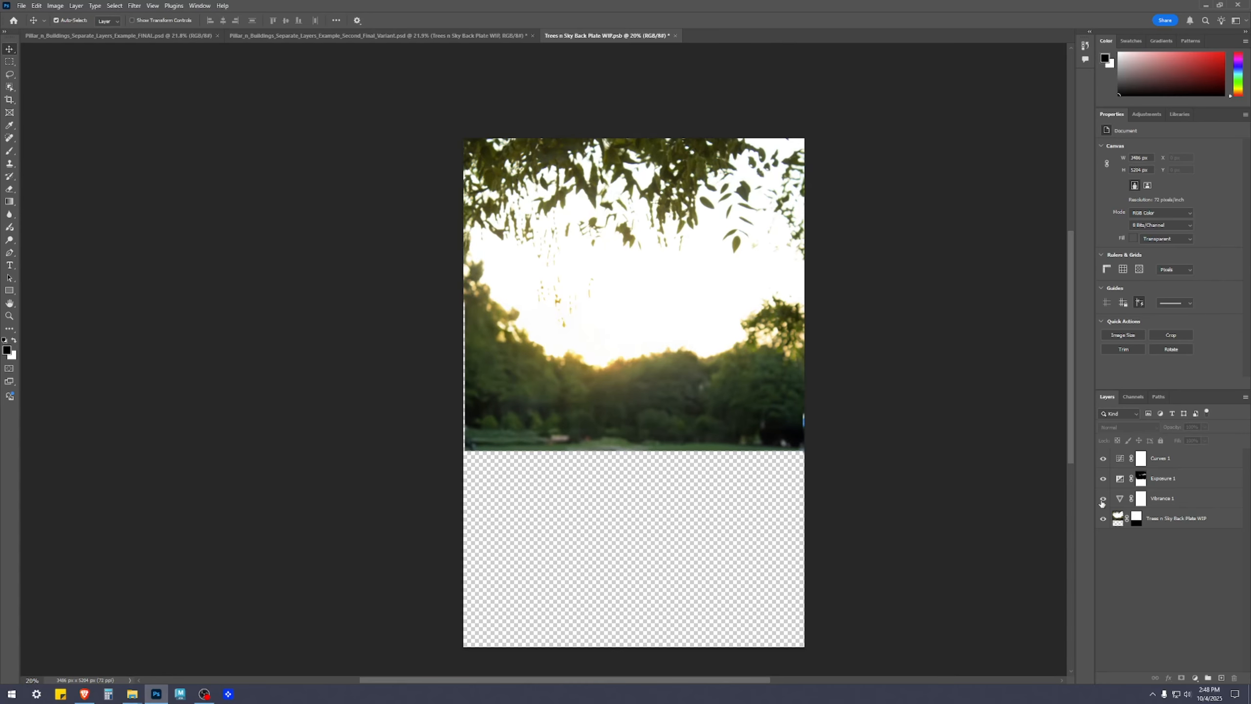
Save the Trees n Sky Back Plate WIP smart object and close its document
click(1177, 518)
click(1016, 445)
key(ctrl+s)
click(680, 545)
click(1107, 541)
click(671, 36)
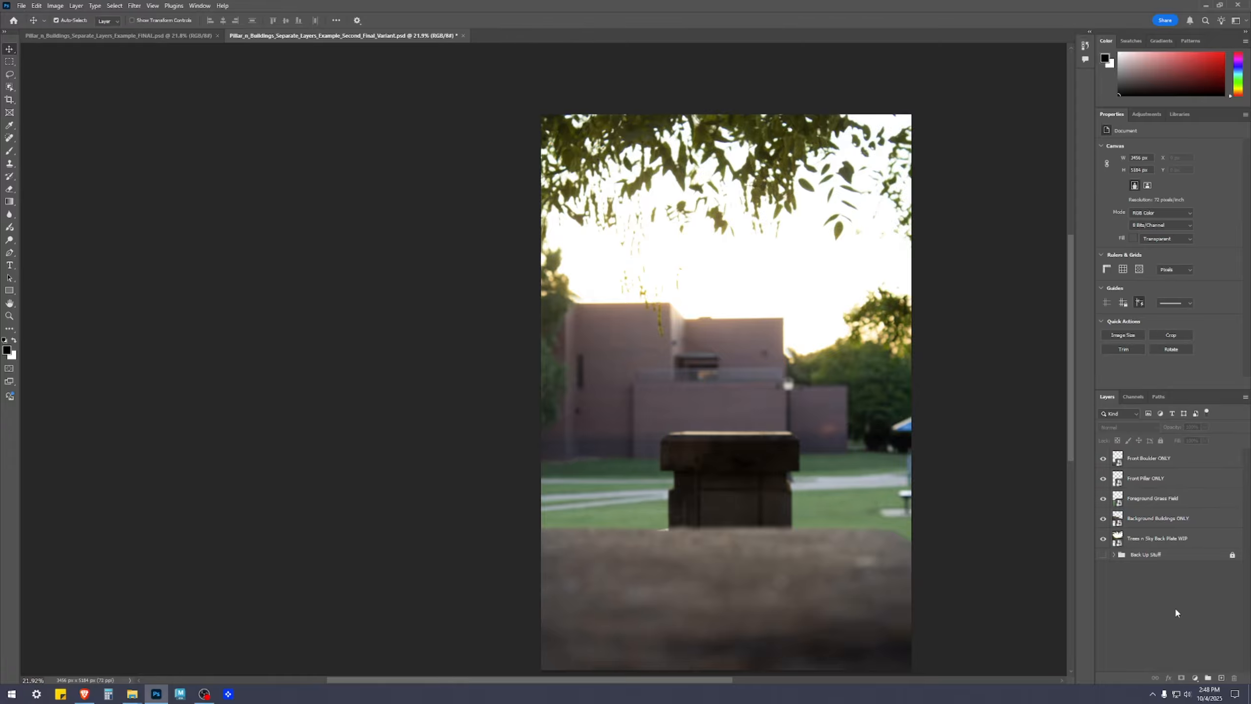
Open the contents of the Background Buildings ONLY smart object and select its layer mask
click(1148, 521)
double_click(1117, 521)
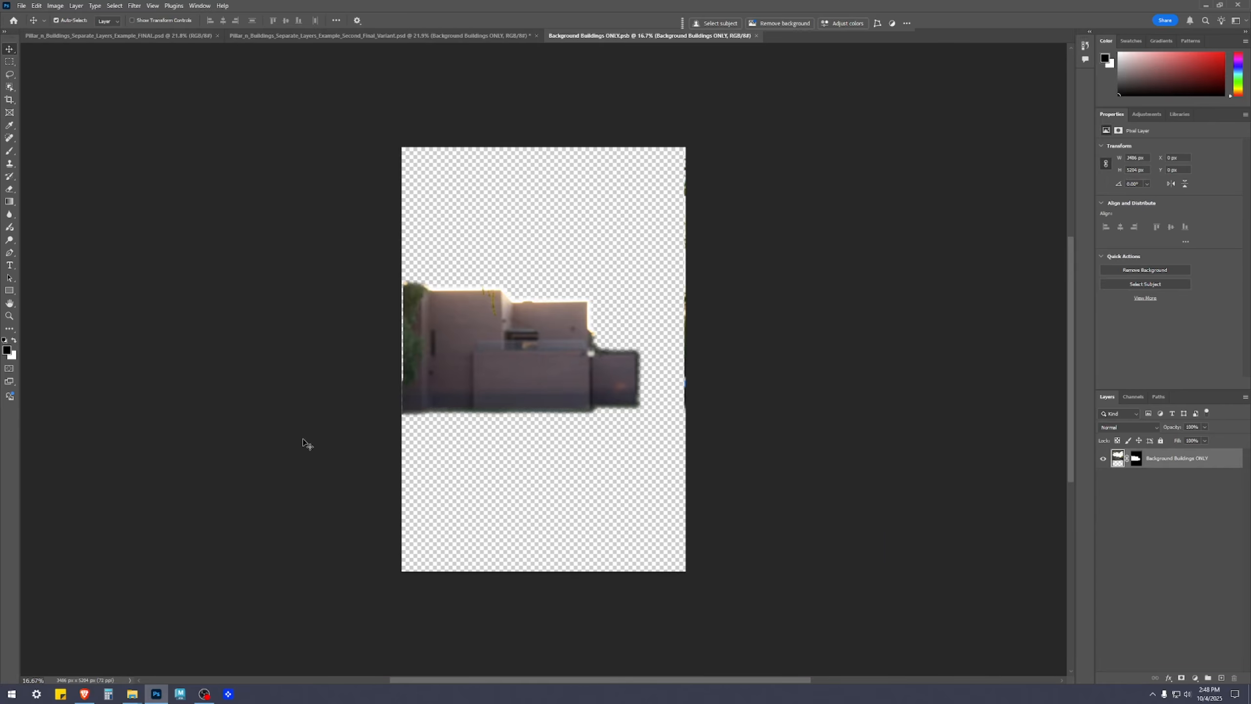
scroll(709, 237, up, 5)
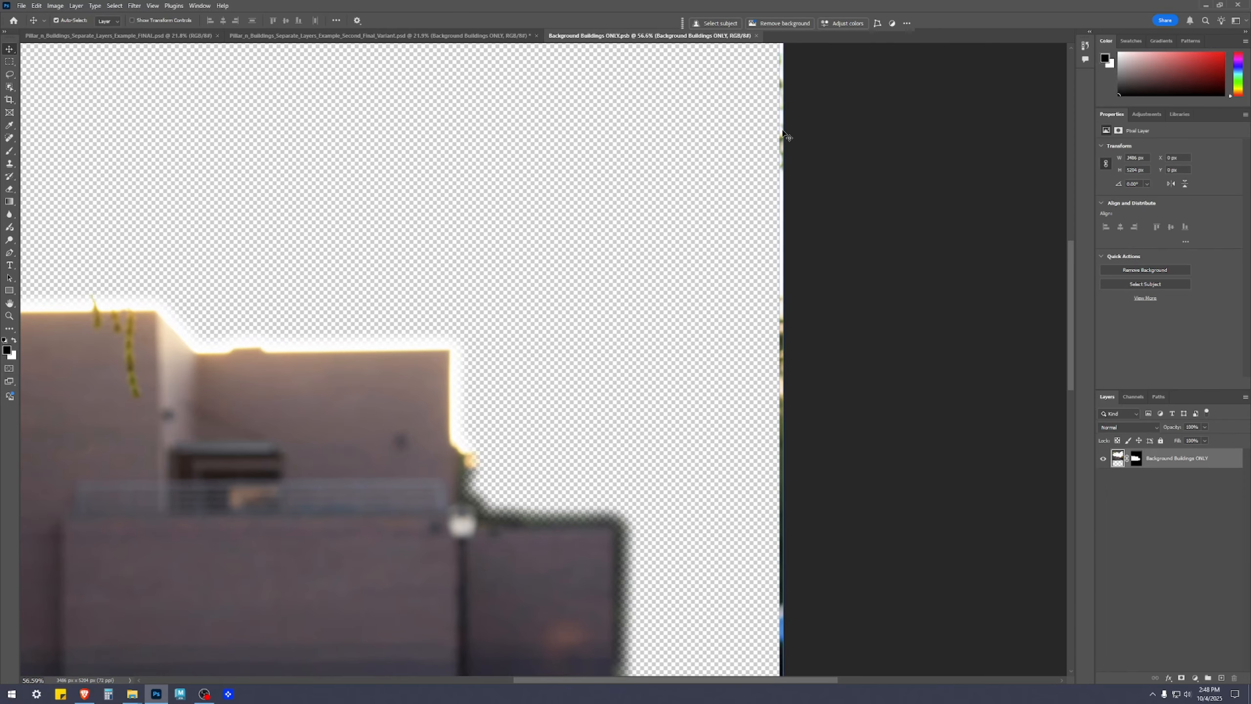
click(1135, 458)
key(b)
mouse_move(778, 223)
mouse_down()
mouse_move(814, 321)
mouse_move(828, 285)
mouse_up()
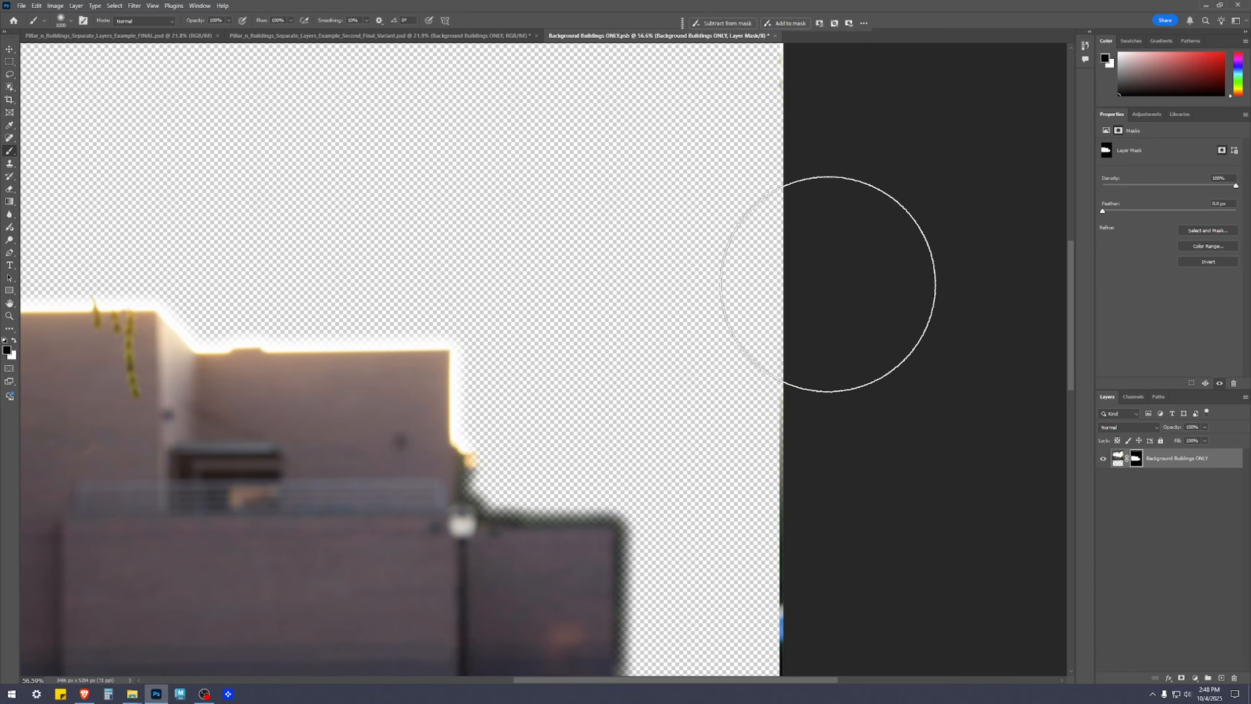
key(z)
key(ctrl+z)
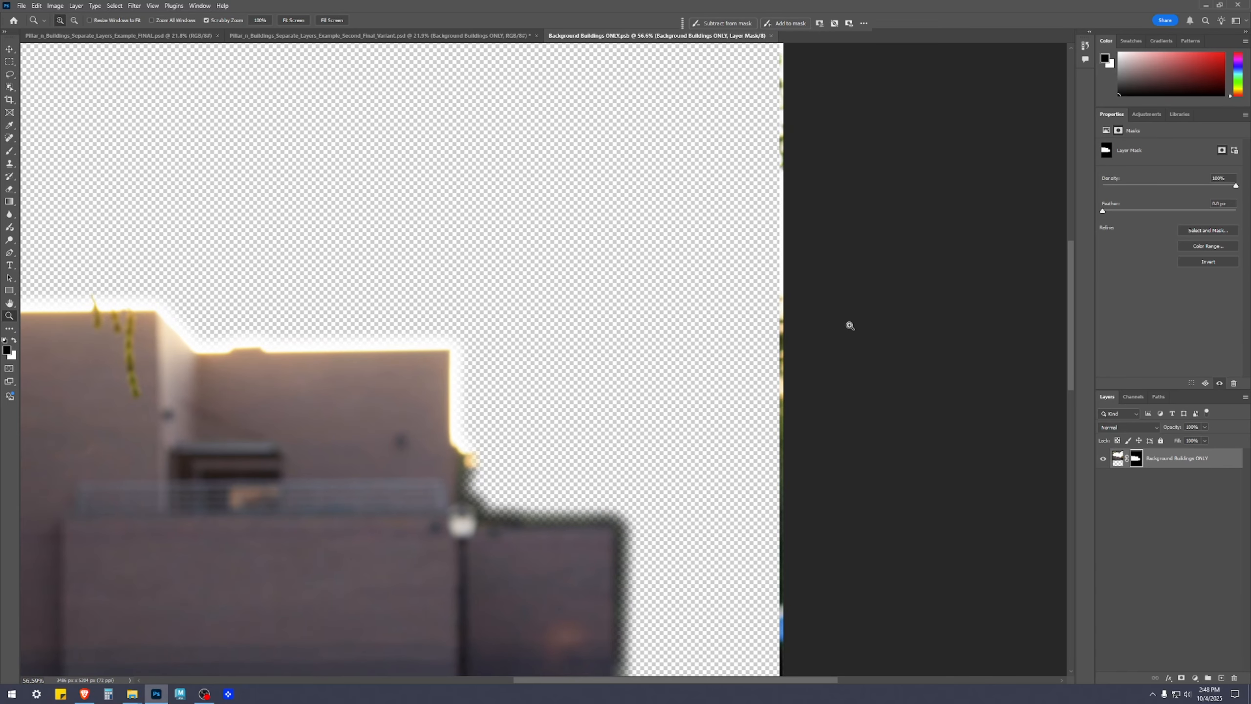
Paint black on the buildings' layer mask with a smaller brush to hide the leftover strip along the canvas's right edge
key(b)
click(1103, 459)
click(1103, 458)
scroll(758, 477, down, 2)
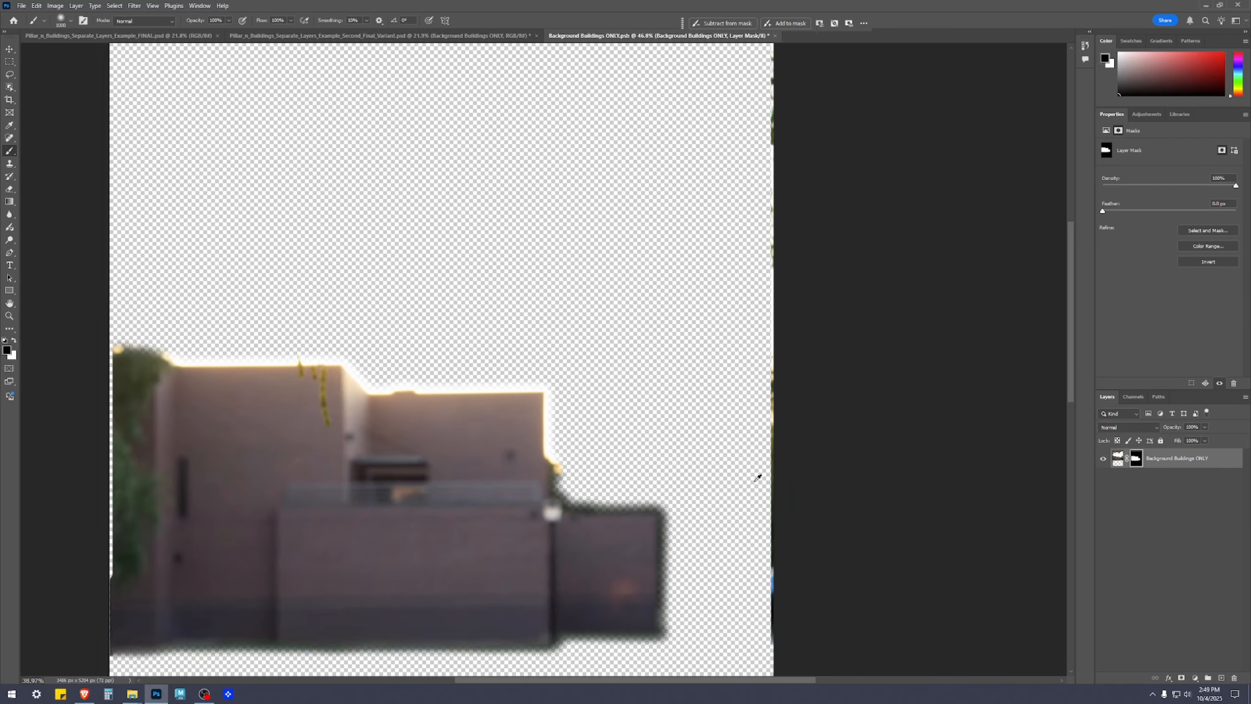
scroll(757, 478, down, 2)
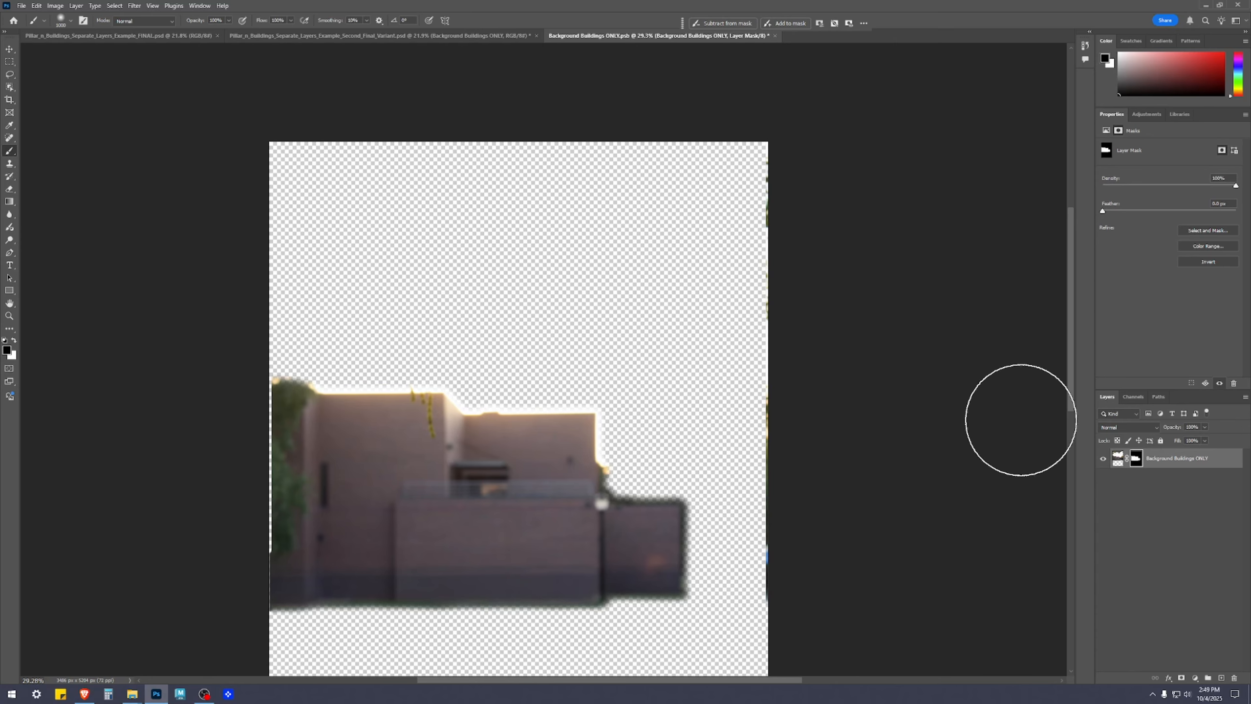
key(bracketleft)
key(bracketleft)
key(bracketleft)
key(bracketleft)
key(bracketleft)
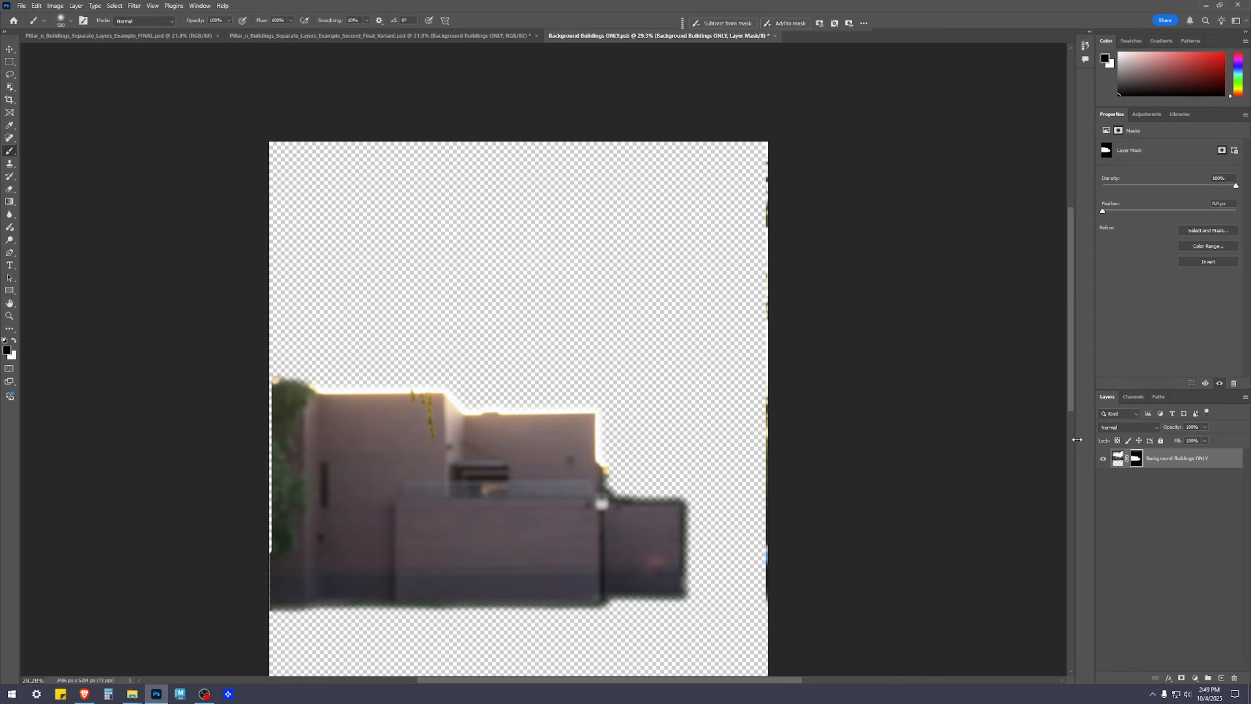
mouse_move(779, 139)
mouse_down()
mouse_move(759, 432)
mouse_move(774, 417)
mouse_move(774, 643)
mouse_up()
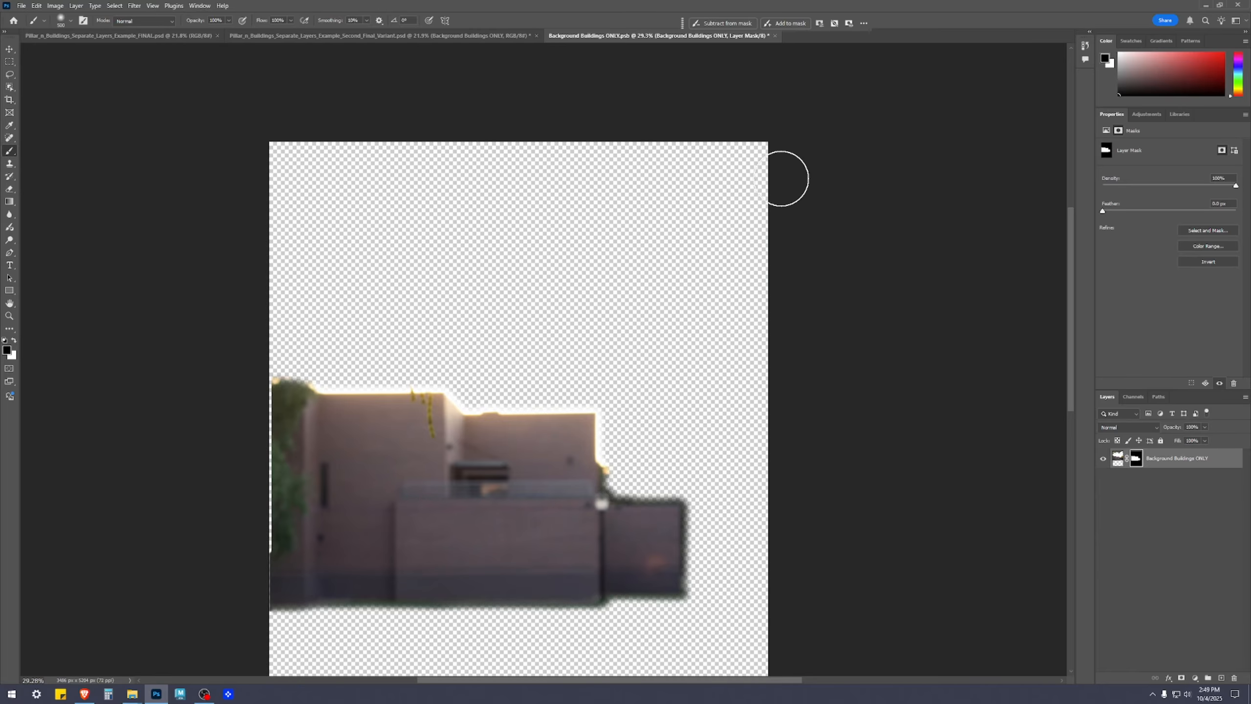
drag(700, 316, 709, 157)
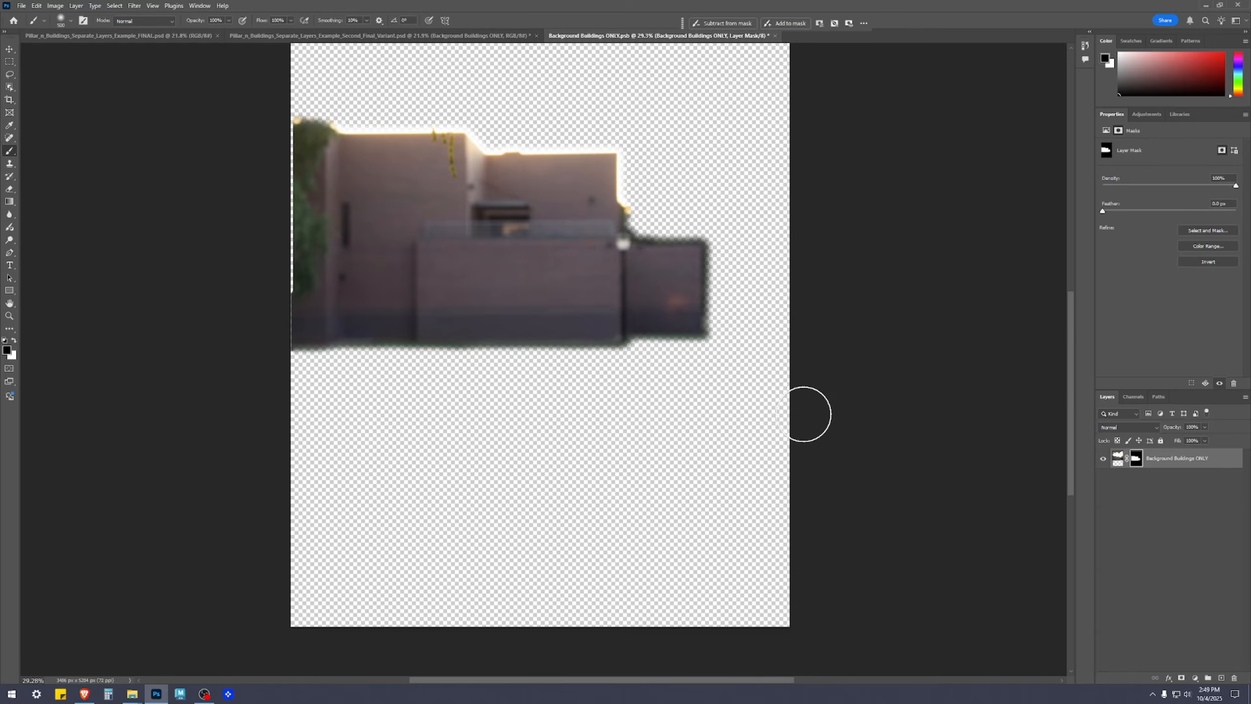
Paint white on the mask with a smaller brush to restore the tree and wall along the canvas's left edge
drag(275, 423, 371, 618)
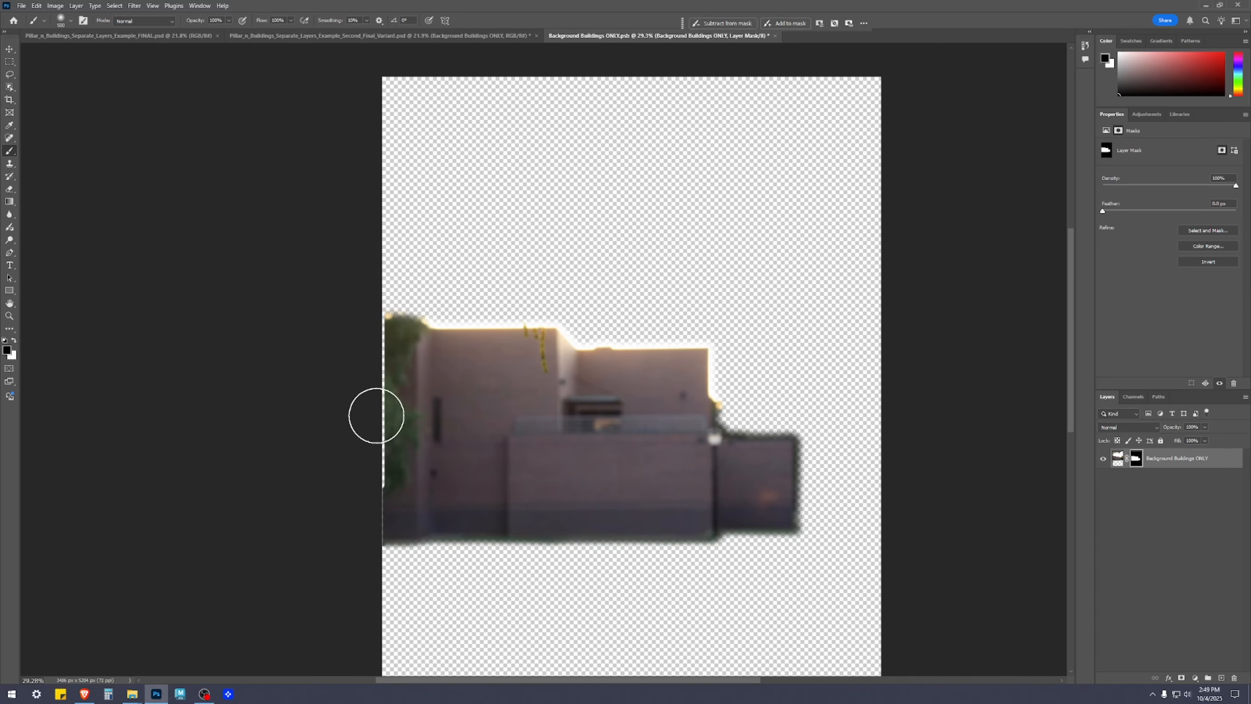
scroll(374, 414, up, 5)
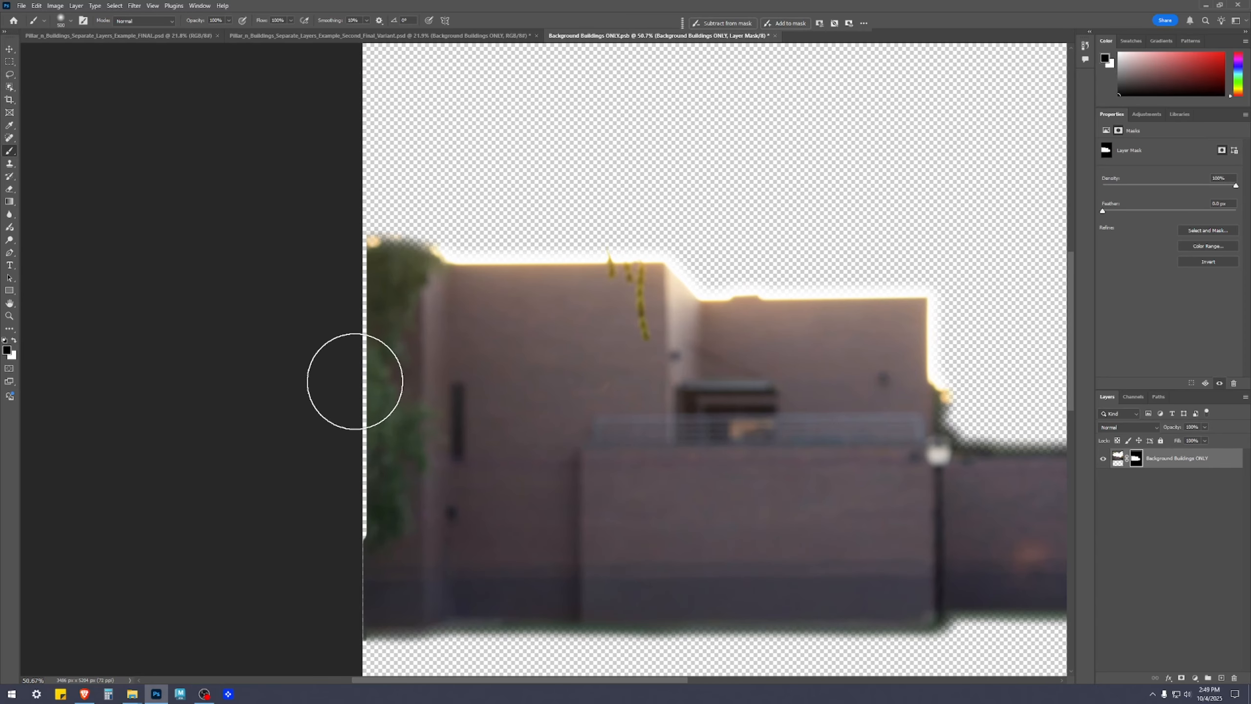
key(x)
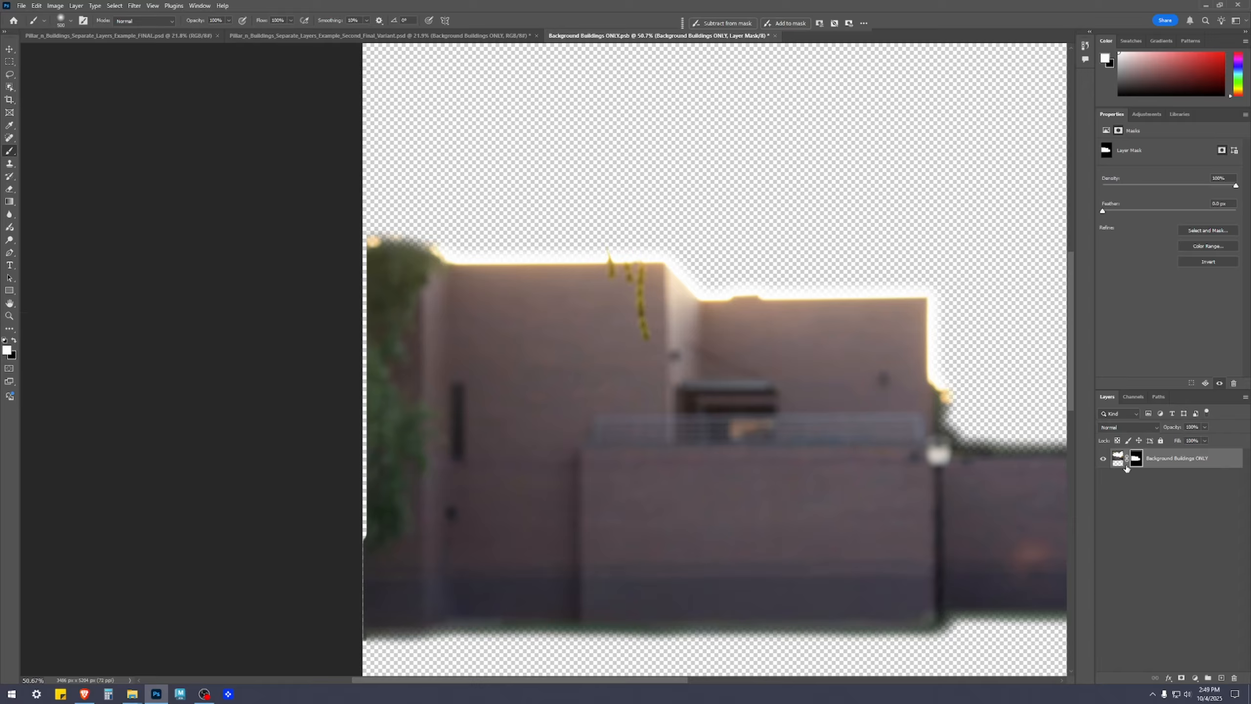
drag(372, 383, 346, 526)
key(bracketleft)
key(bracketleft)
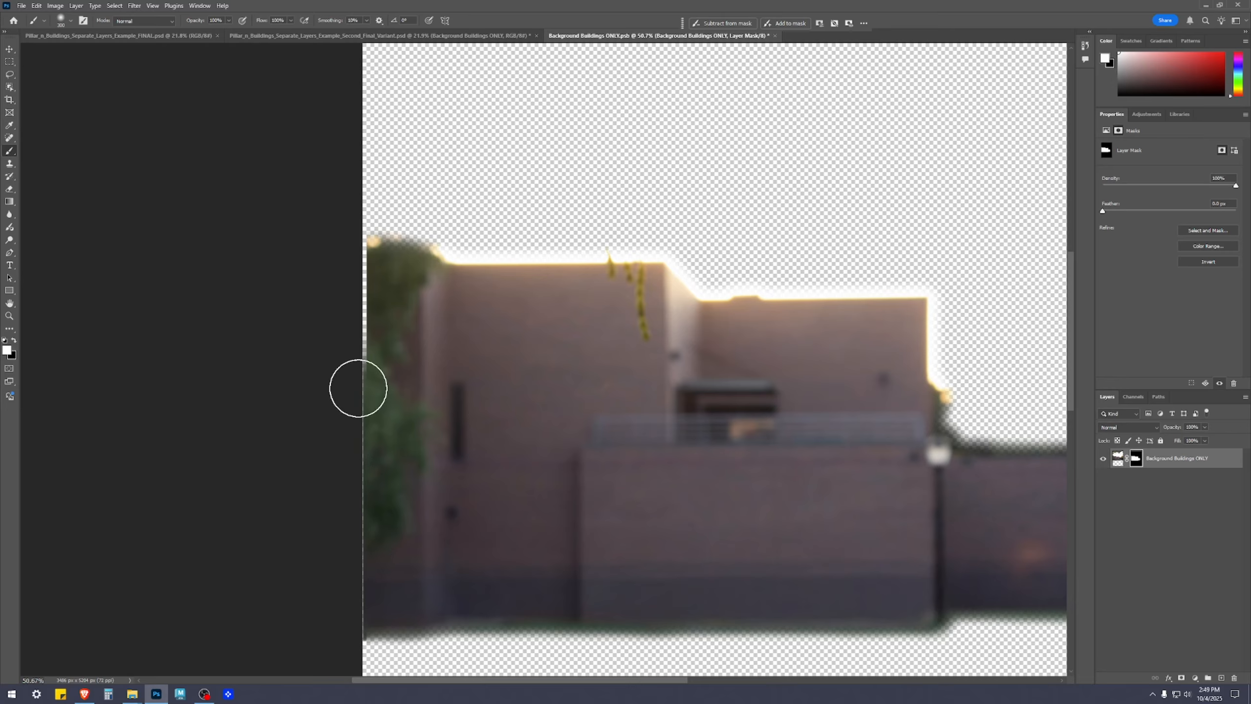
drag(360, 284, 360, 445)
key(bracketleft)
key(bracketleft)
mouse_move(362, 261)
mouse_down()
mouse_move(362, 284)
mouse_move(365, 262)
mouse_up()
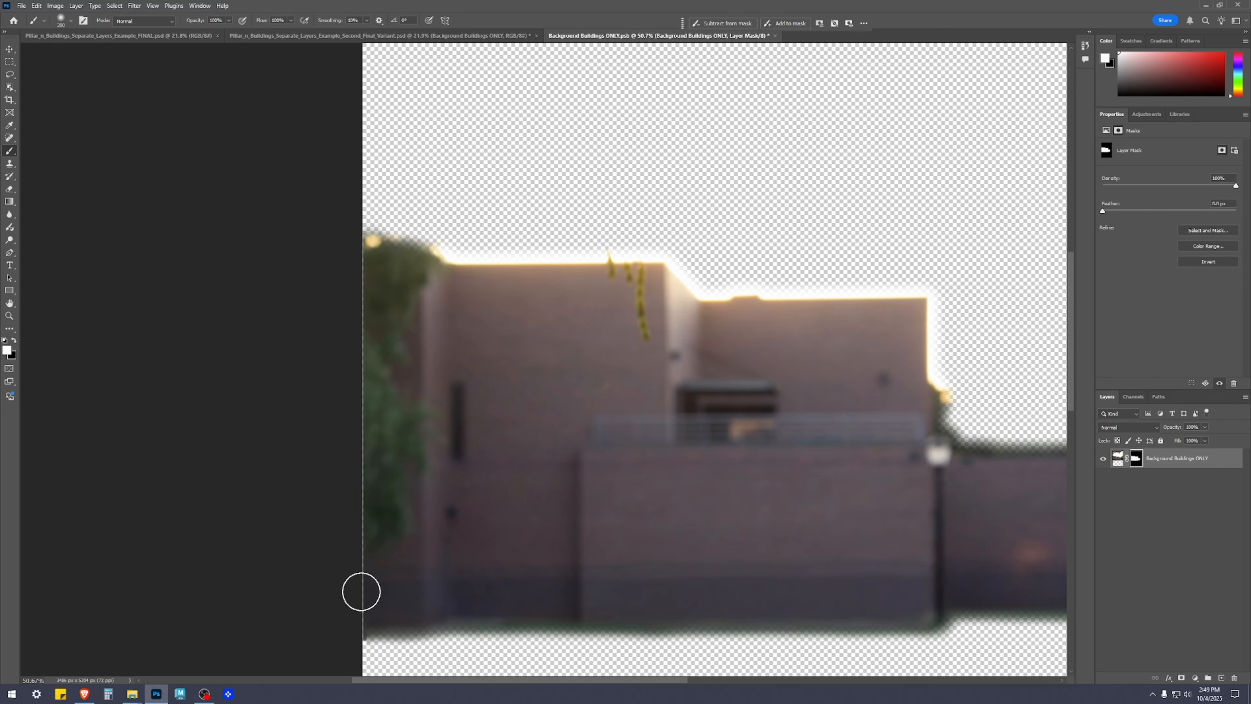
Paint black on the mask over the stray spot at the building's lower-left corner, leaving white as the foreground color
scroll(425, 608, up, 5)
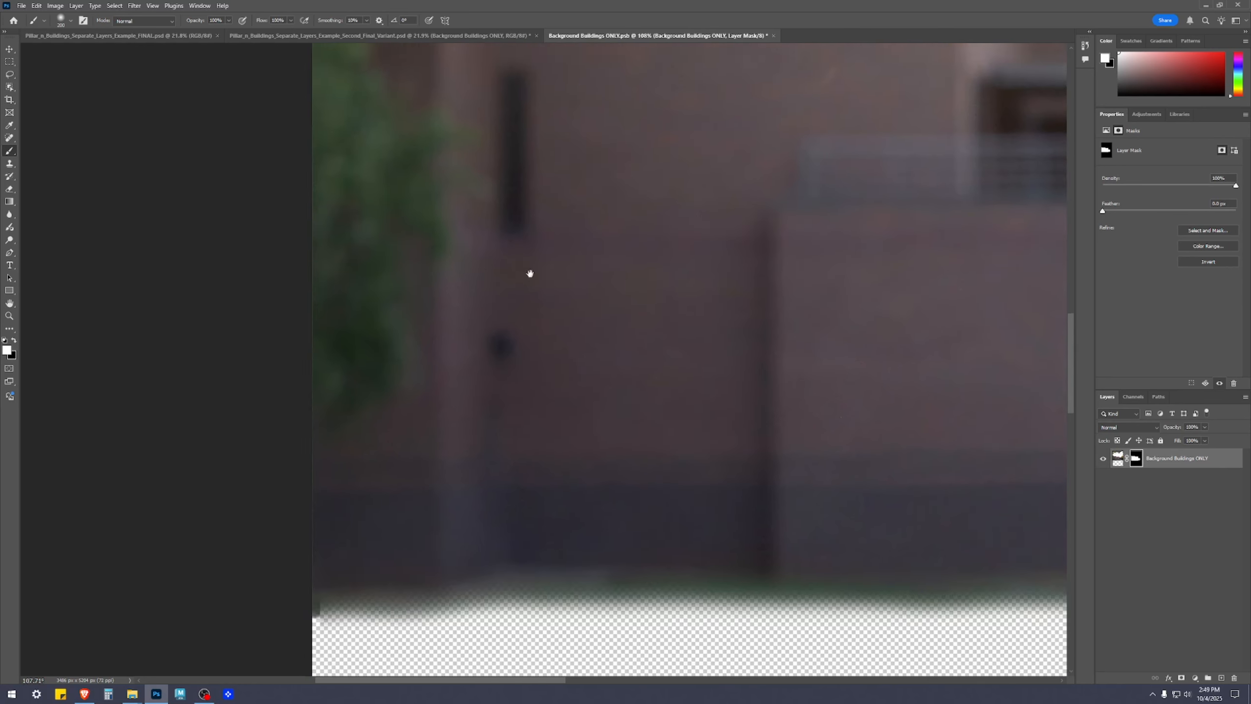
key(x)
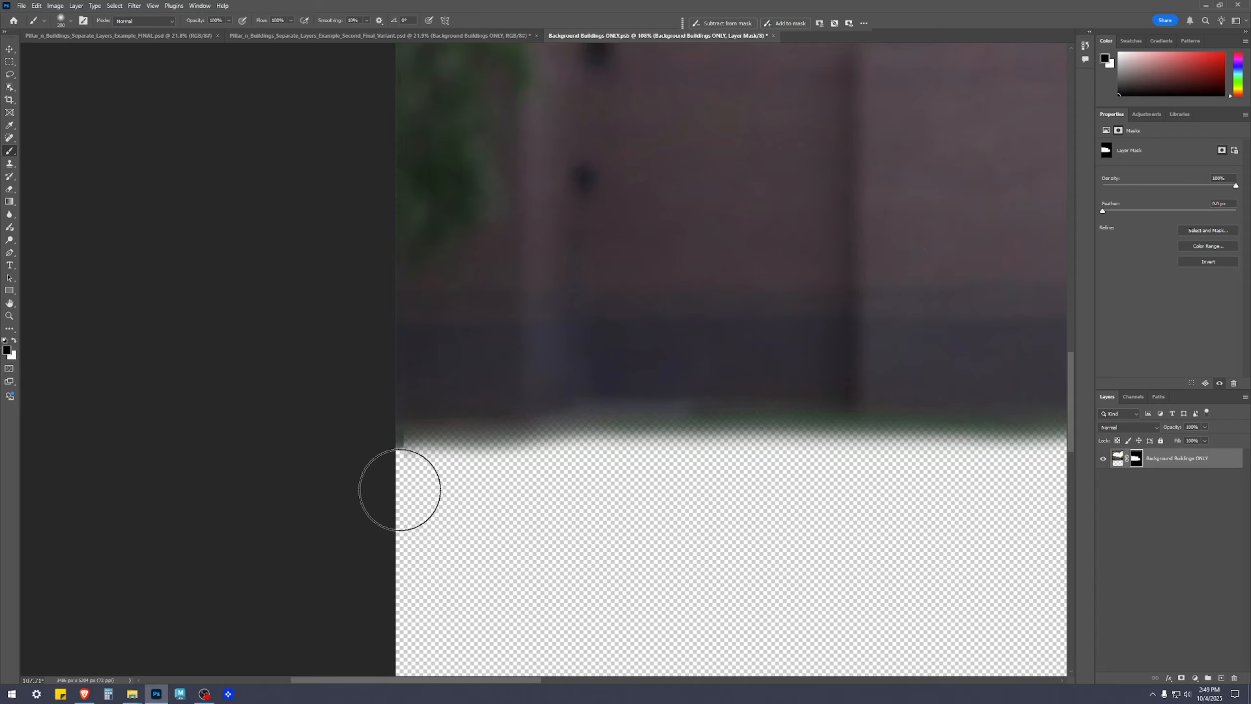
key(z)
key(x)
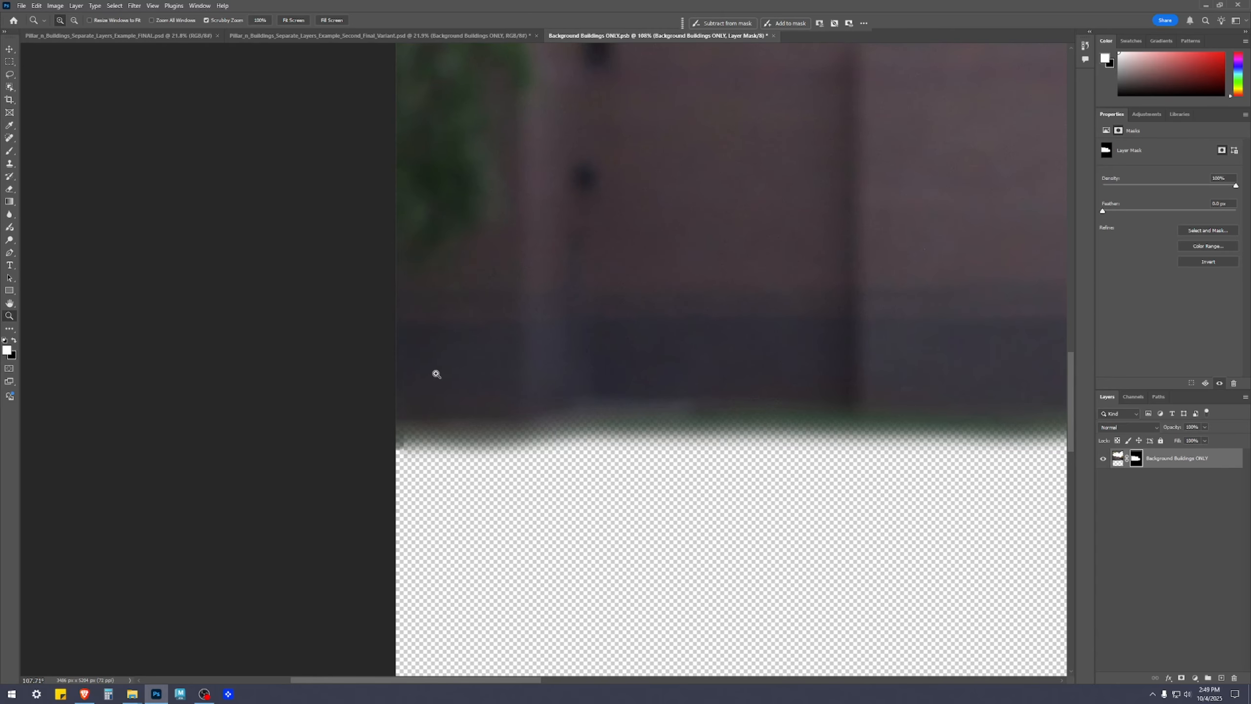
key(b)
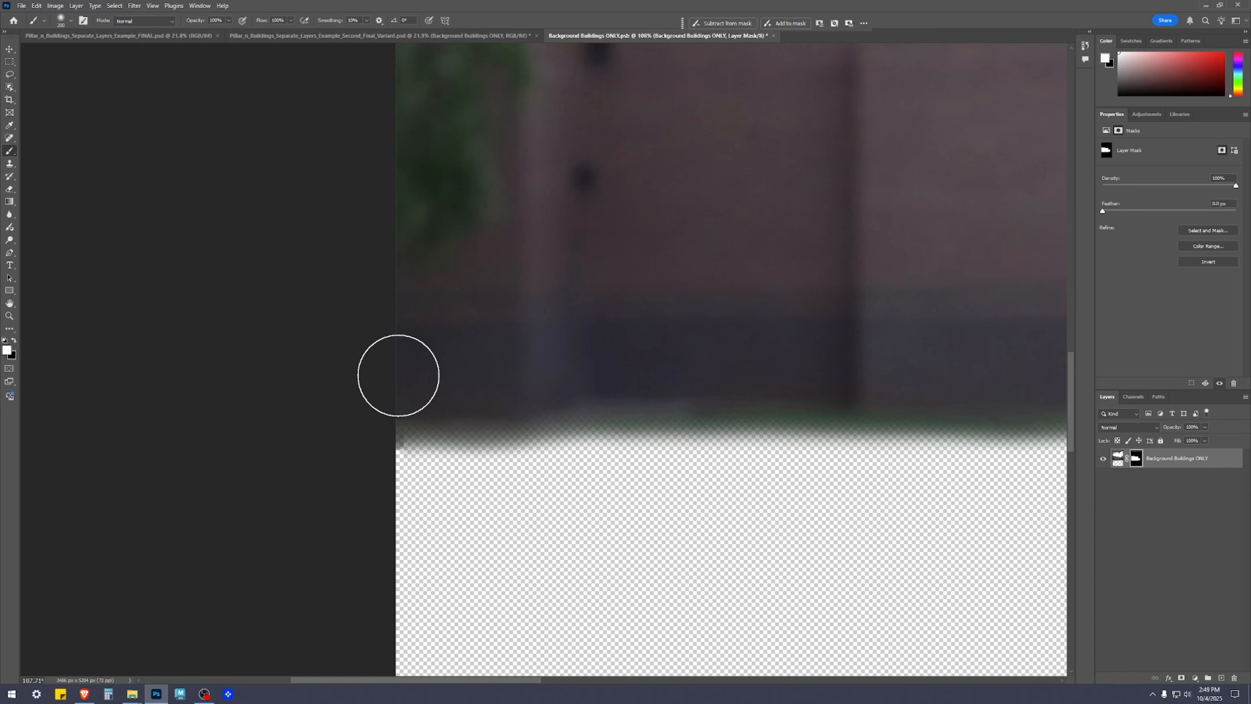
scroll(691, 352, down, 3)
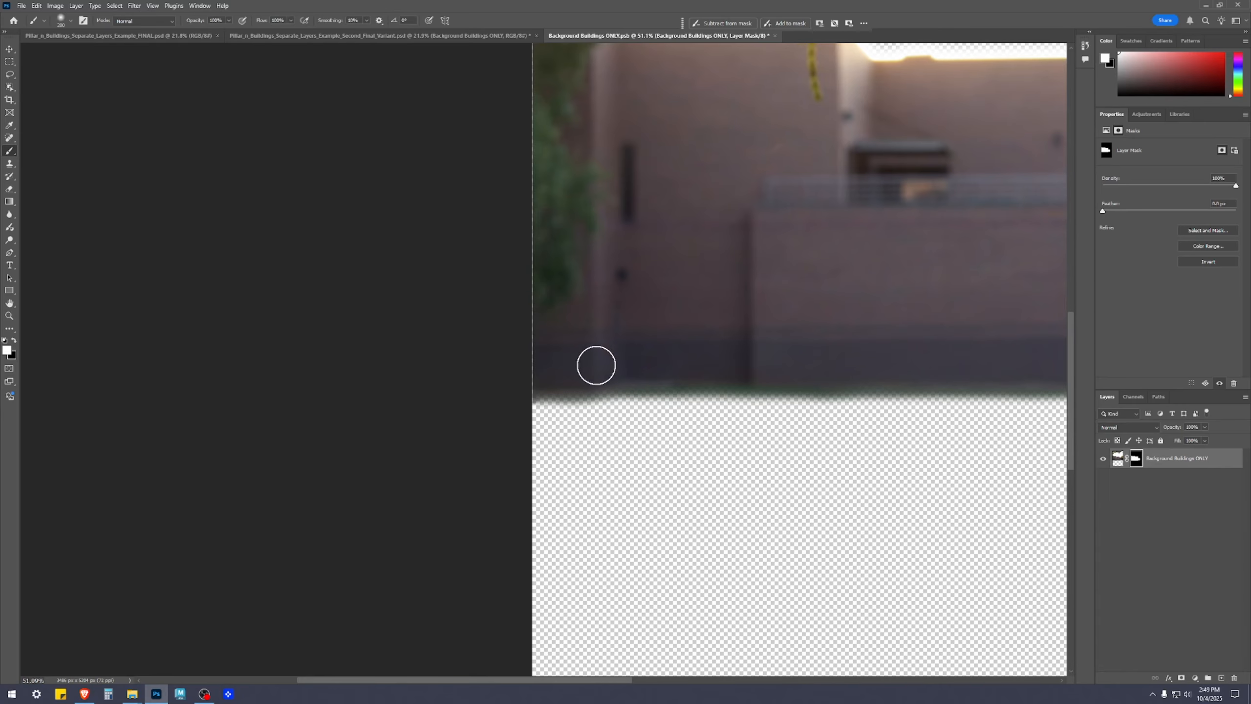
scroll(616, 363, down, 3)
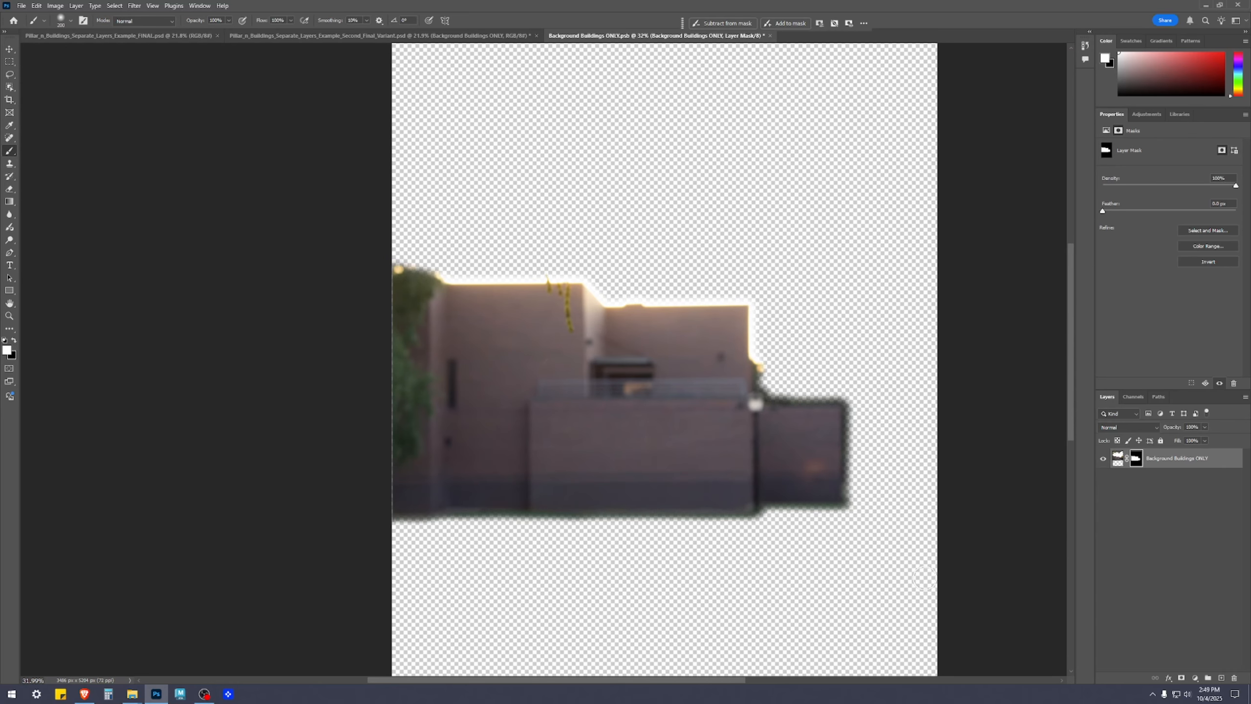
scroll(788, 458, up, 3)
scroll(760, 384, down, 4)
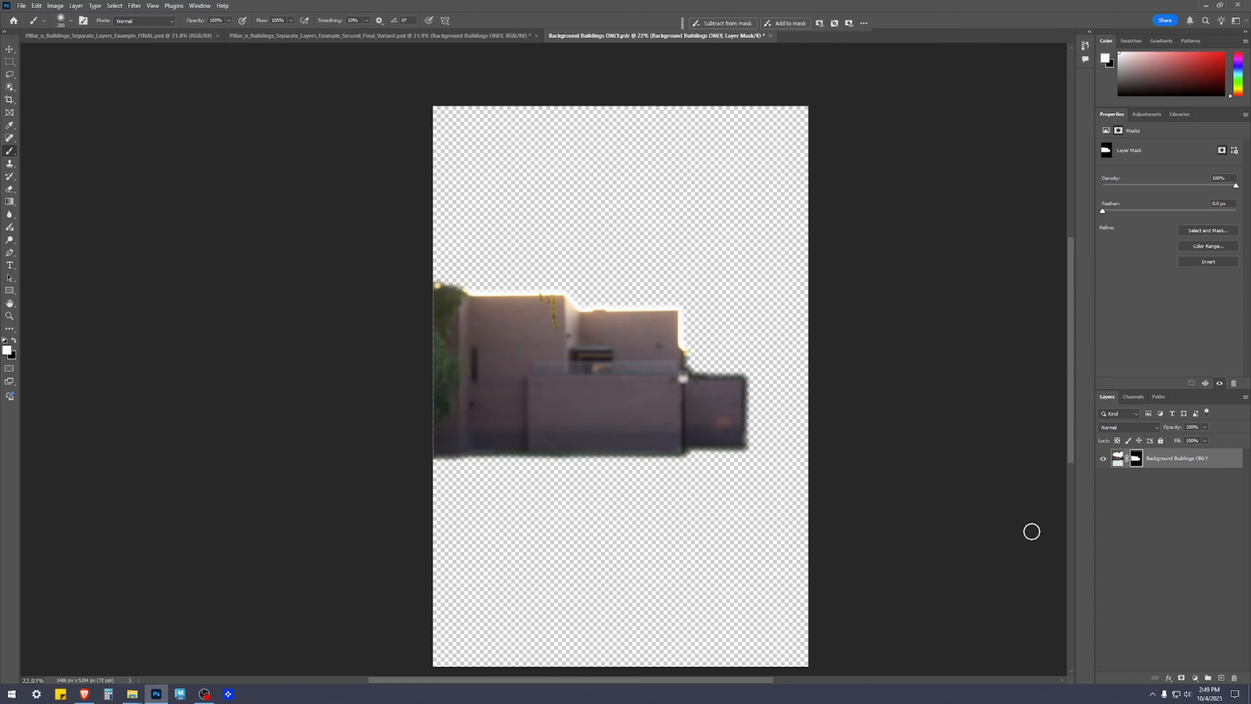
Add a Vibrance adjustment layer above the buildings with Vibrance set to +40
click(1198, 534)
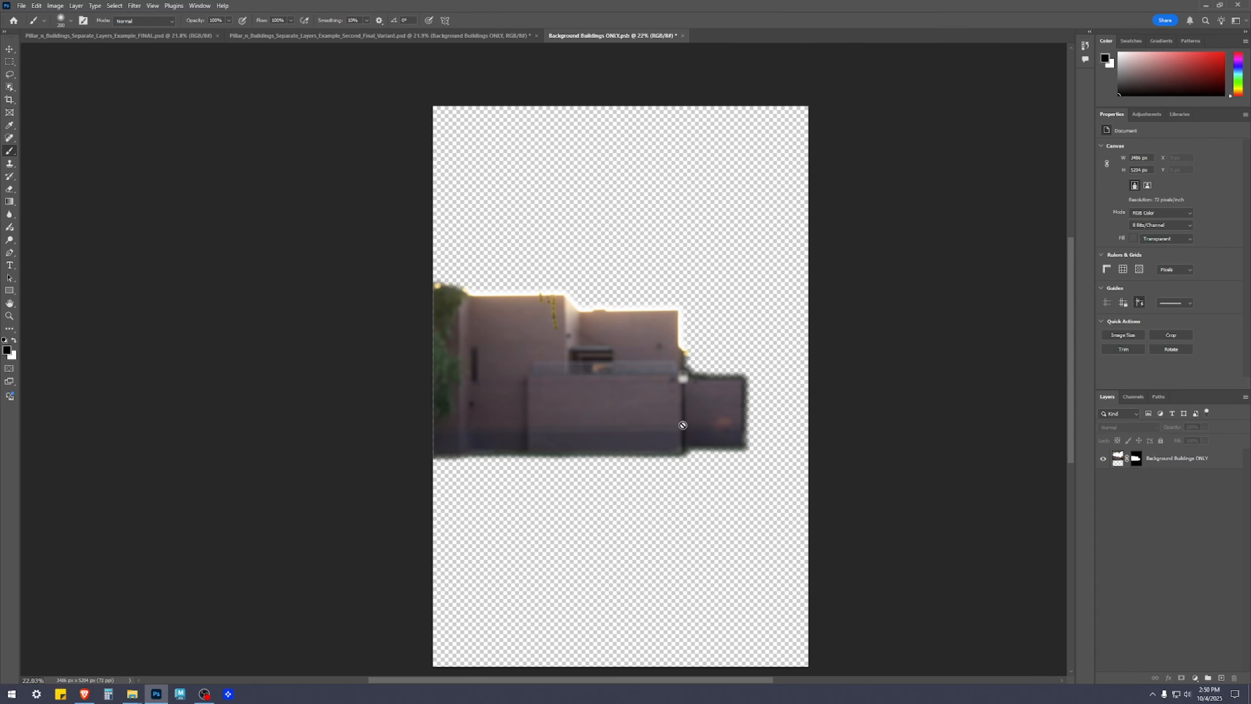
click(1195, 678)
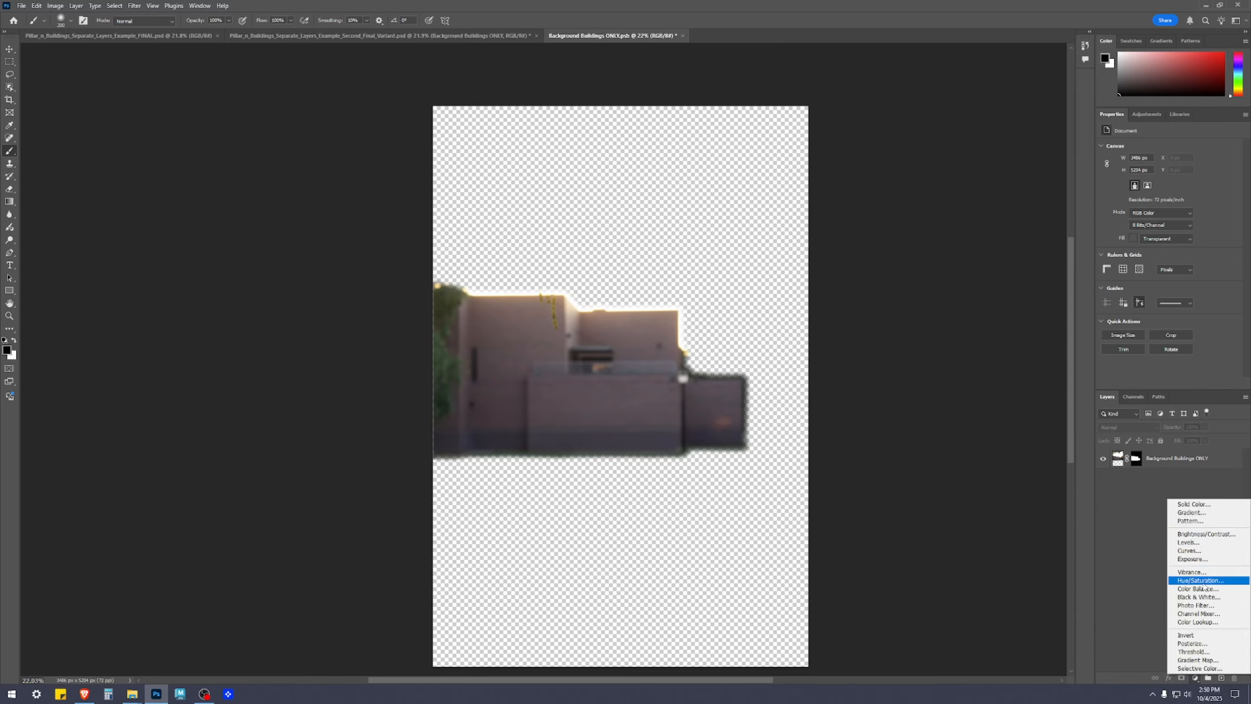
click(1192, 571)
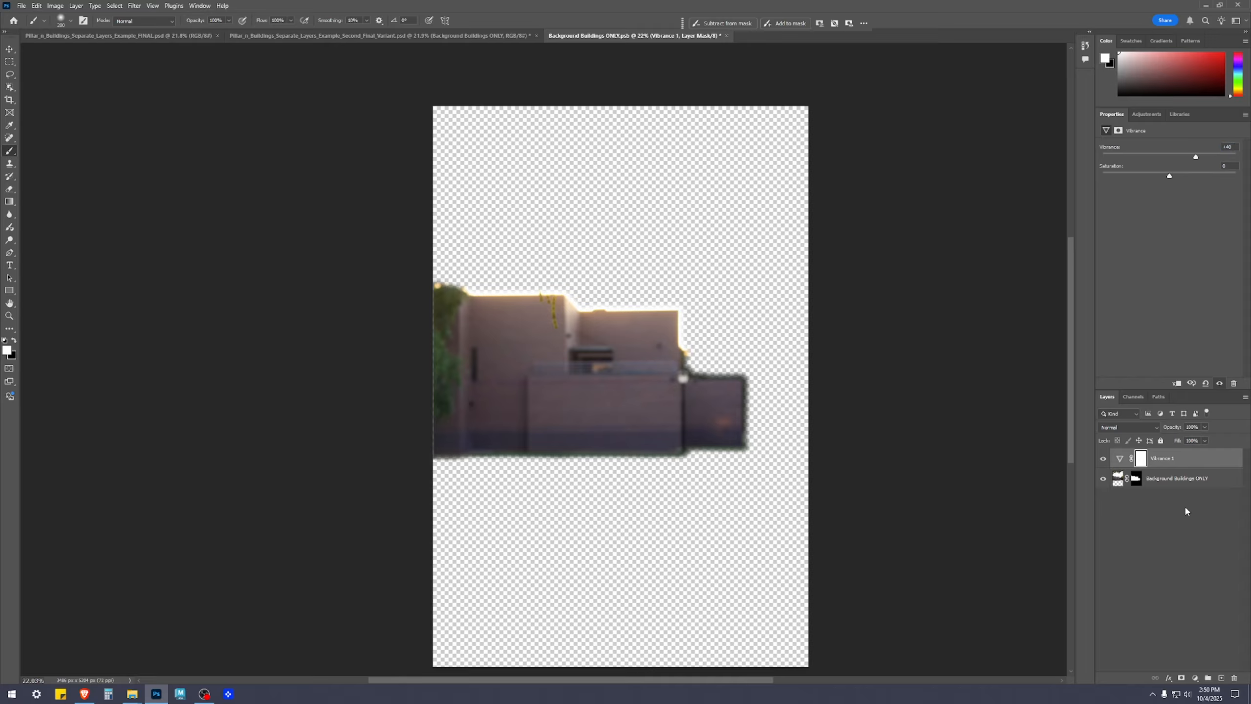
Add an Exposure adjustment layer with Exposure +0.37 and Gamma Correction 0.97
click(1195, 678)
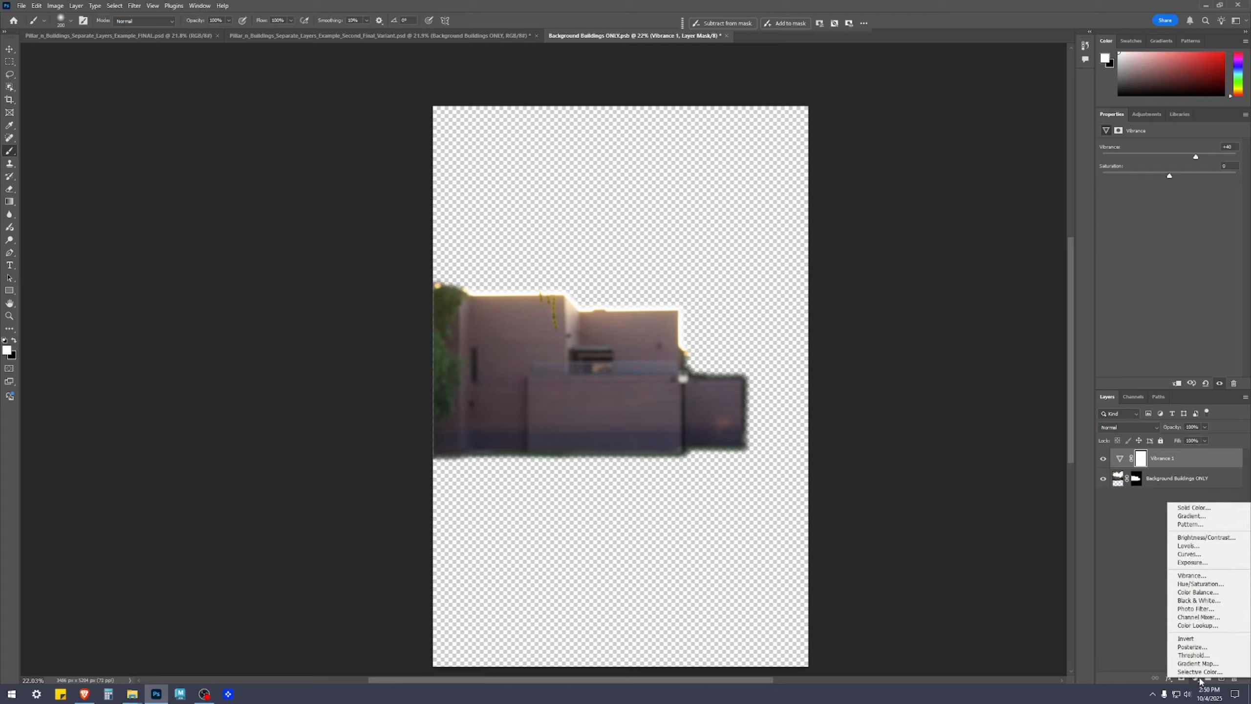
click(1191, 562)
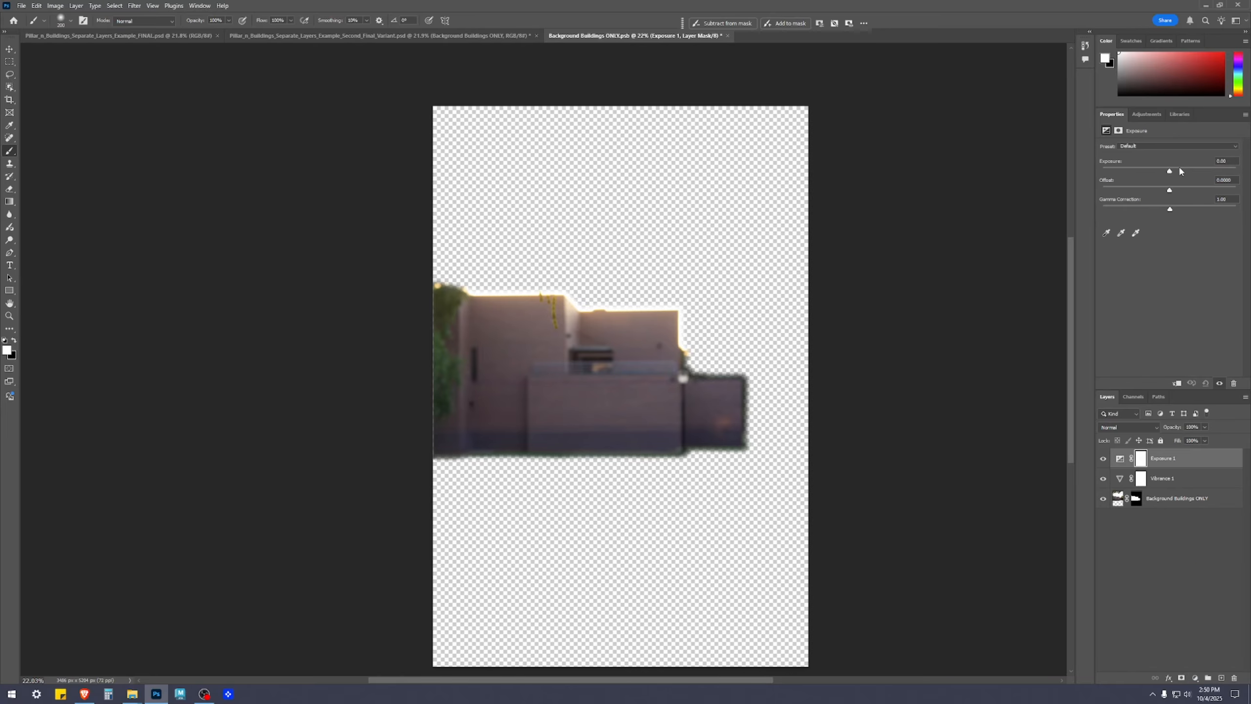
drag(1170, 172, 1174, 174)
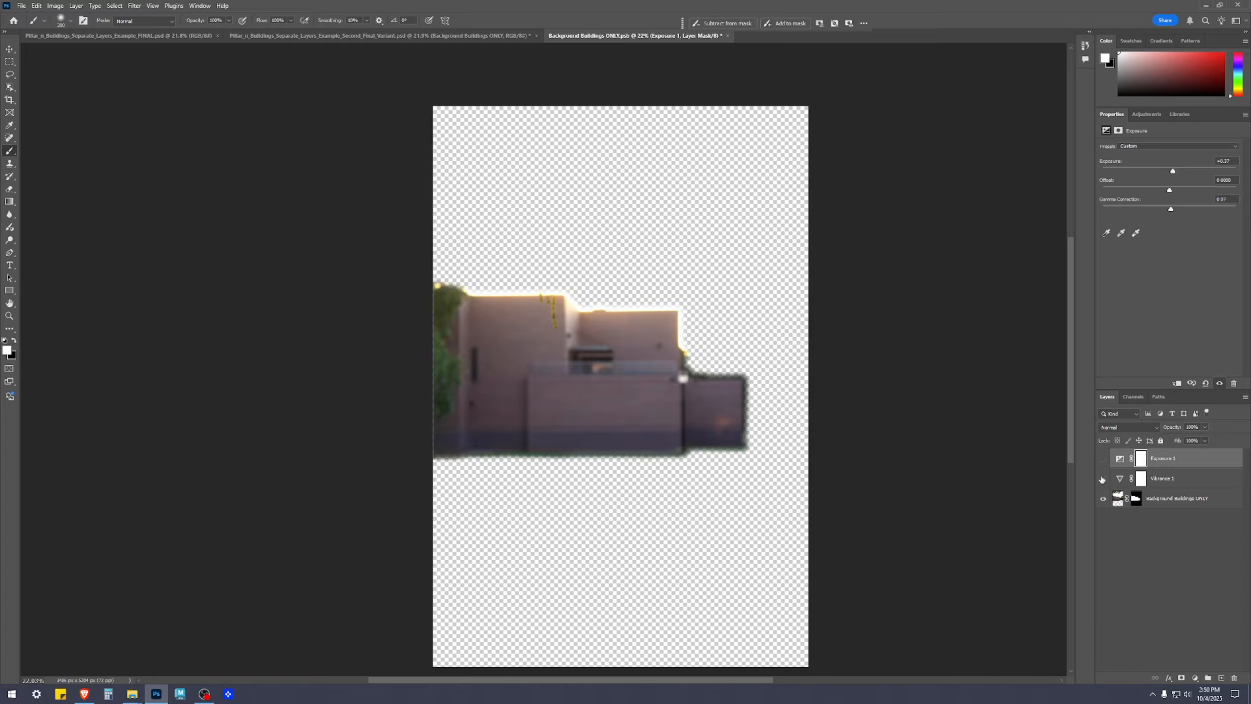
Compare the buildings with and without the Vibrance and Exposure adjustments, leaving both visible and deselected
click(1102, 479)
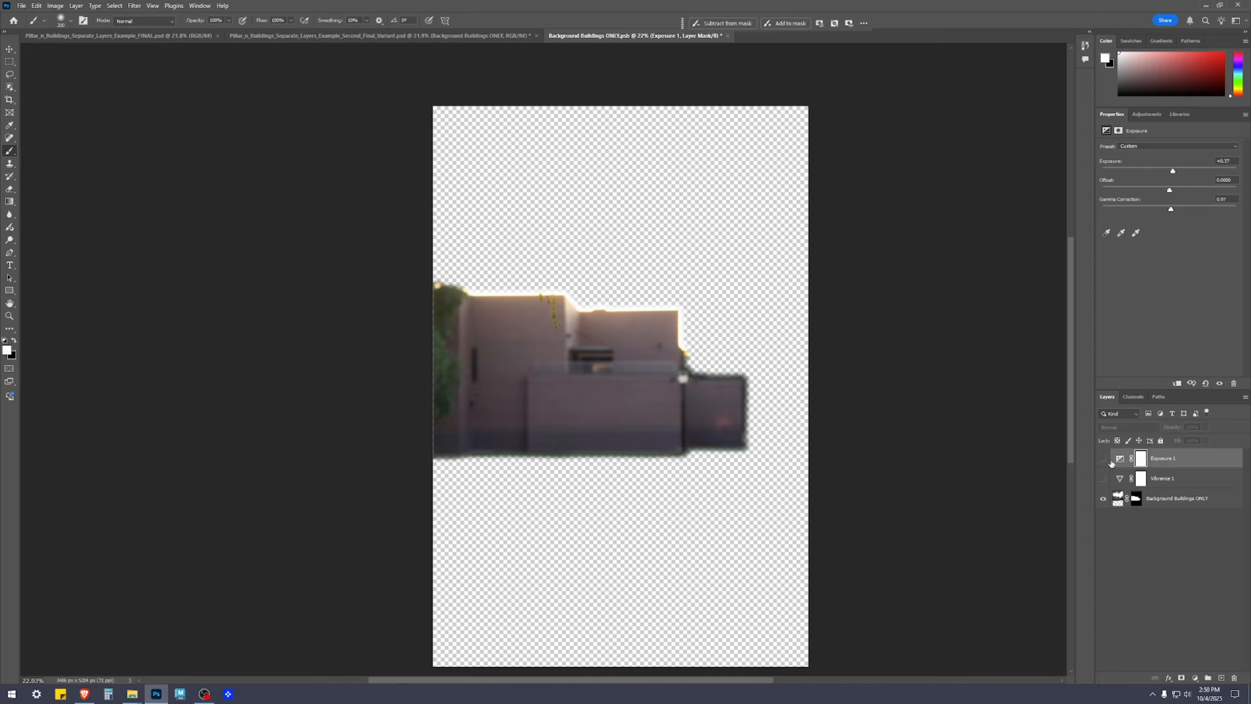
click(1103, 479)
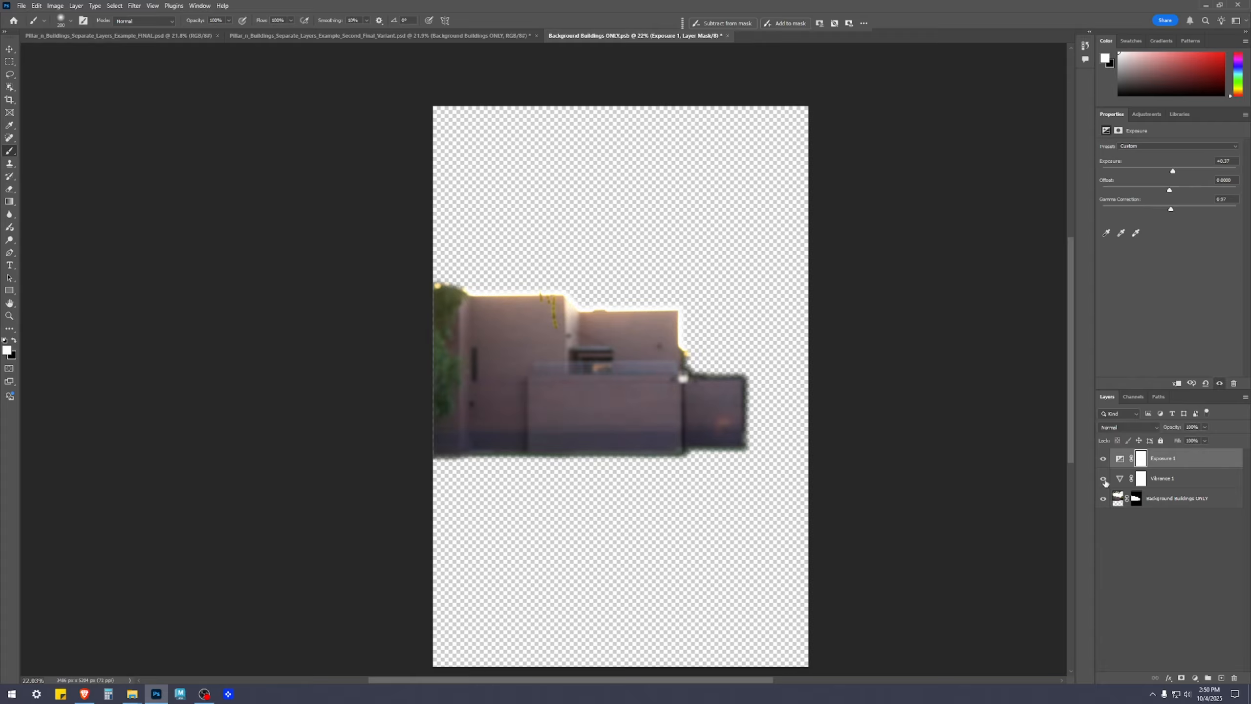
click(1147, 587)
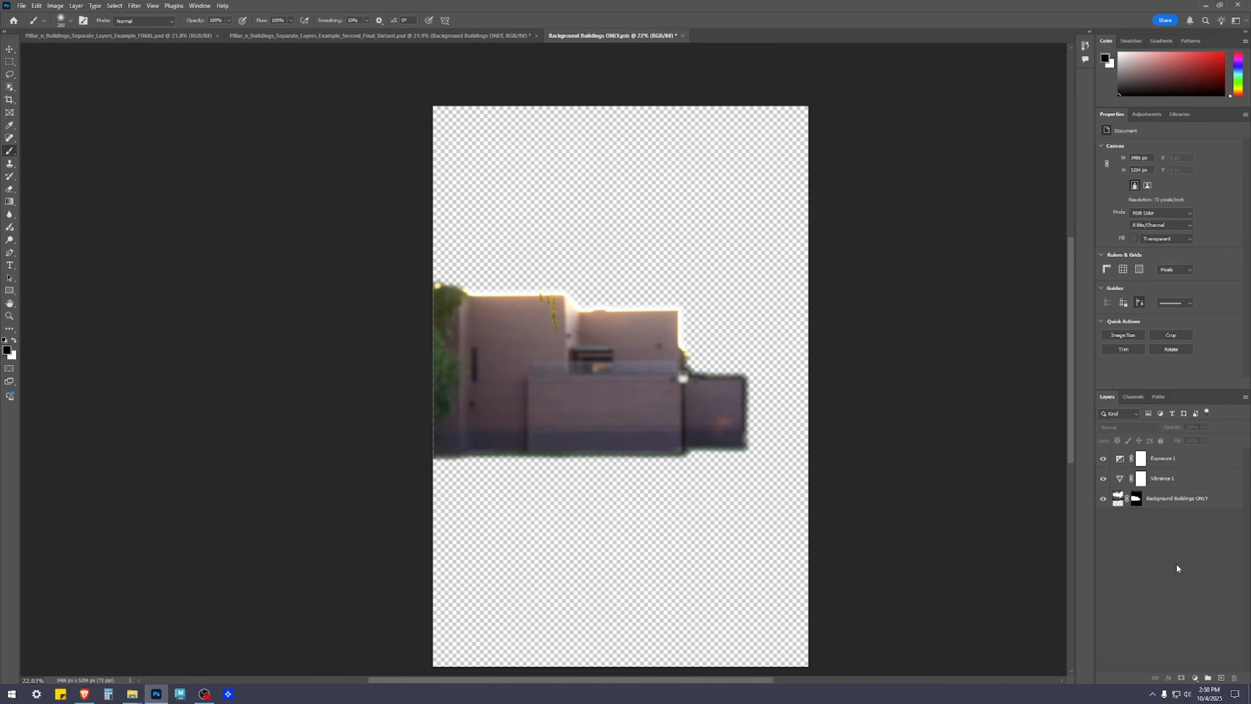
Save and close the Background Buildings ONLY smart object, and examine the buildings in the main composite
key(ctrl+s)
click(678, 35)
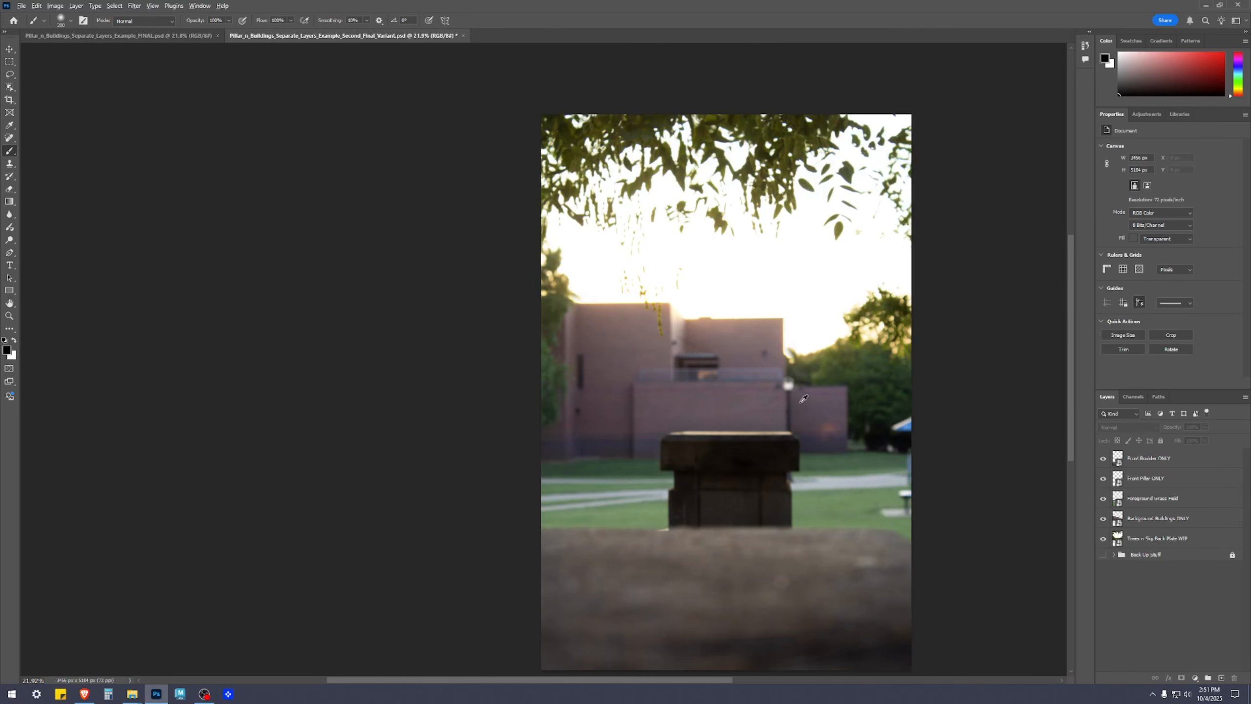
scroll(764, 384, up, 3)
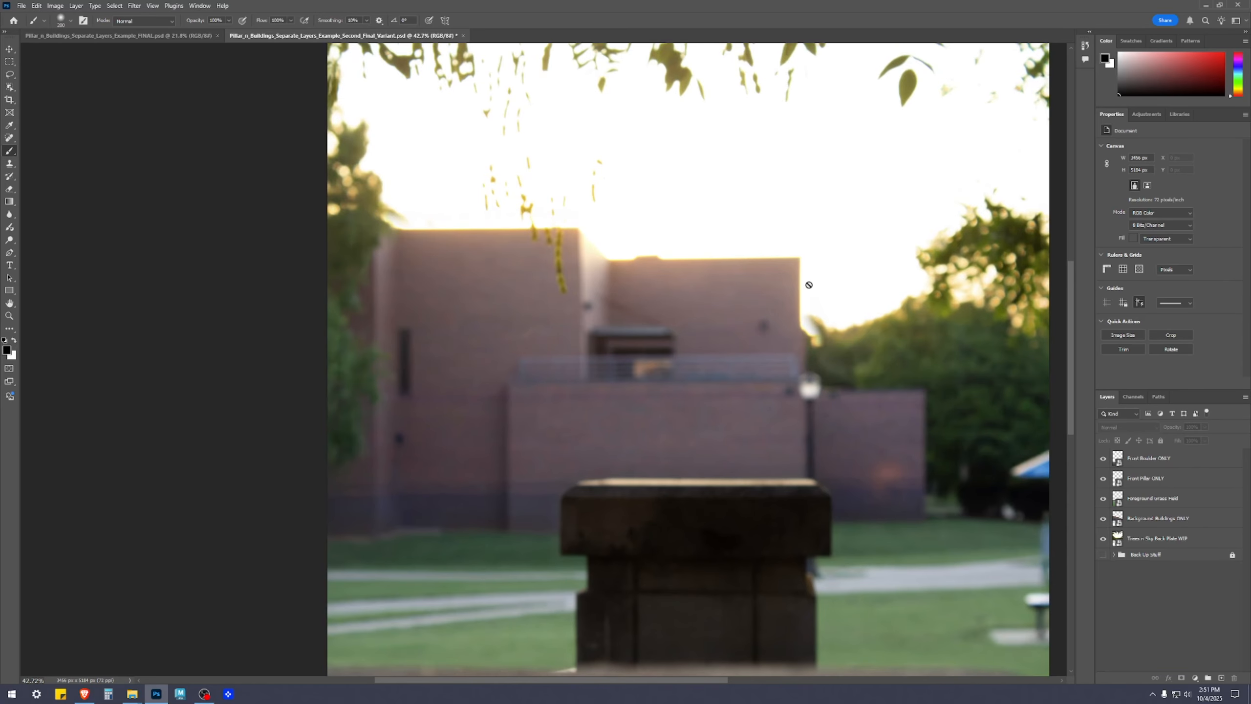
scroll(1026, 264, down, 3)
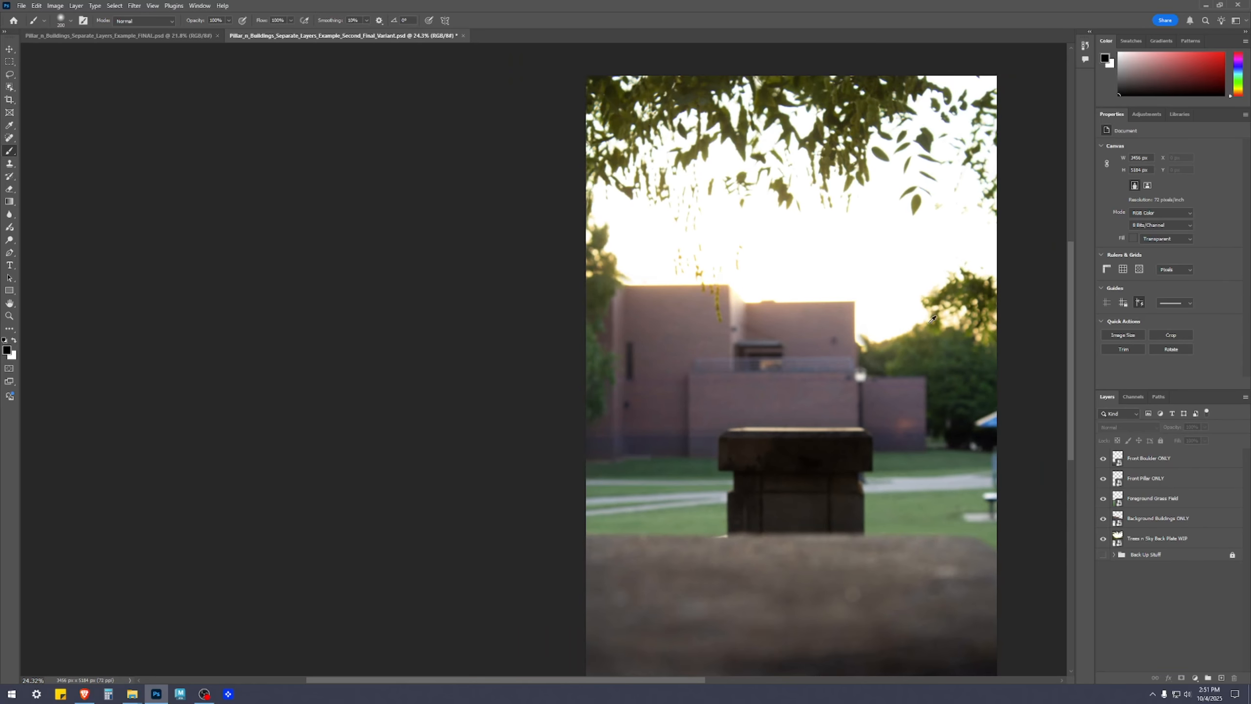
scroll(968, 586, down, 1)
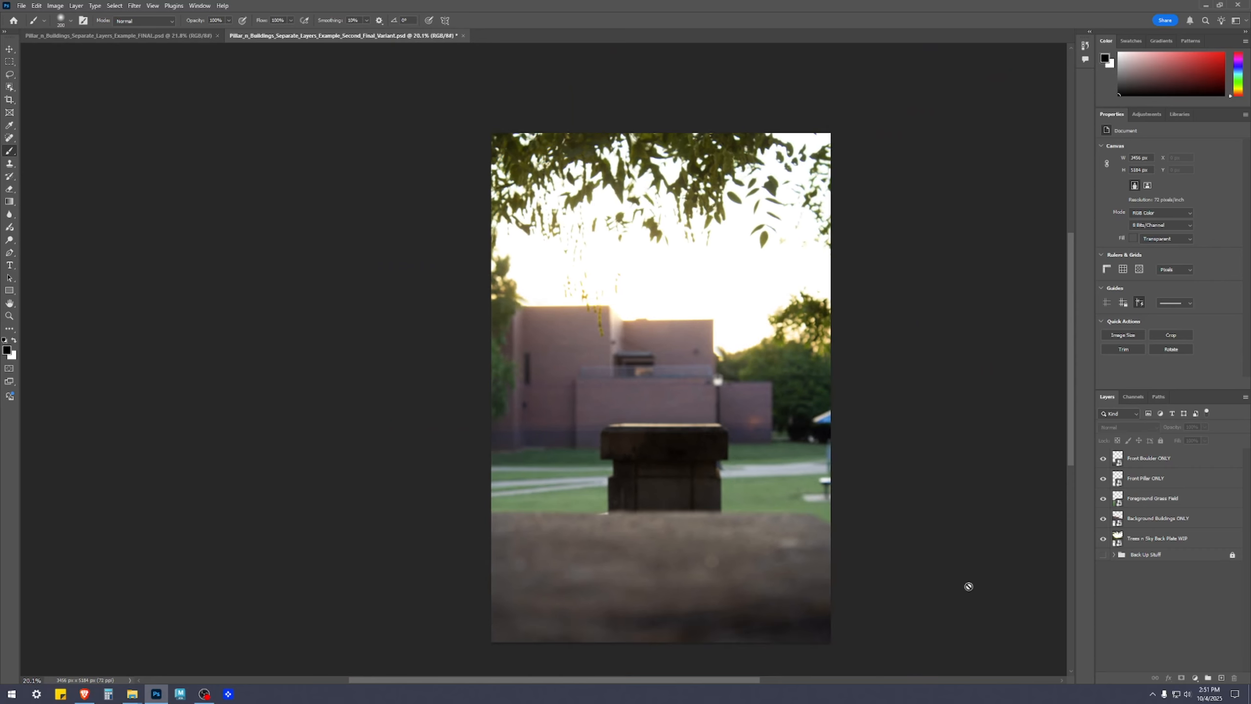
Examine the main composite, and open the contents of the Front Pillar ONLY smart object
scroll(858, 557, up, 2)
scroll(855, 556, down, 2)
drag(805, 478, 736, 410)
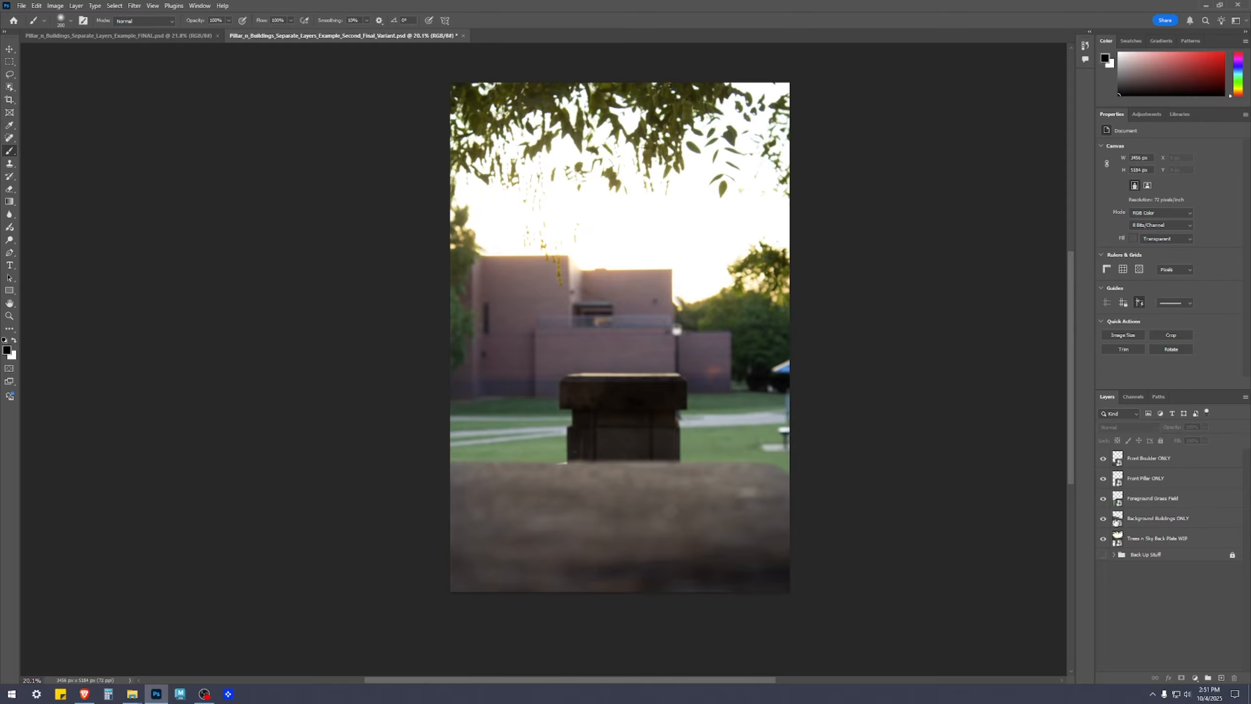
click(1170, 500)
click(1152, 477)
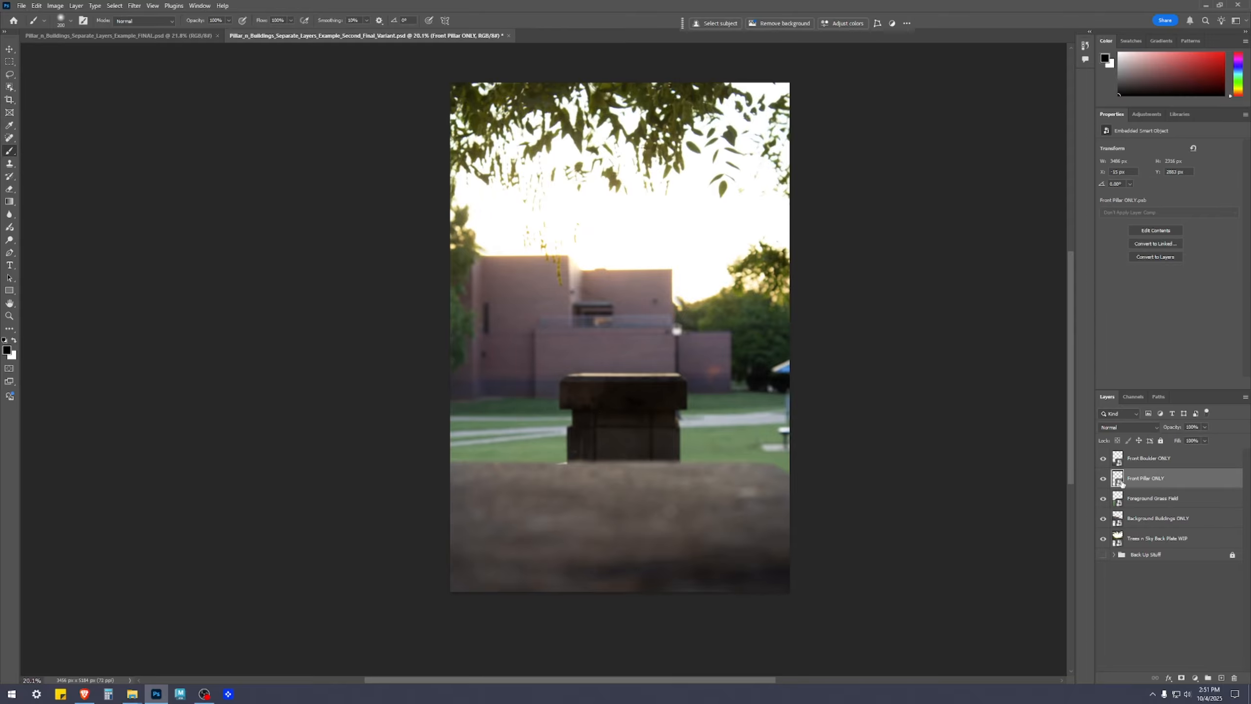
double_click(1120, 483)
scroll(578, 494, up, 2)
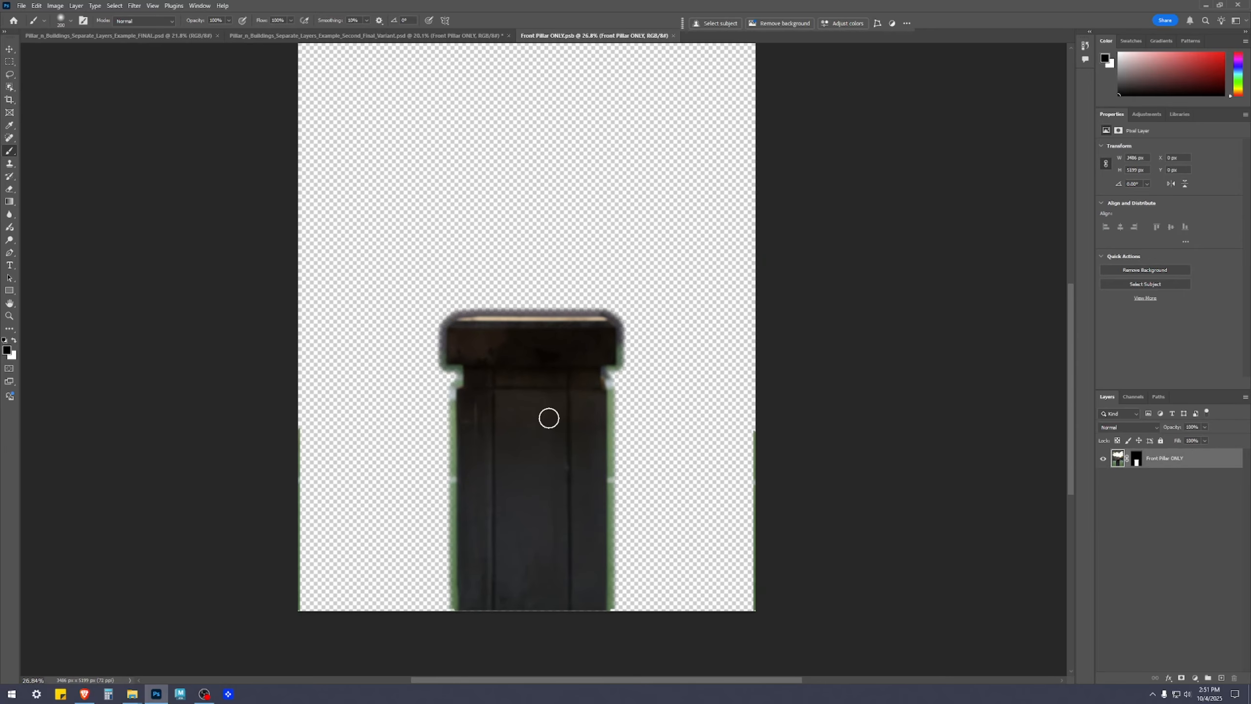
Paint white on the Front Pillar ONLY layer mask with a smaller brush to fill in the pillar's lower-right corner
key(v)
scroll(606, 605, up, 5)
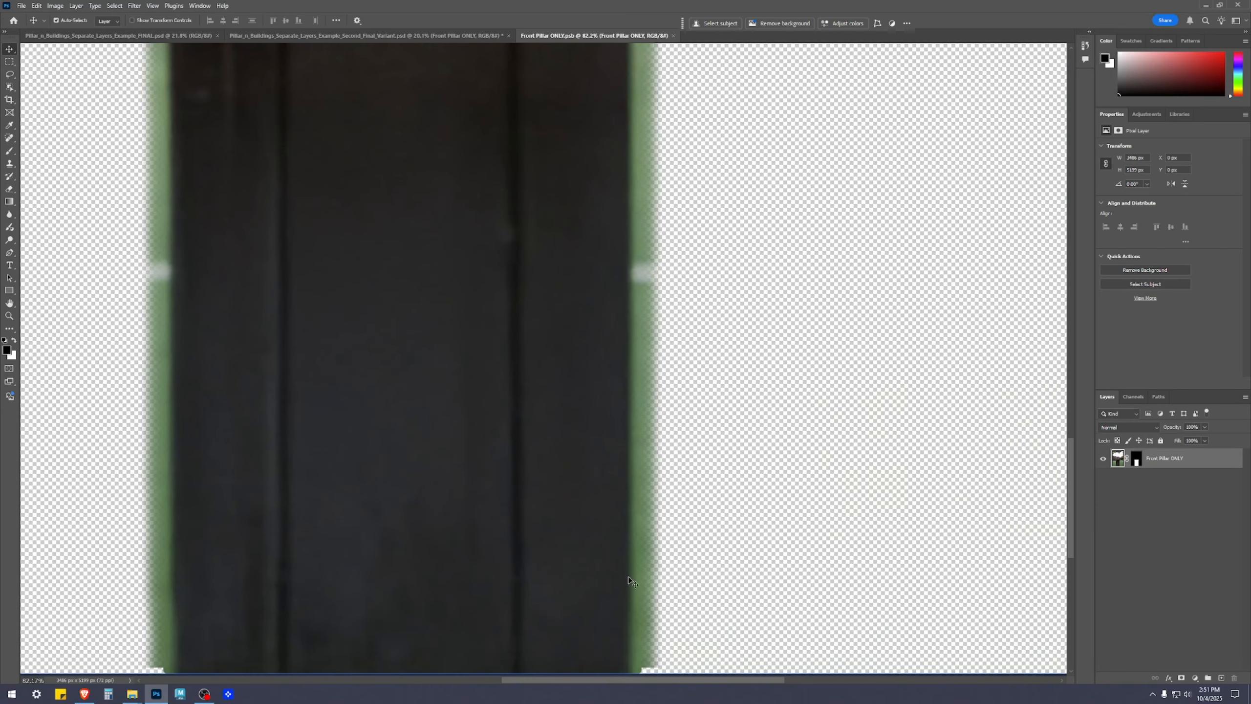
drag(629, 580, 709, 340)
scroll(742, 464, up, 3)
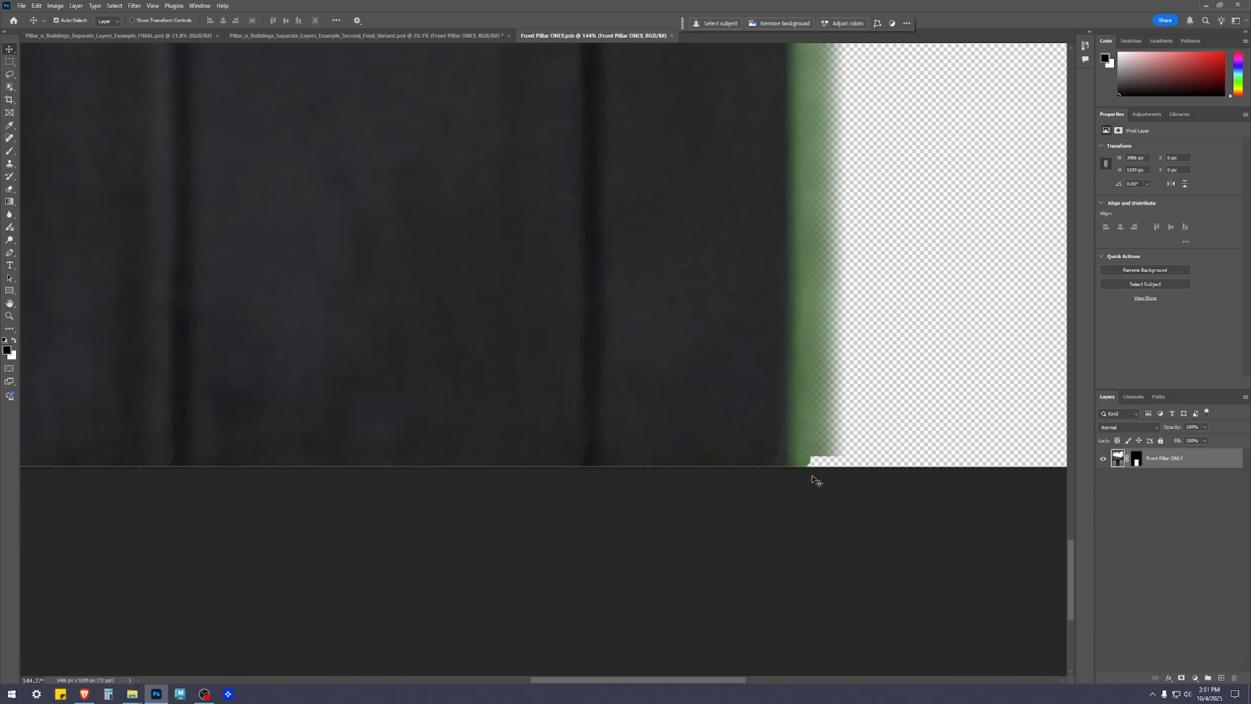
click(1140, 462)
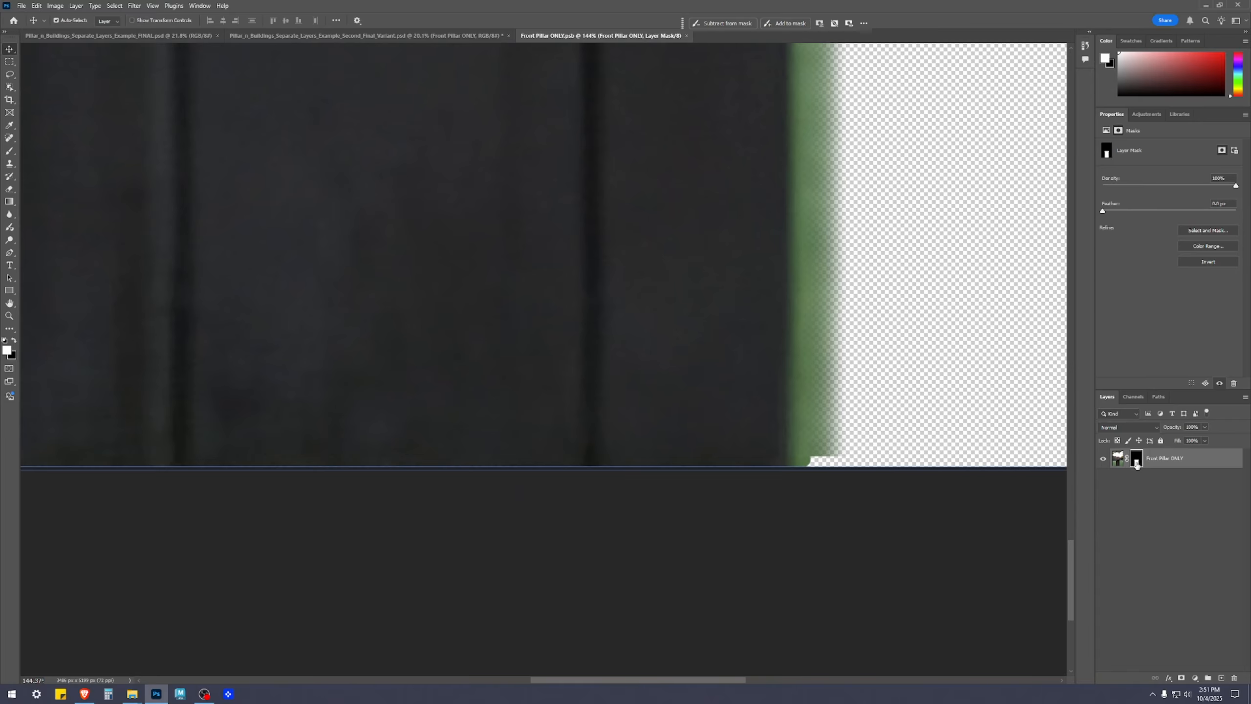
key(b)
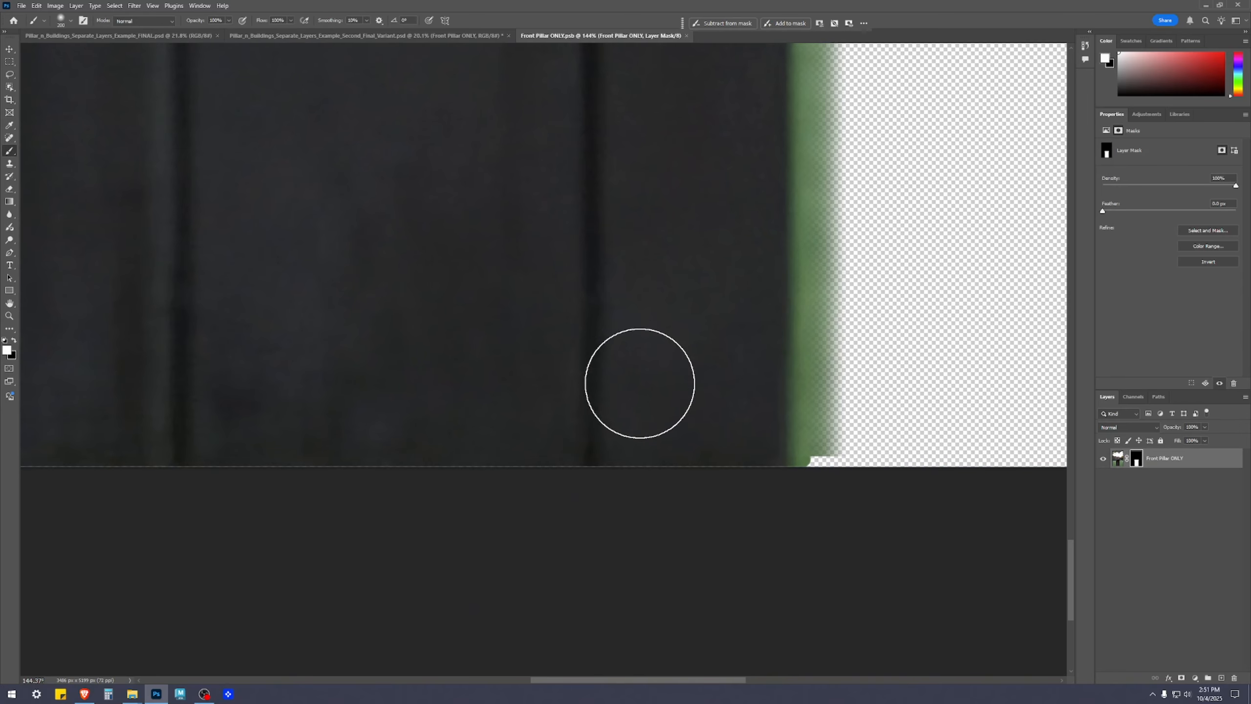
key(bracketleft)
key(bracketleft)
key(bracketleft)
key(bracketleft)
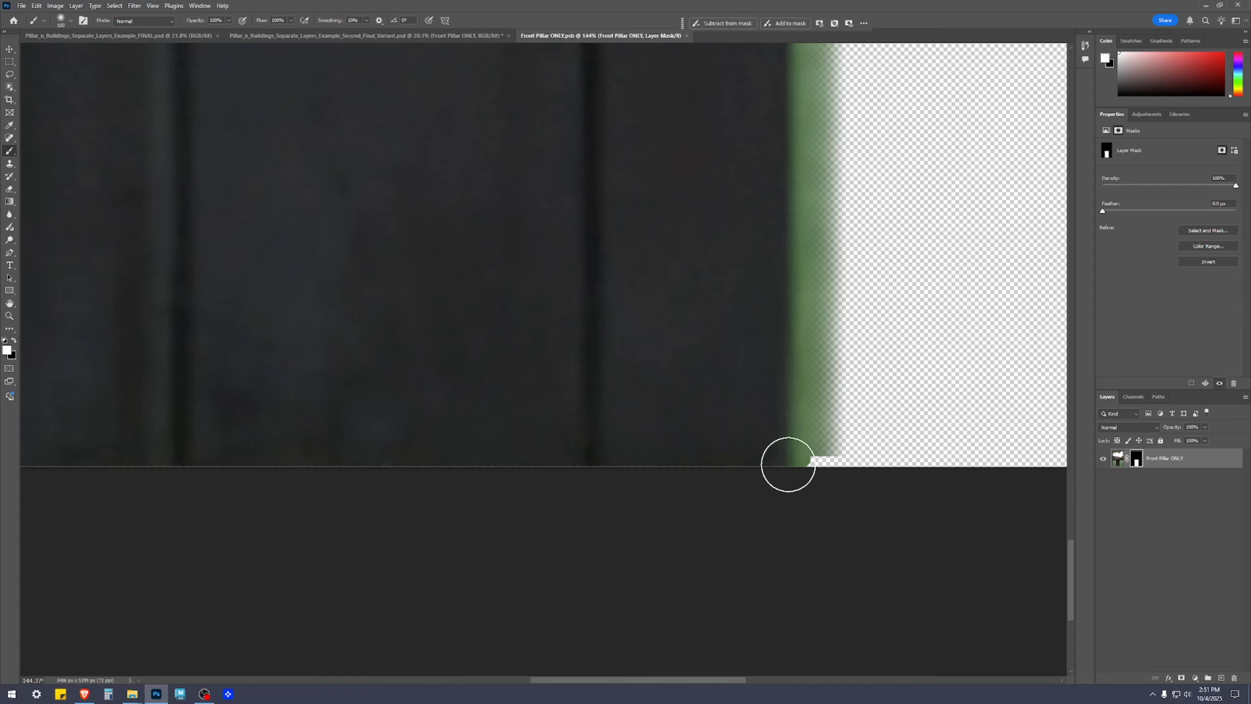
drag(785, 460, 786, 465)
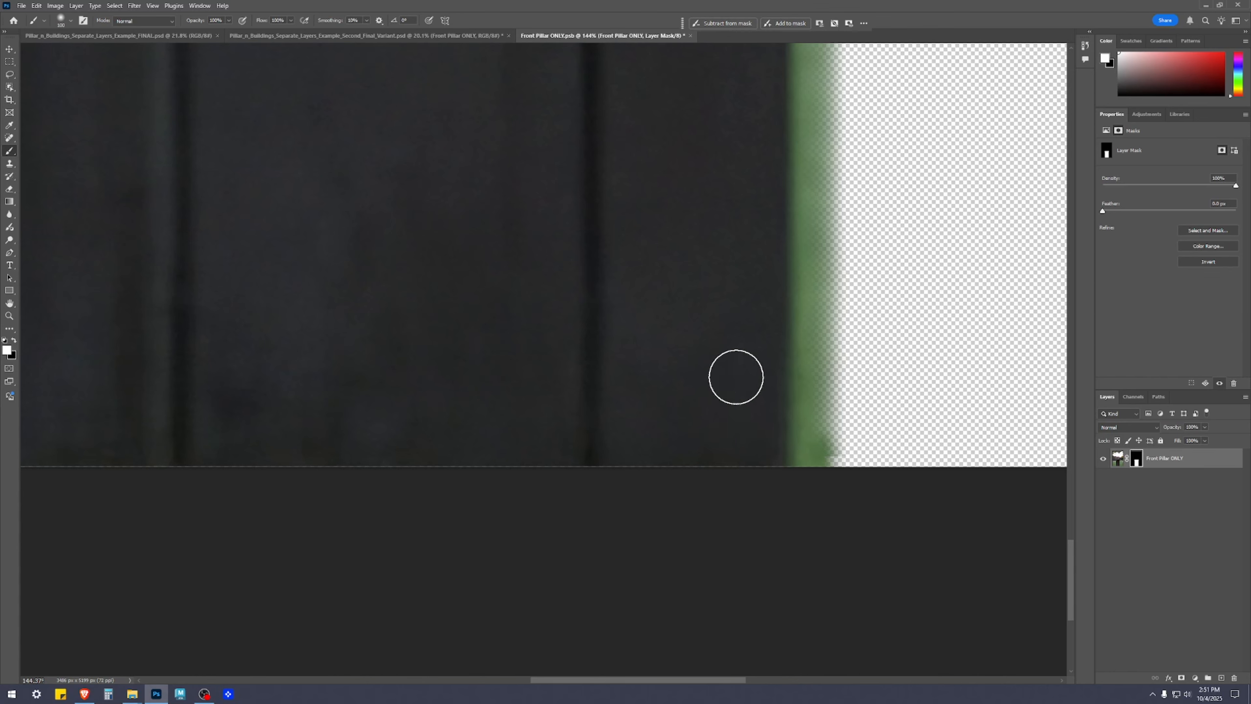
Paint white on the layer mask to fill in the pillar's lower-left corner along the canvas edge
alt+scroll(731, 433, down, 2)
alt+scroll(730, 433, down, 2)
drag(424, 374, 726, 374)
alt+scroll(546, 453, up, 7)
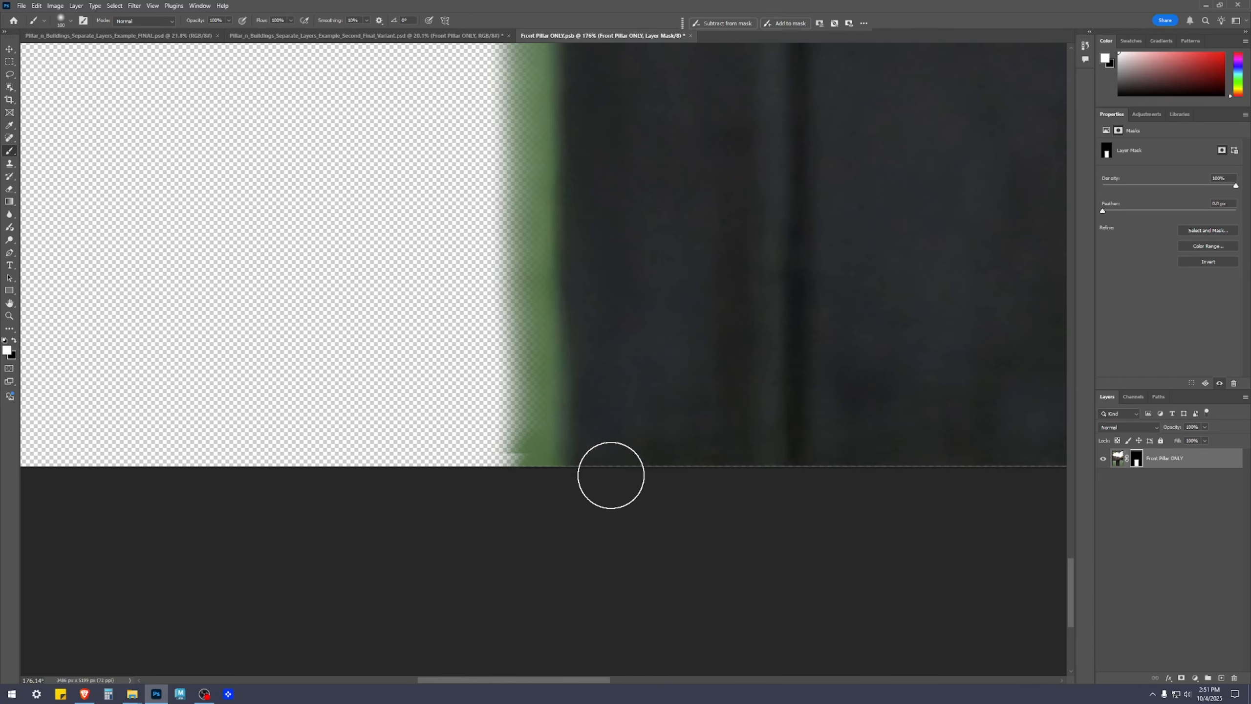
drag(552, 467, 533, 480)
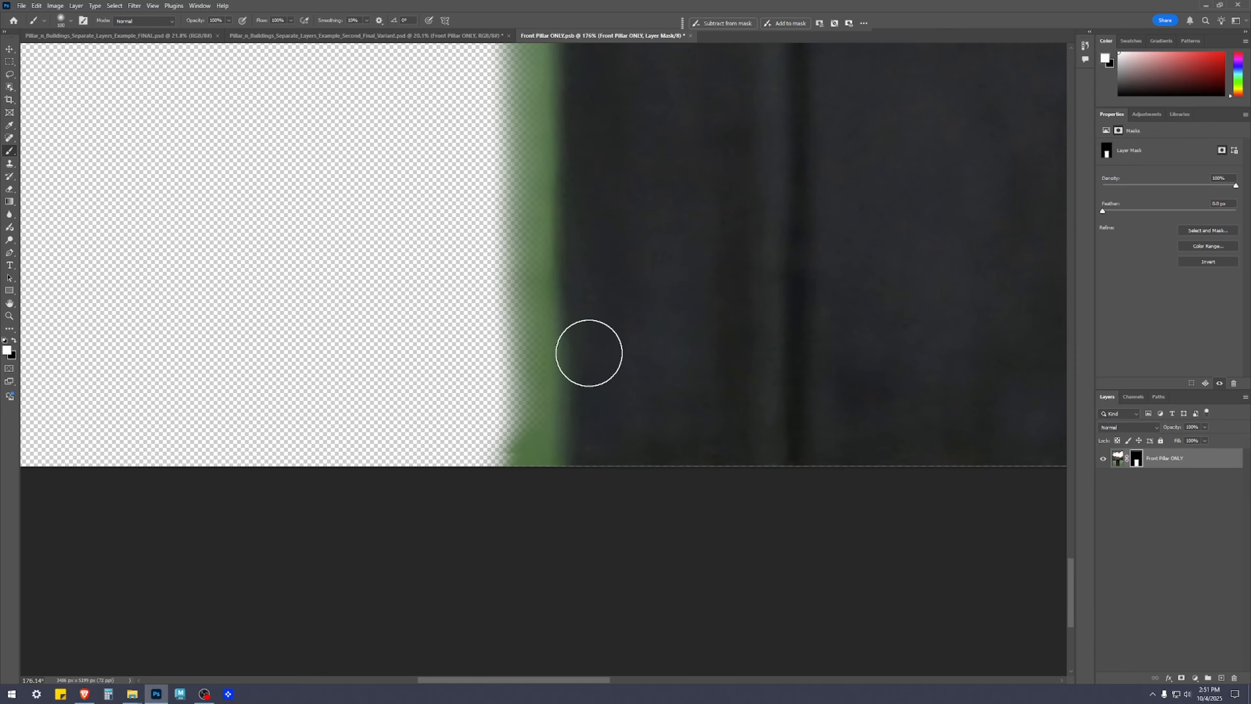
scroll(656, 466, down, 10)
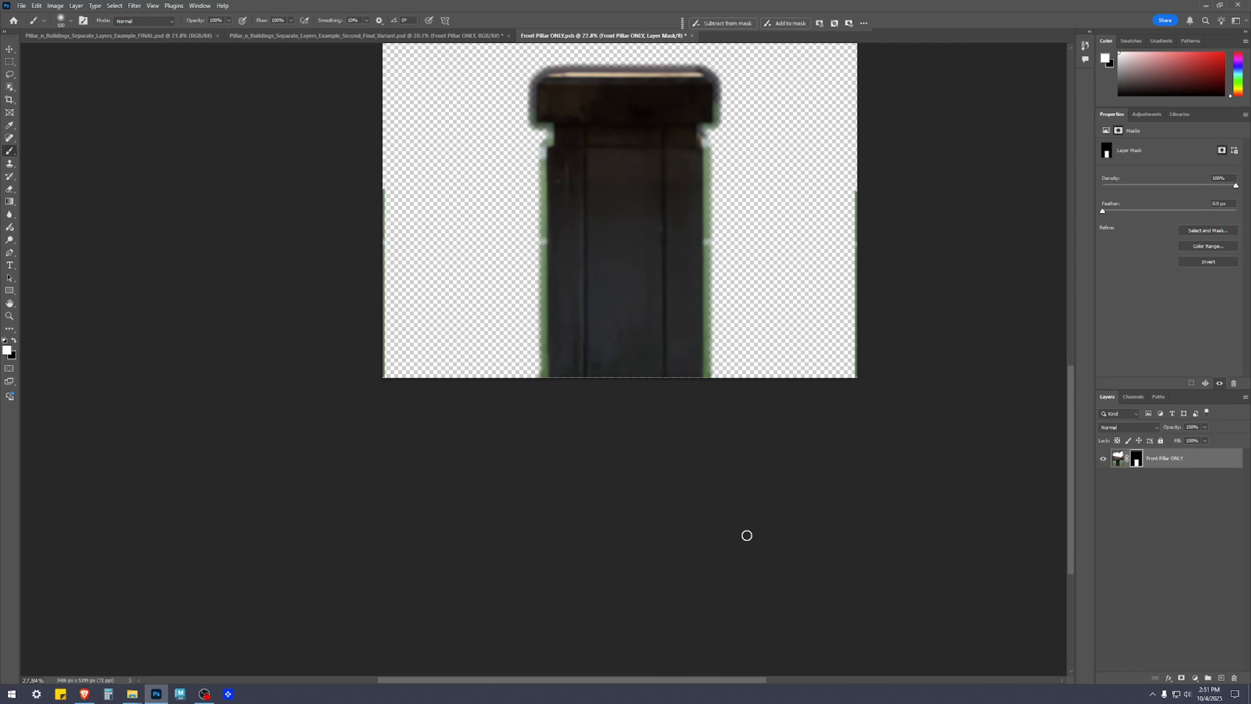
Paint black on the pillar's layer mask with a larger brush to hide the green strips along both side edges of the canvas
drag(858, 423, 869, 517)
scroll(663, 286, up, 3)
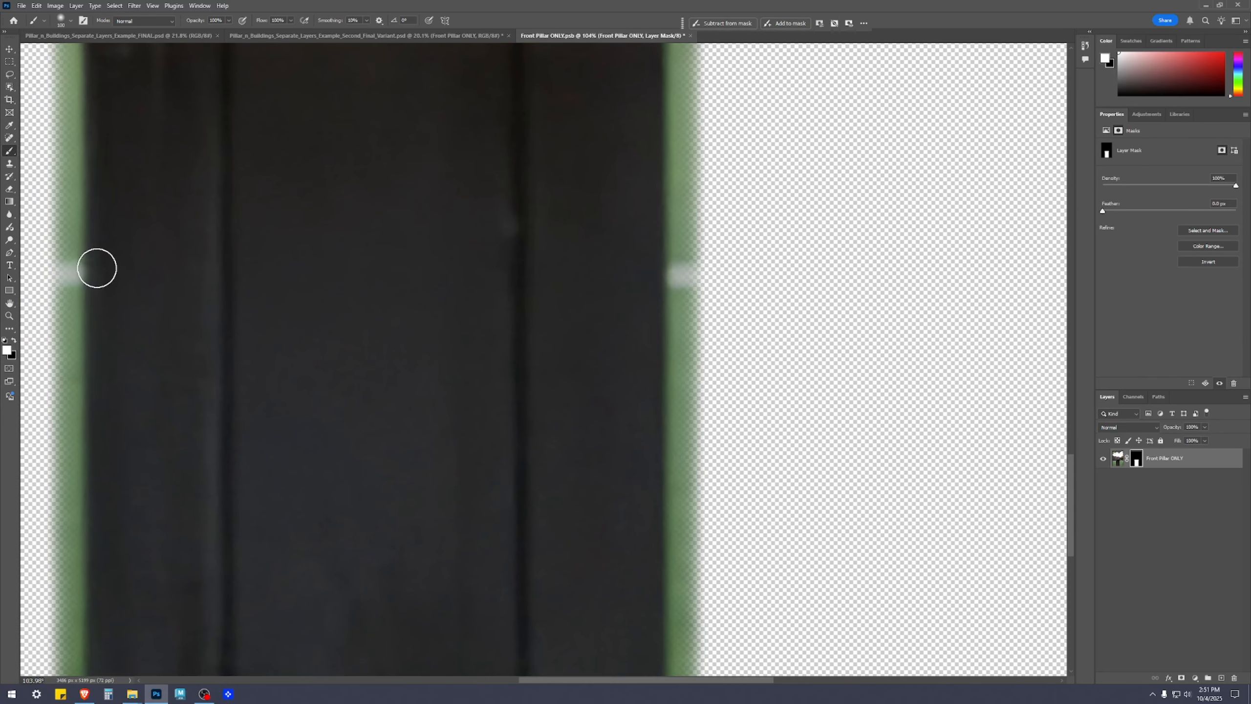
scroll(345, 348, down, 6)
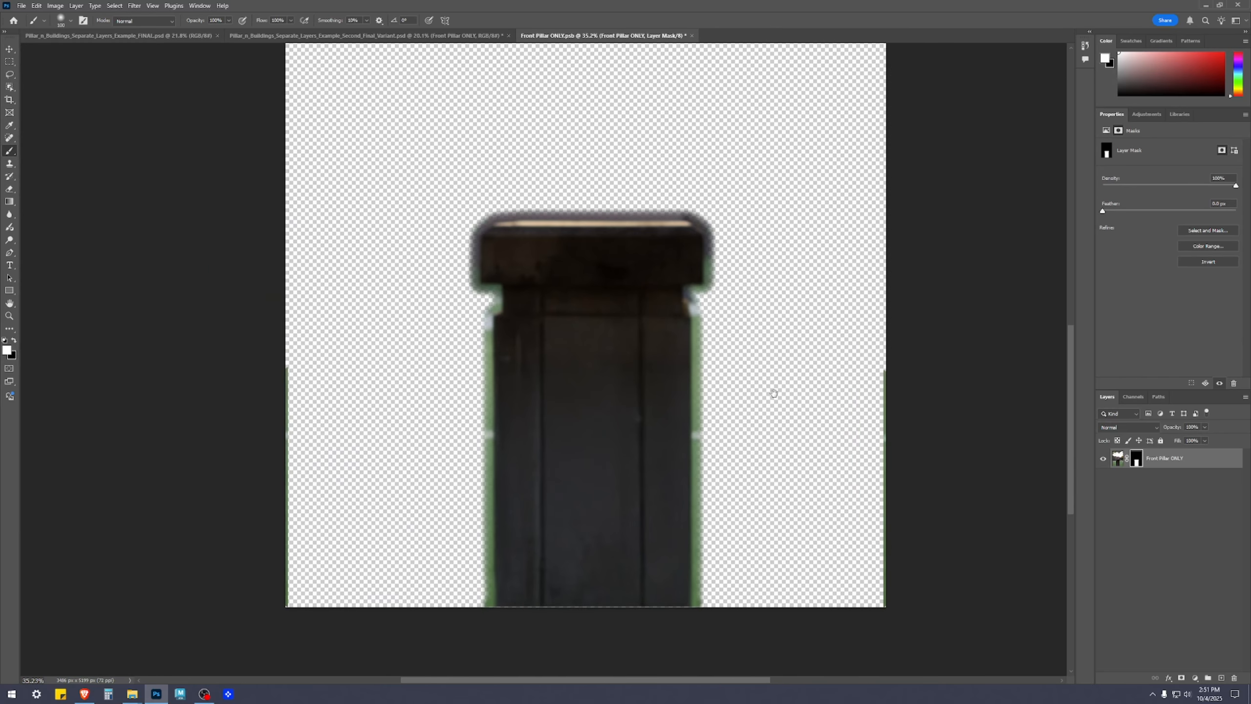
scroll(1032, 536, up, 2)
drag(795, 319, 772, 215)
click(14, 340)
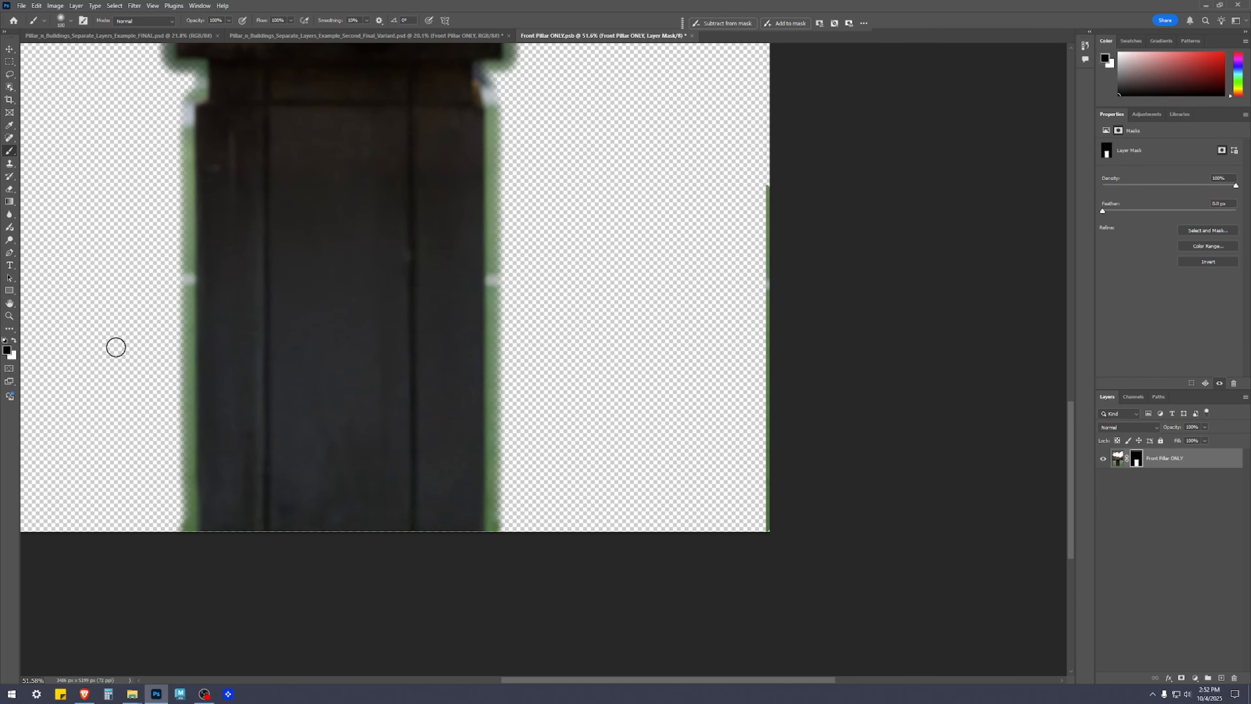
drag(763, 202, 766, 168)
drag(773, 288, 790, 563)
key(bracketright)
key(bracketright)
key(bracketright)
key(bracketright)
key(bracketright)
key(bracketright)
key(bracketright)
key(bracketright)
key(bracketright)
key(bracketright)
key(bracketright)
key(bracketright)
drag(790, 288, 794, 612)
scroll(748, 541, down, 4)
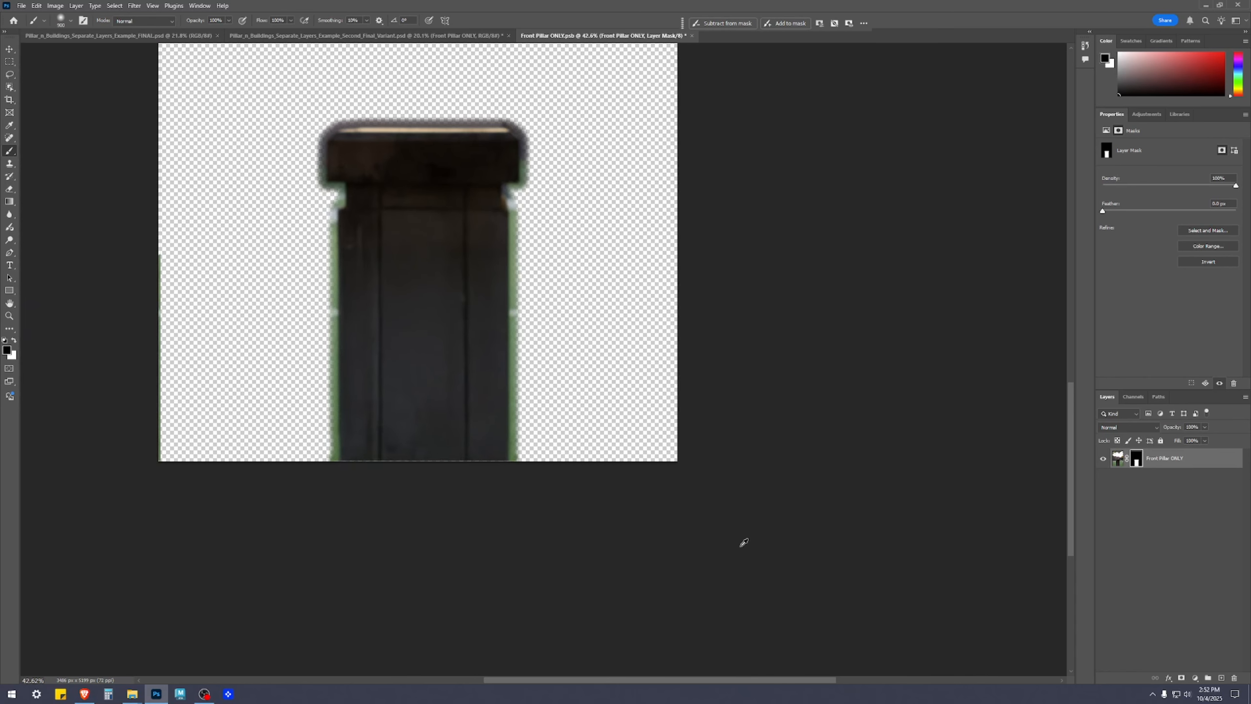
drag(266, 201, 347, 600)
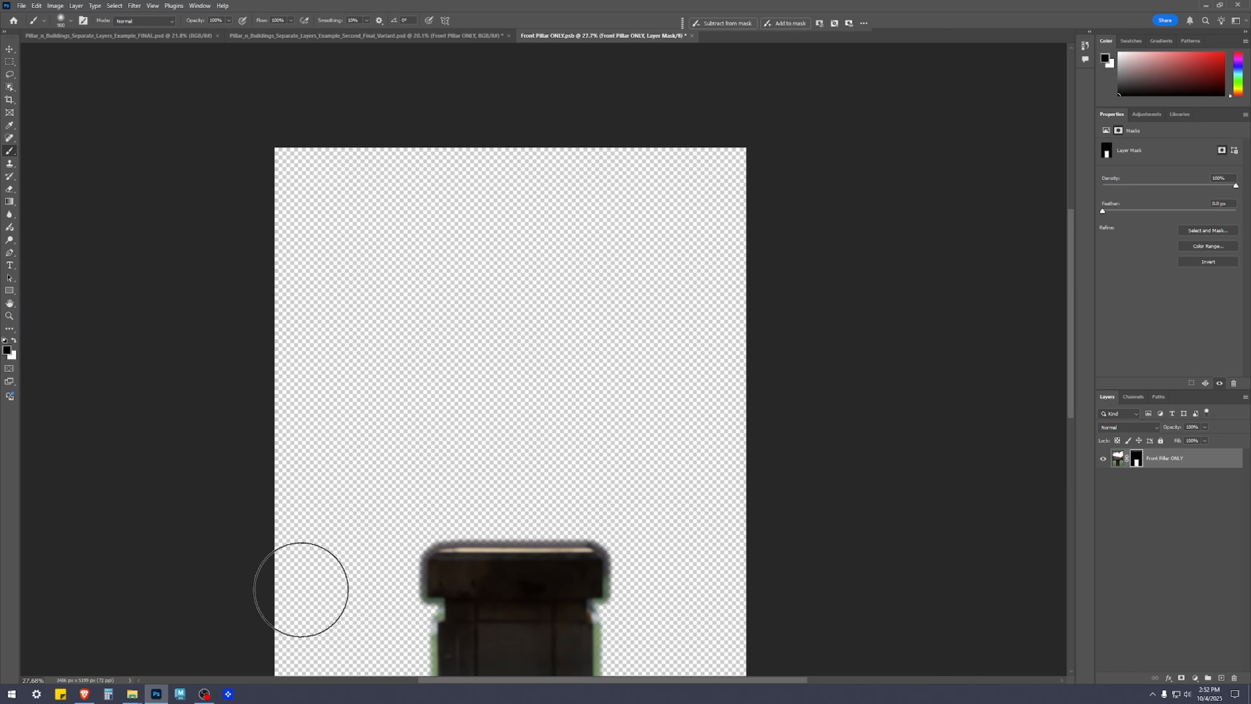
scroll(771, 591, down, 5)
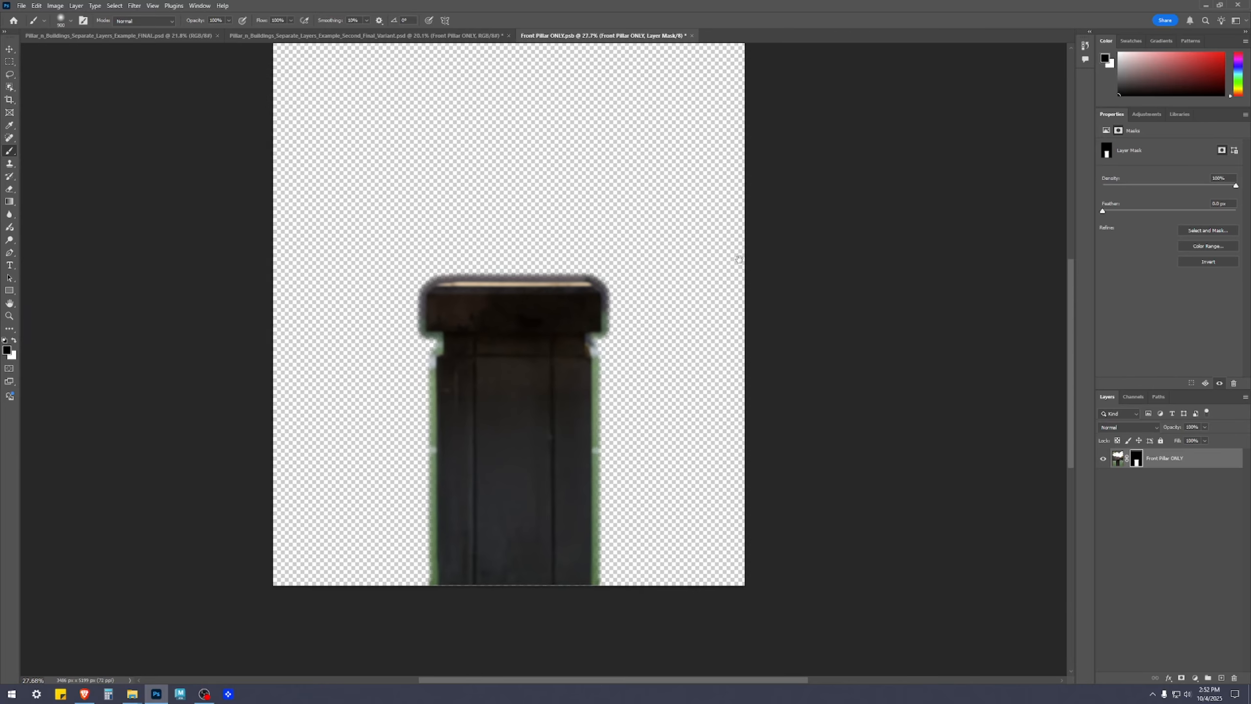
Add a Vibrance adjustment layer above the pillar with Vibrance set to +40
key(v)
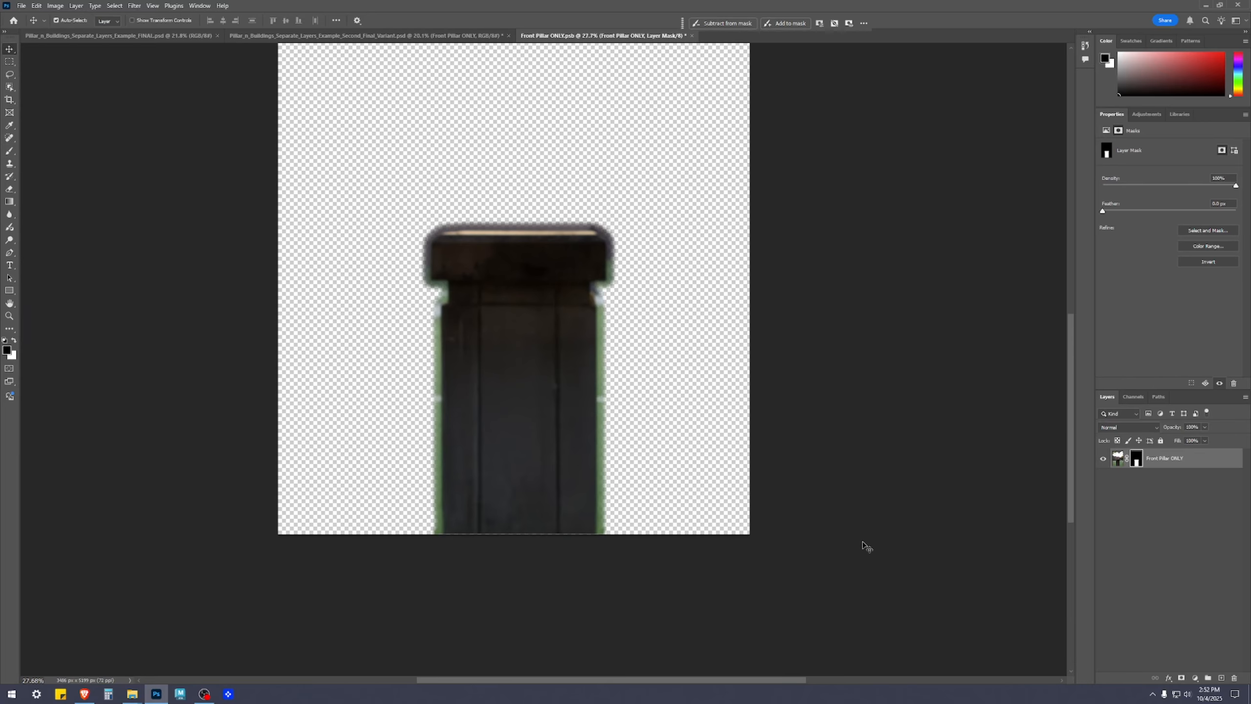
click(1191, 567)
click(1195, 678)
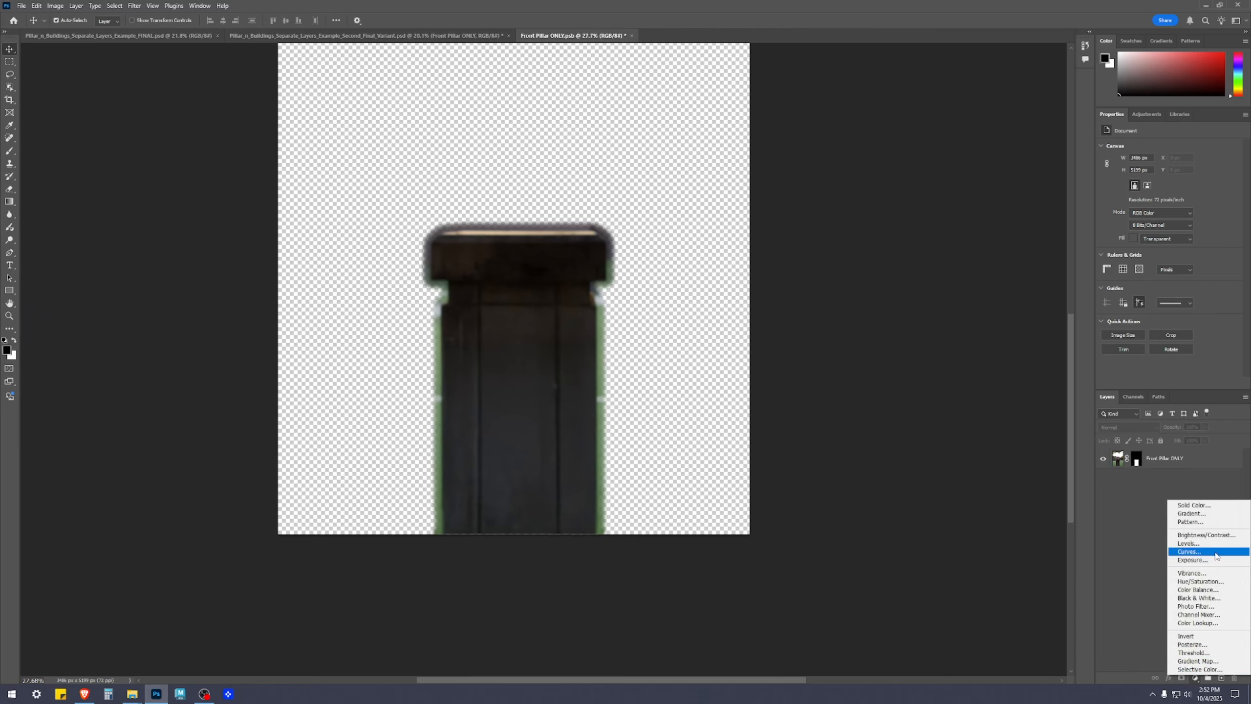
click(1194, 572)
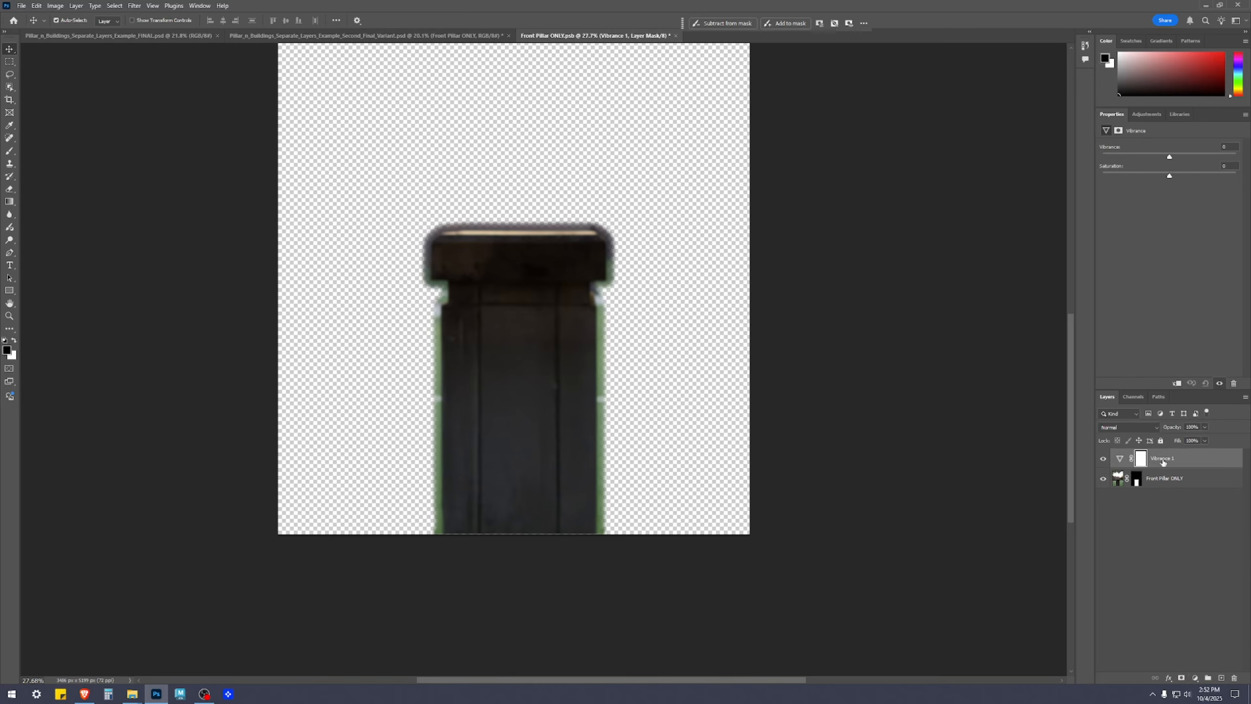
click(1203, 158)
text(40)
Add an Exposure adjustment layer above Vibrance with Exposure +0.12 and Gamma Correction 1.07
click(1195, 678)
click(1192, 562)
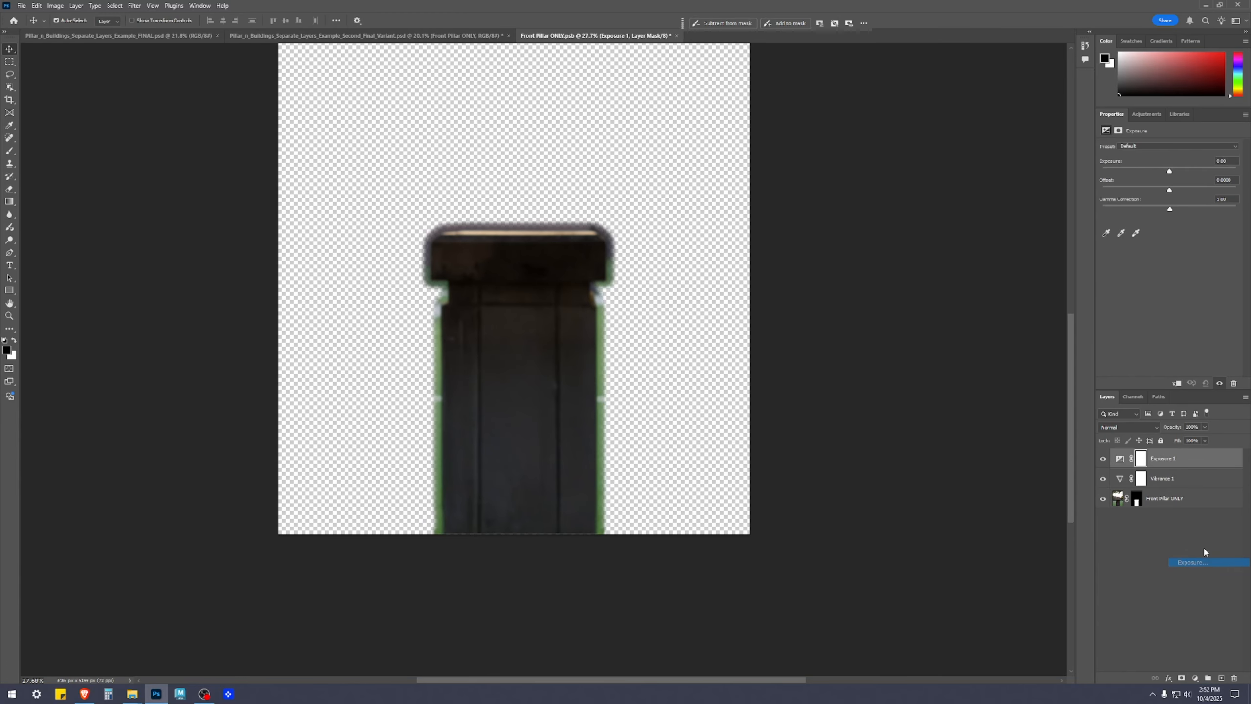
click(1175, 172)
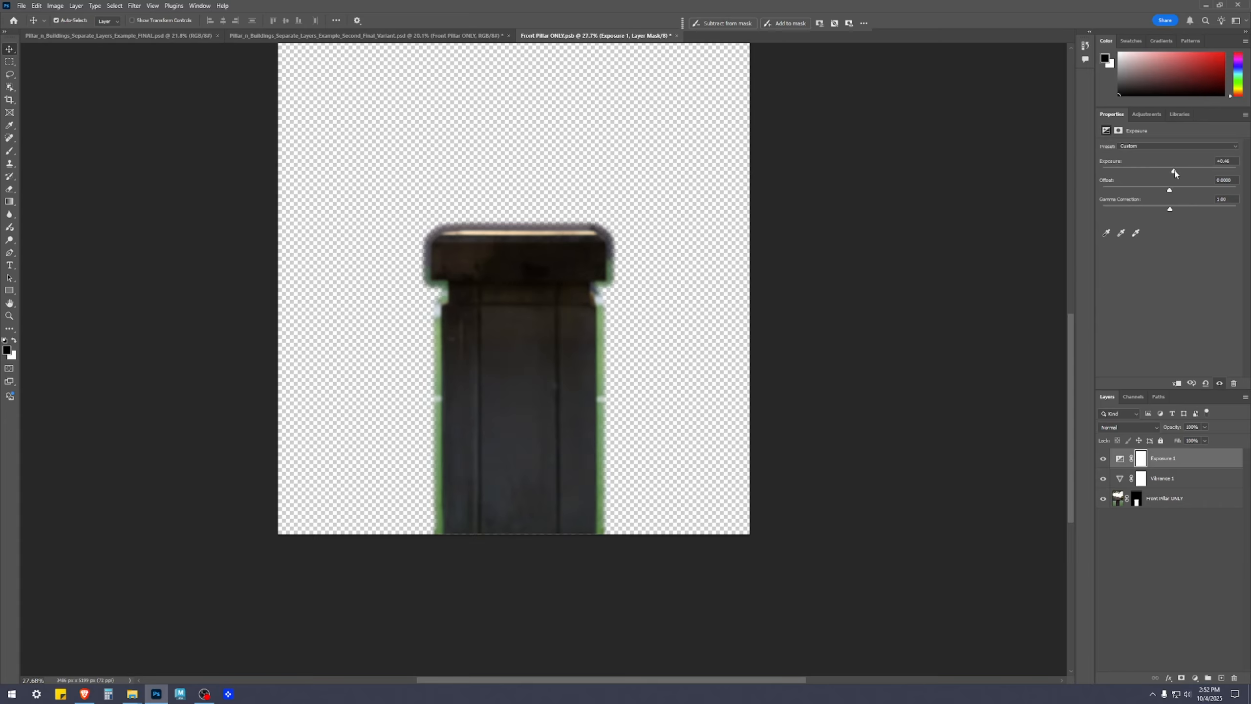
drag(1175, 172, 1173, 172)
drag(1235, 164, 1212, 163)
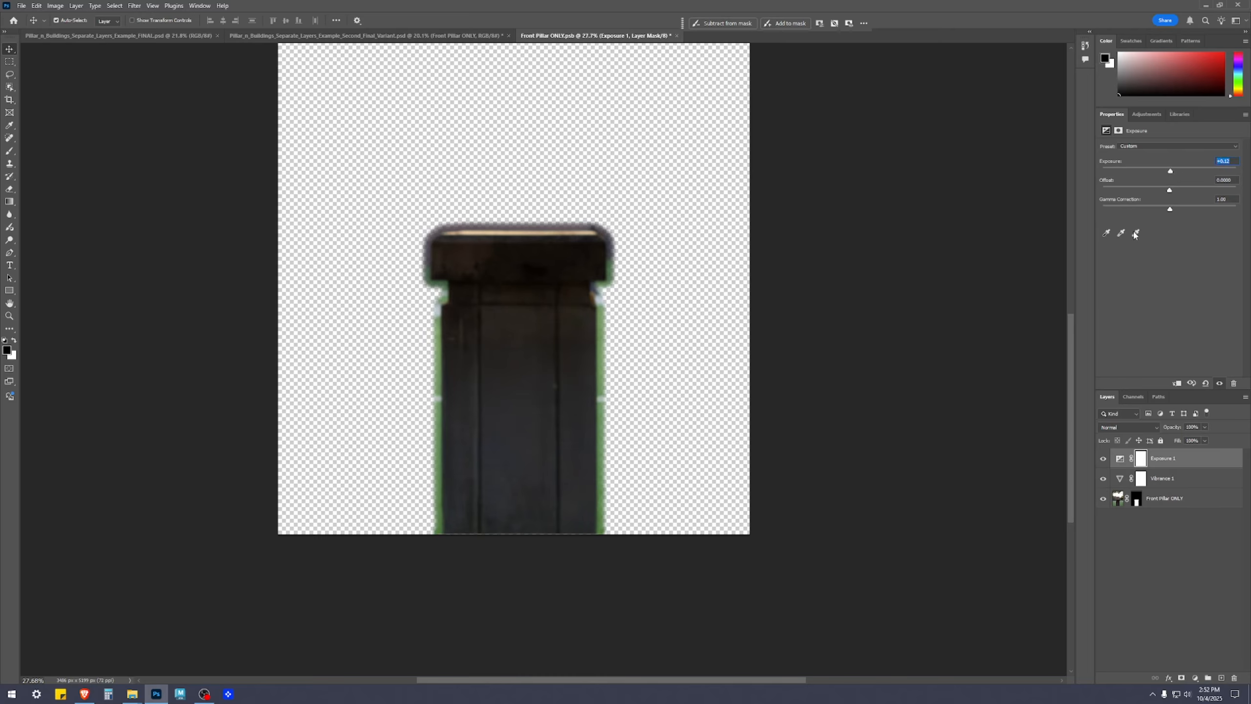
drag(1171, 212, 1161, 211)
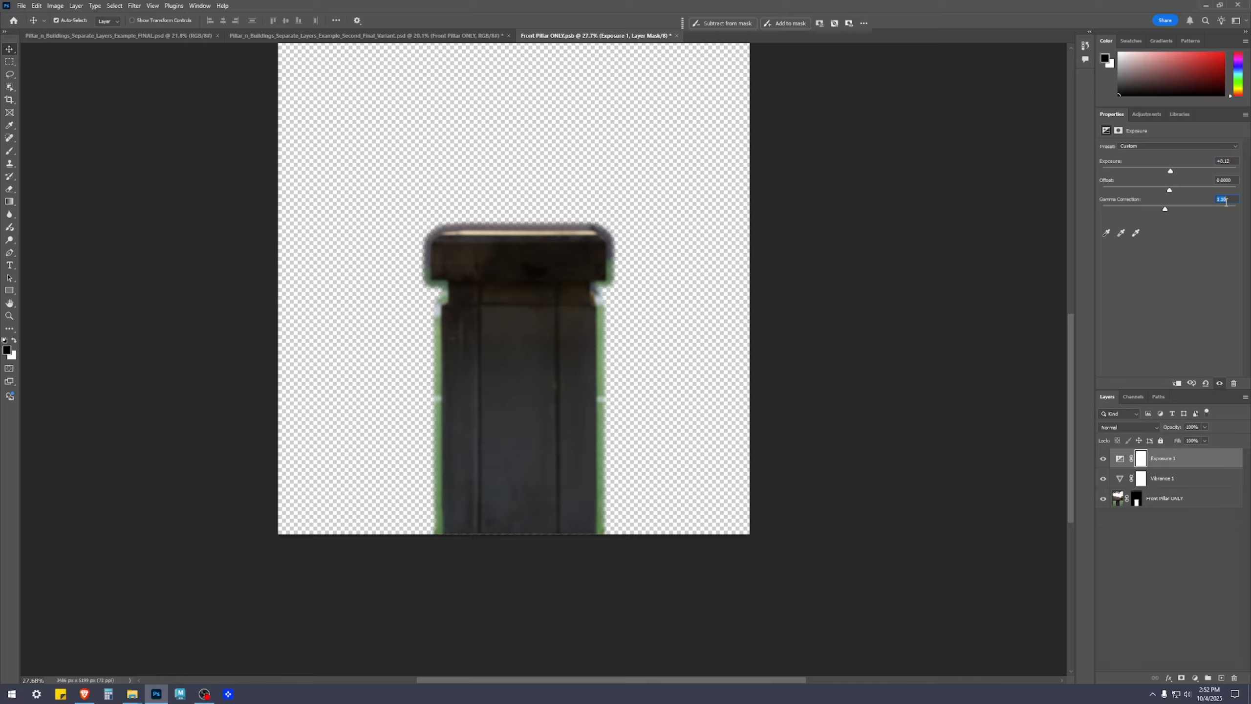
key(BackSpace)
key(BackSpace)
text(07)
Compare the pillar with and without both adjustments, leave them visible, and save and close the smart object
click(1154, 546)
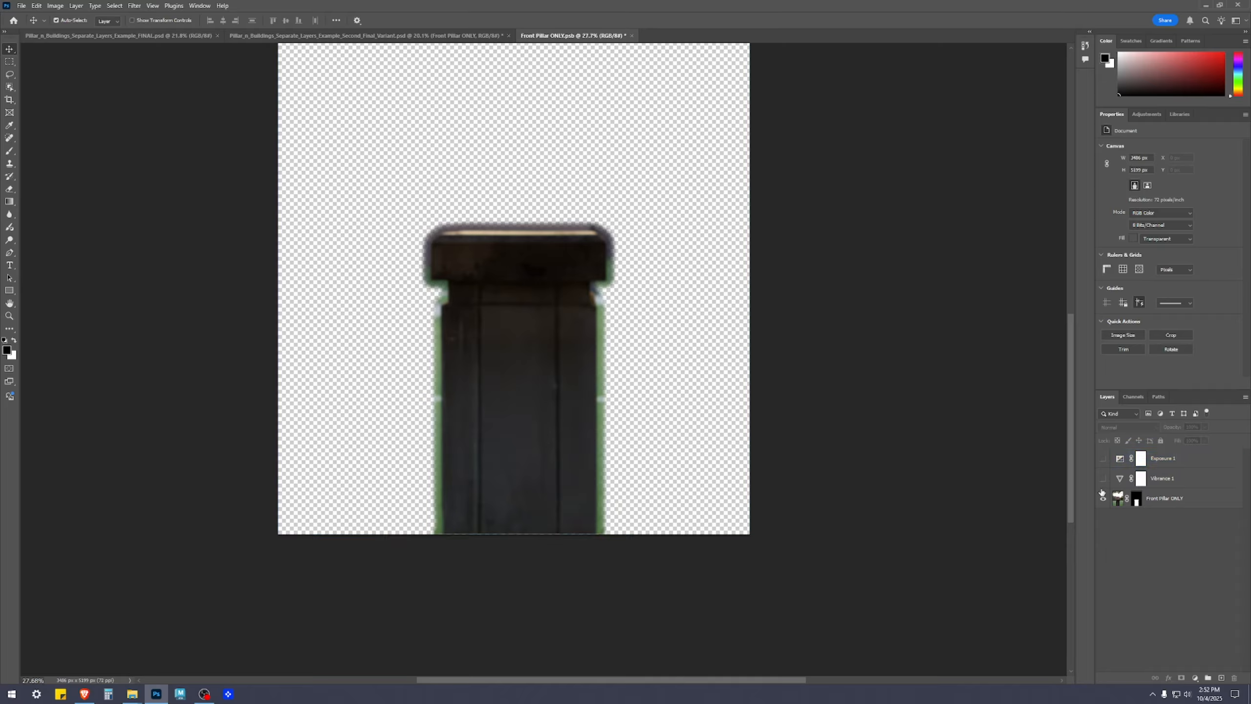
drag(1103, 461, 1105, 480)
key(ctrl+s)
click(627, 36)
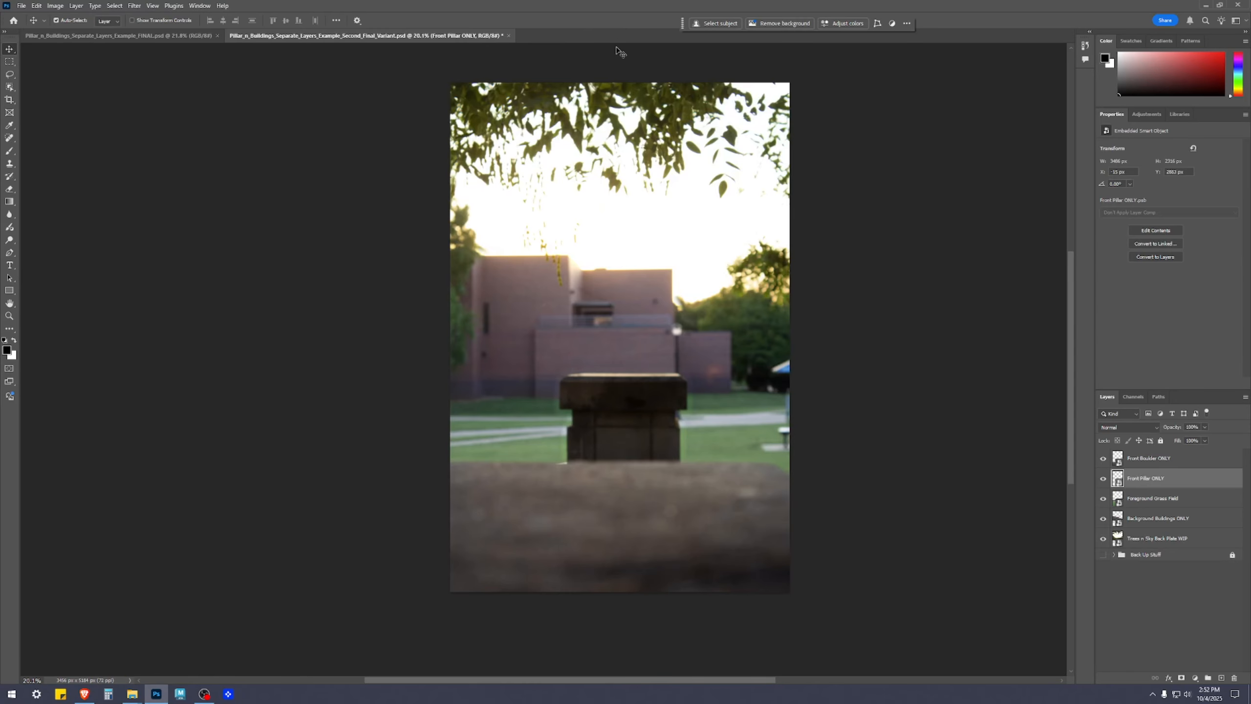
Examine the pillar's edges in the main composite, and reopen the Front Pillar ONLY smart object
scroll(552, 372, up, 3)
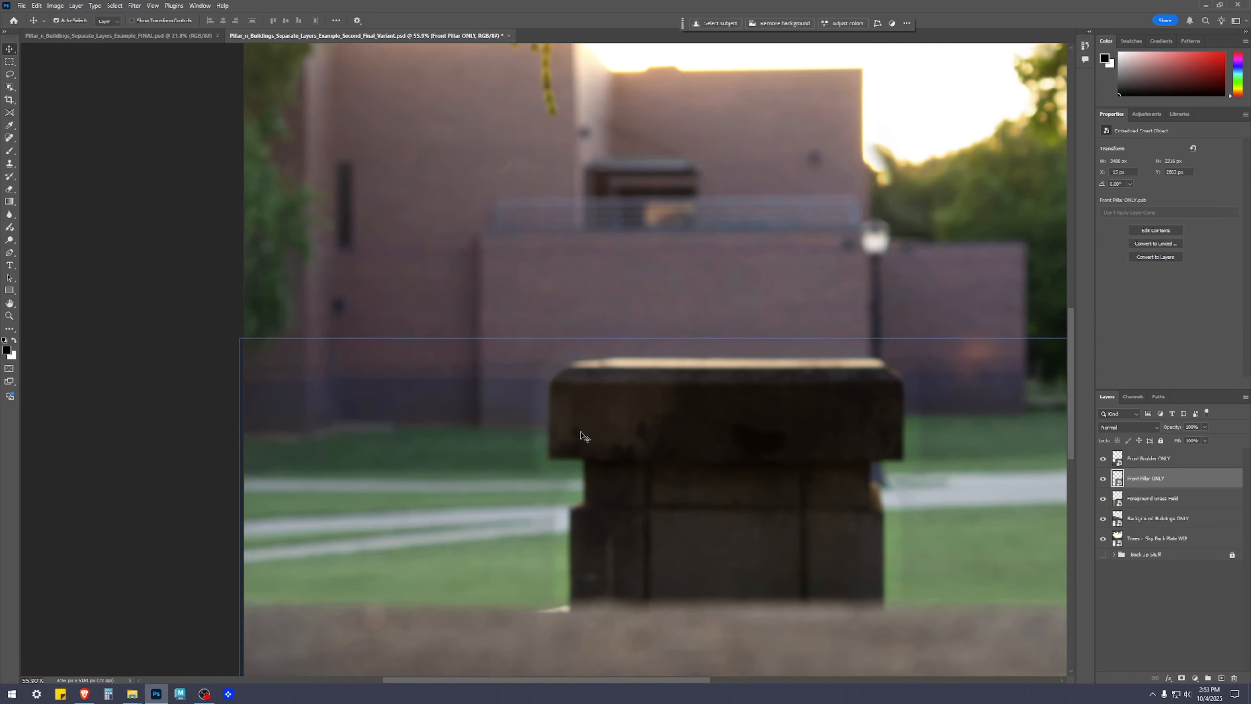
scroll(640, 583, down, 4)
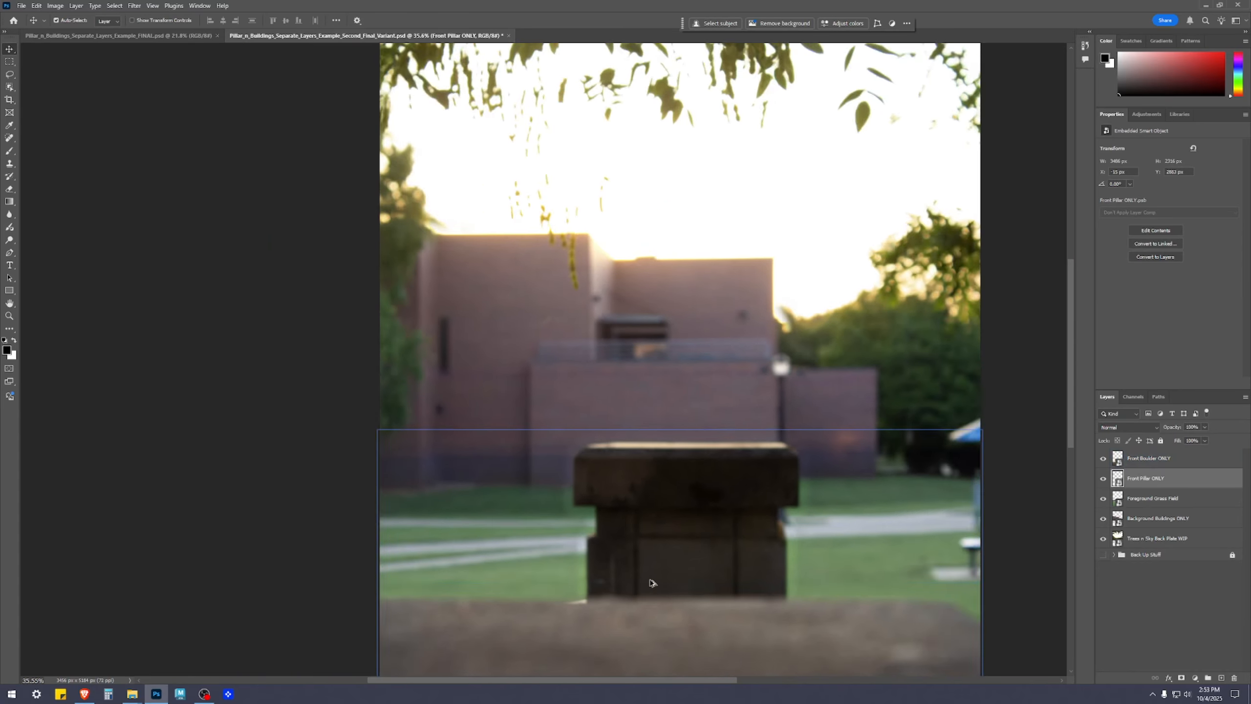
drag(807, 566, 767, 435)
scroll(763, 394, up, 4)
scroll(752, 419, up, 2)
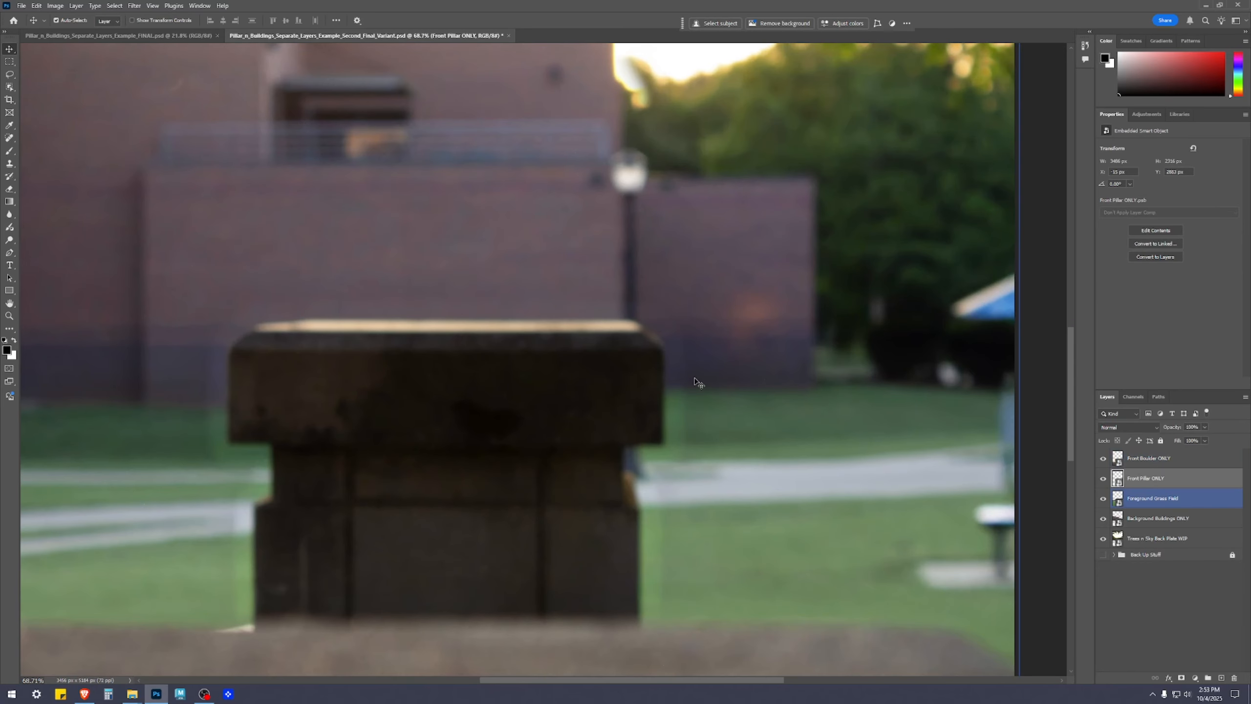
click(665, 638)
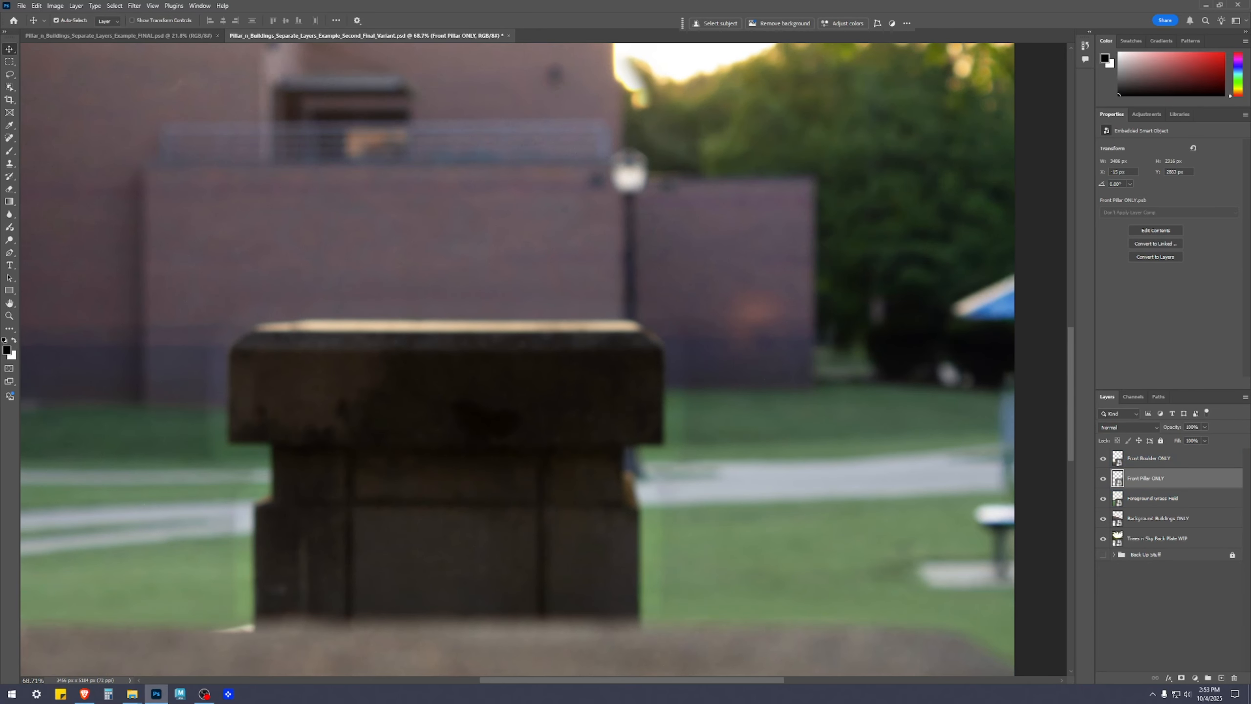
double_click(1117, 479)
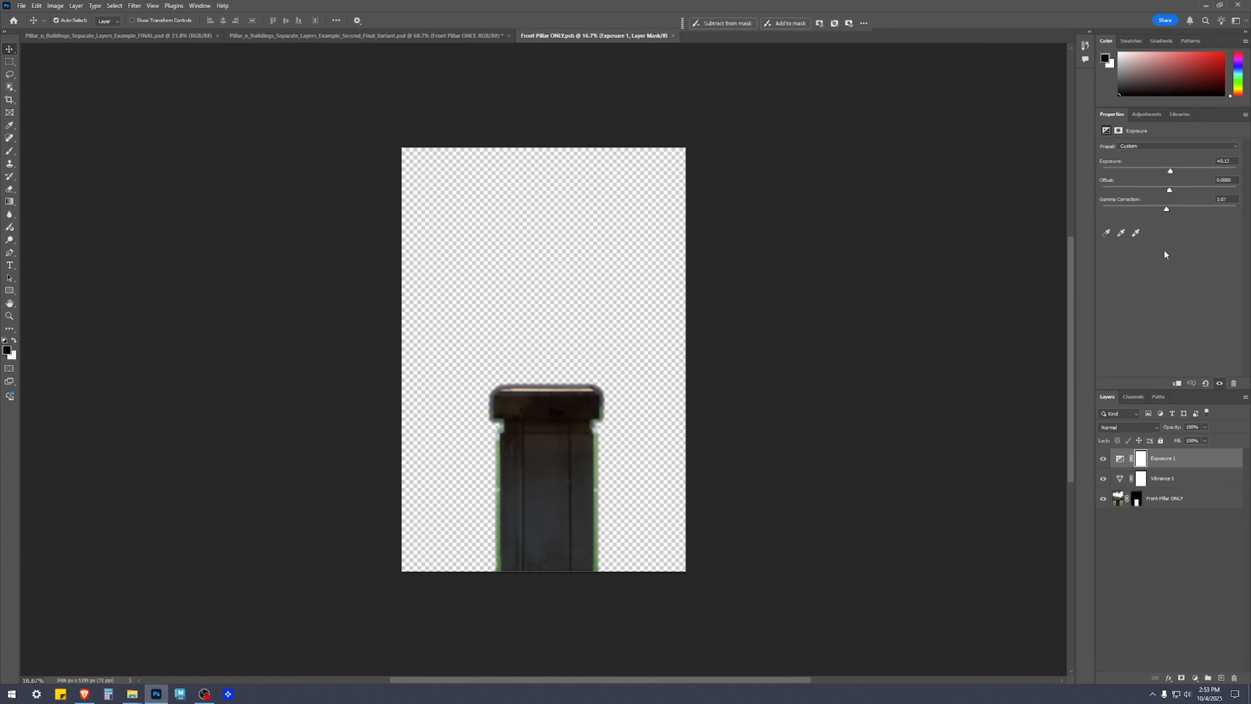
Feather the Front Pillar ONLY layer mask by about 27.6 px
click(1177, 508)
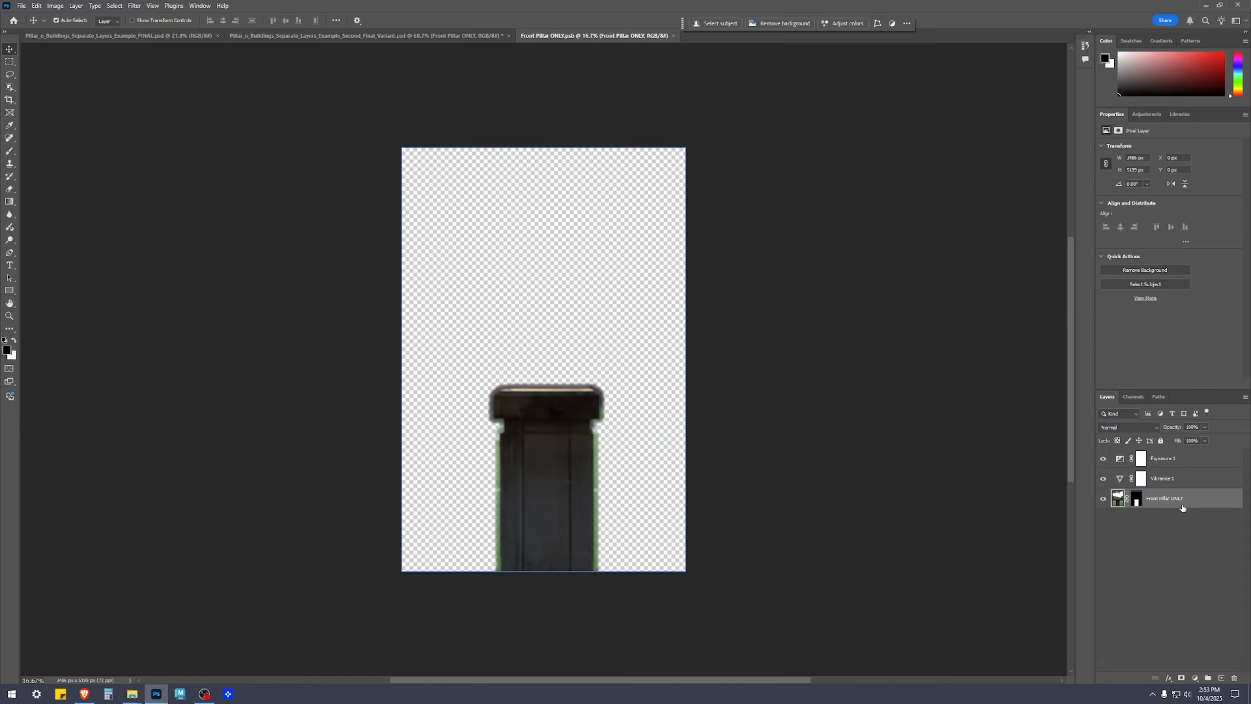
click(1135, 500)
scroll(656, 443, up, 2)
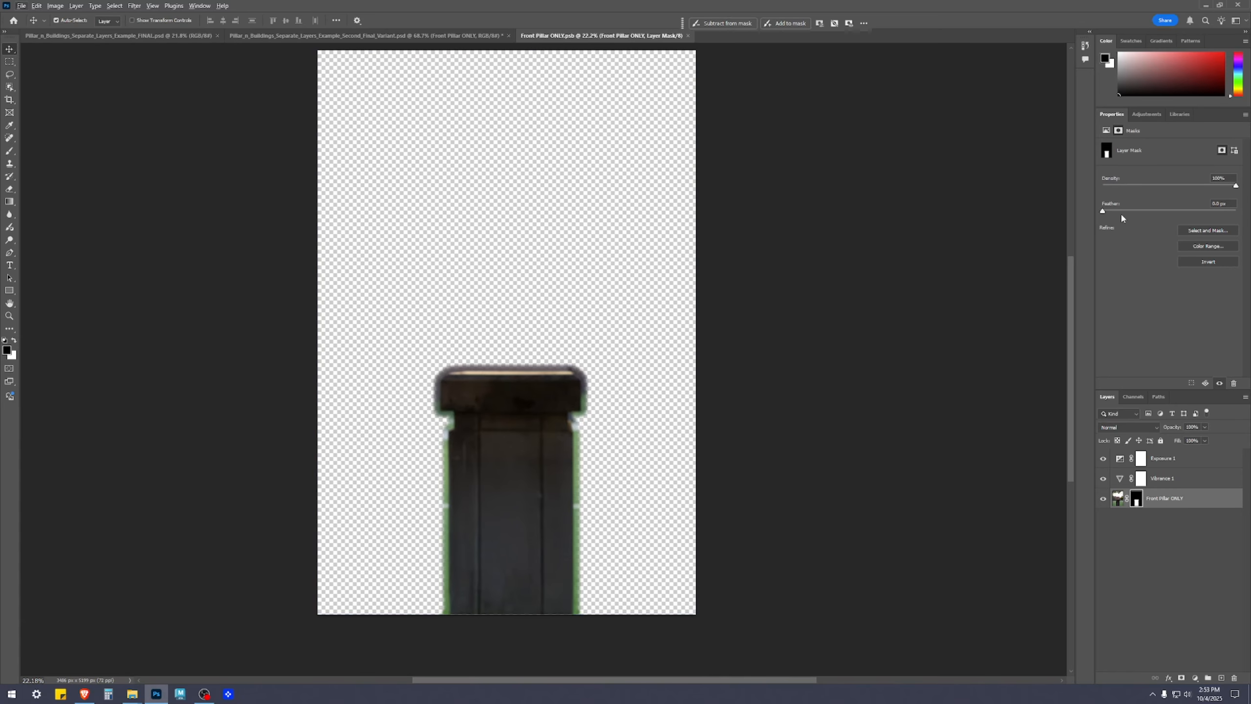
click(1110, 211)
drag(1151, 215, 1165, 211)
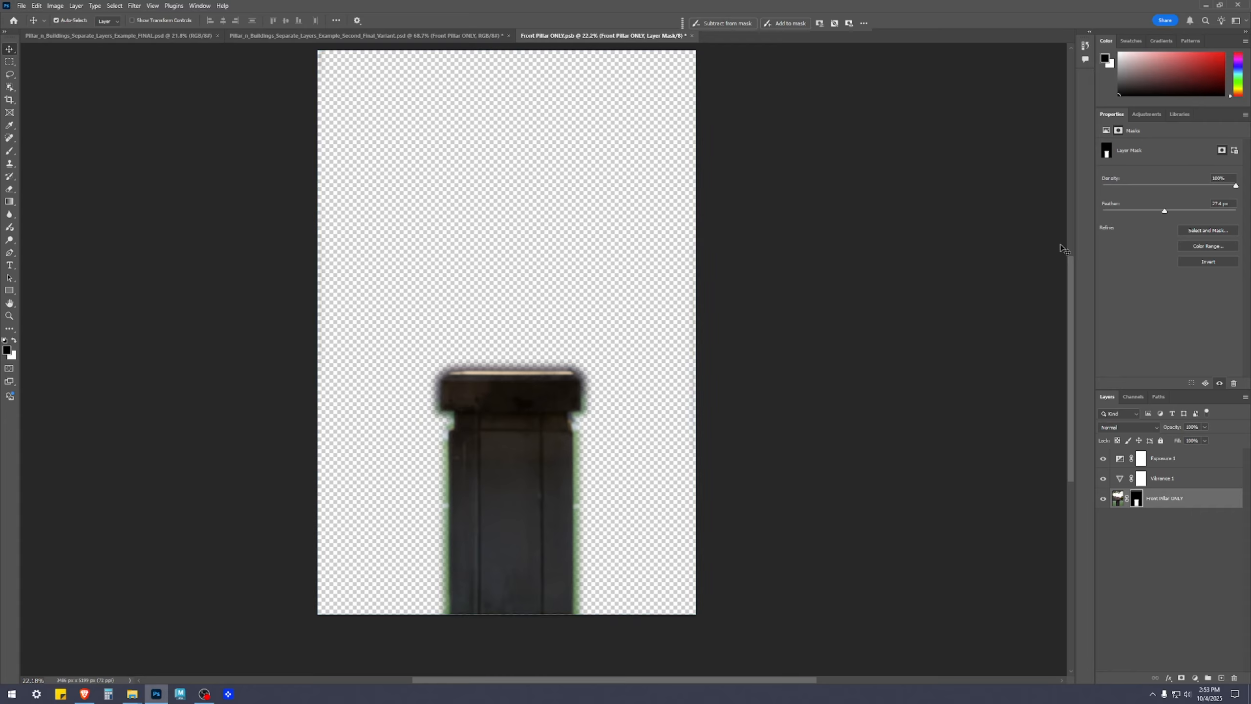
Reduce the Front Pillar ONLY layer mask's feather to about 23 px, and save and close the smart object
click(1229, 206)
click(1172, 580)
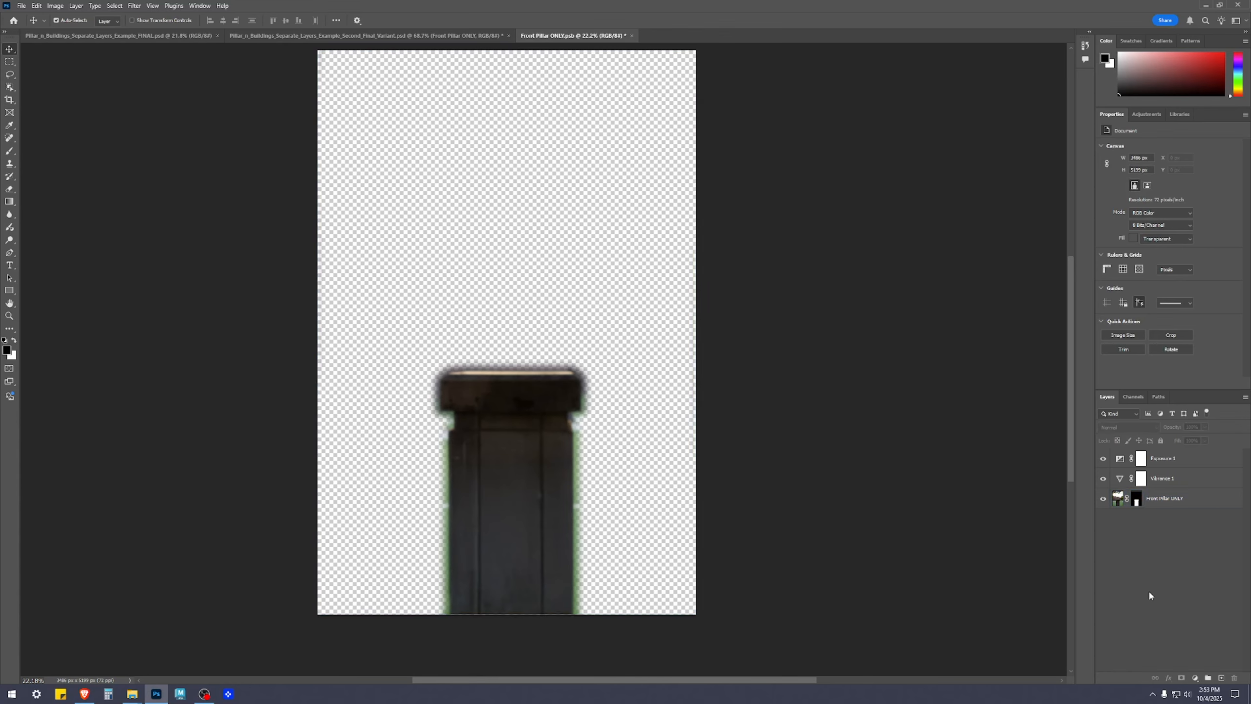
click(1136, 504)
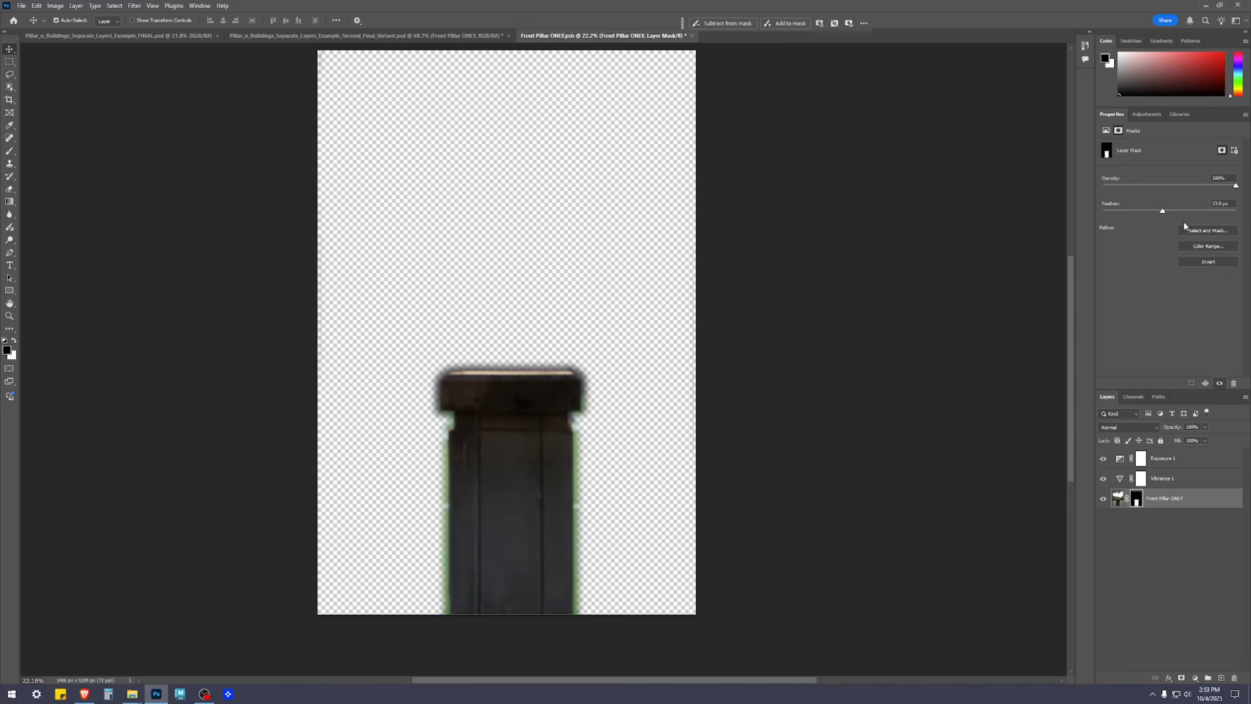
click(1174, 532)
key(ctrl+s)
click(659, 35)
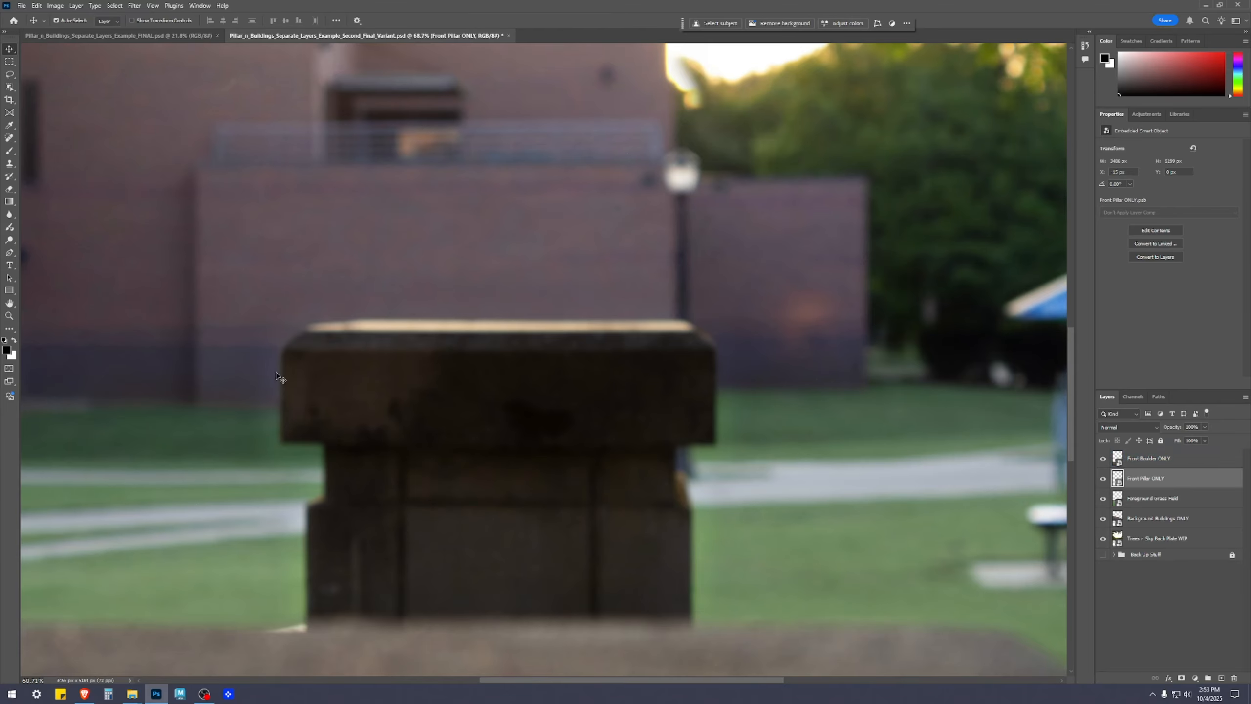
Inspect the pillar and its base within the whole composite, and reopen the Front Pillar ONLY smart object
scroll(293, 570, down, 1)
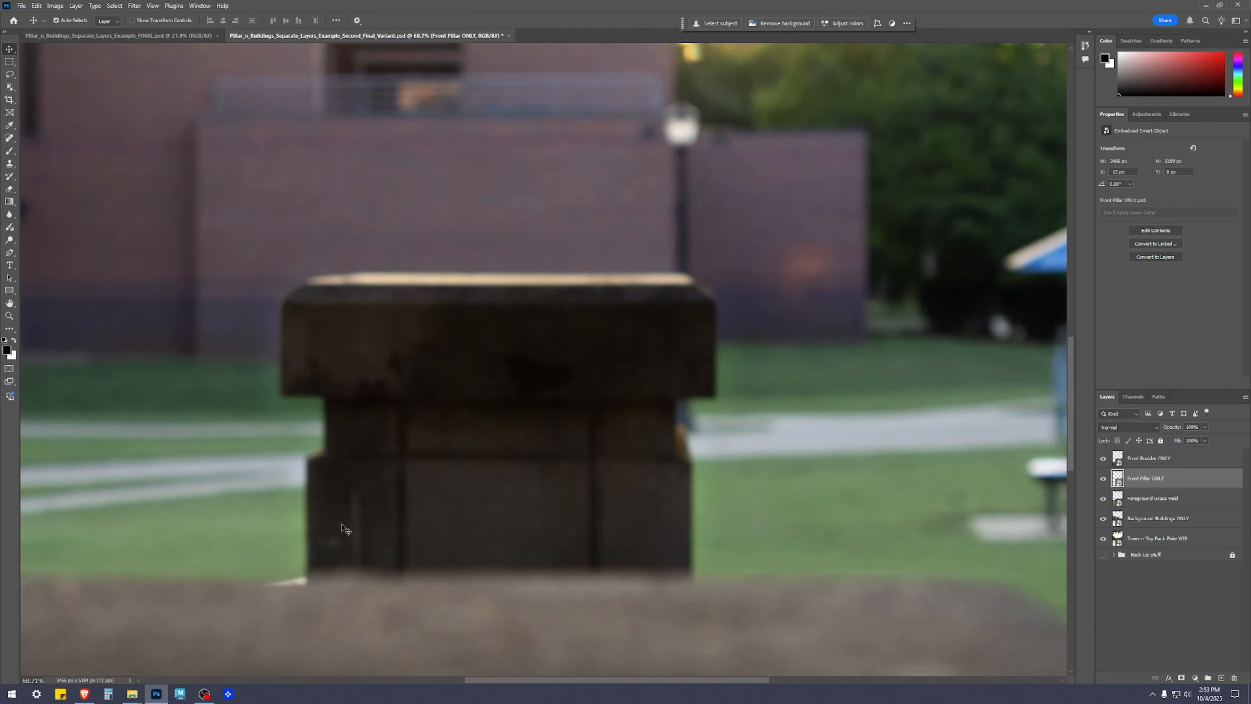
scroll(342, 528, down, 3)
drag(404, 558, 535, 401)
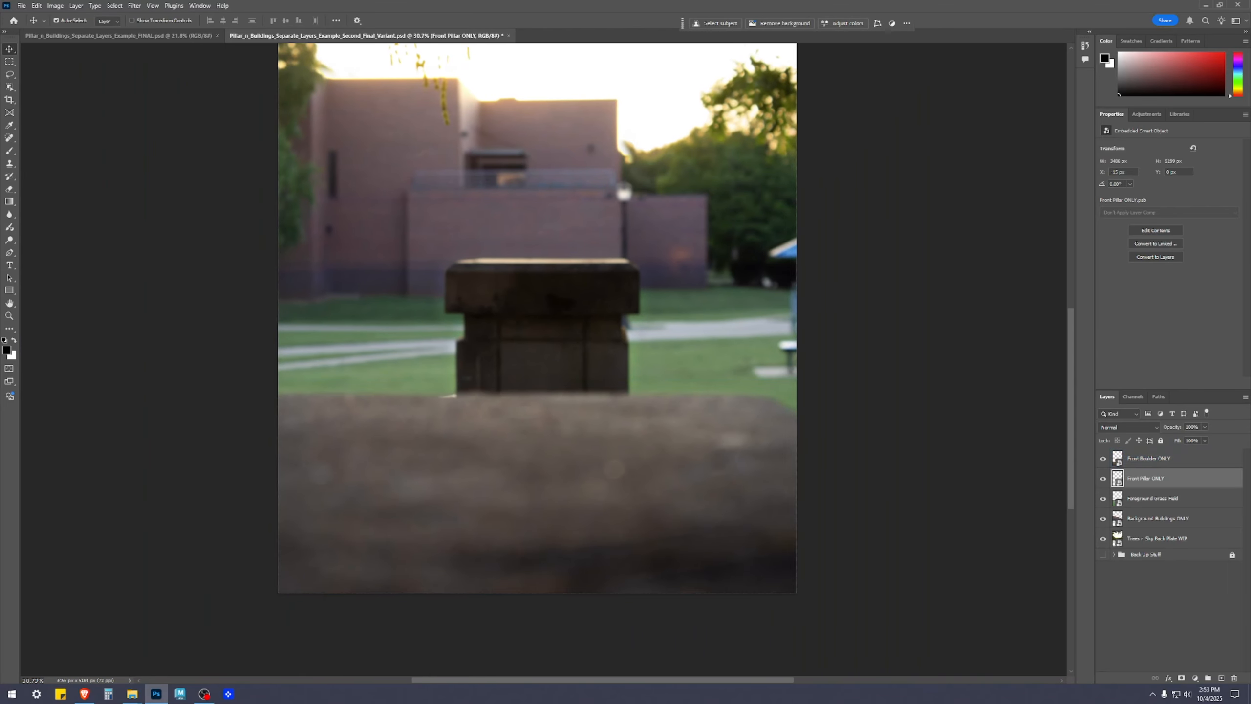
click(1127, 641)
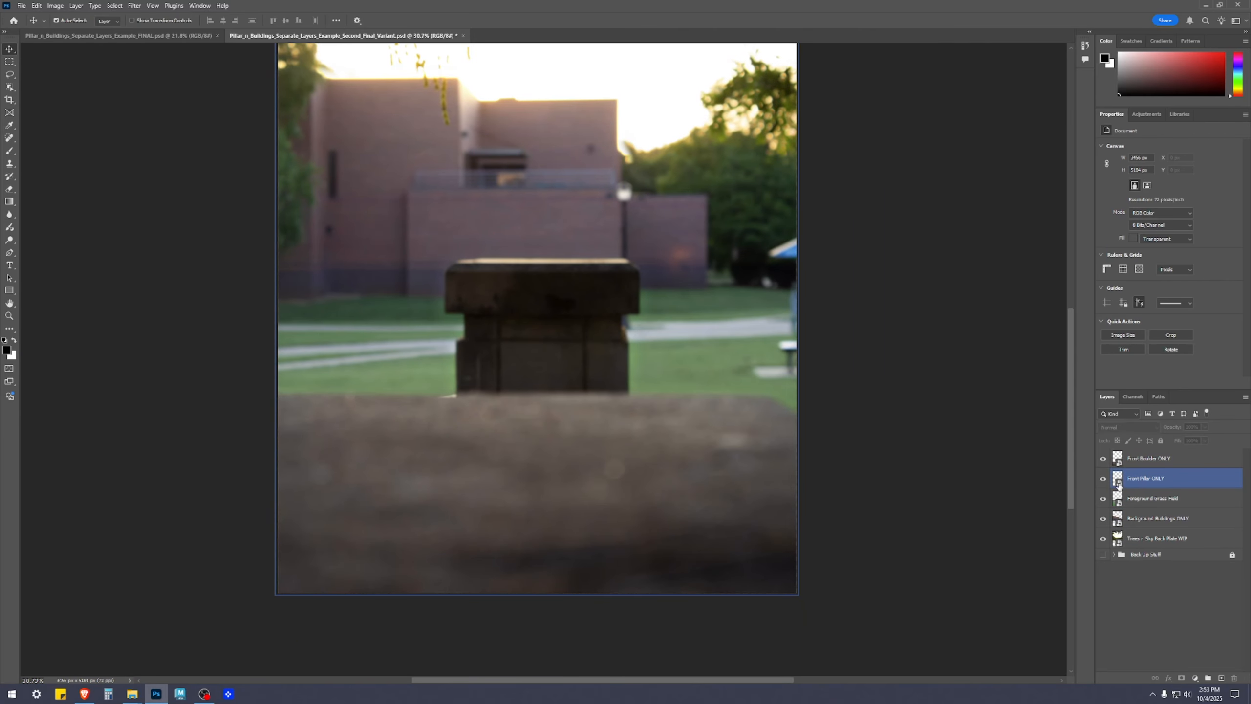
double_click(1118, 485)
key(ctrl+0)
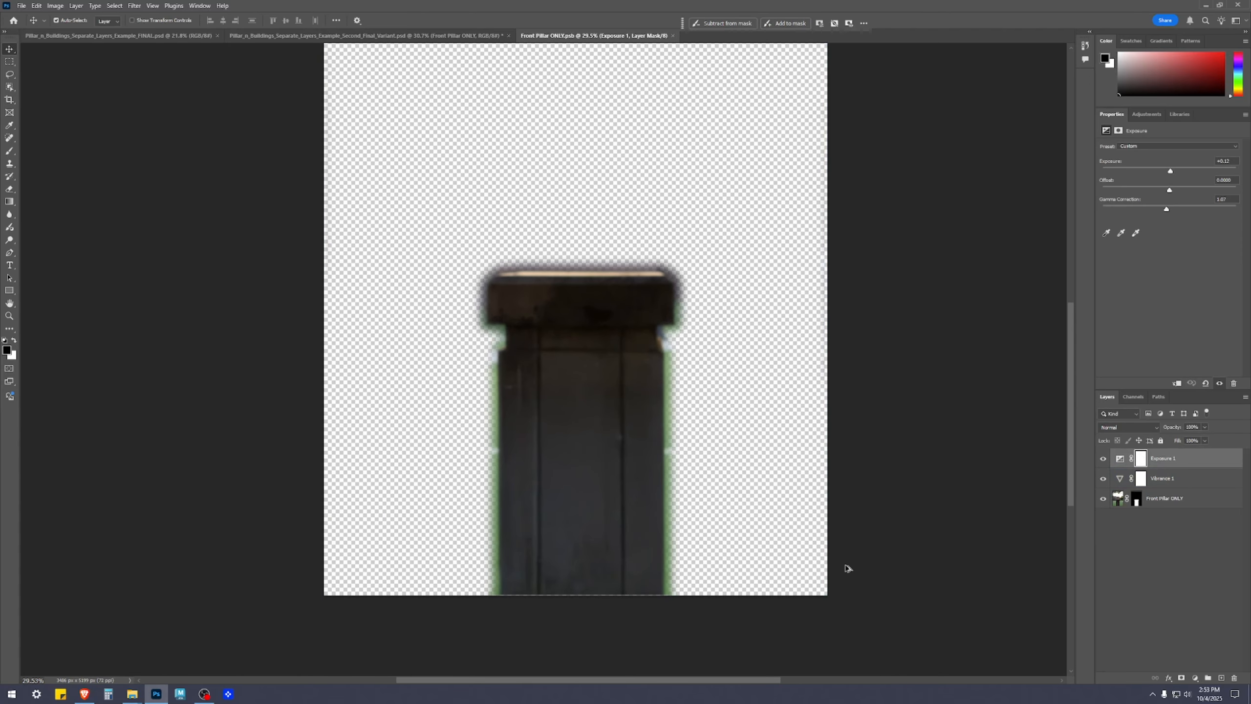
Try raising the pillar's Exposure adjustment to about +0.6, save and close the smart object, and check it in the composite
click(1162, 458)
drag(1173, 171, 1176, 171)
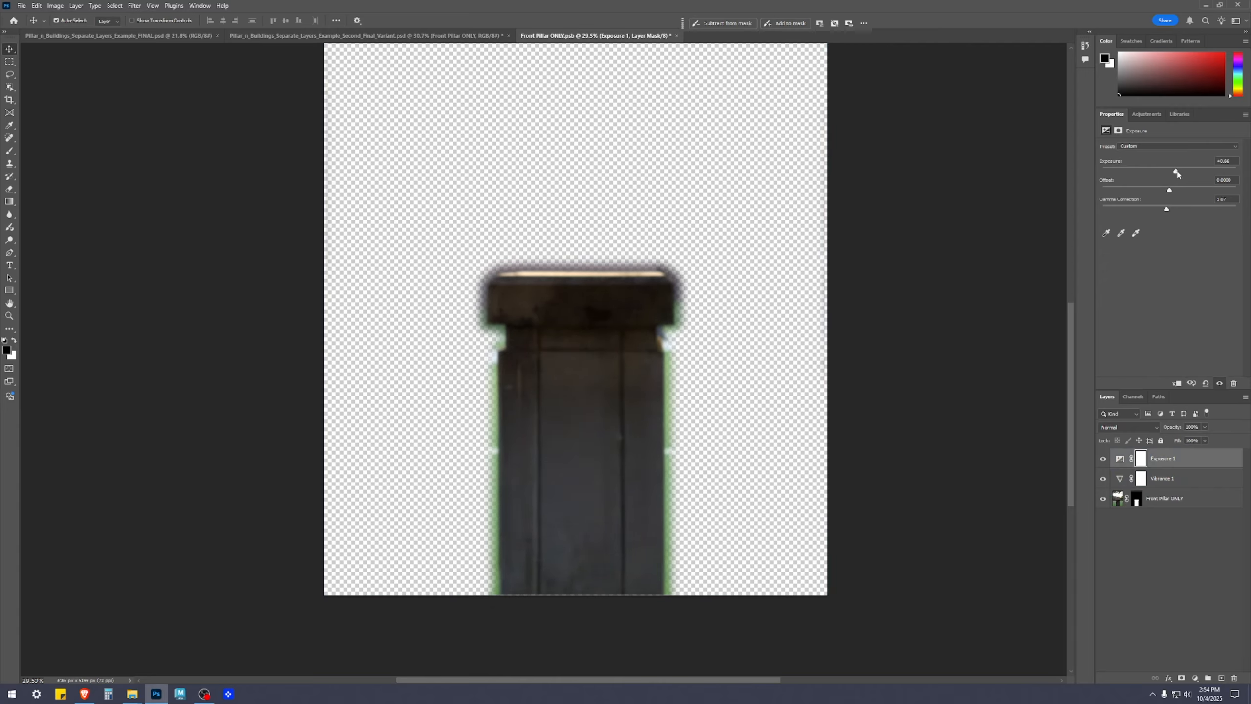
click(1172, 604)
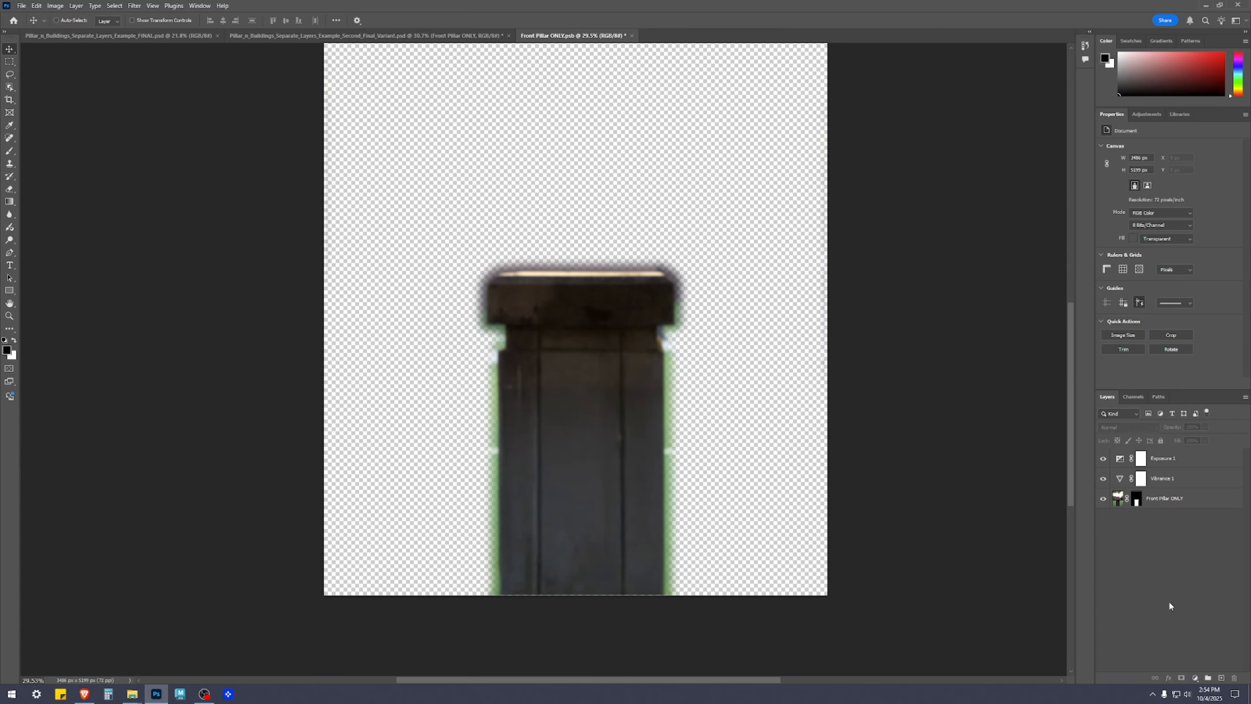
key(ctrl+s)
click(629, 36)
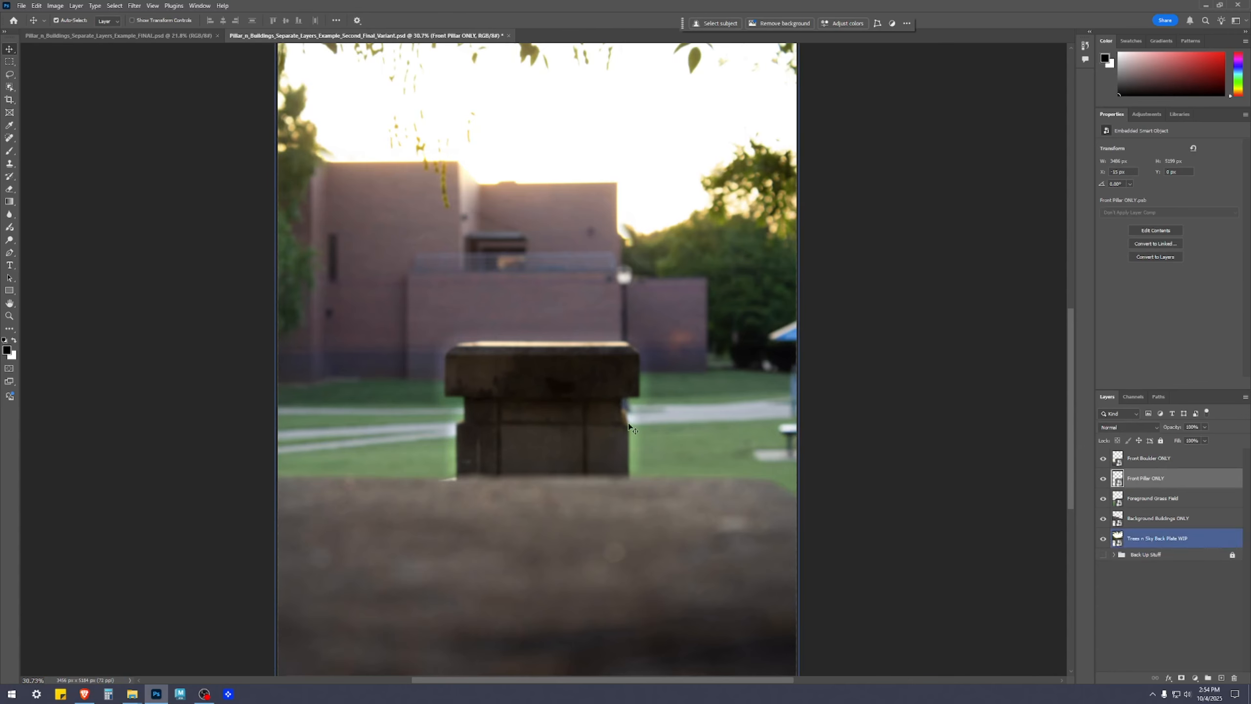
scroll(662, 405, up, 4)
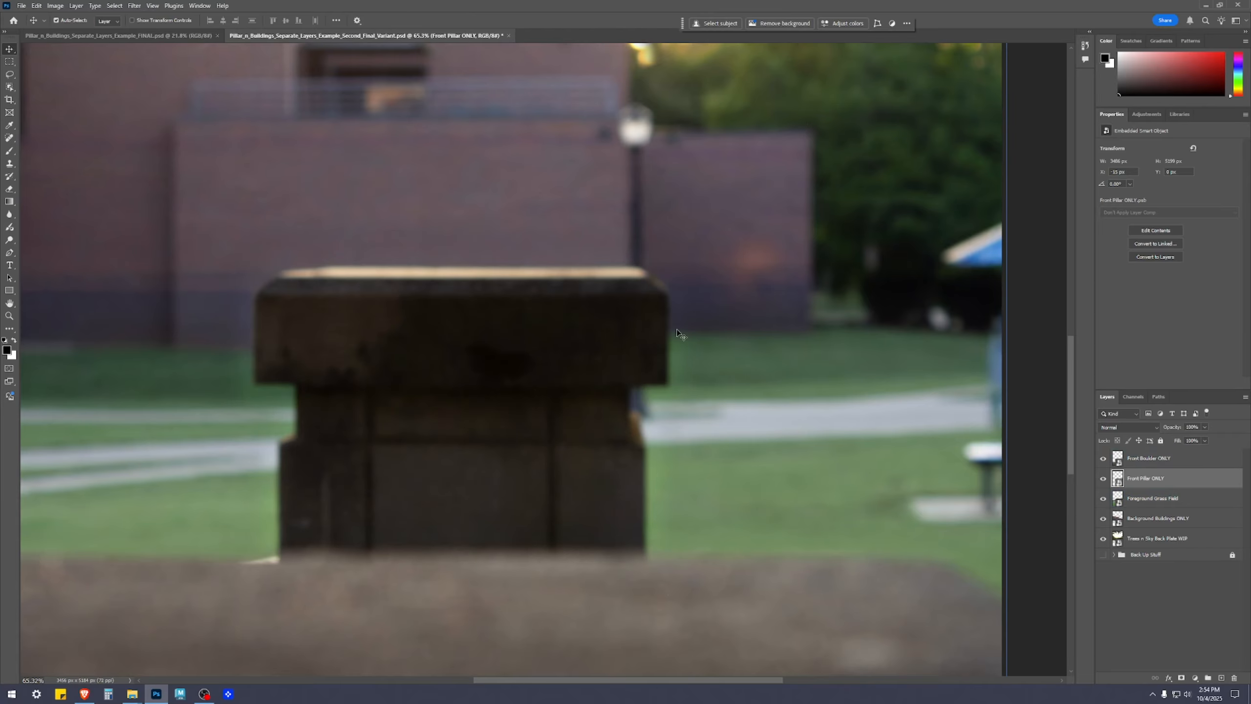
Reopen the Front Pillar ONLY smart object, readjust its Exposure 1 layer, save it and return to the main composite
double_click(1118, 478)
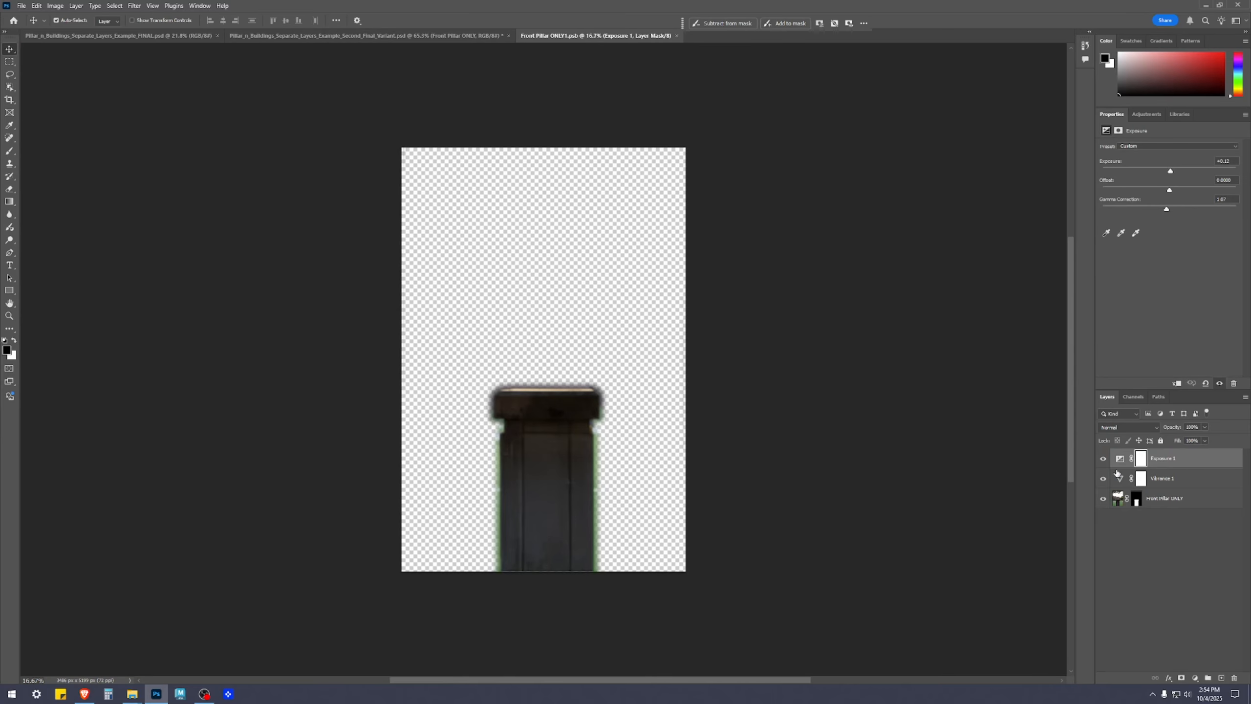
click(1140, 457)
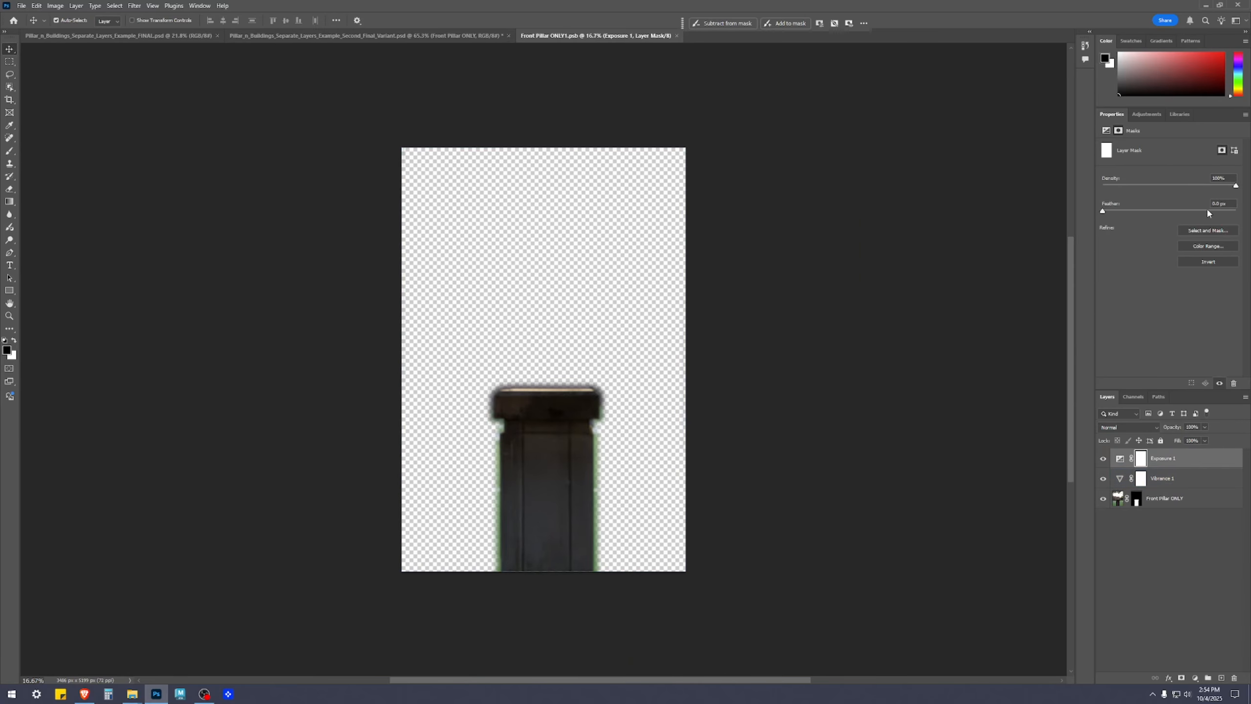
click(1119, 458)
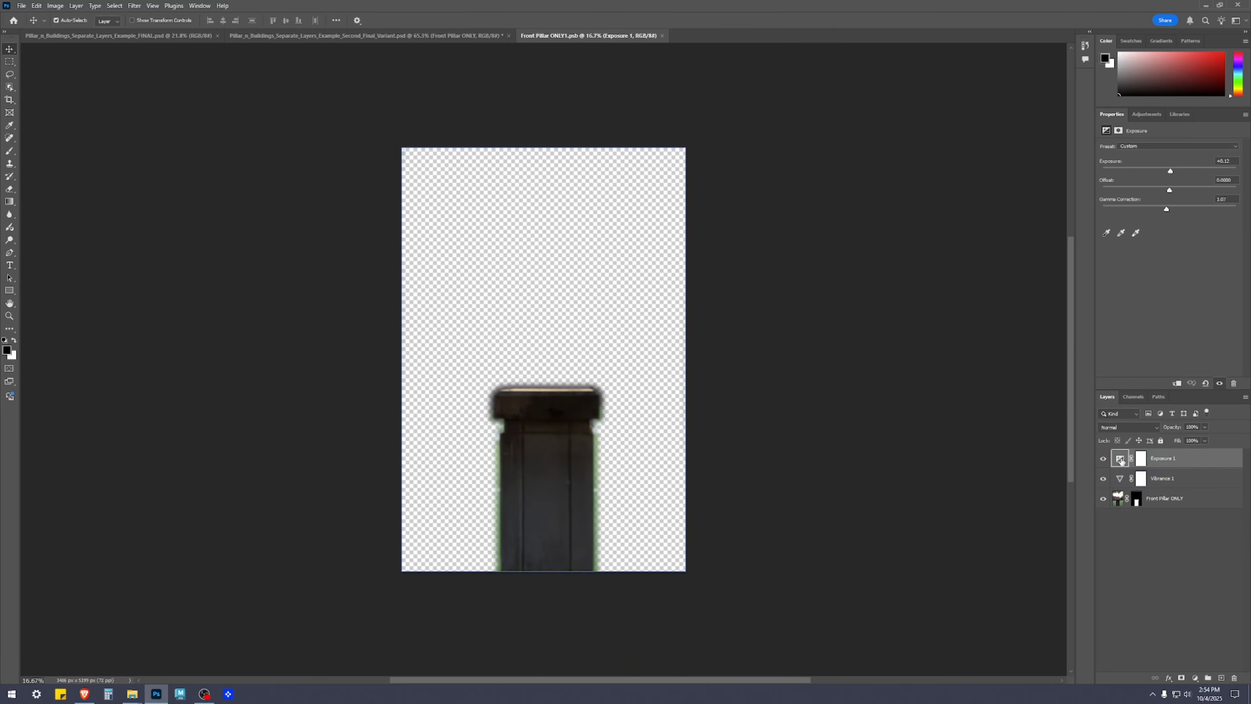
click(1142, 462)
click(1124, 460)
text(7)
click(1172, 572)
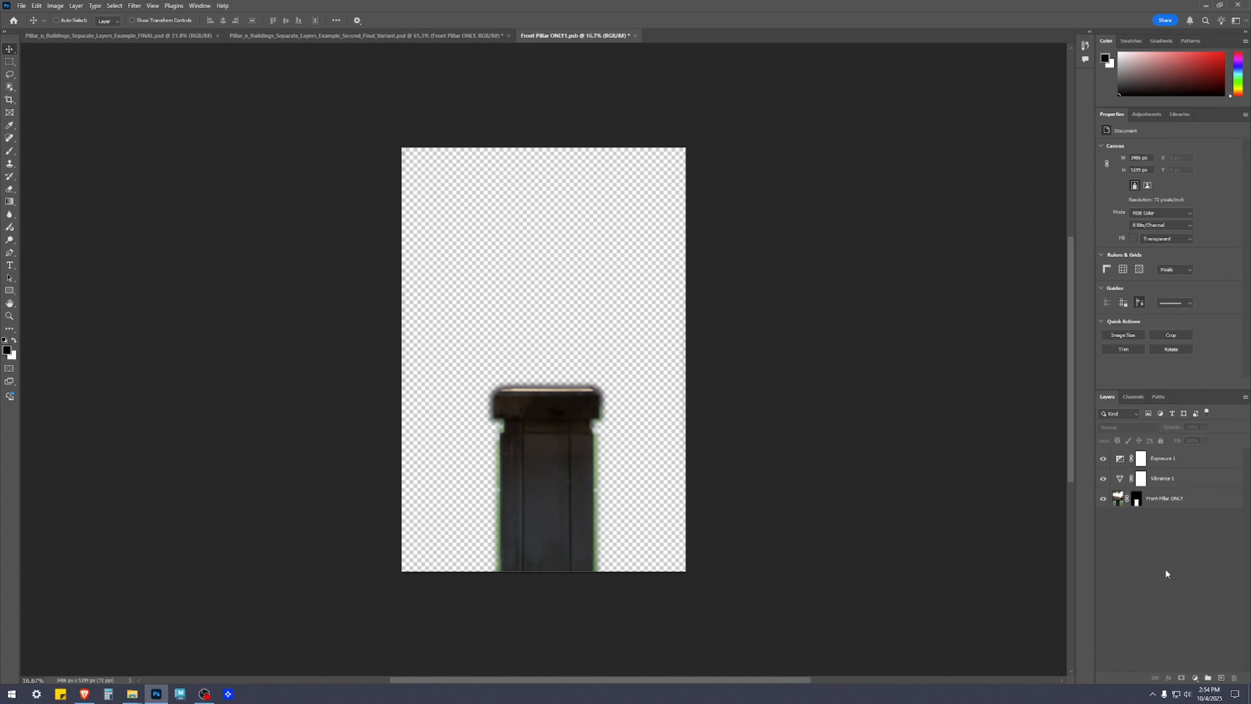
click(385, 34)
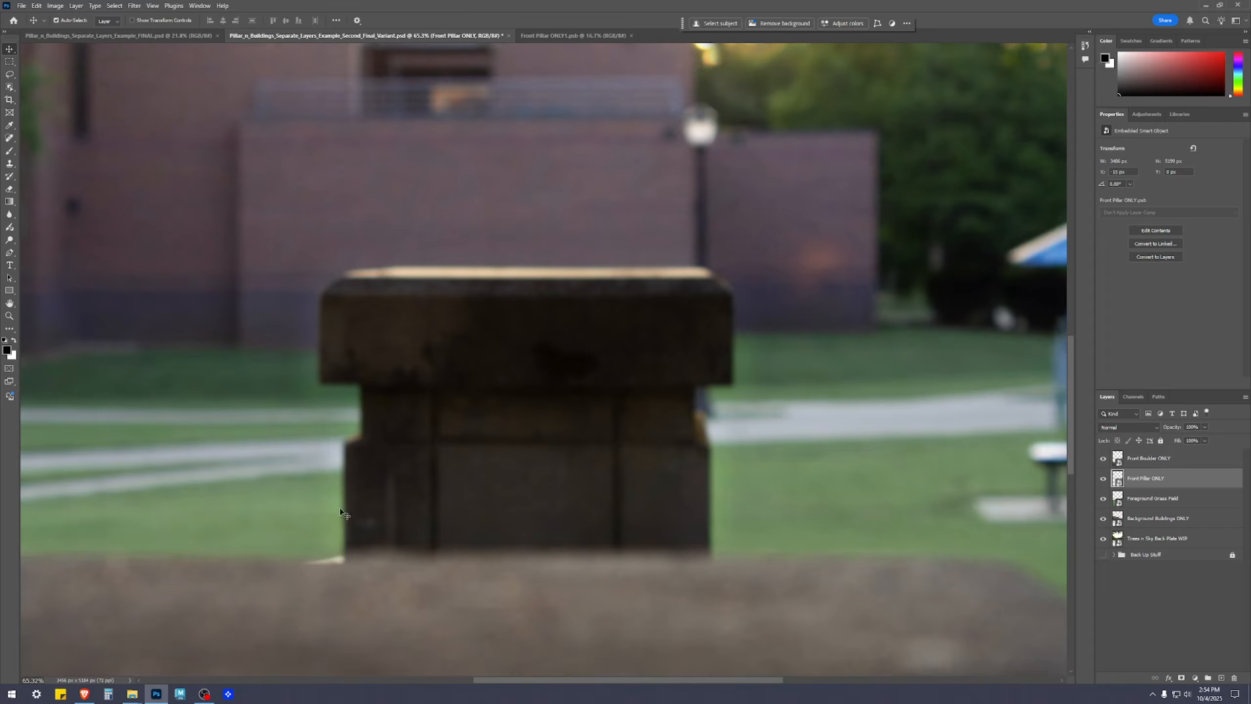
Examine the pillar's edges and brightness against the buildings and grass, both close up and in the full composite
scroll(339, 503, down, 4)
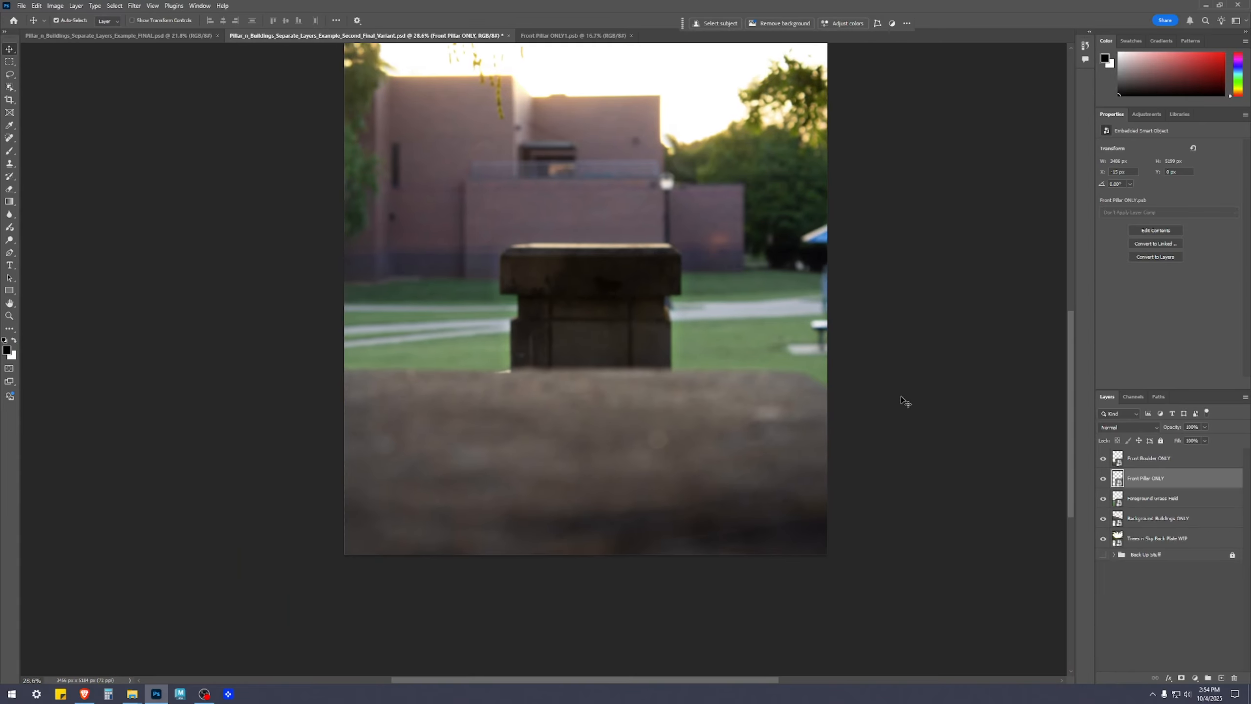
scroll(818, 363, up, 2)
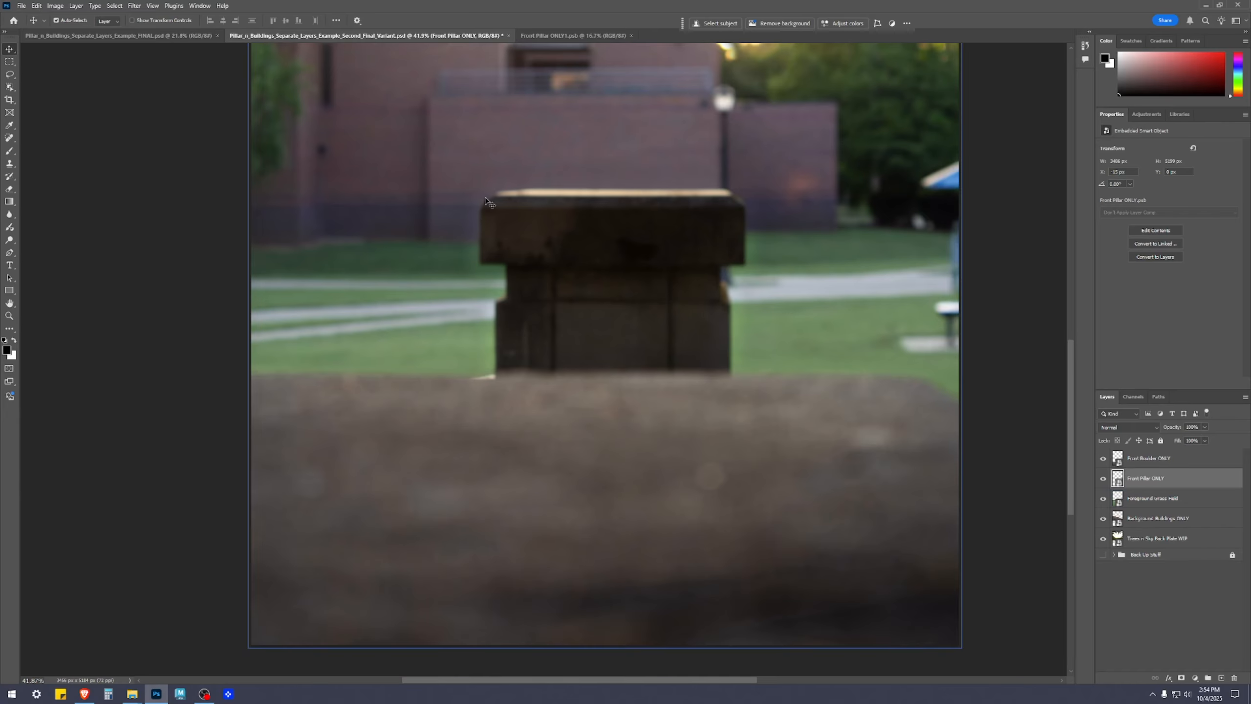
scroll(733, 321, up, 4)
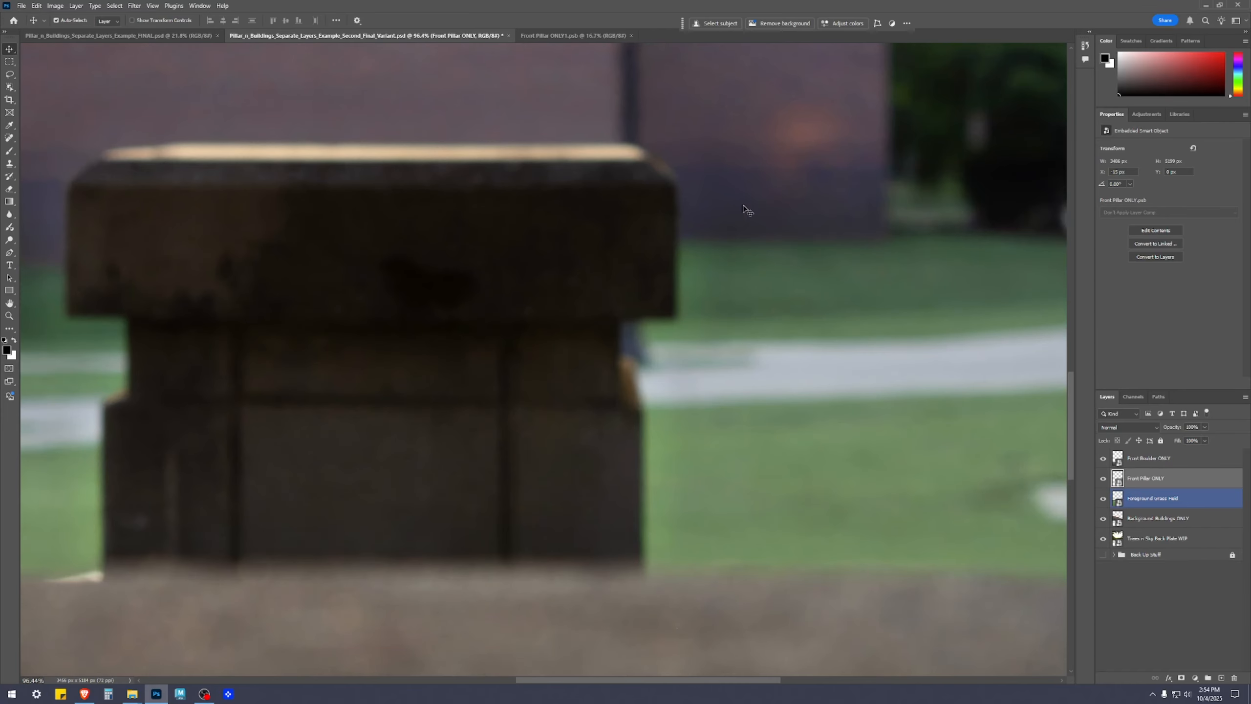
scroll(657, 350, down, 6)
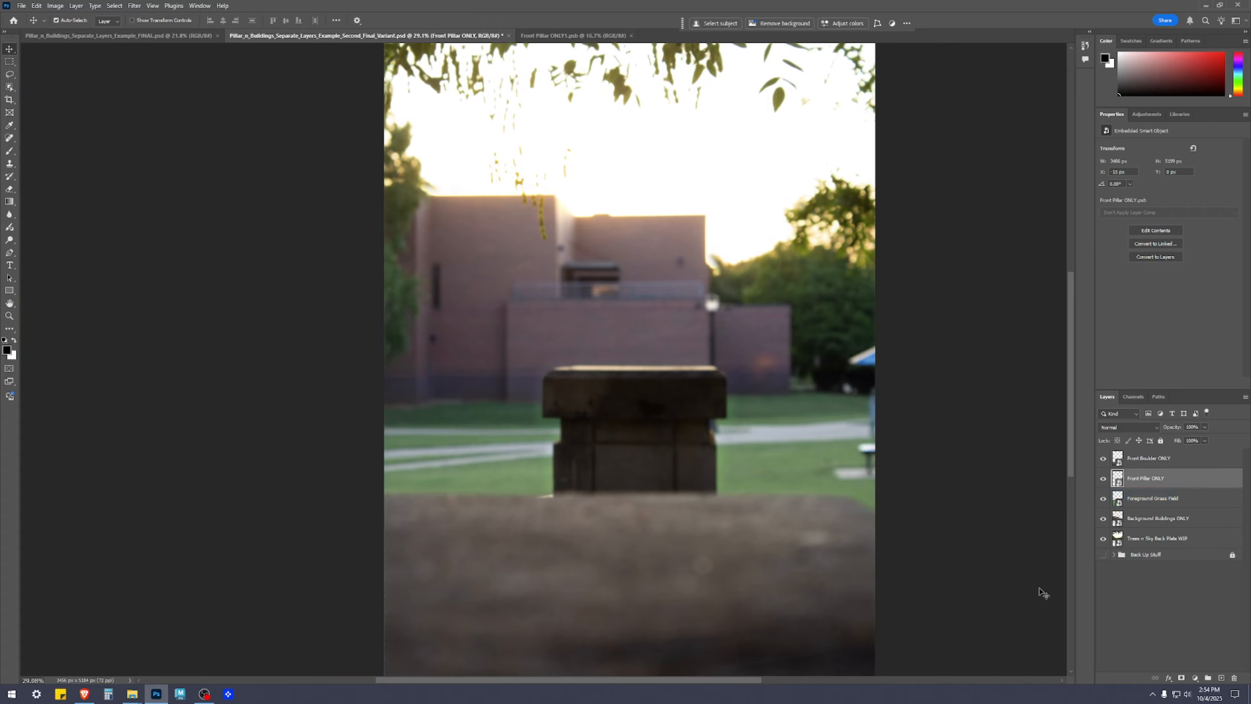
click(985, 601)
scroll(931, 559, down, 2)
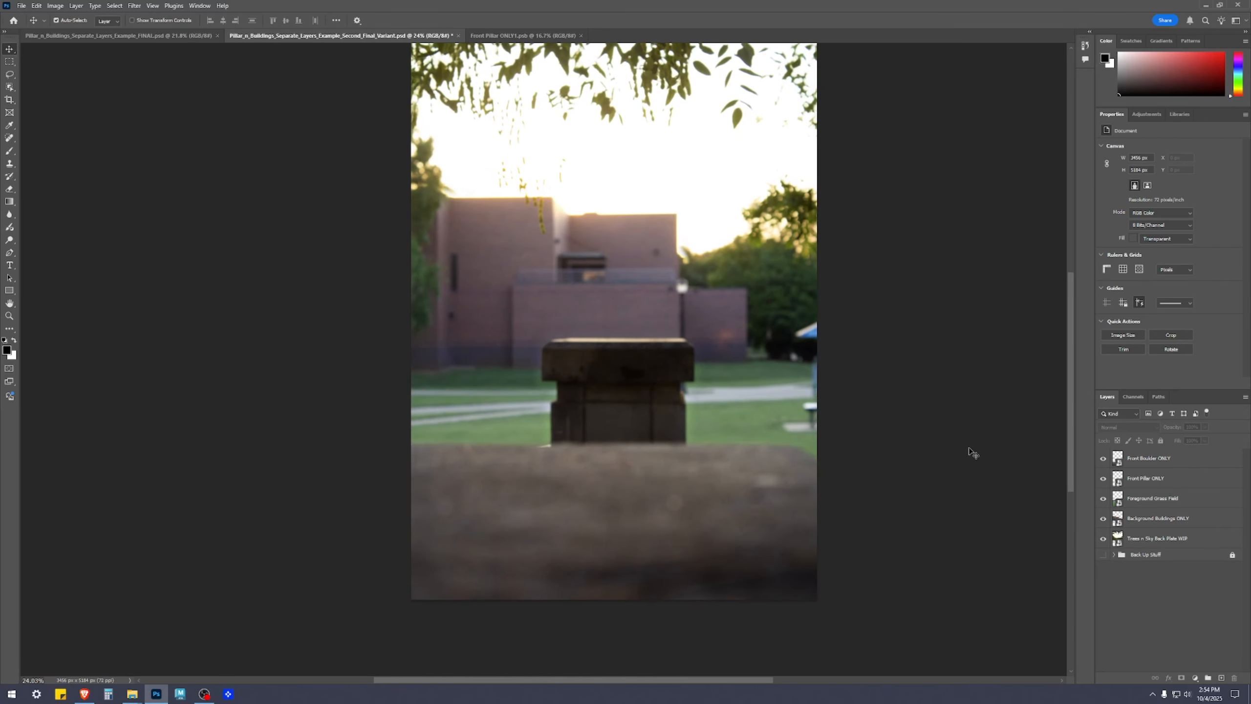
scroll(965, 468, down, 1)
scroll(936, 510, up, 1)
scroll(917, 515, up, 1)
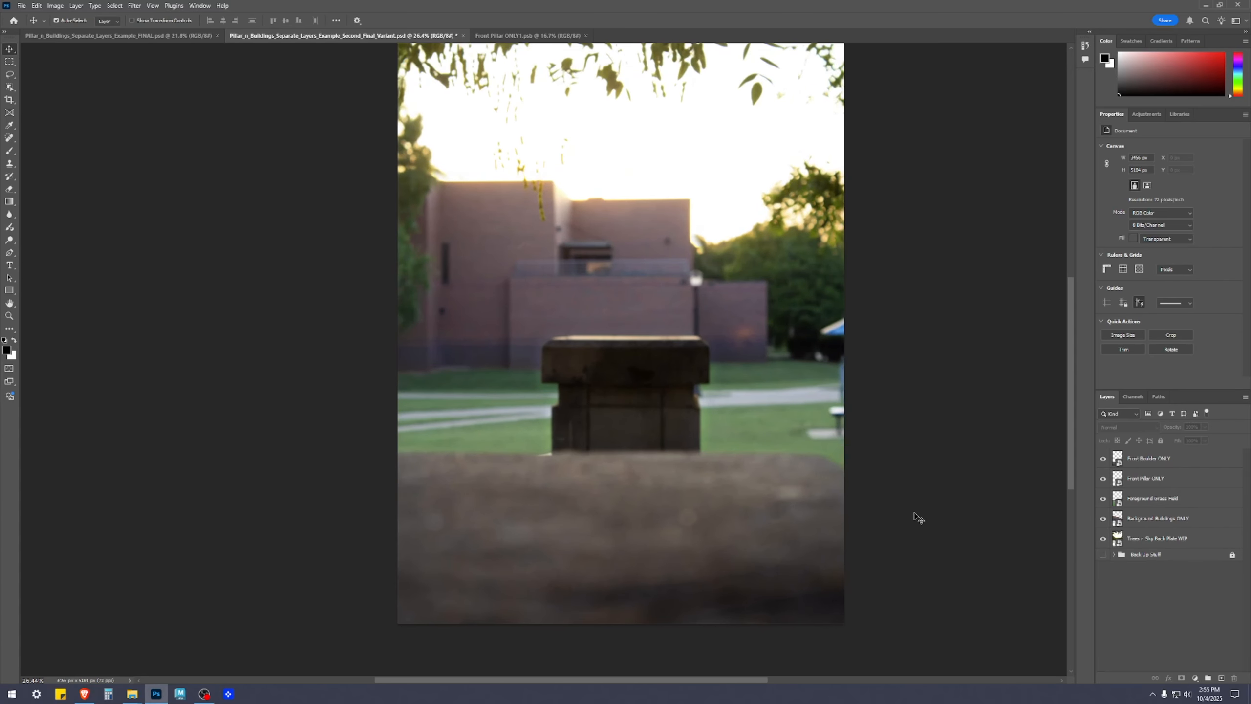
Select the Front Boulder ONLY layer in the composite and open its smart object contents
click(1166, 519)
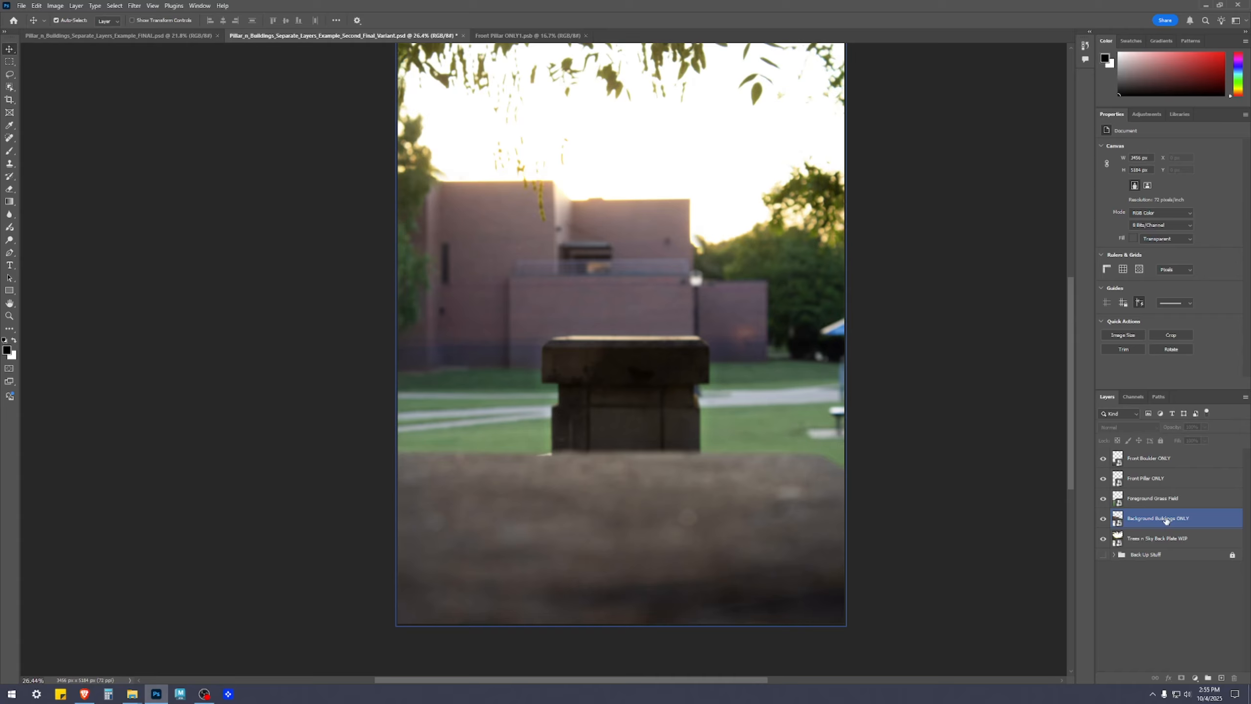
click(1160, 539)
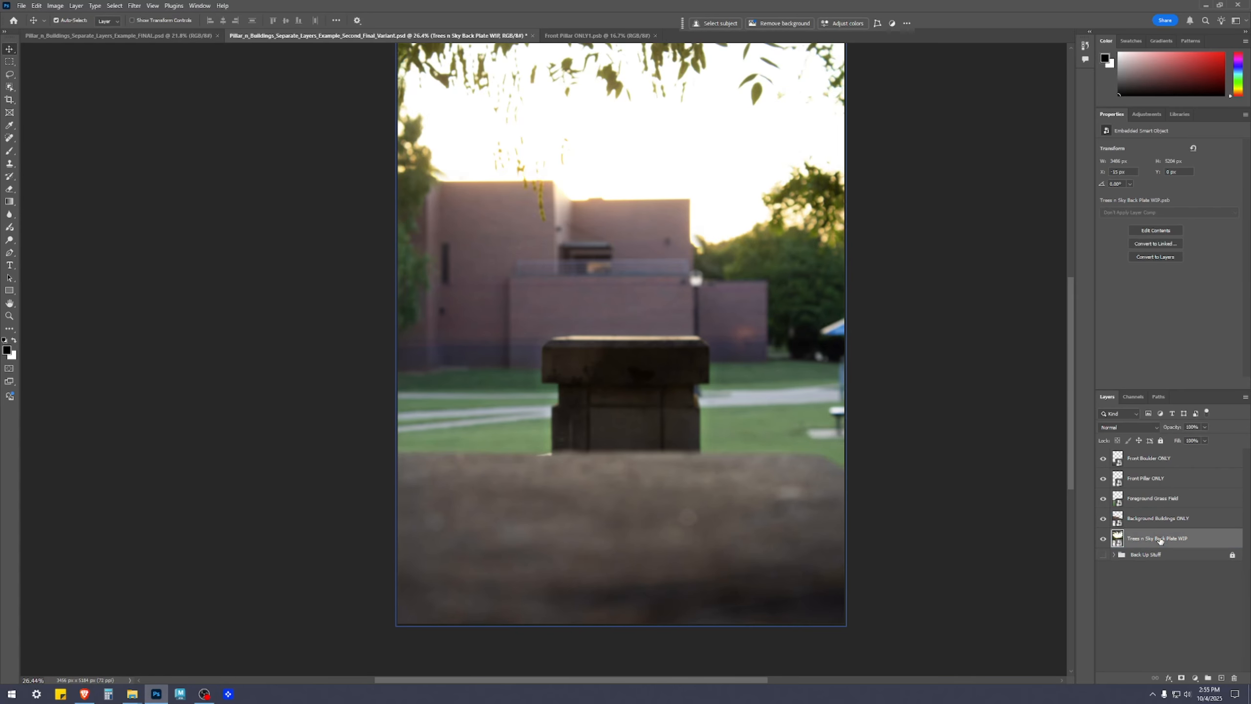
click(1147, 462)
click(1147, 477)
click(1152, 464)
click(1149, 480)
click(1151, 461)
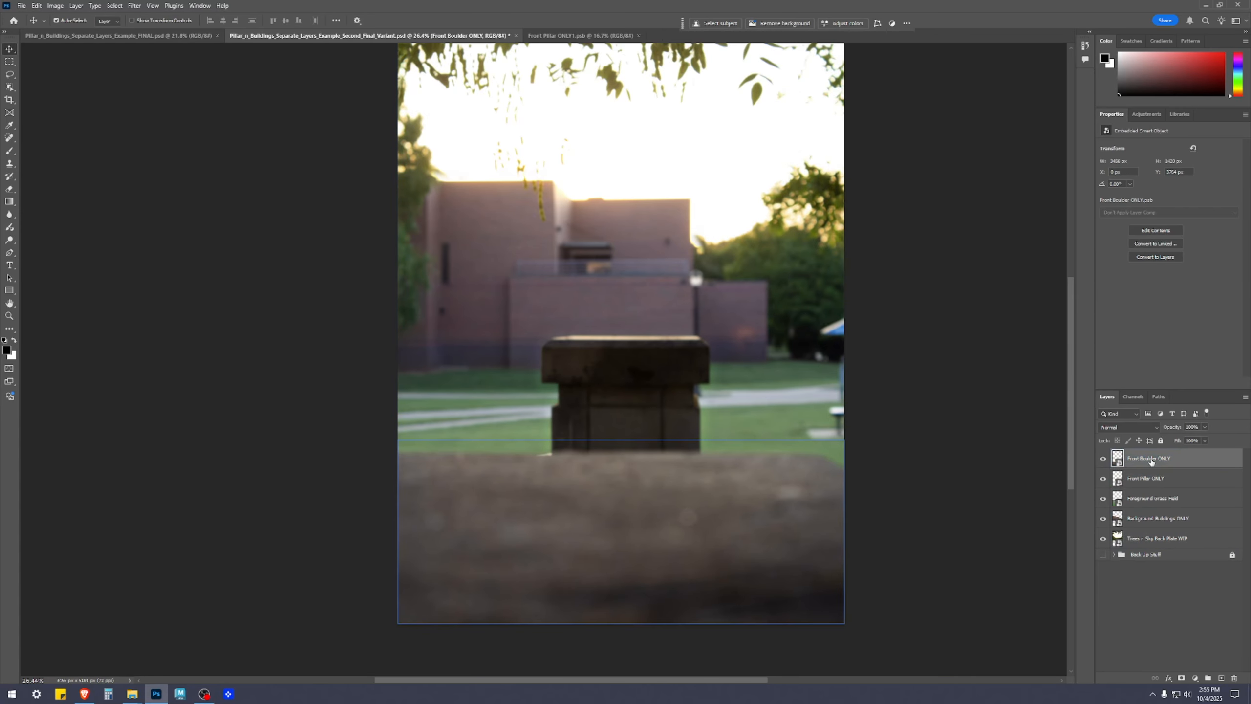
double_click(1118, 460)
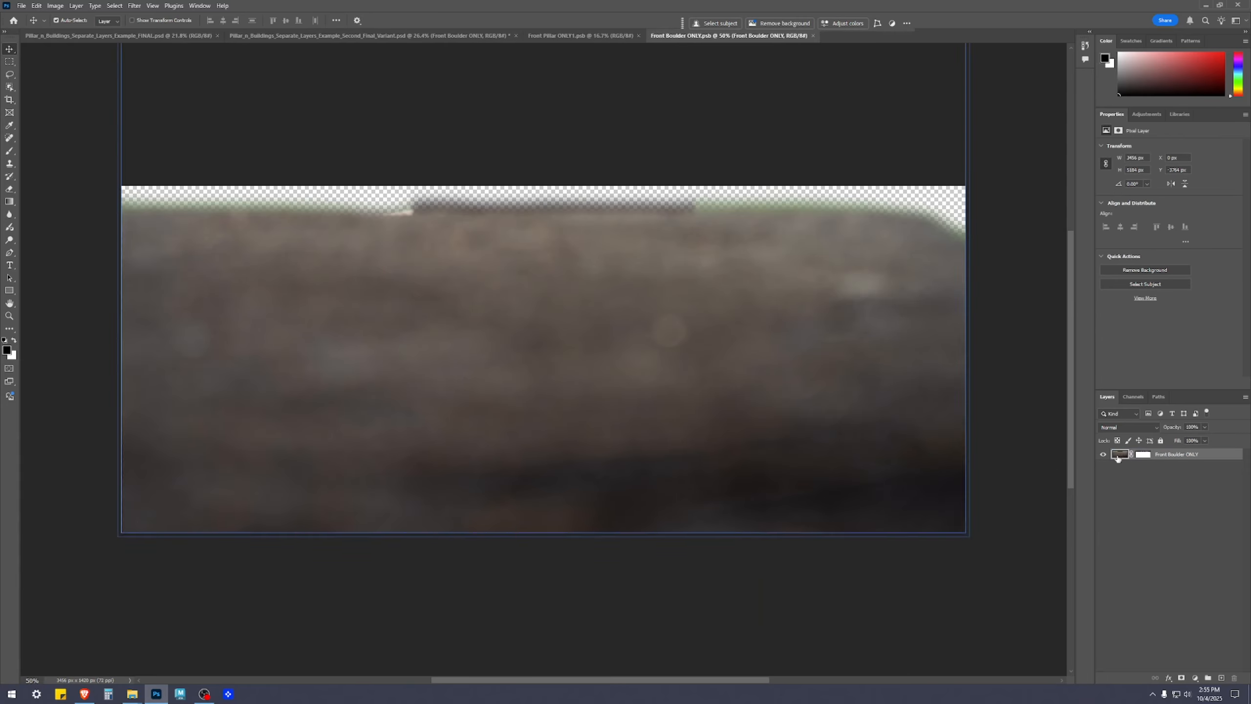
Add a Vibrance adjustment layer above the boulder with Vibrance +40
click(1196, 679)
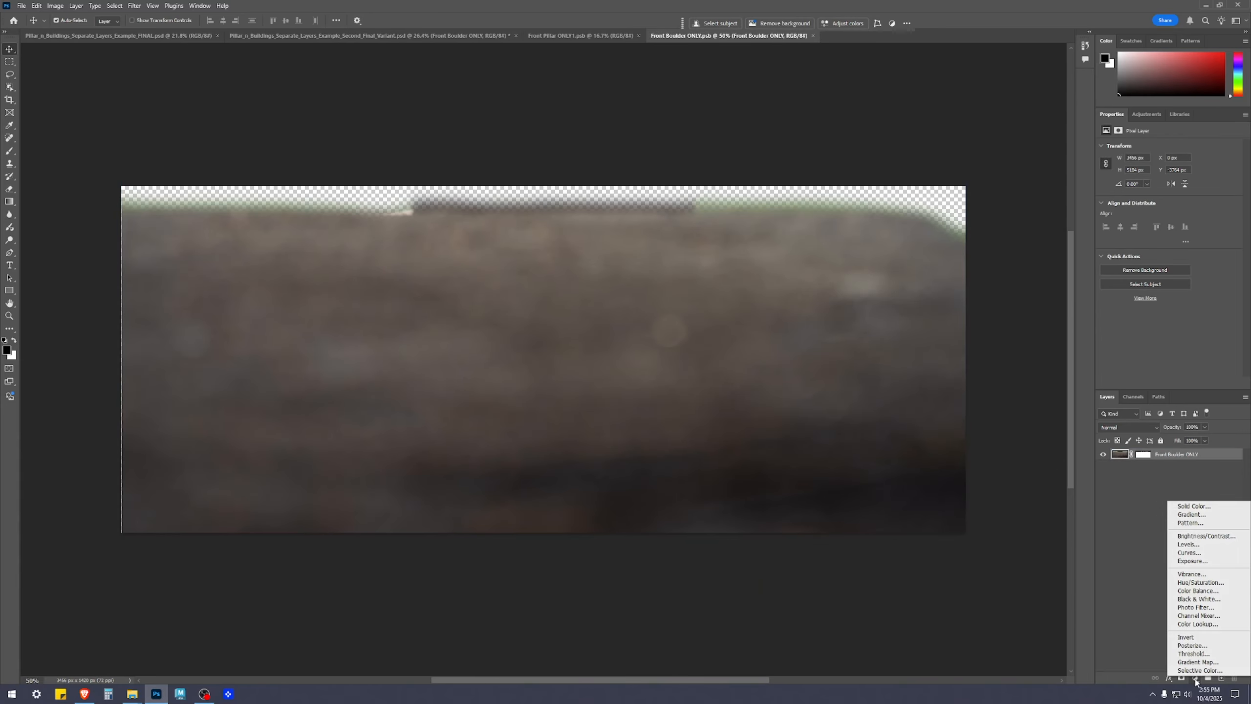
click(1212, 575)
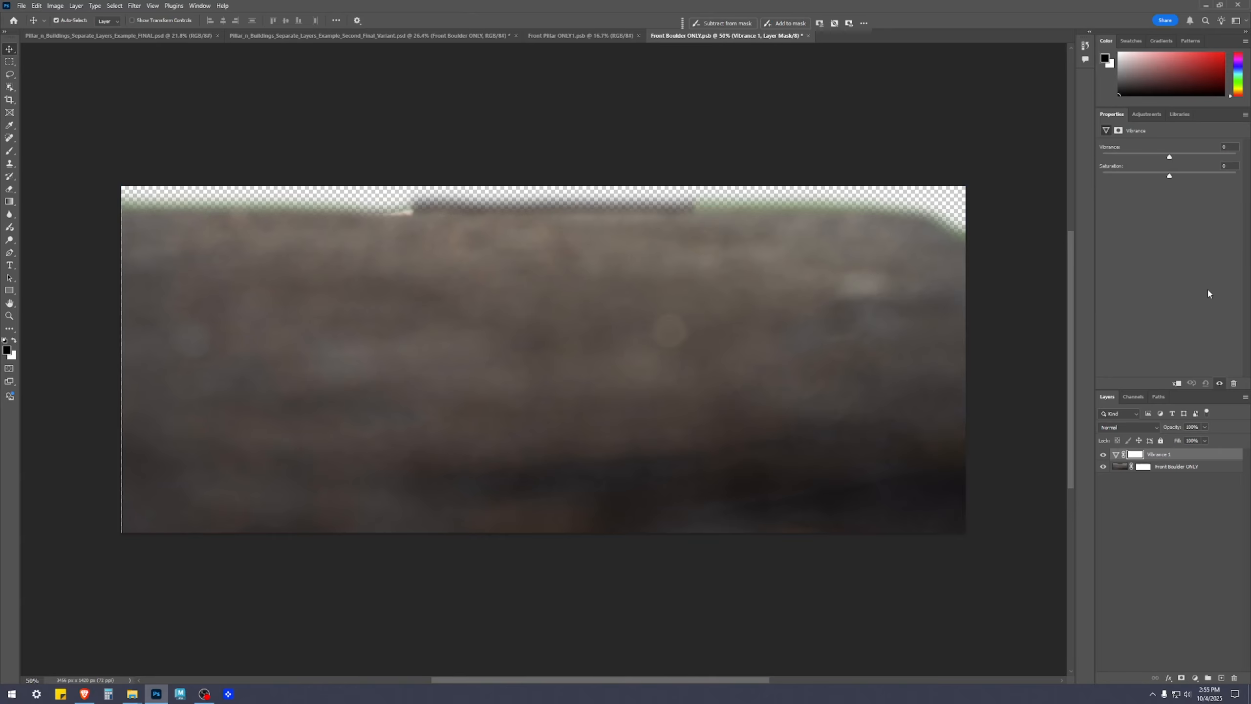
click(1229, 148)
text(4)
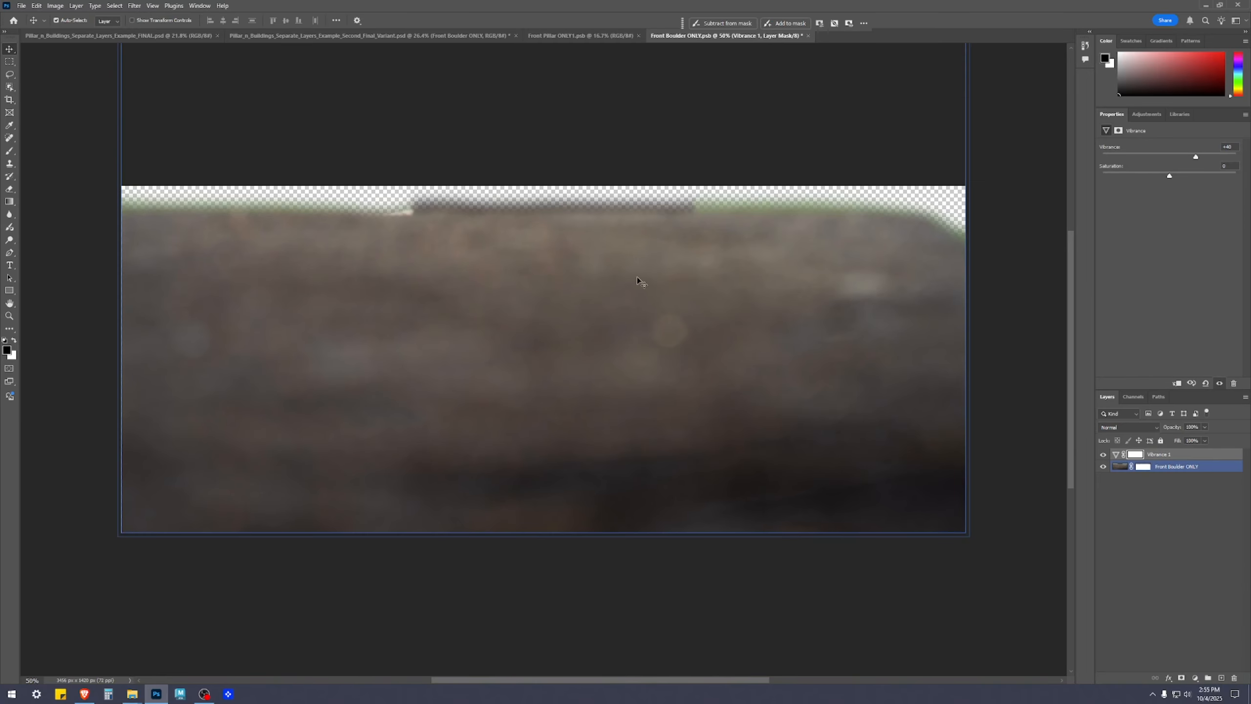
Add an Exposure adjustment layer with Exposure +0.27 and Gamma Correction 0.95, save and close the smart object, and check the composite
click(1196, 679)
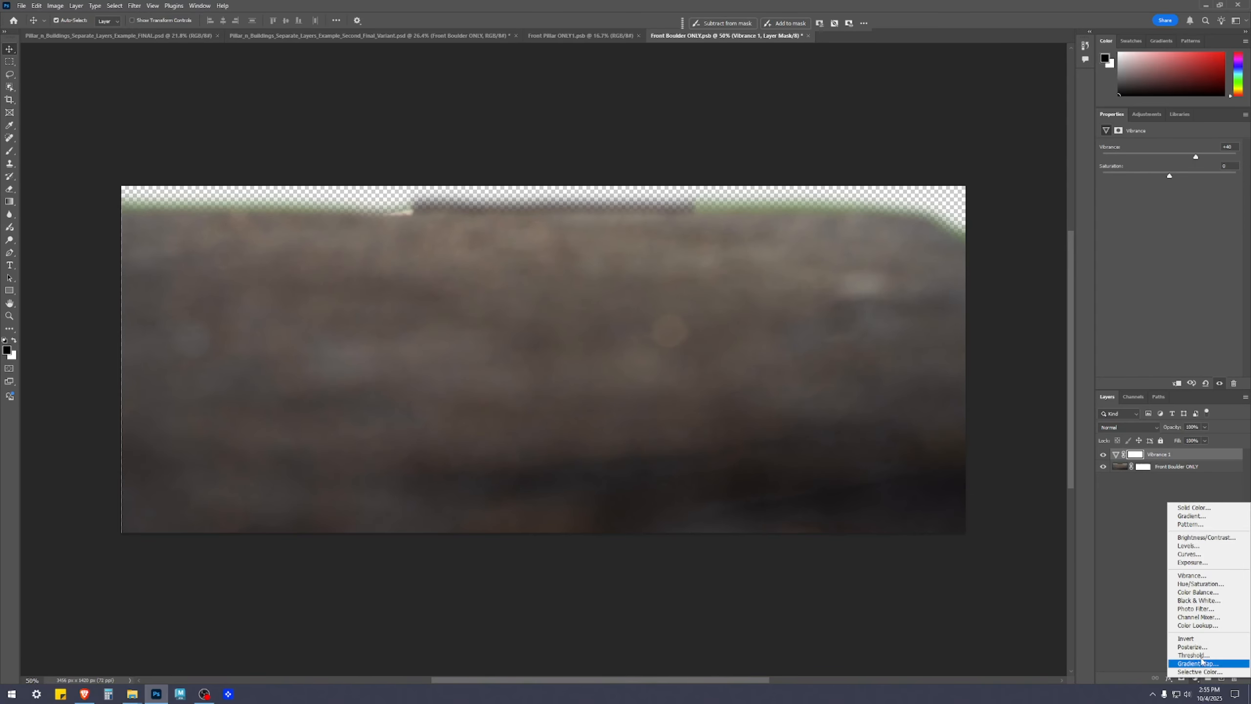
click(1187, 563)
drag(1170, 171, 1173, 170)
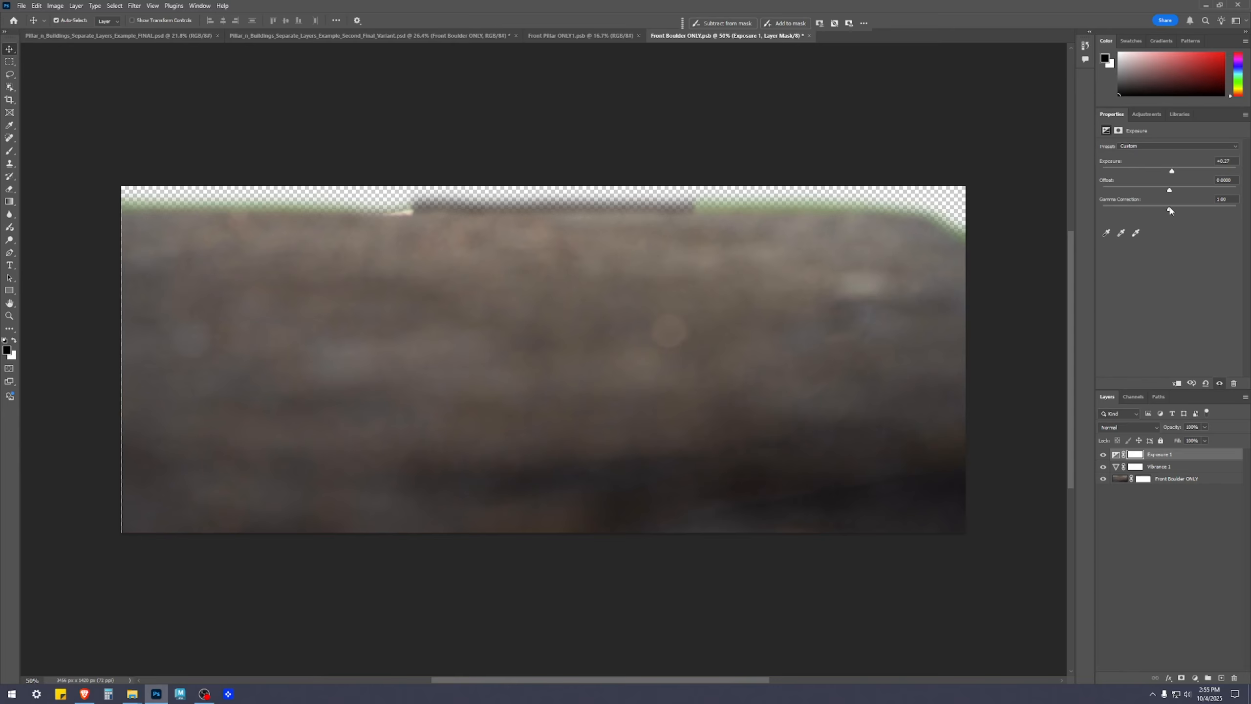
drag(1170, 211, 1173, 212)
key(ctrl+s)
click(806, 37)
scroll(941, 569, down, 2)
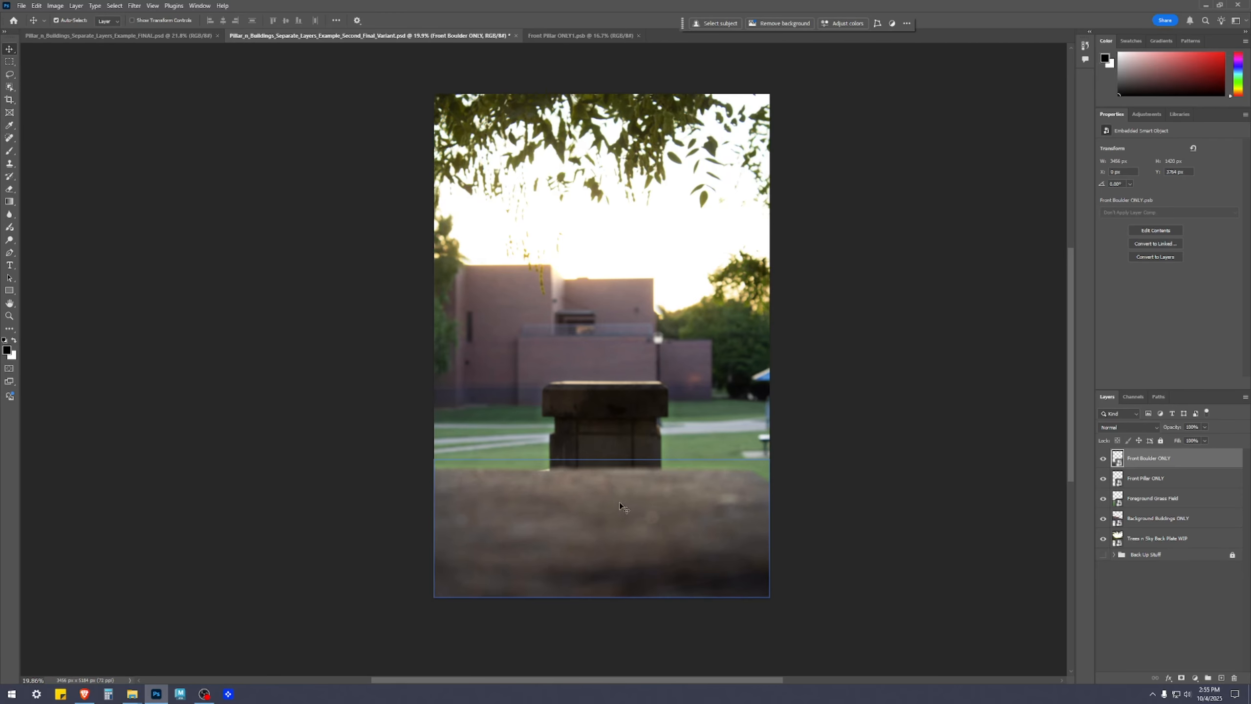
Reopen the Front Boulder ONLY smart object, set its Exposure adjustment to +0.71, and save and close it
double_click(1116, 458)
click(1115, 454)
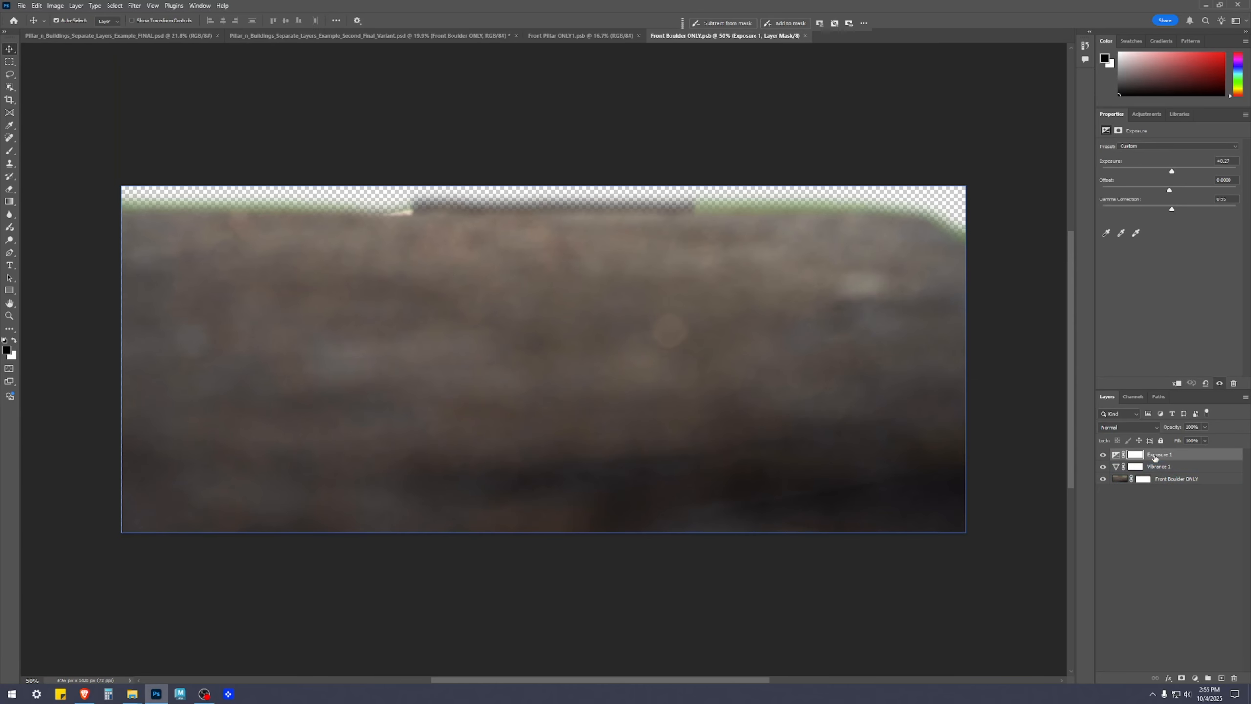
drag(1172, 171, 1178, 175)
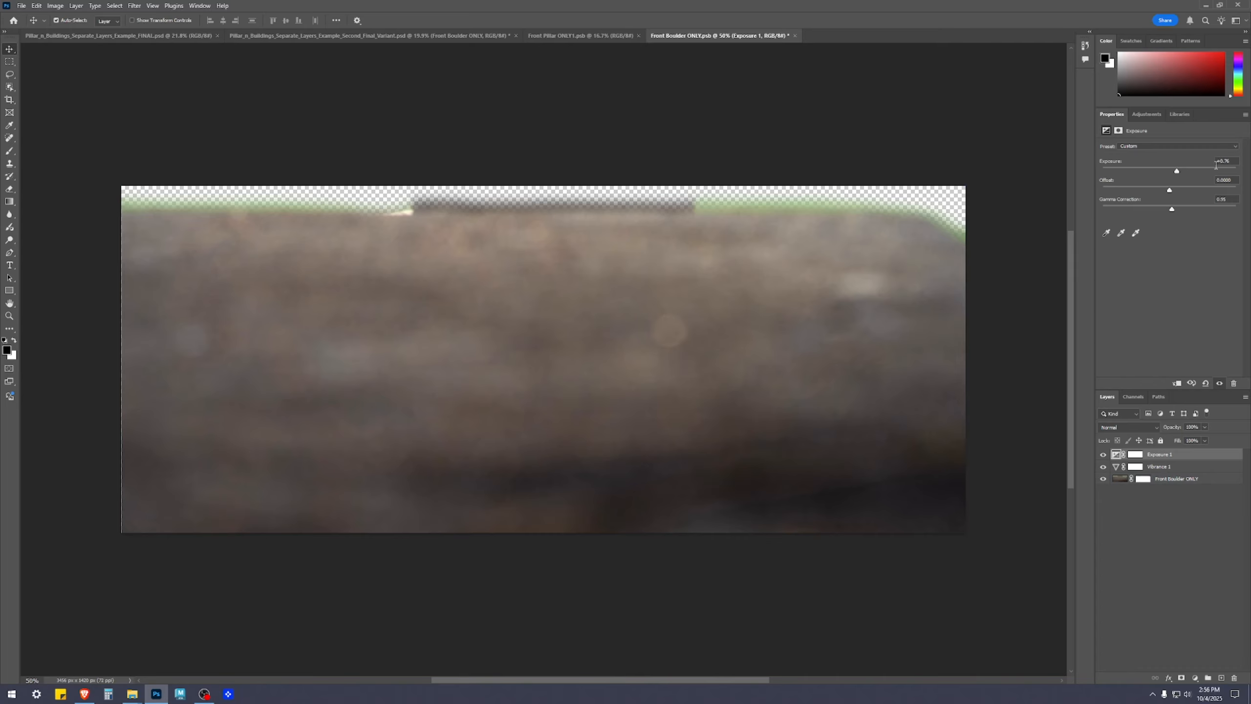
drag(1180, 174, 1176, 173)
click(1215, 609)
key(ctrl+s)
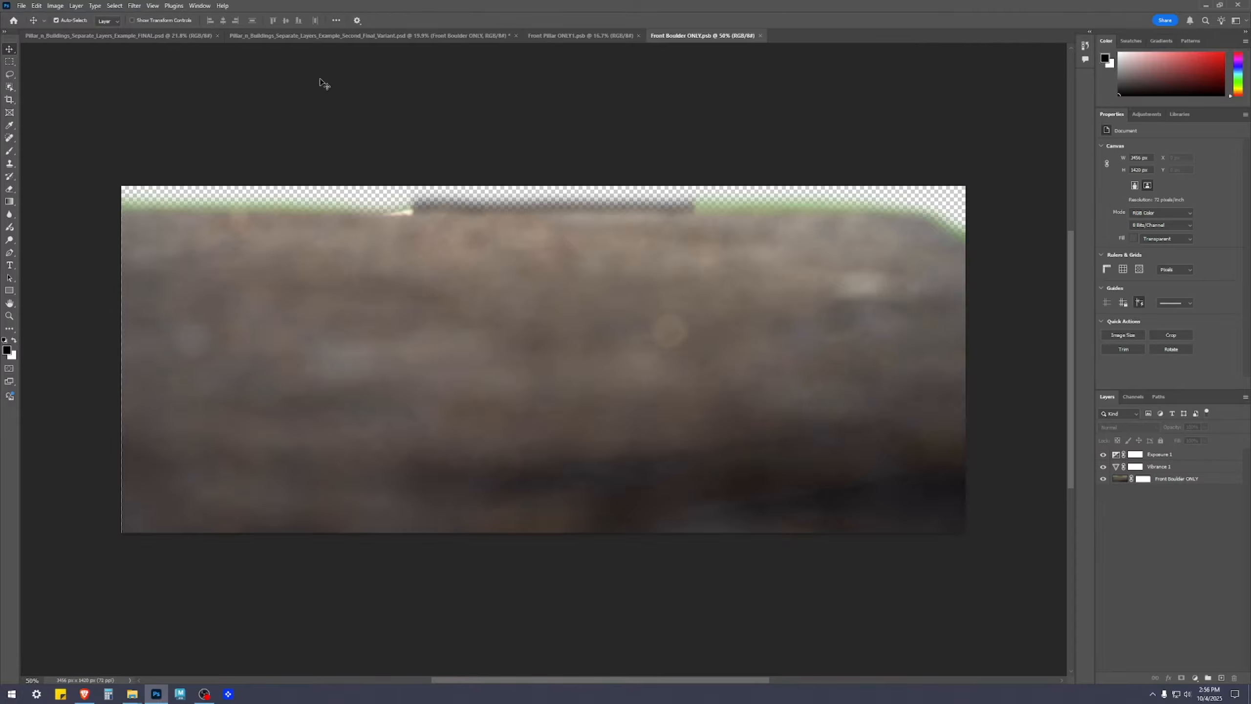
click(760, 35)
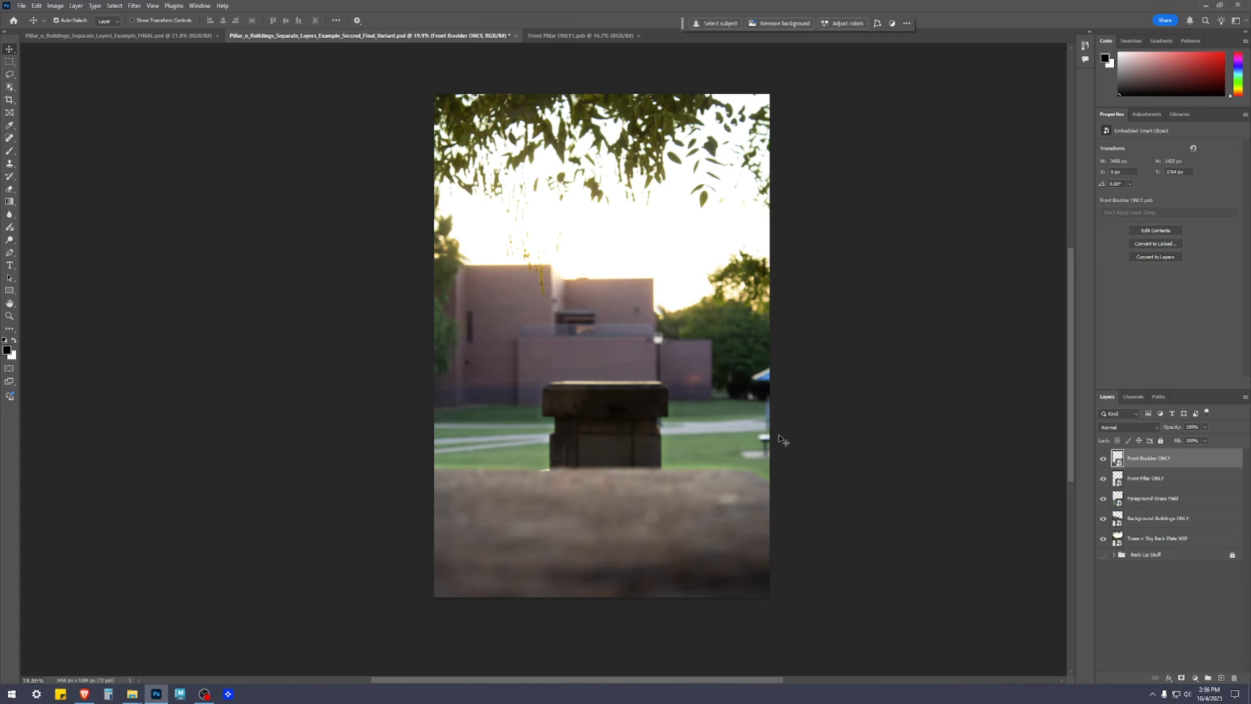
Examine the boulder's upper edge and brightness in the composite, and reopen the Front Boulder ONLY smart object
scroll(709, 473, up, 4)
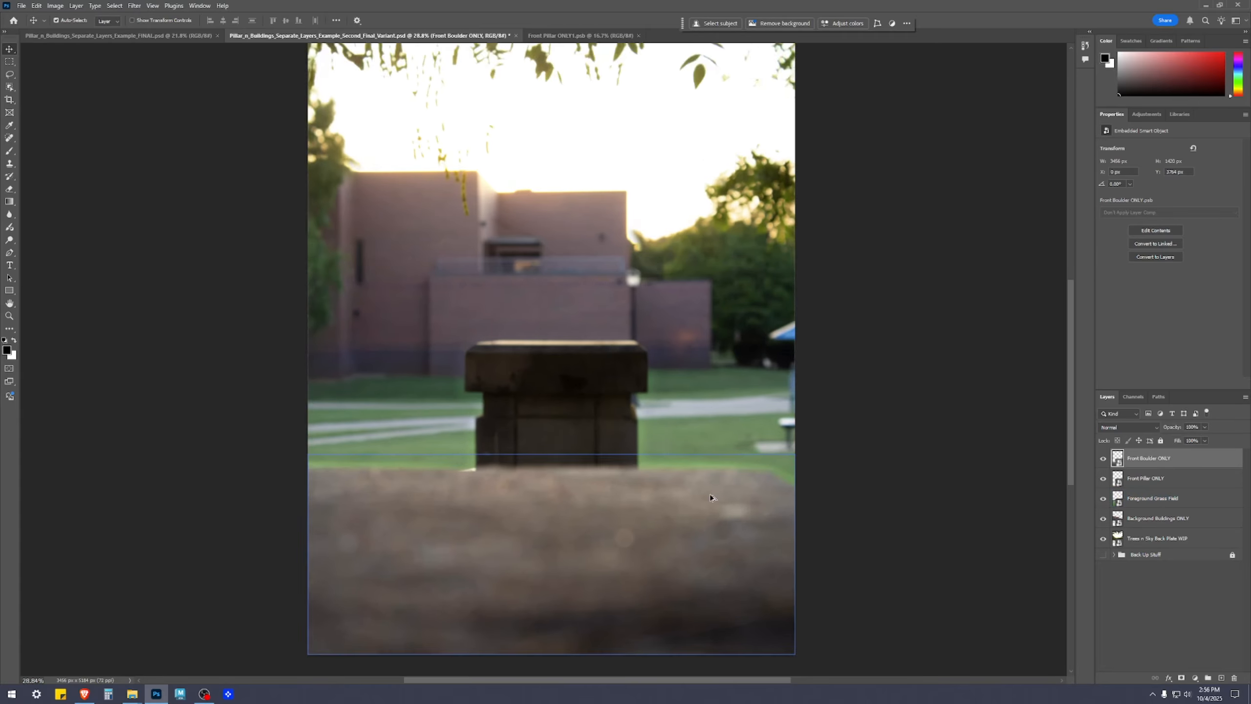
scroll(477, 481, down, 2)
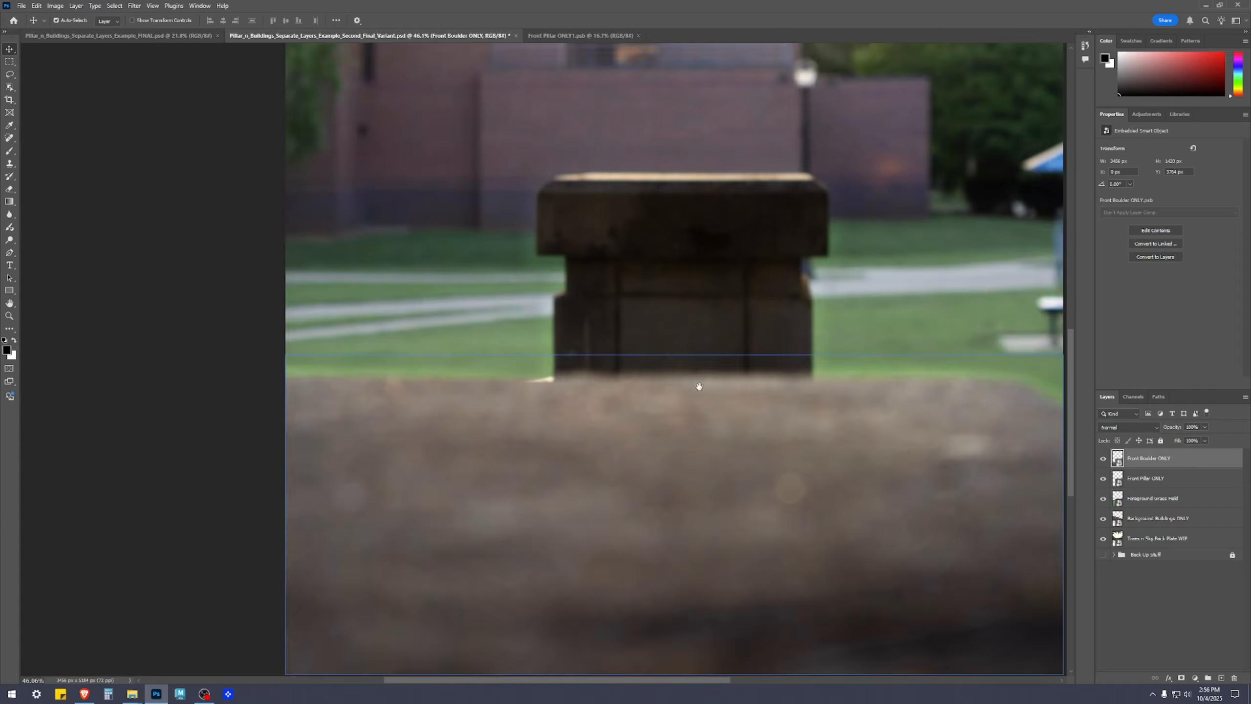
scroll(585, 396, down, 2)
drag(1034, 520, 996, 537)
double_click(1118, 460)
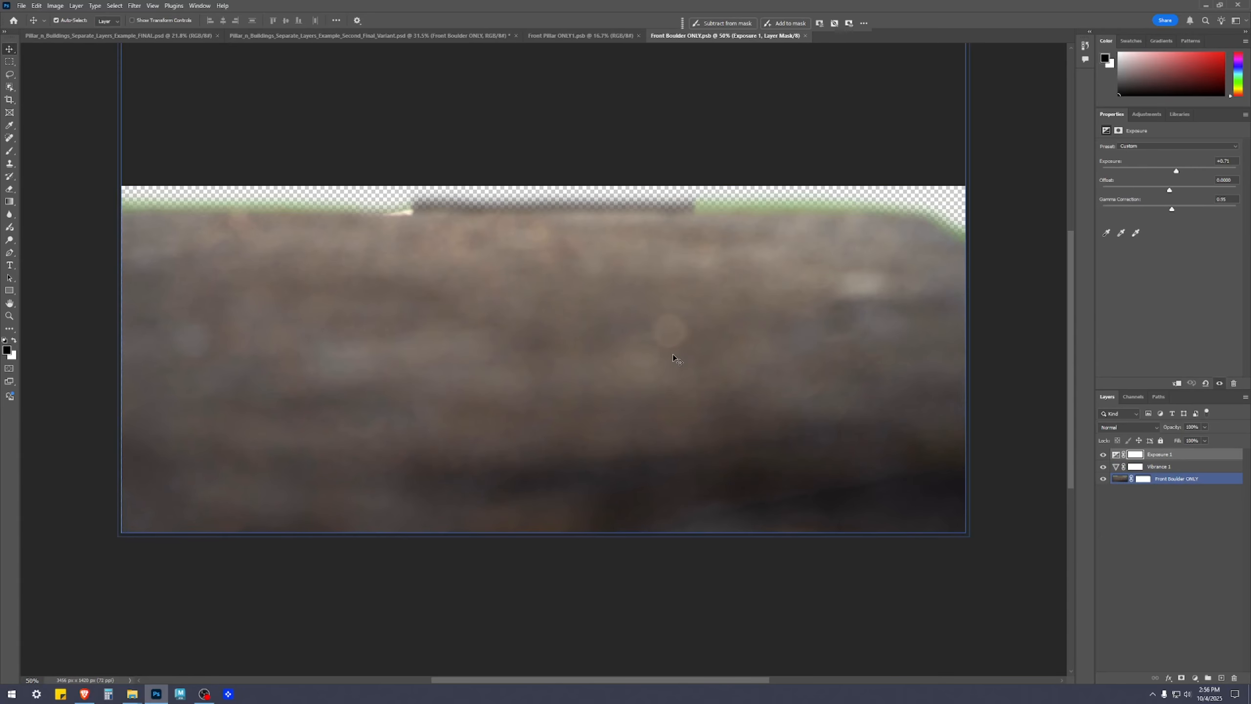
click(672, 354)
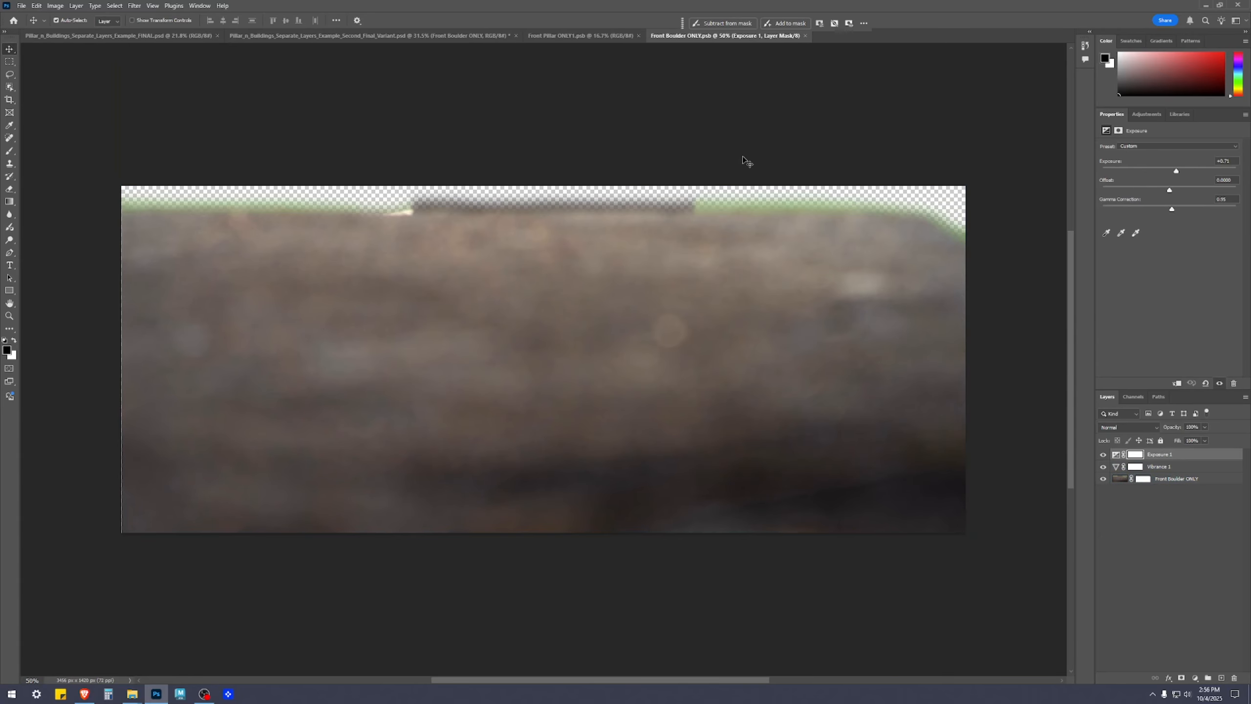
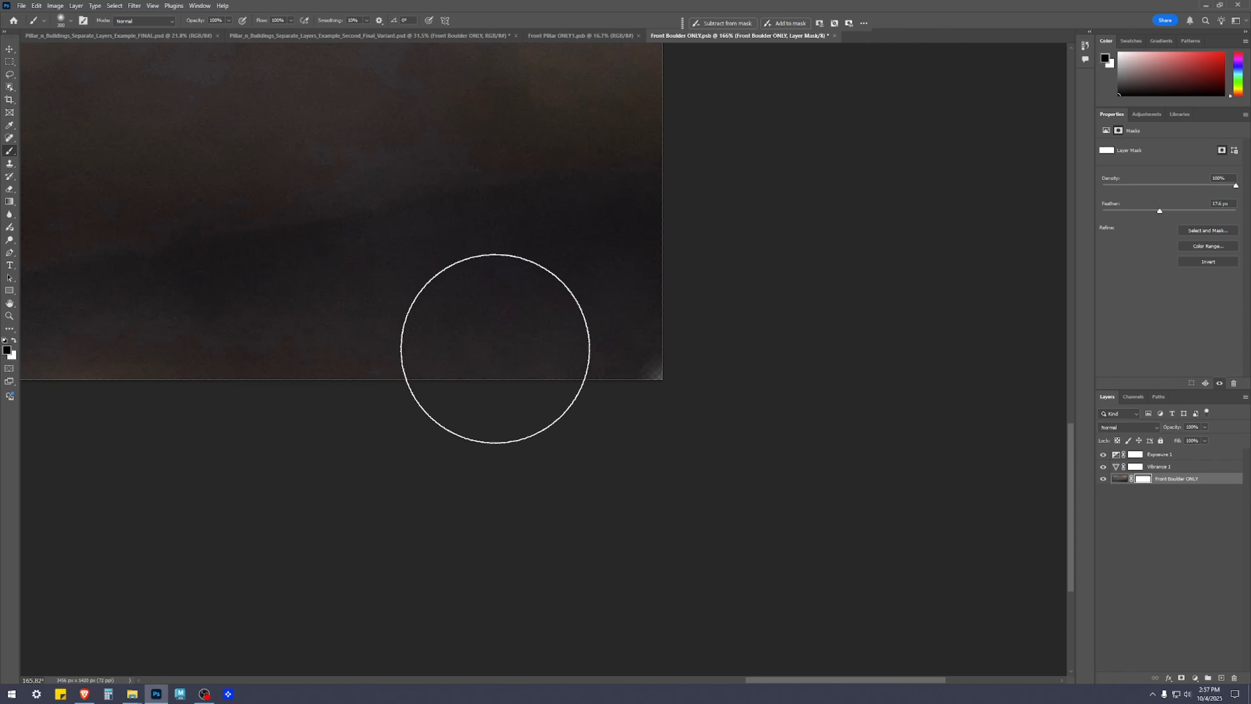
Paint white on the Front Boulder ONLY layer mask over the lower-right corner to restore the boulder, and inspect its edges
key(x)
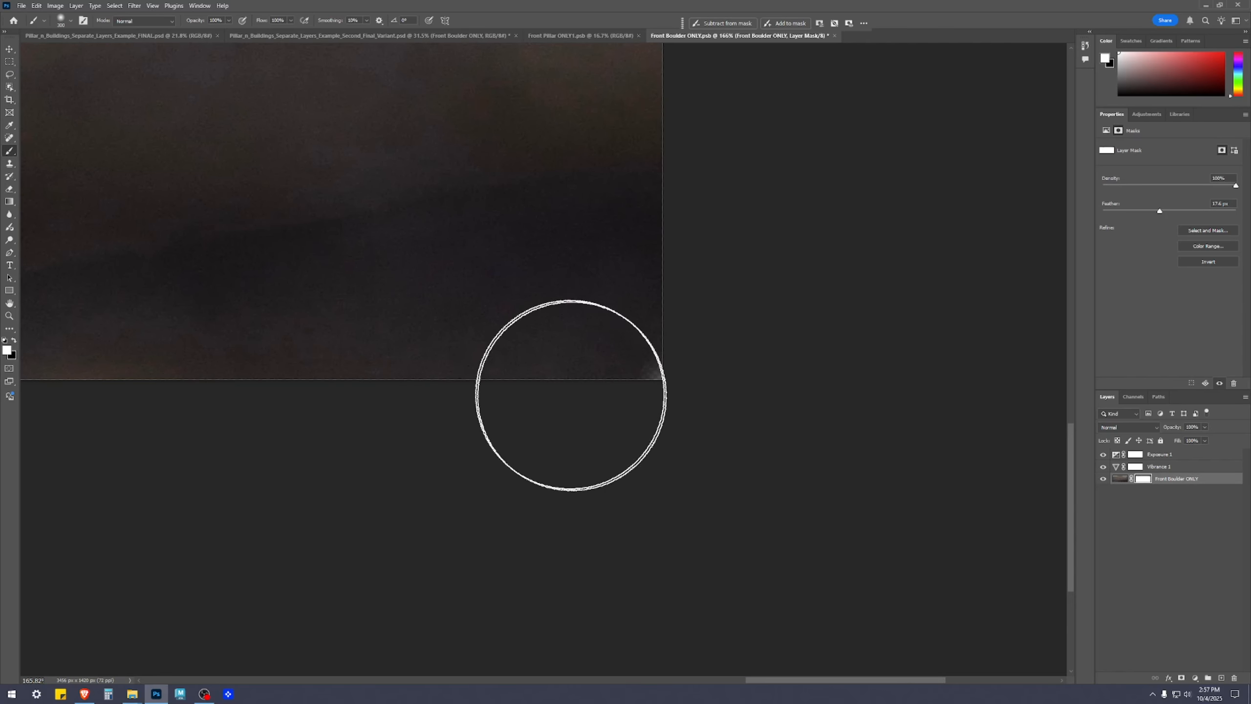
scroll(565, 377, down, 3)
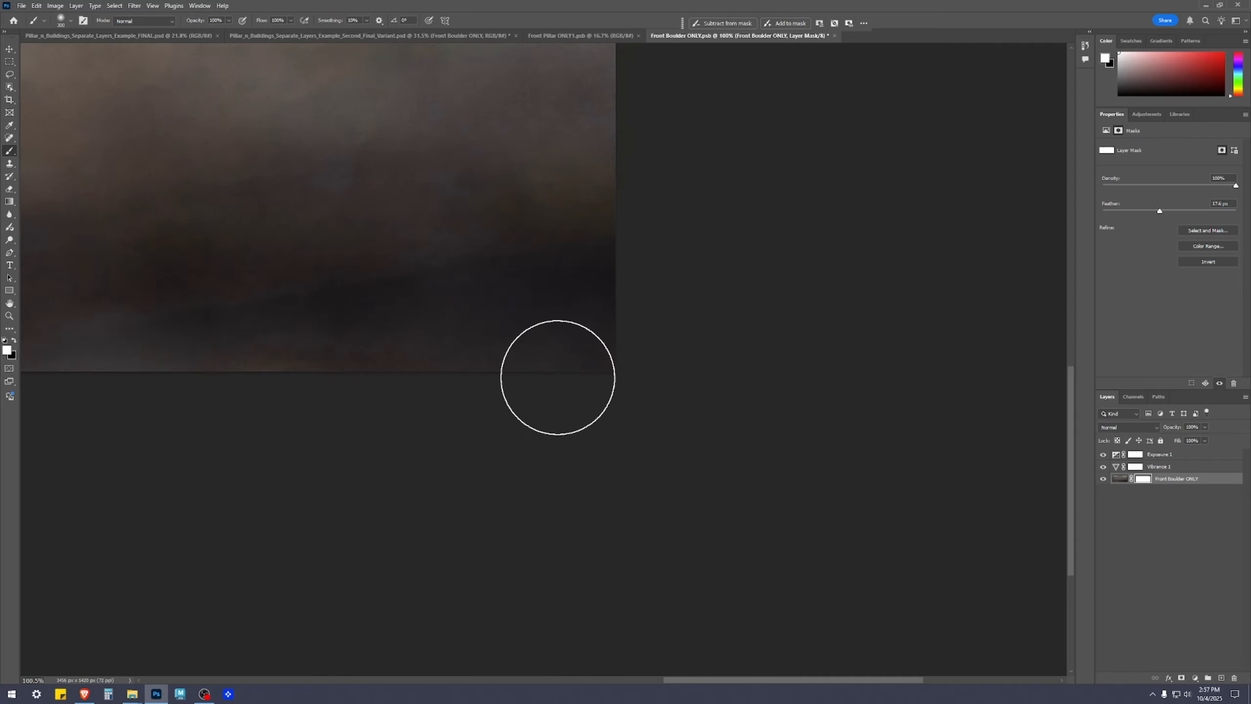
drag(692, 171, 743, 489)
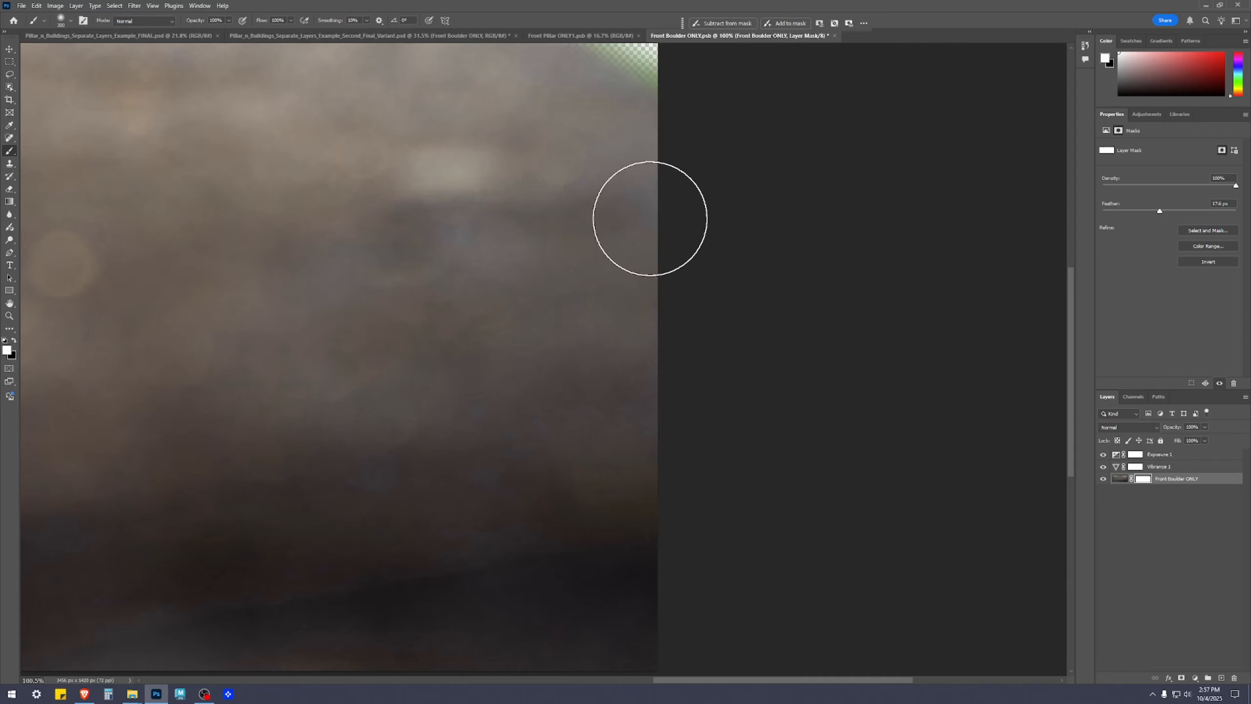
scroll(585, 475, down, 5)
scroll(438, 418, up, 3)
mouse_move(328, 467)
mouse_down()
mouse_move(798, 396)
mouse_move(417, 366)
mouse_up()
drag(605, 167, 489, 338)
drag(671, 396, 473, 342)
drag(431, 461, 355, 438)
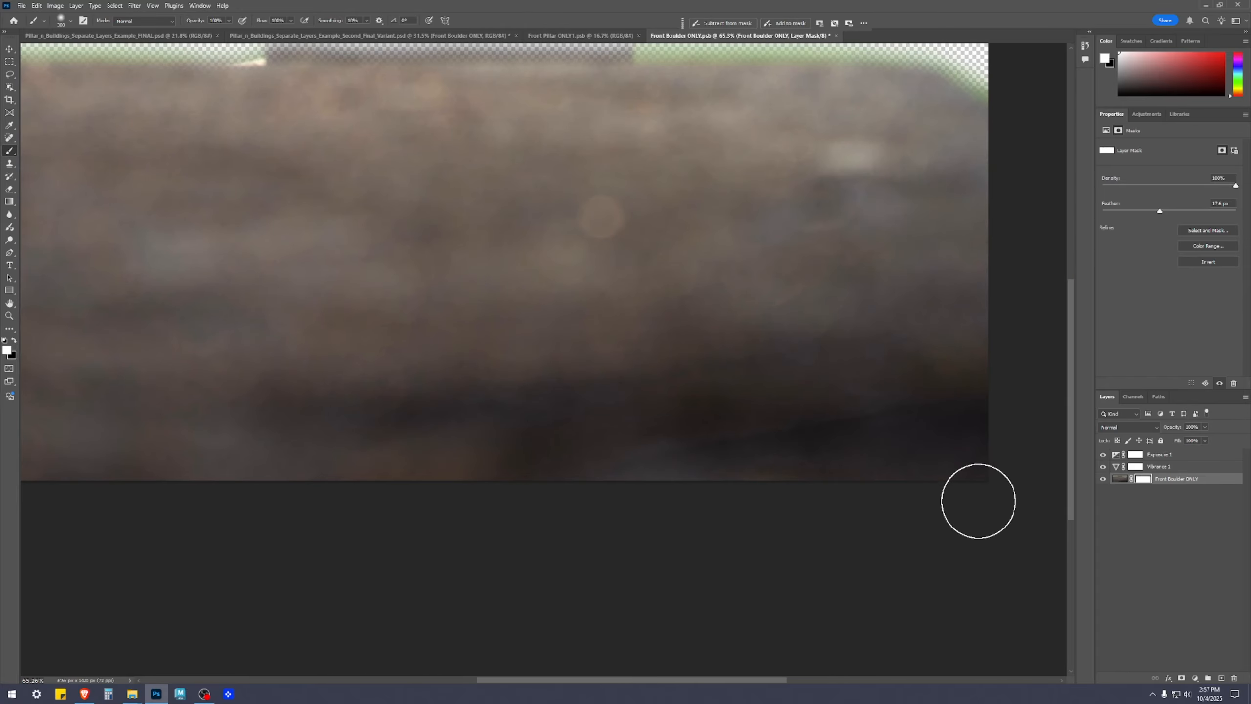
drag(978, 501, 745, 538)
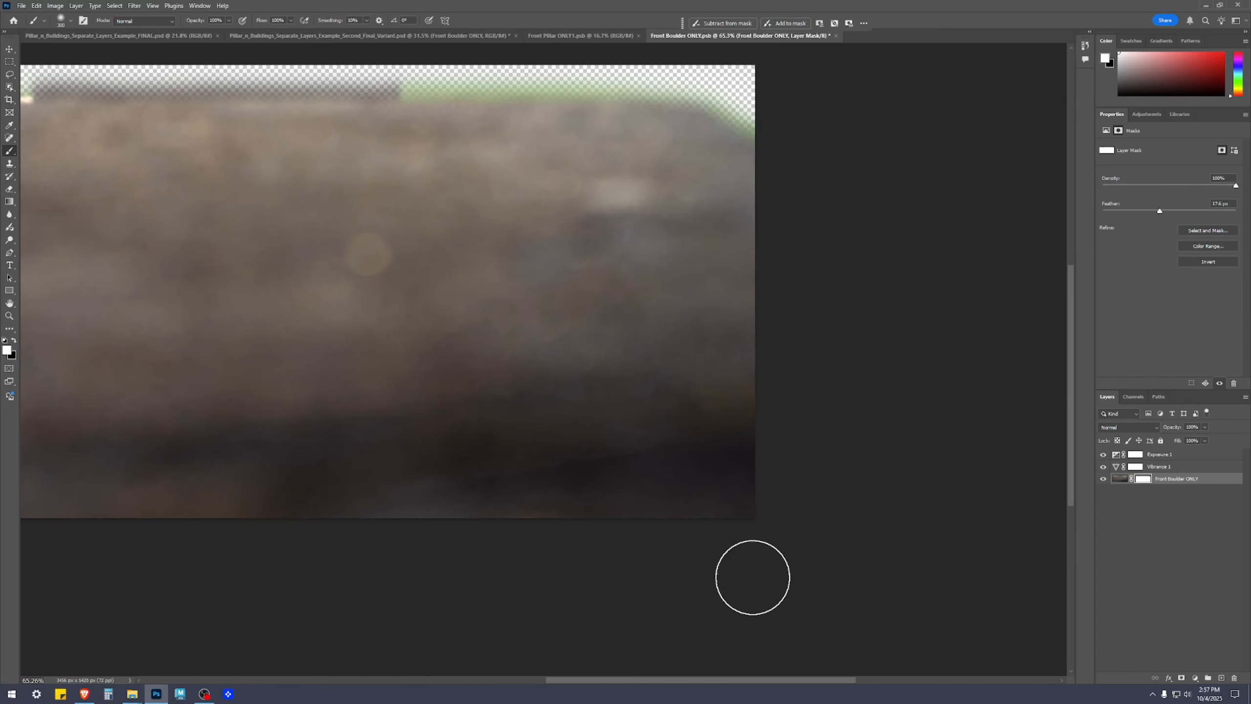
scroll(589, 383, up, 3)
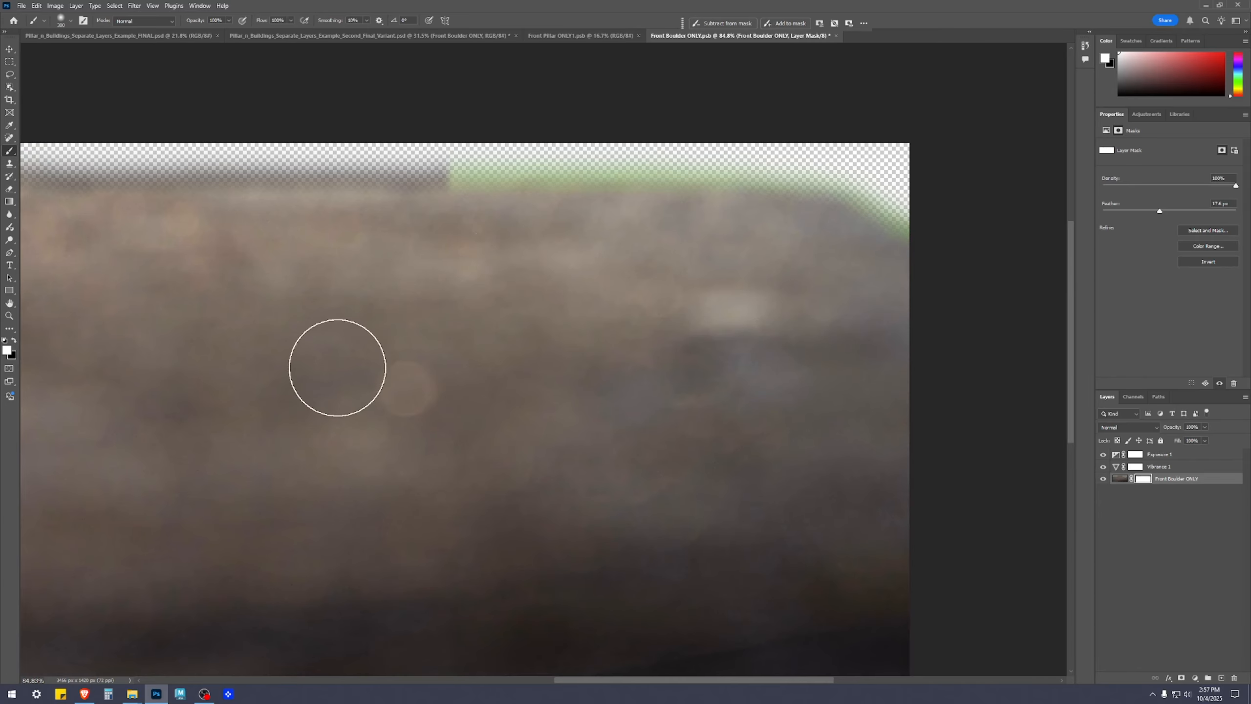
drag(337, 367, 871, 336)
drag(371, 326, 971, 311)
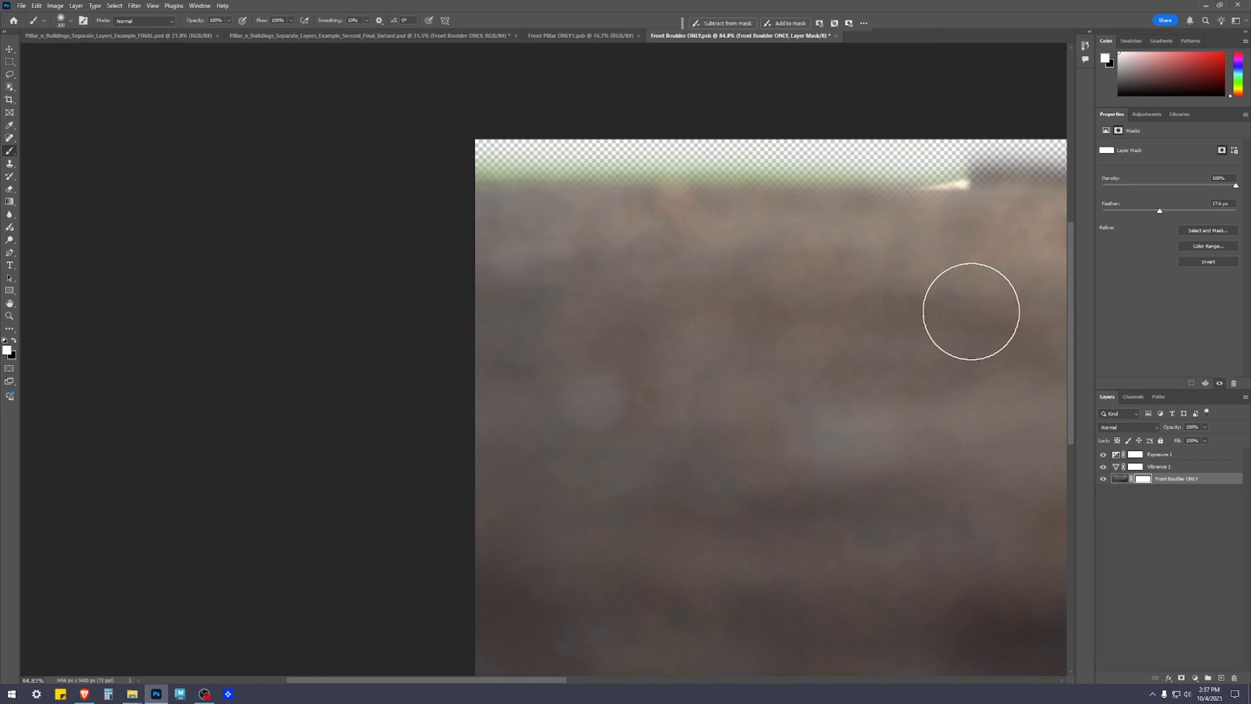
Save the Front Boulder ONLY smart object with its refined mask and close it
scroll(505, 419, down, 10)
drag(916, 550, 637, 391)
key(v)
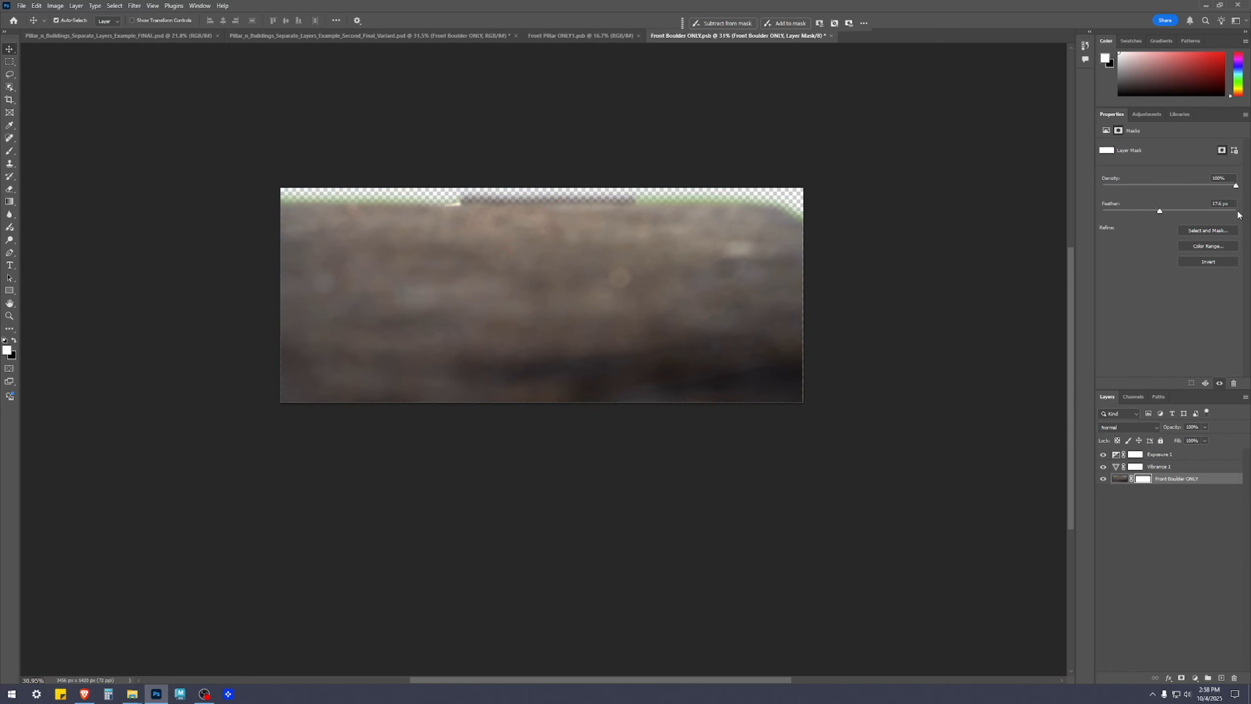
click(1141, 573)
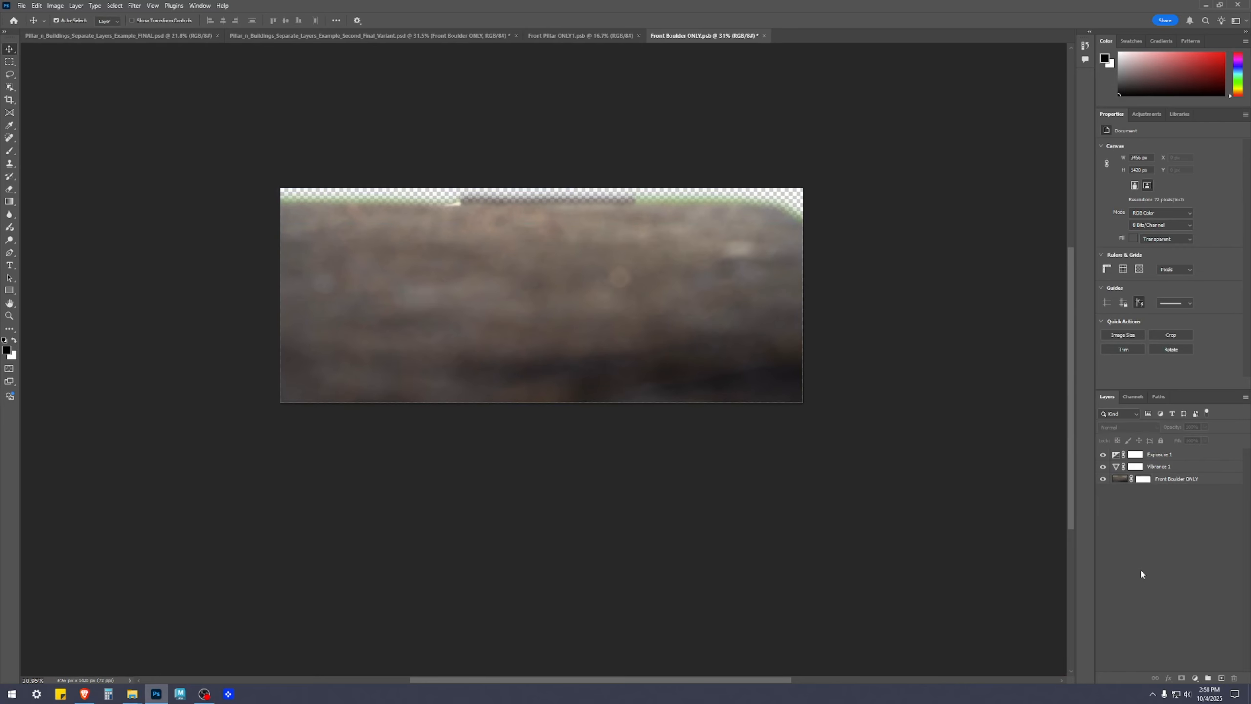
key(ctrl+s)
click(761, 36)
Examine the boulder's upper edge, lower corners and overall blend in the main composite
scroll(542, 492, up, 4)
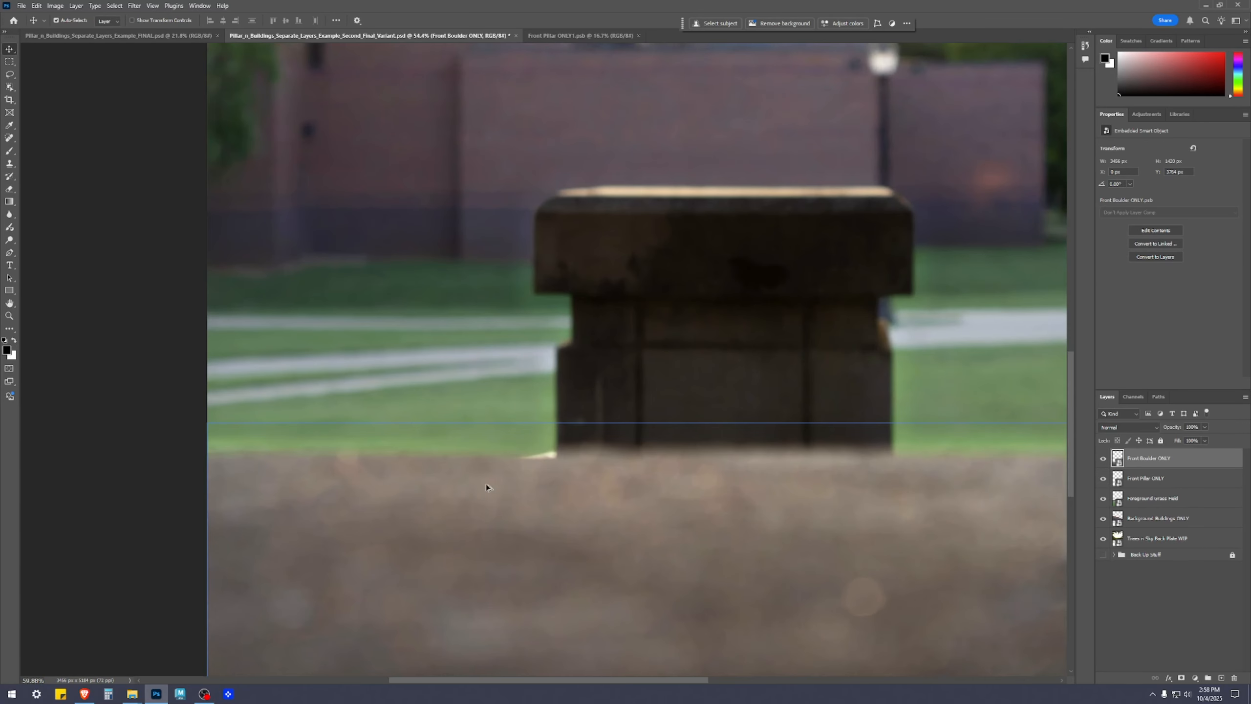
scroll(573, 442, down, 2)
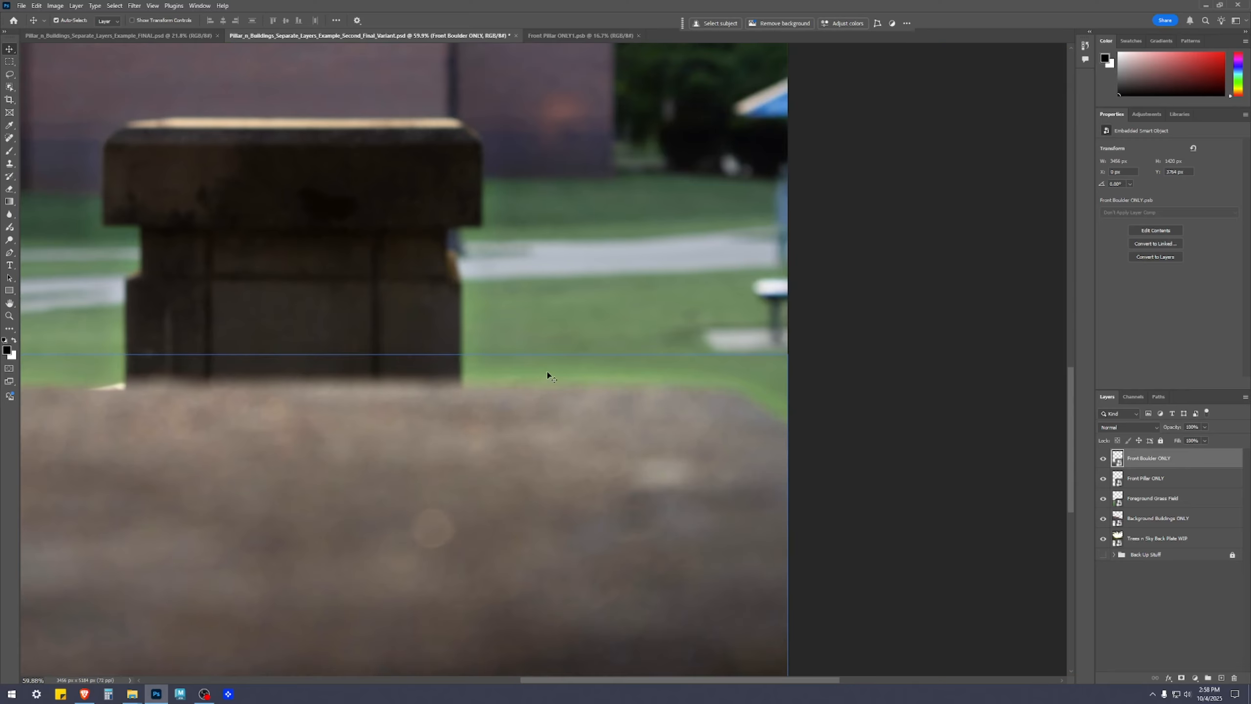
scroll(836, 524, down, 1)
scroll(835, 523, down, 1)
drag(799, 433, 938, 445)
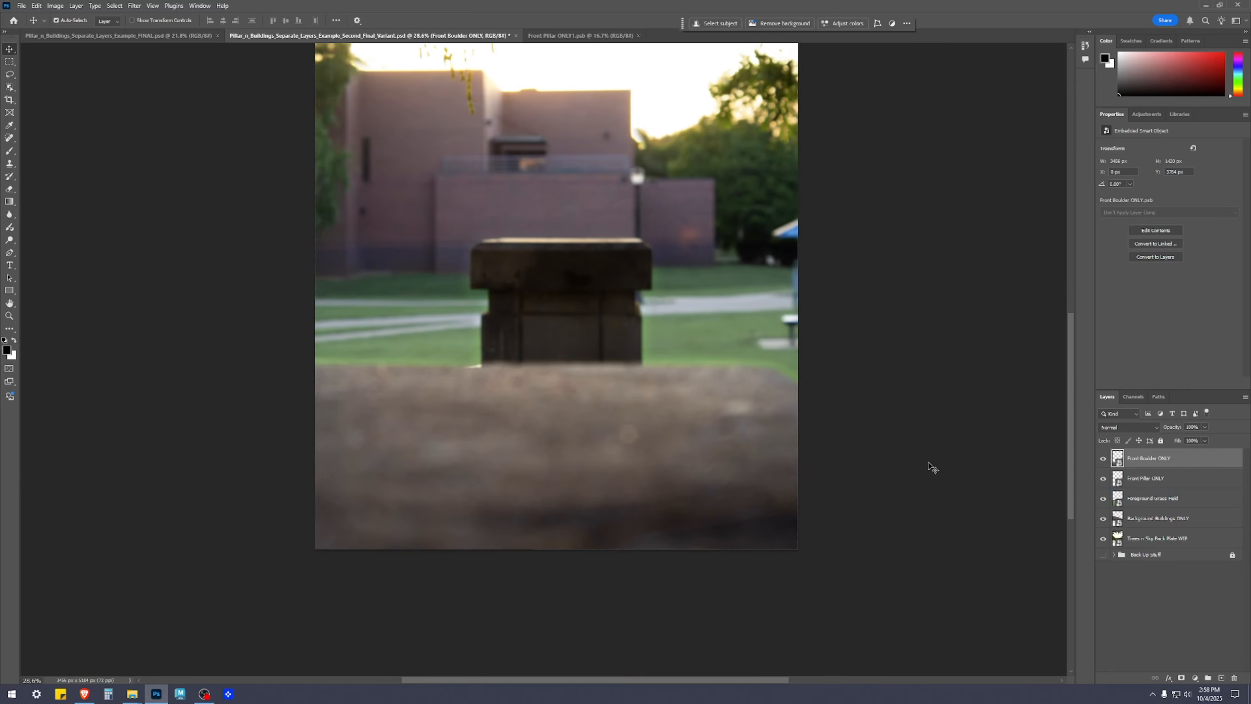
scroll(937, 526, up, 2)
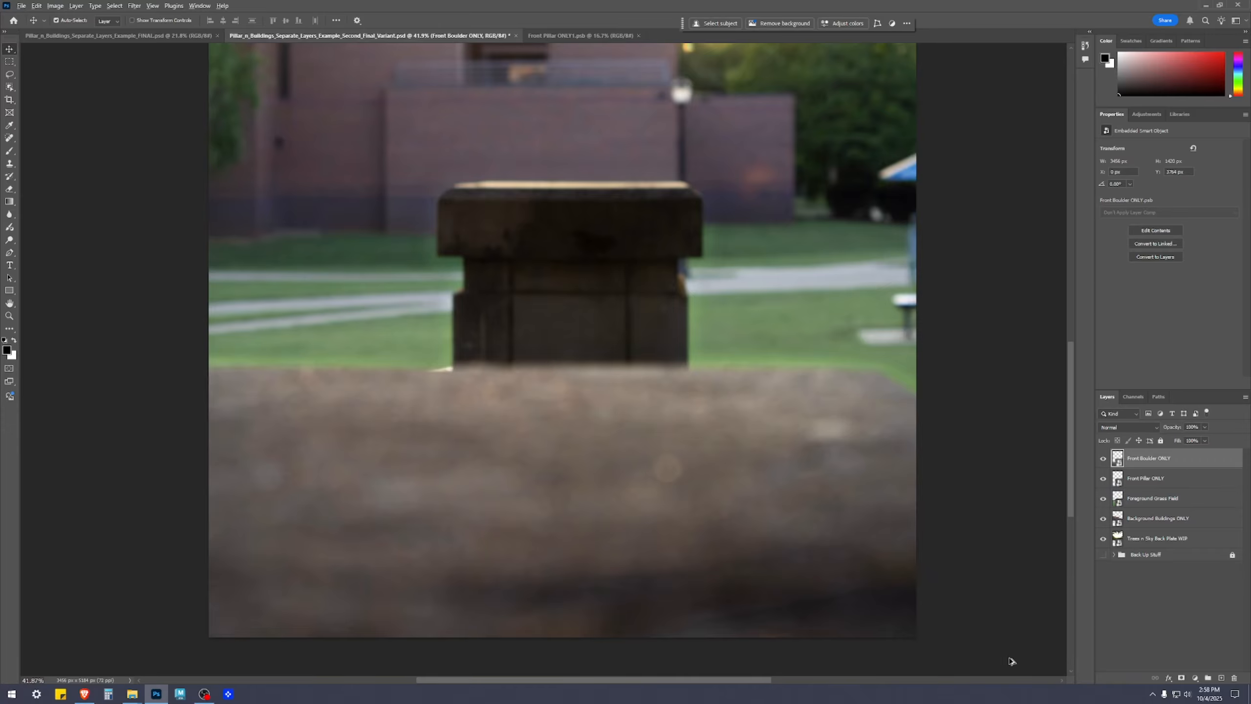
scroll(1006, 653, down, 2)
scroll(1010, 644, up, 1)
drag(930, 476, 958, 493)
click(1196, 629)
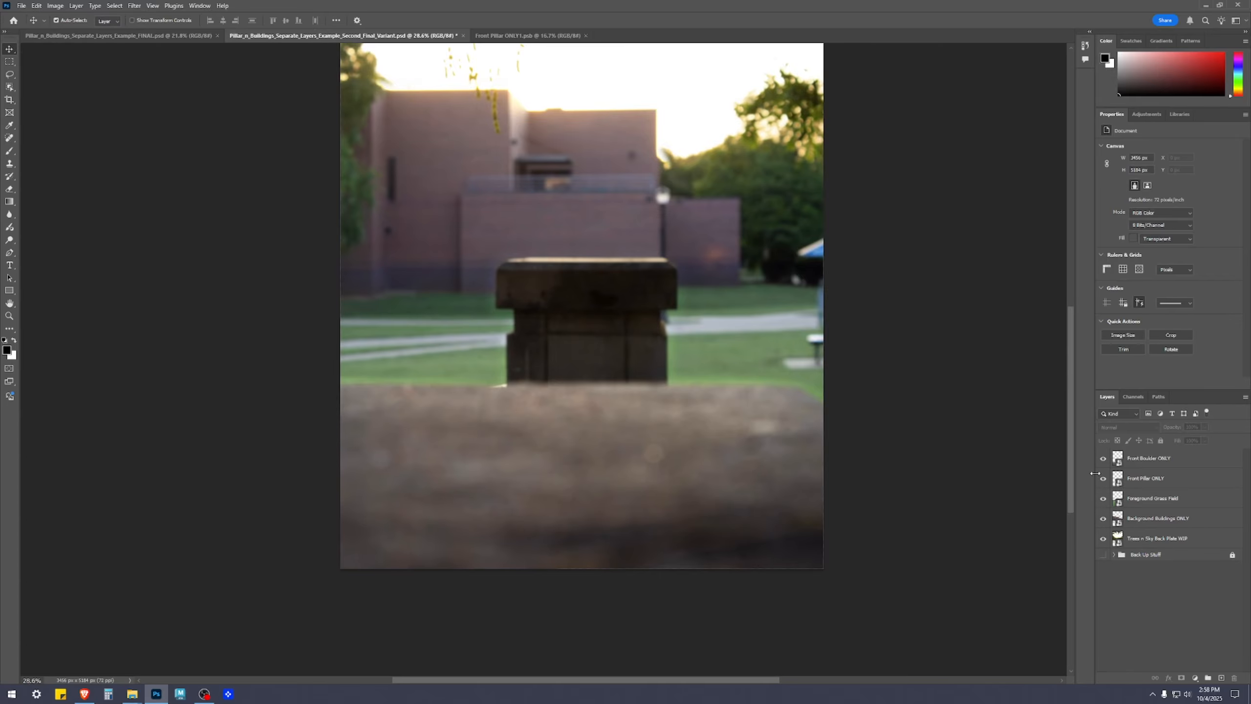
Reopen the Front Boulder ONLY smart object and examine its layer mask and the boulder's lower-right corner
double_click(1117, 458)
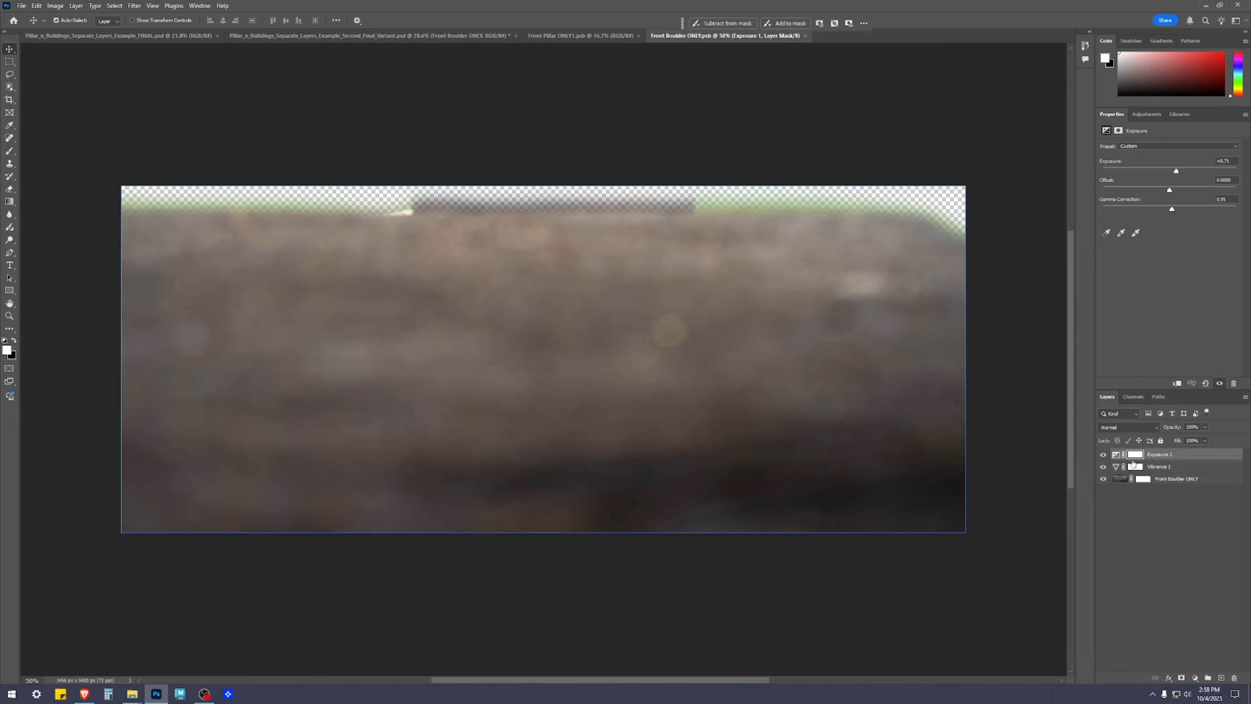
click(1143, 479)
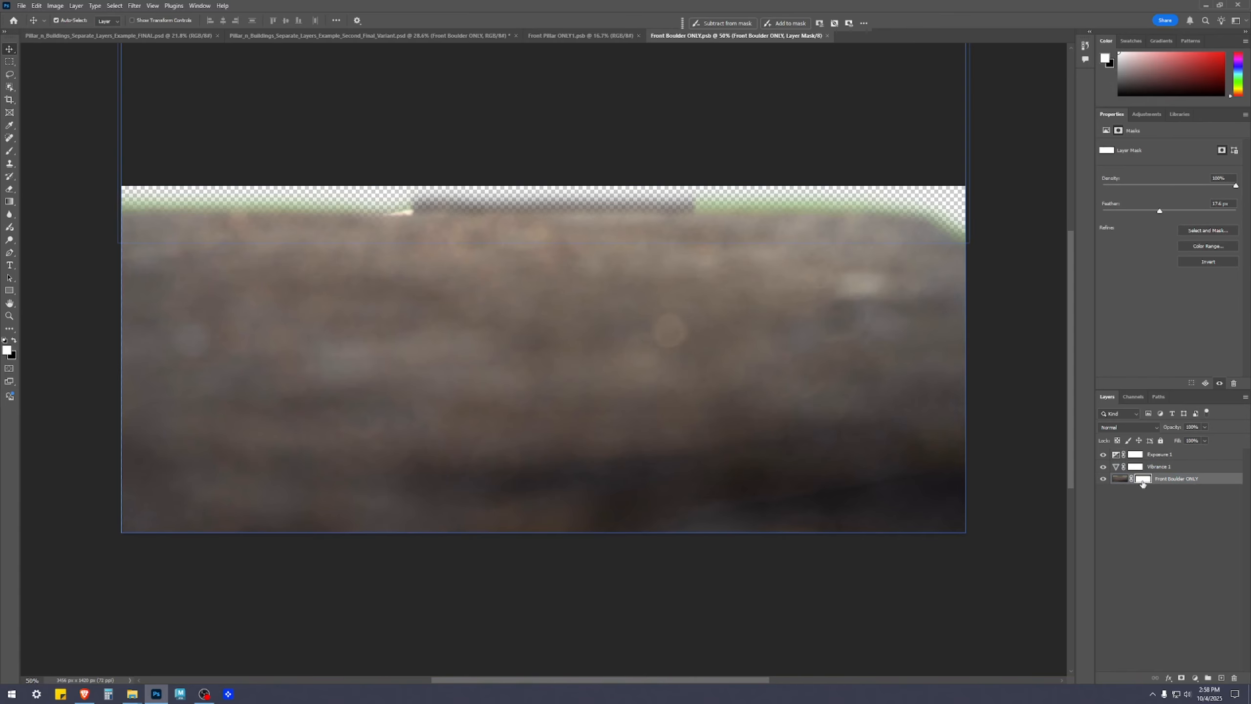
click(1165, 567)
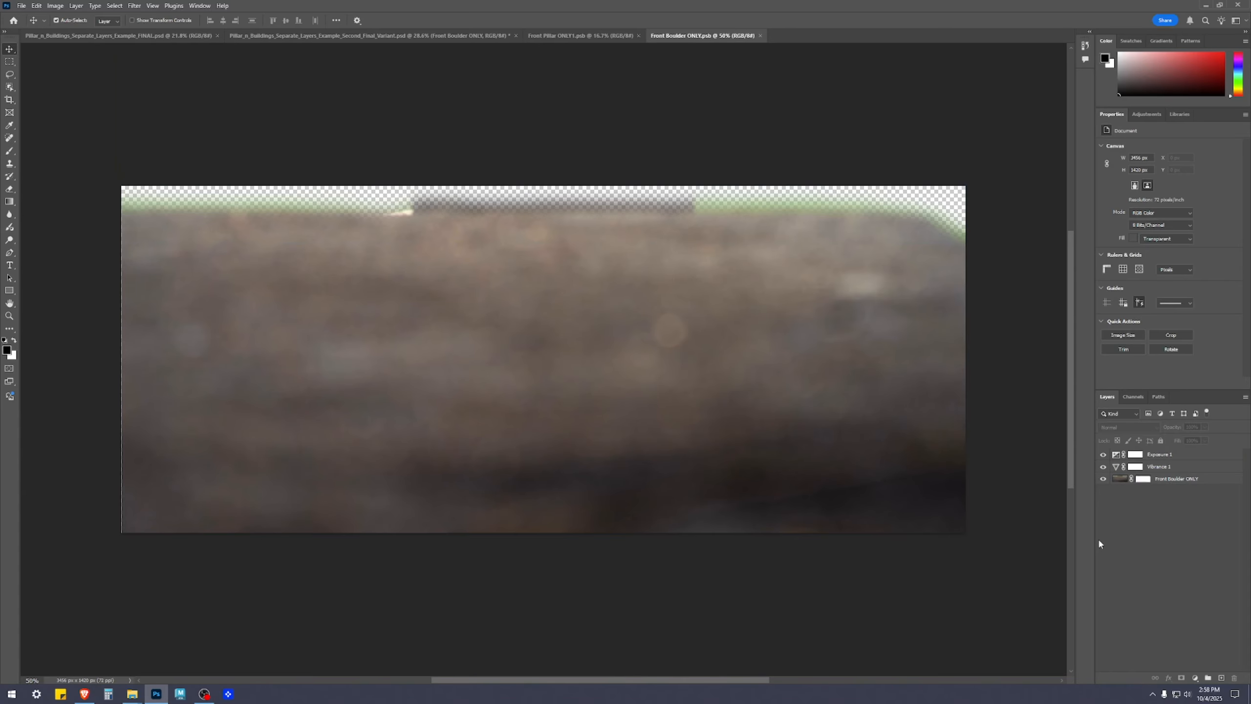
scroll(843, 570, up, 5)
click(844, 573)
drag(876, 575, 634, 478)
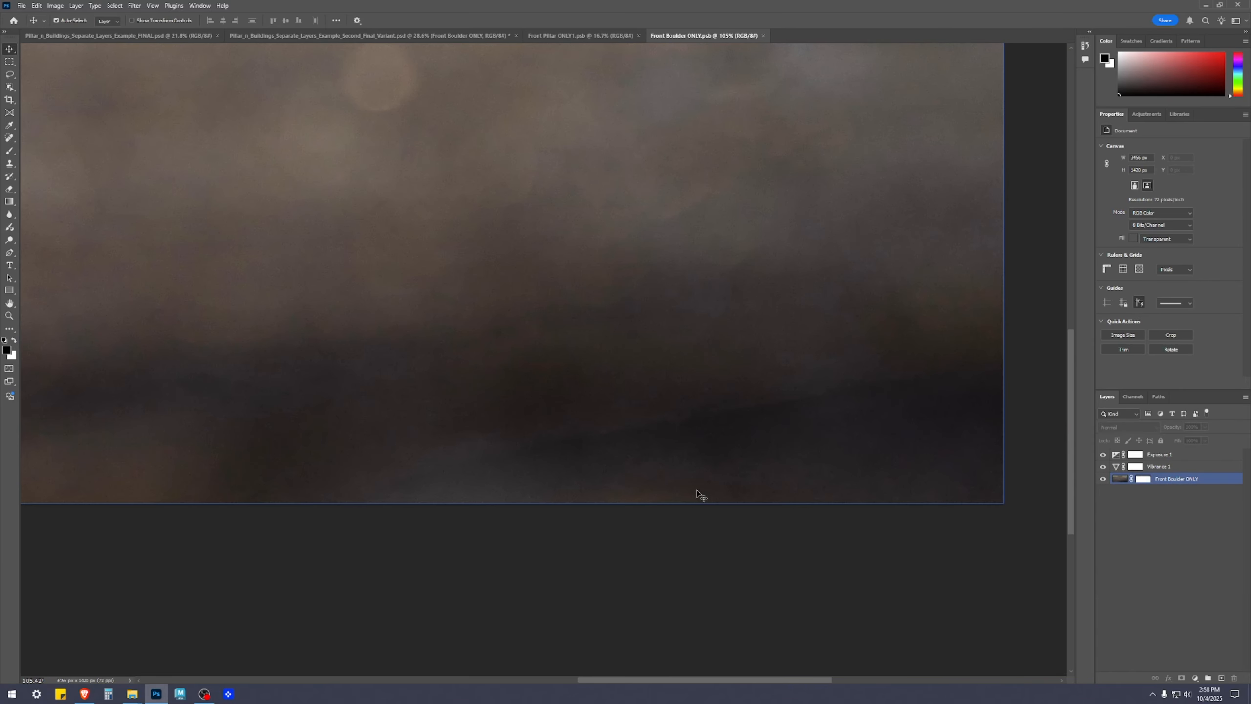
click(1032, 518)
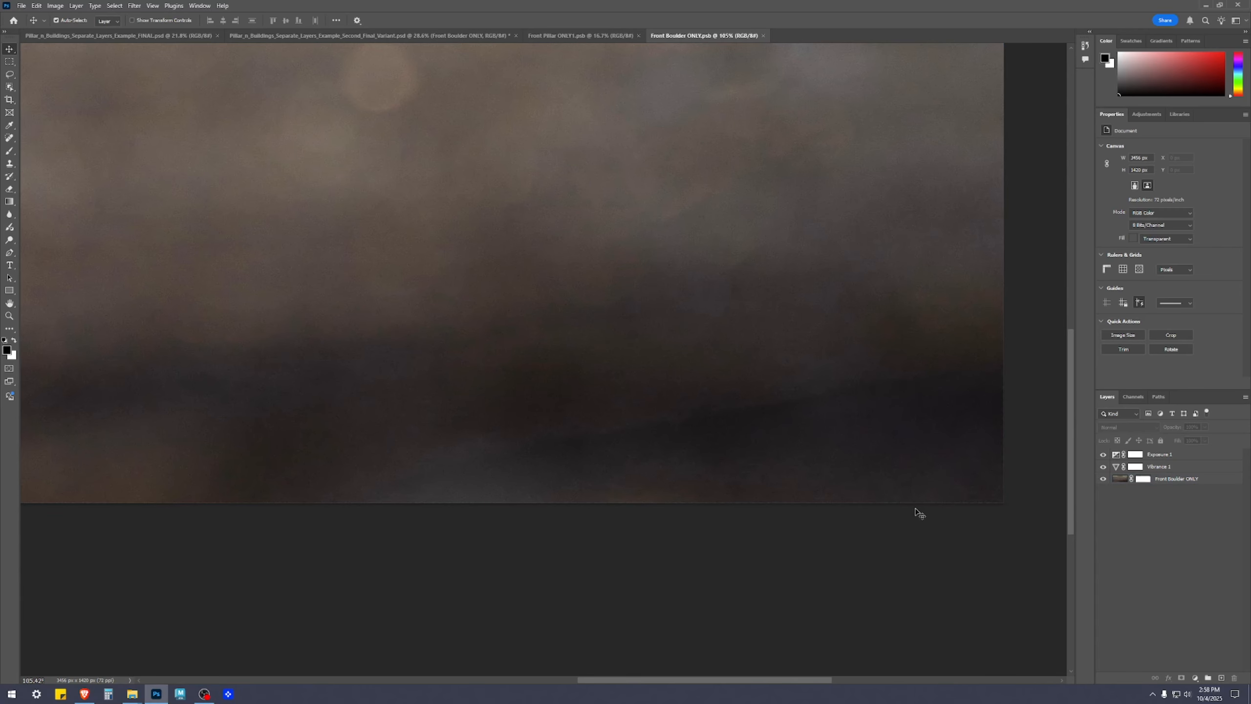
click(823, 324)
scroll(823, 324, down, 4)
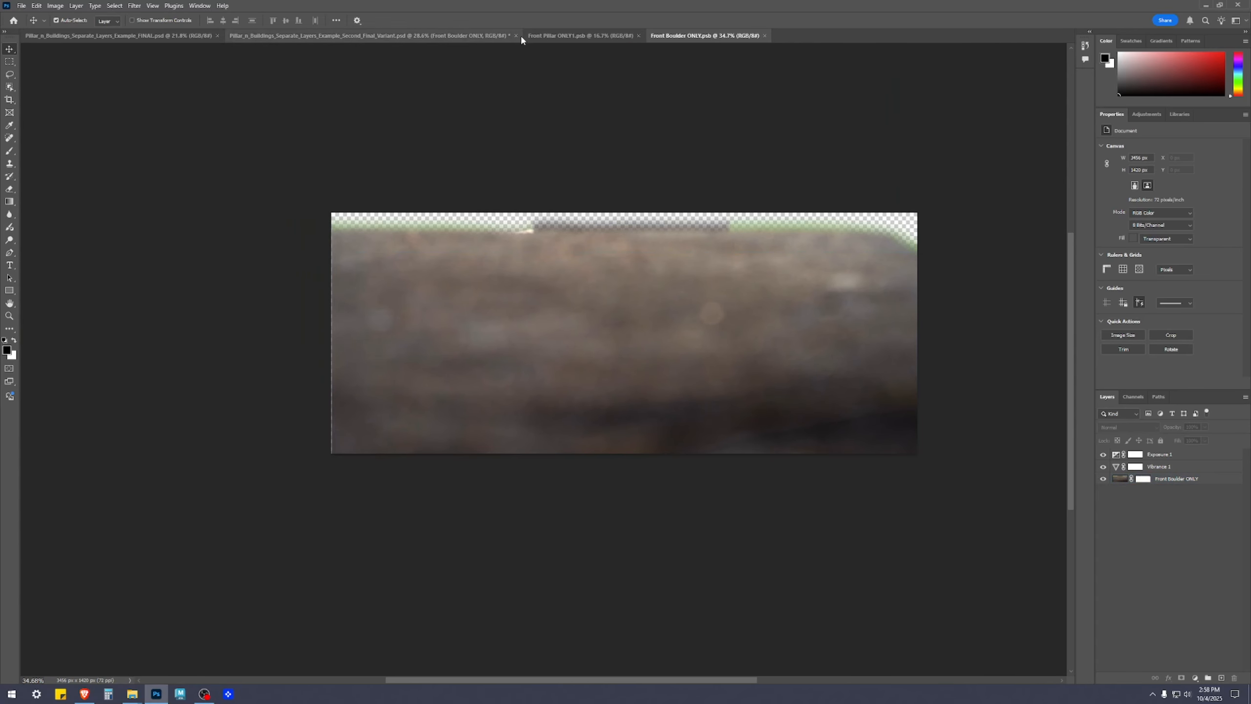
Close the Front Pillar ONLY1 document and check the boulder in the main composite
click(597, 36)
click(638, 36)
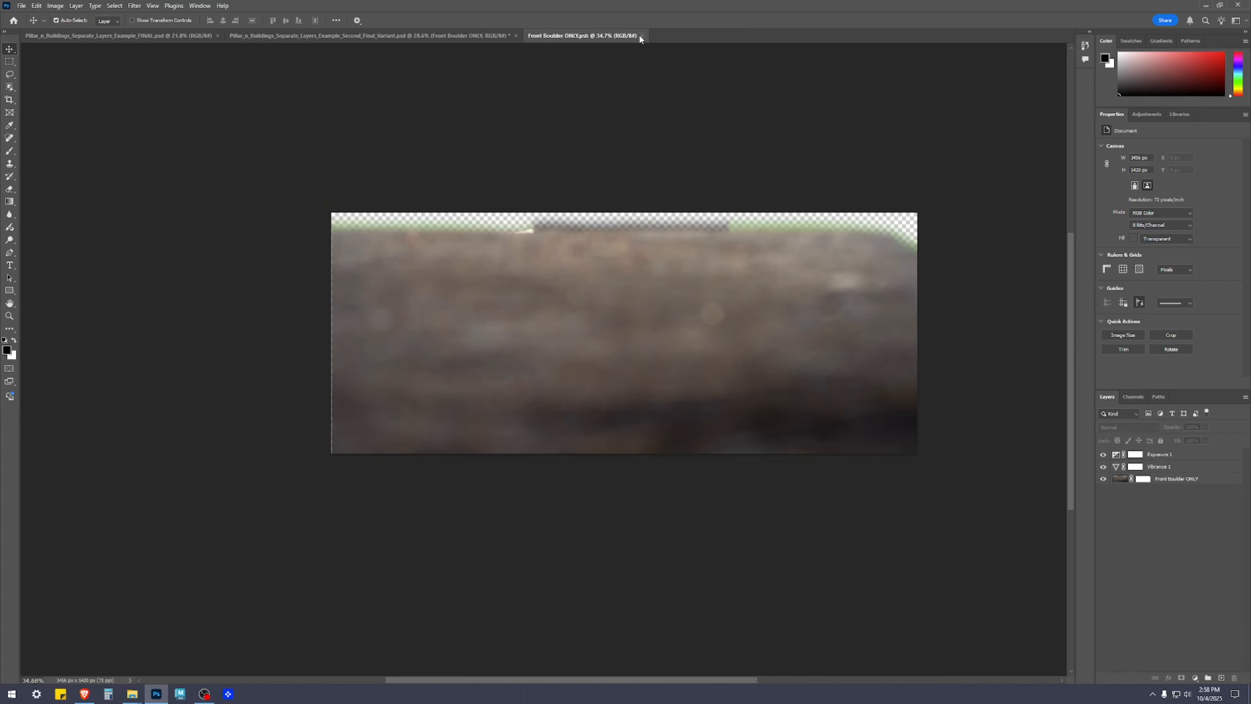
click(473, 37)
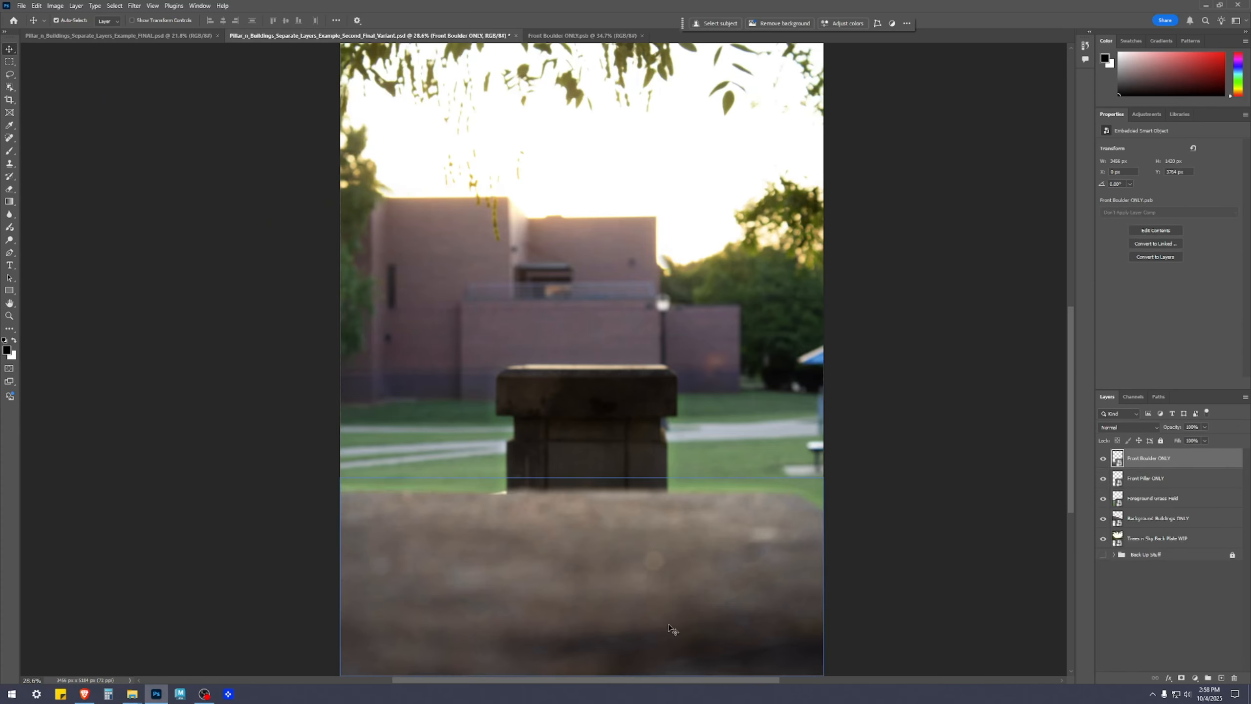
drag(742, 578, 815, 438)
drag(969, 436, 951, 507)
Set the Vibrance adjustment in the Front Boulder ONLY smart object to +63, and save and close it
click(603, 35)
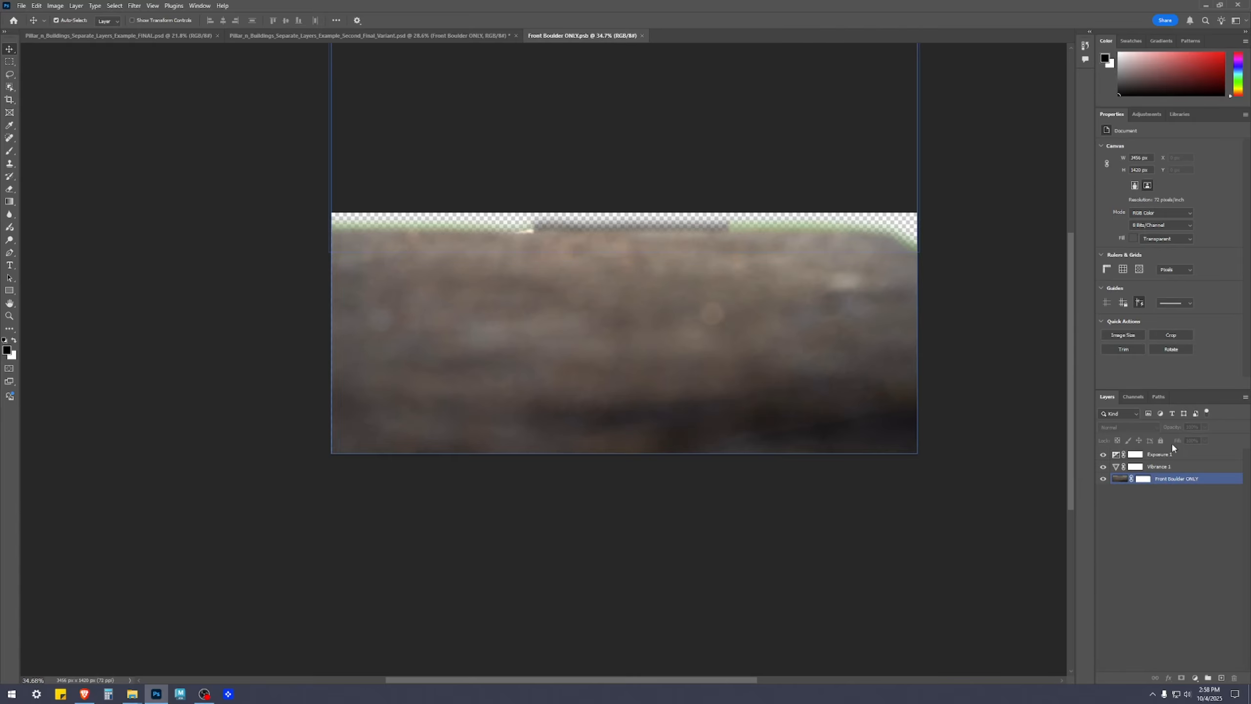
click(1135, 466)
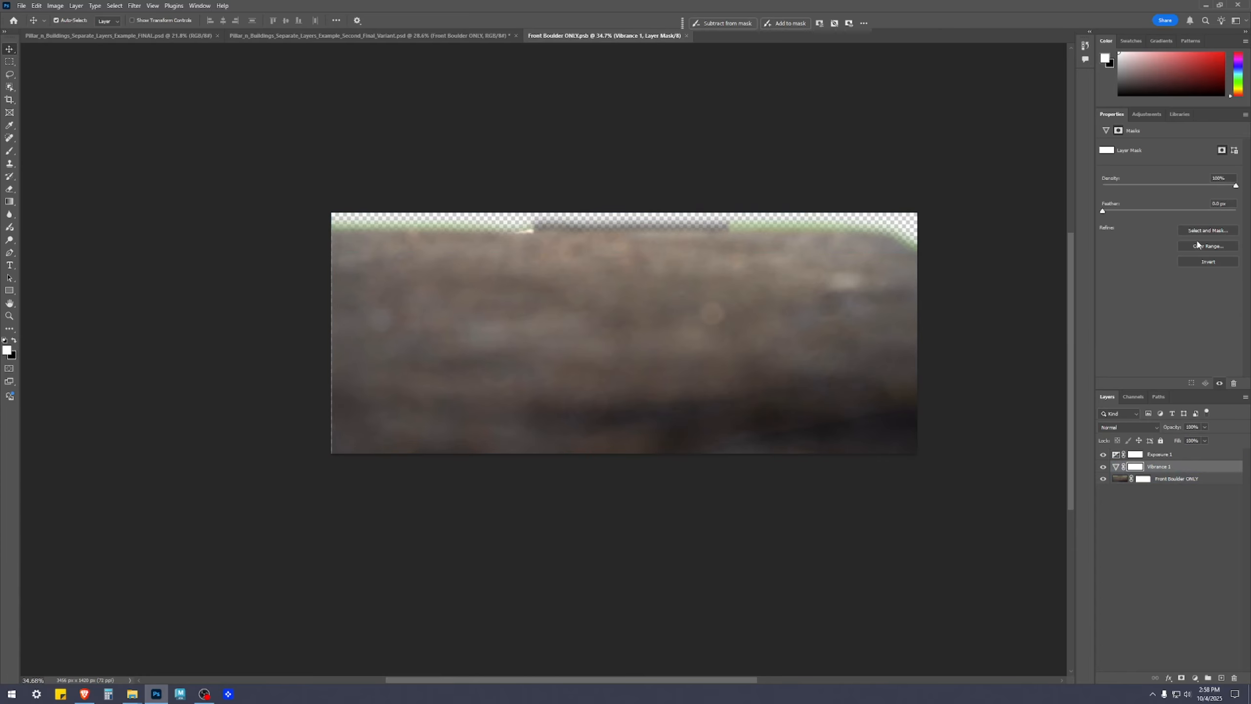
click(1117, 467)
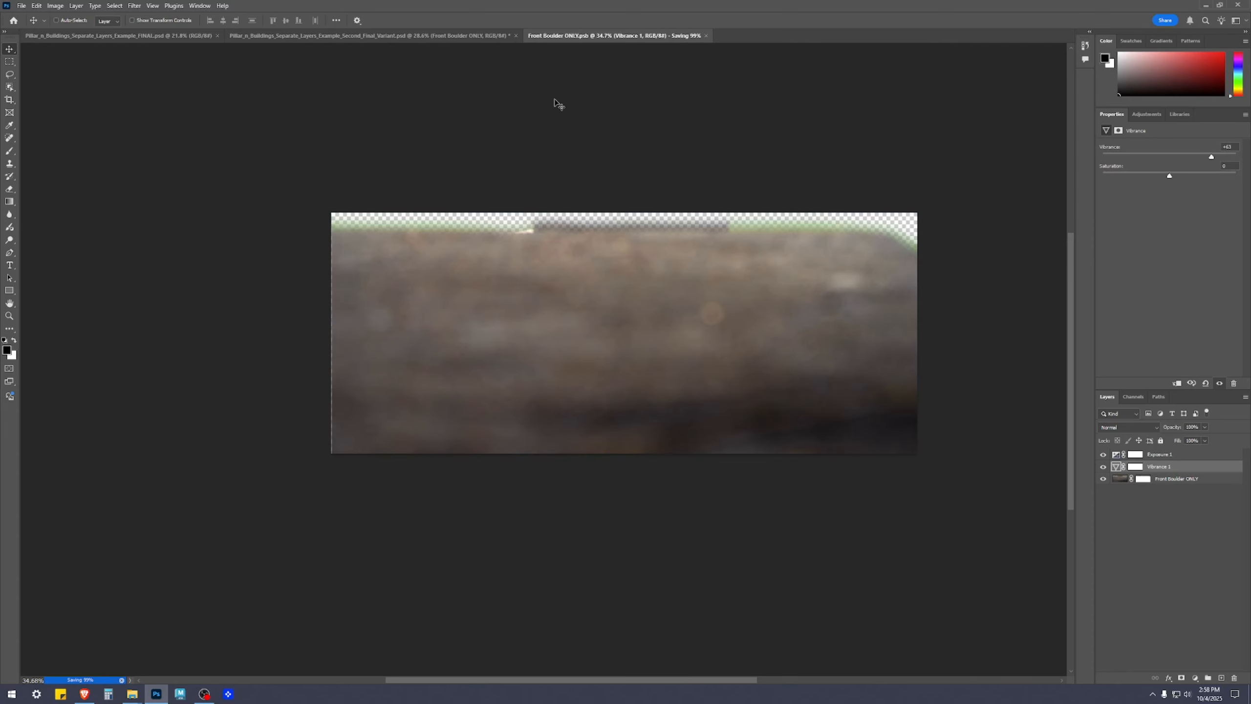
click(675, 36)
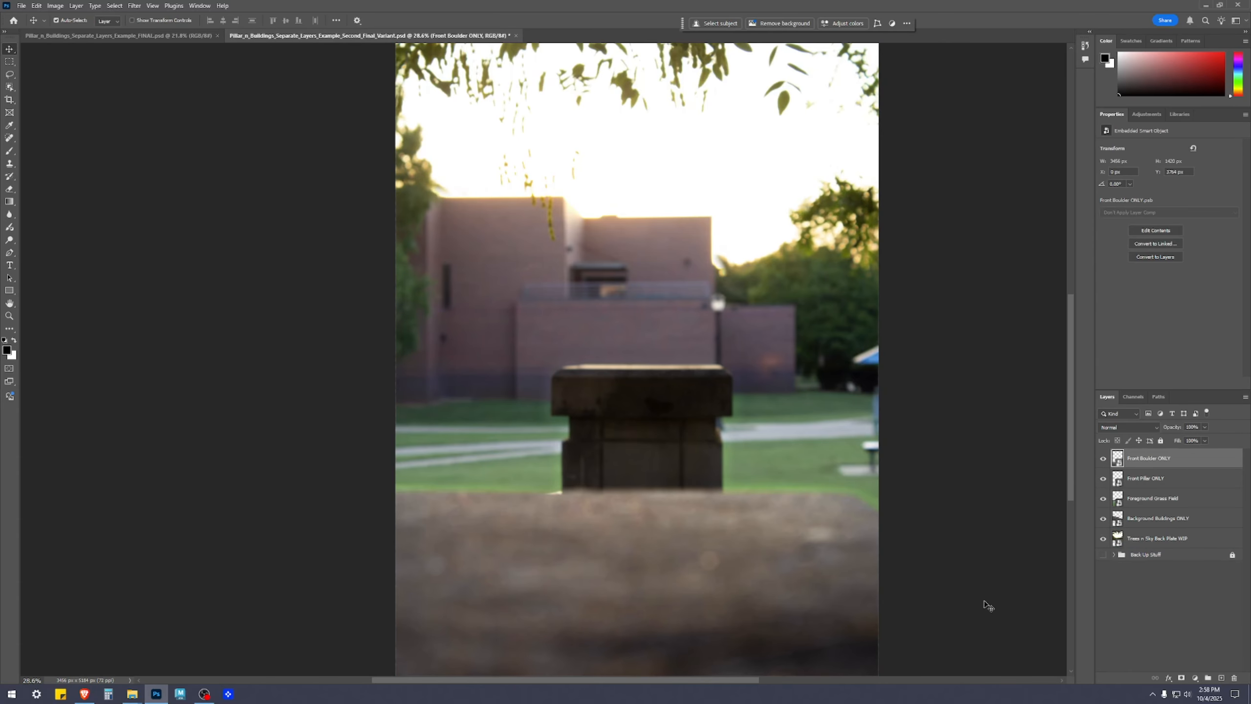
Check the boulder's color and brightness against the pillar and background in the composite
drag(955, 575, 957, 413)
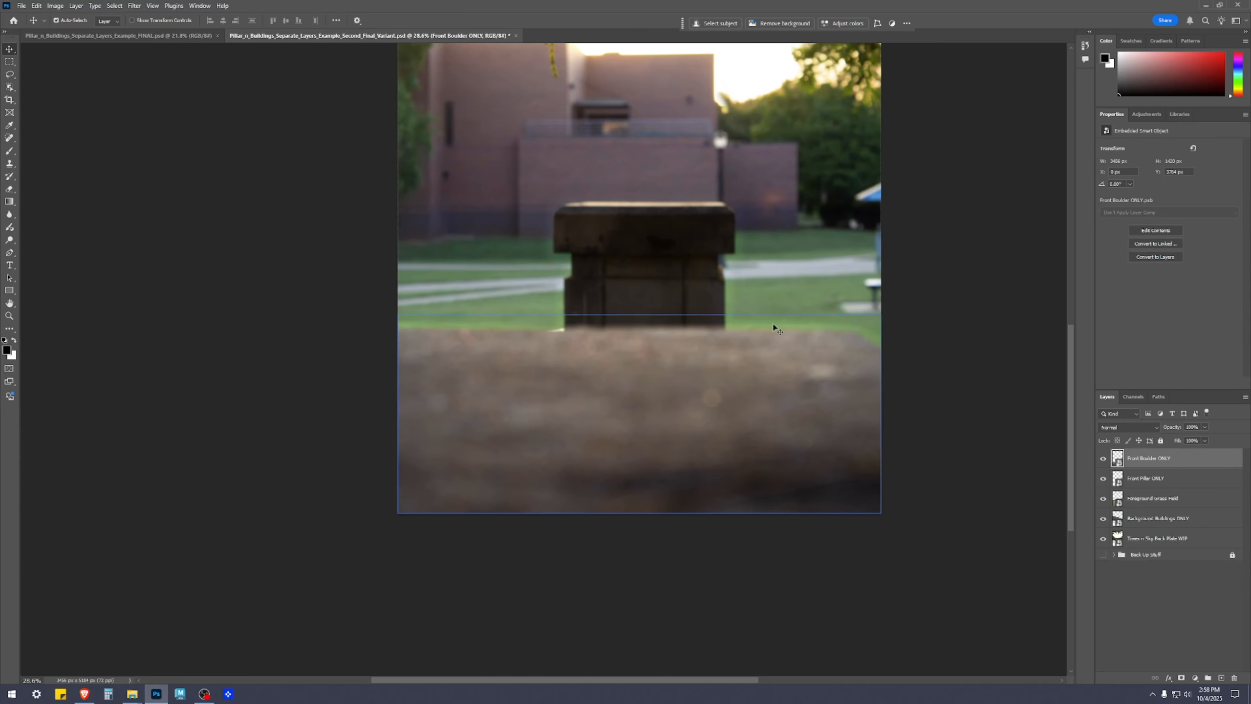
scroll(544, 357, down, 3)
click(941, 443)
scroll(863, 411, up, 5)
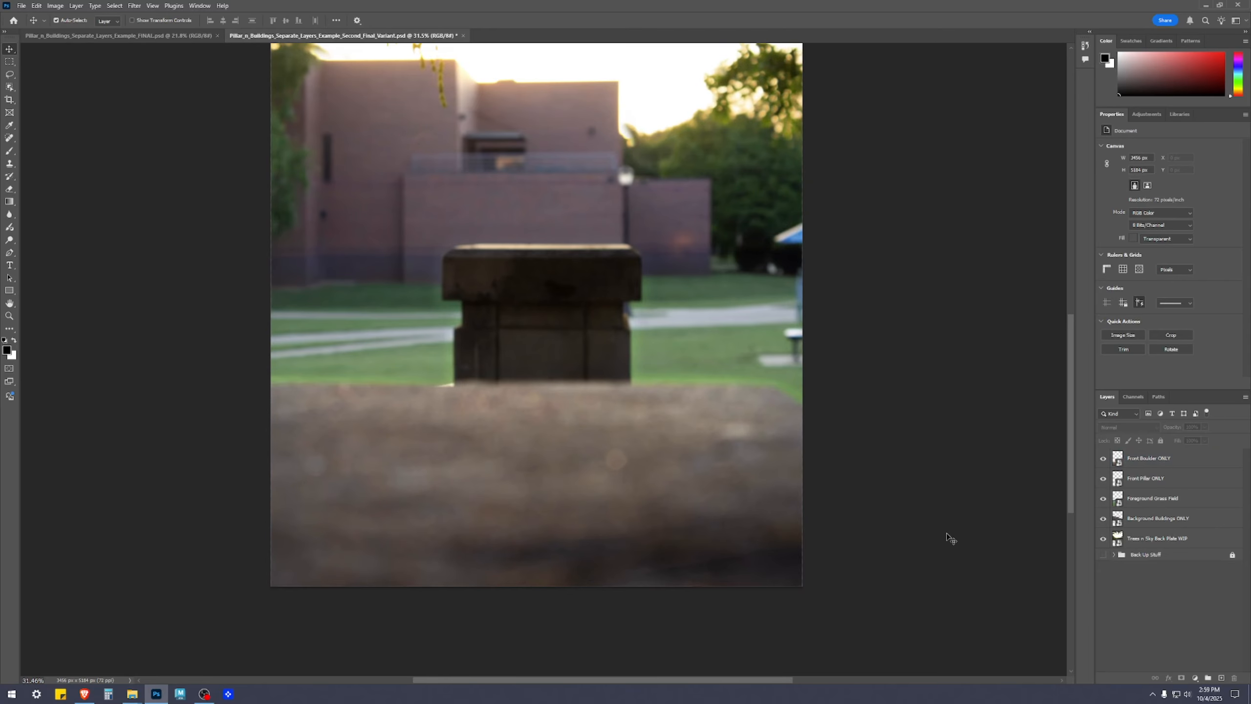
scroll(948, 537, down, 2)
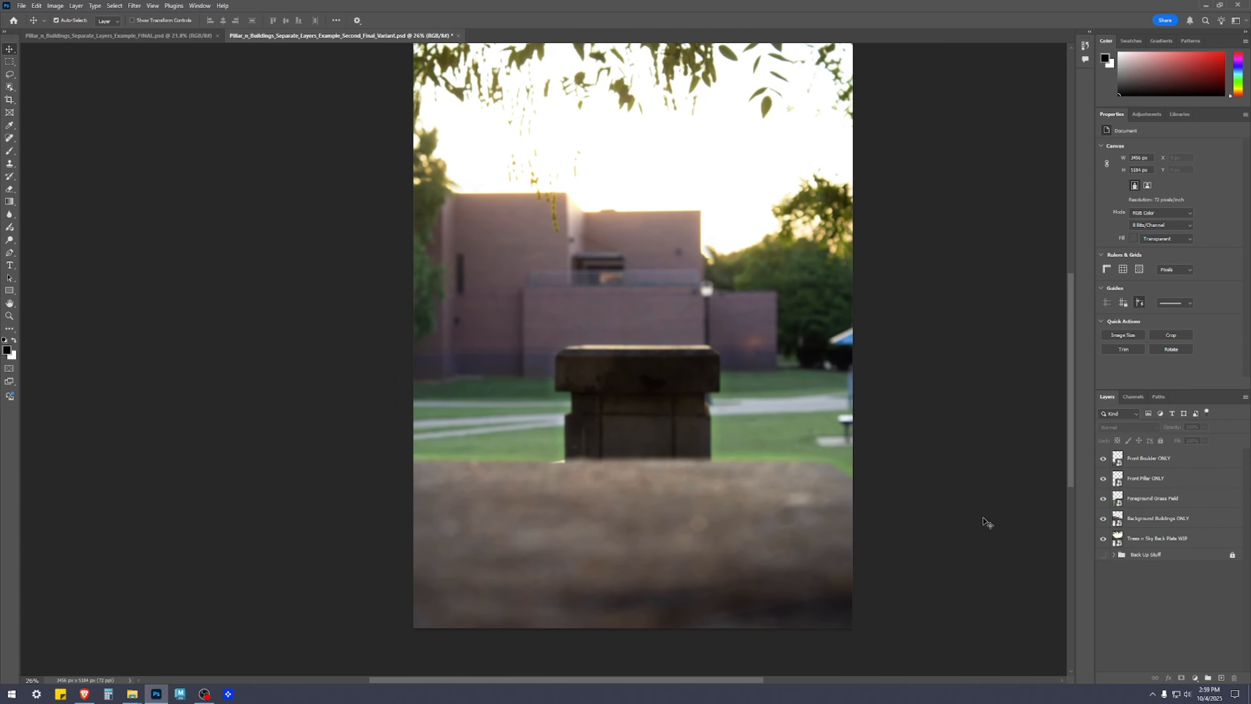
scroll(985, 524, down, 2)
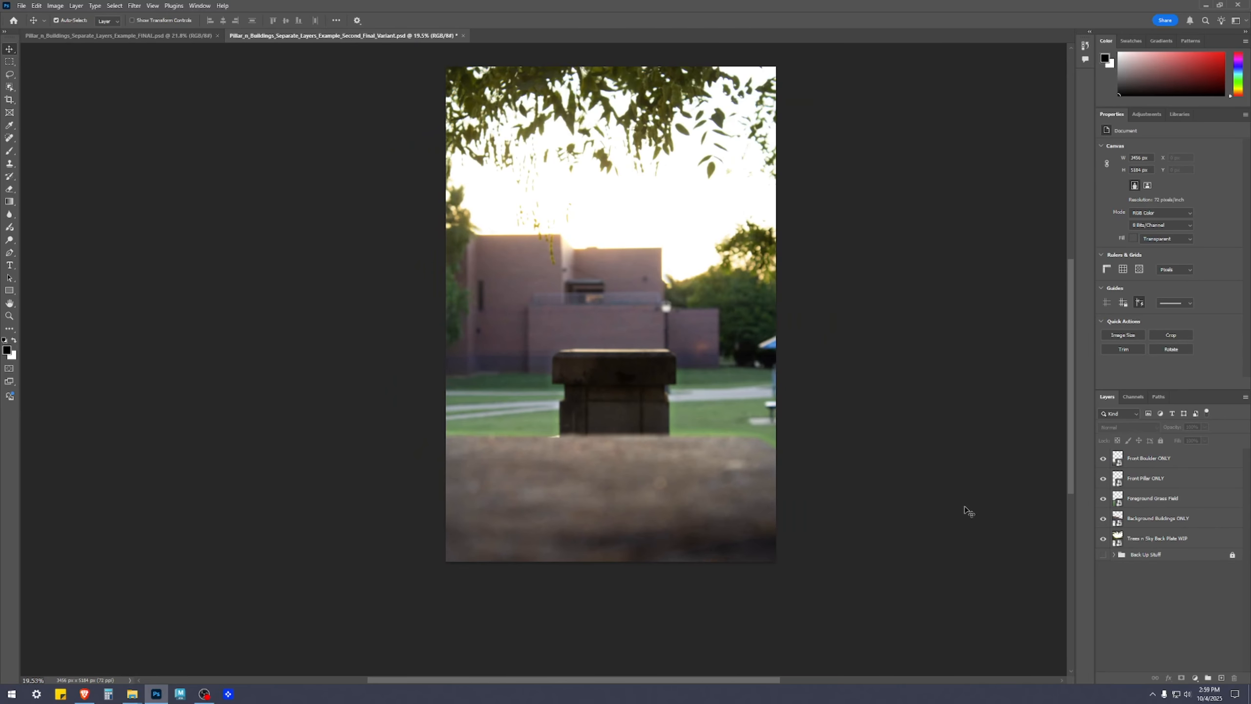
Reopen the Front Boulder ONLY smart object and compare the boulder with the Exposure adjustment layer hidden and shown
double_click(1117, 460)
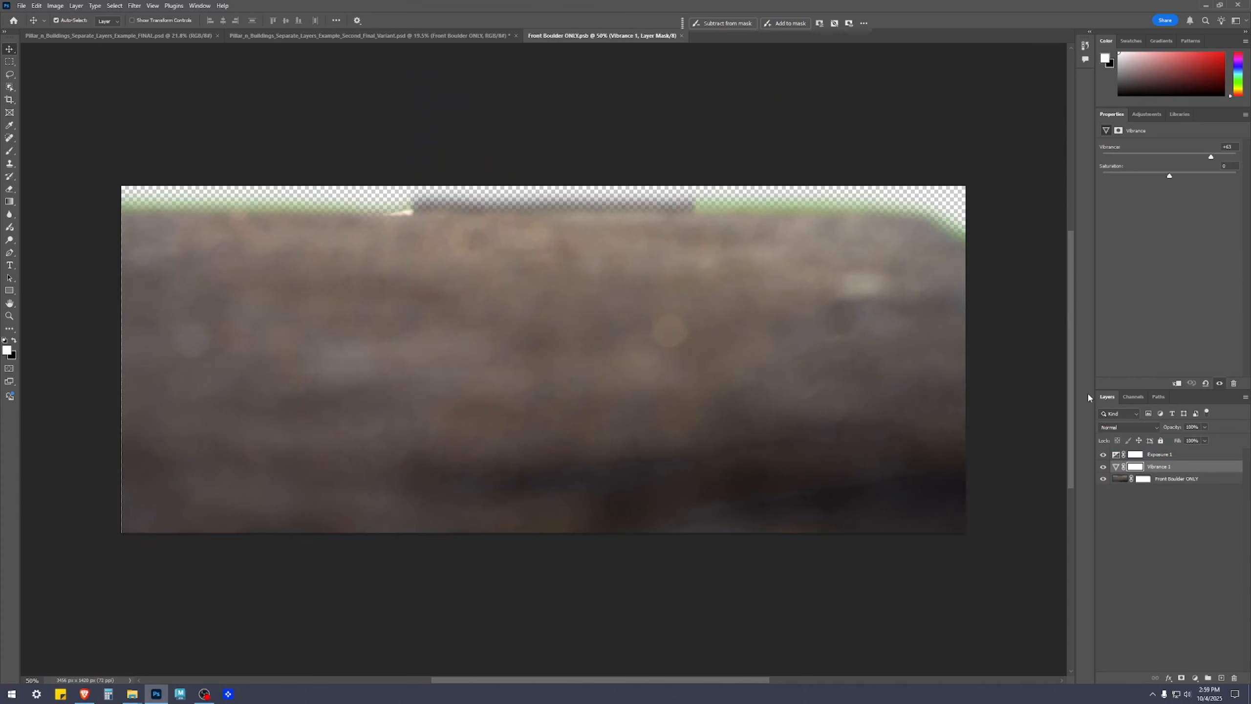
click(1183, 454)
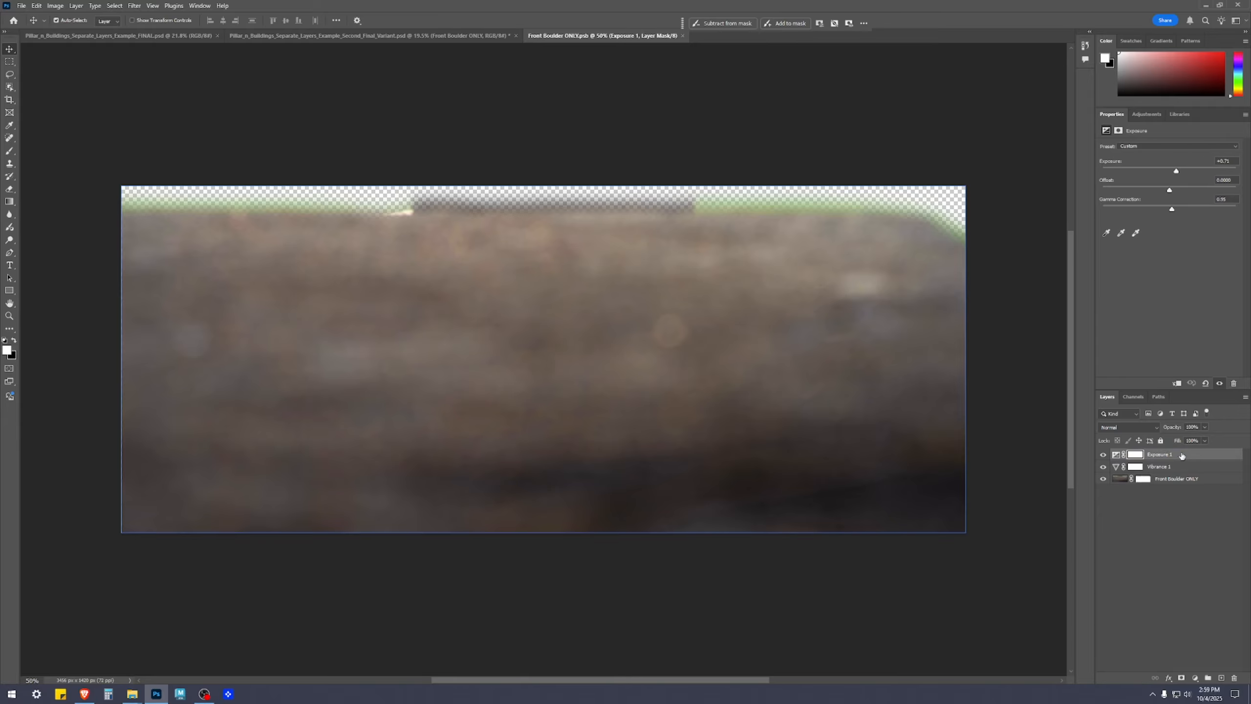
click(1103, 455)
click(1103, 455)
click(1103, 454)
click(1103, 454)
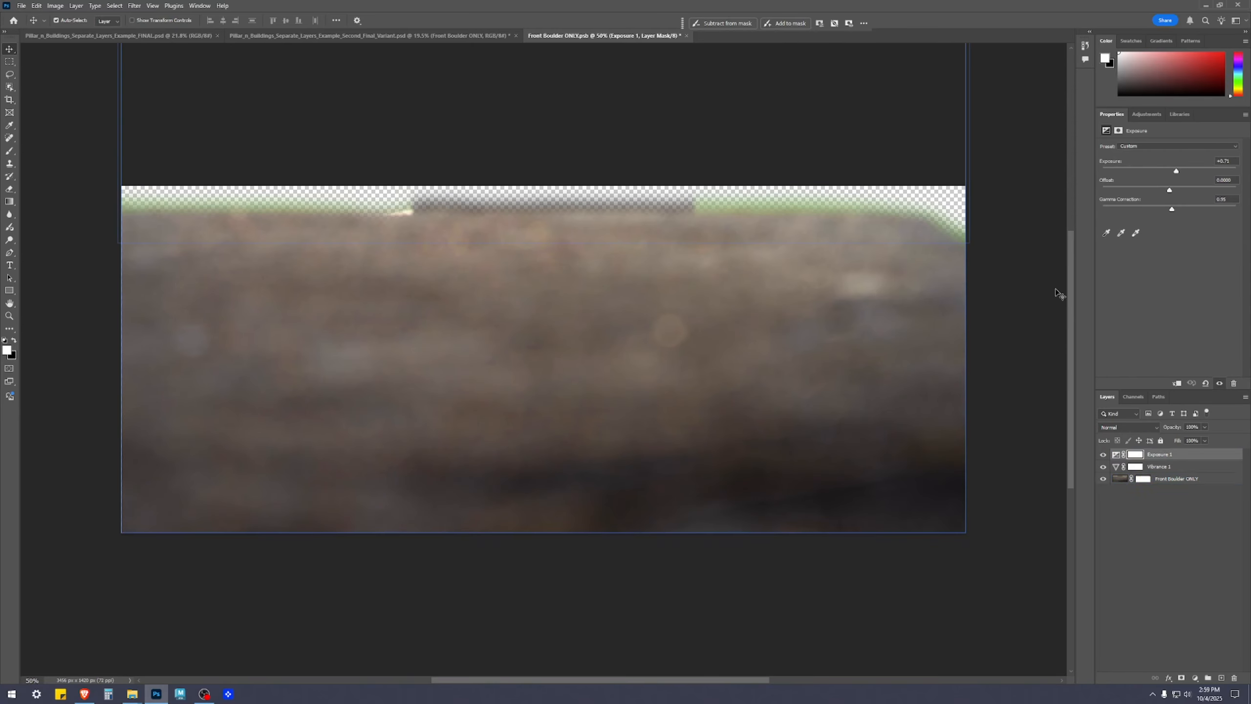
Paint black on the Exposure 1 layer mask along the boulder's upper edge to remove the brightening there
click(1135, 454)
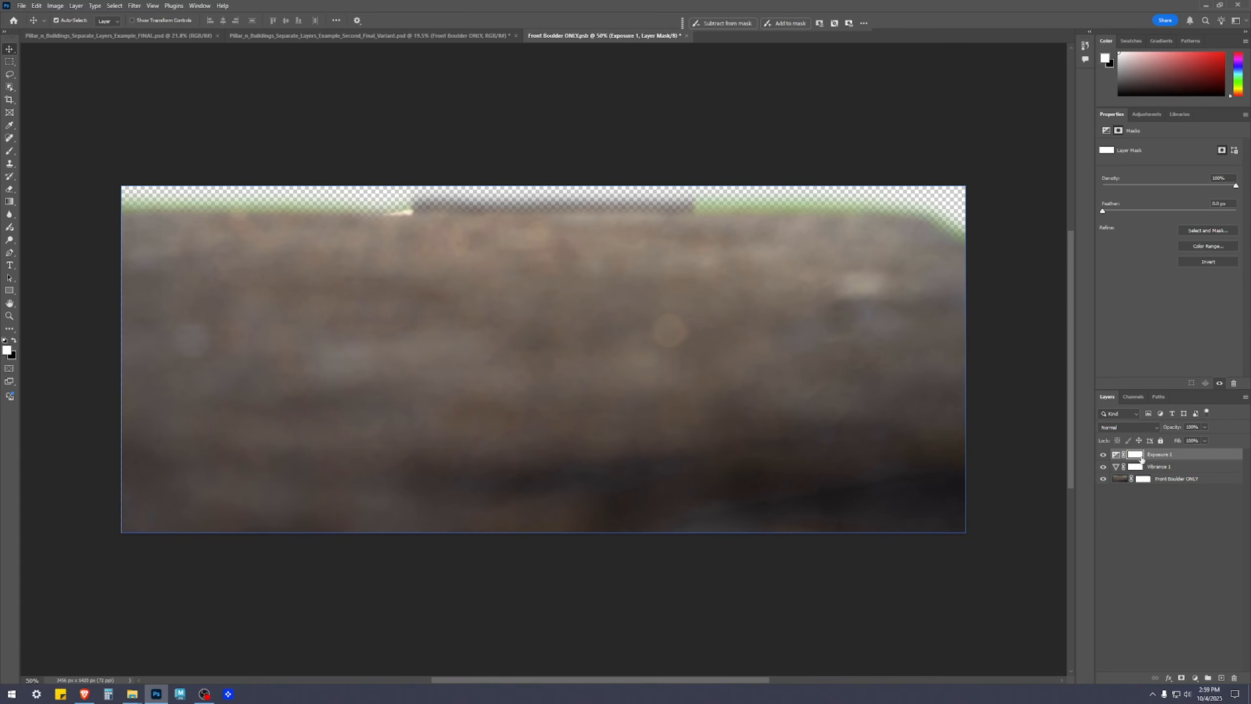
key(b)
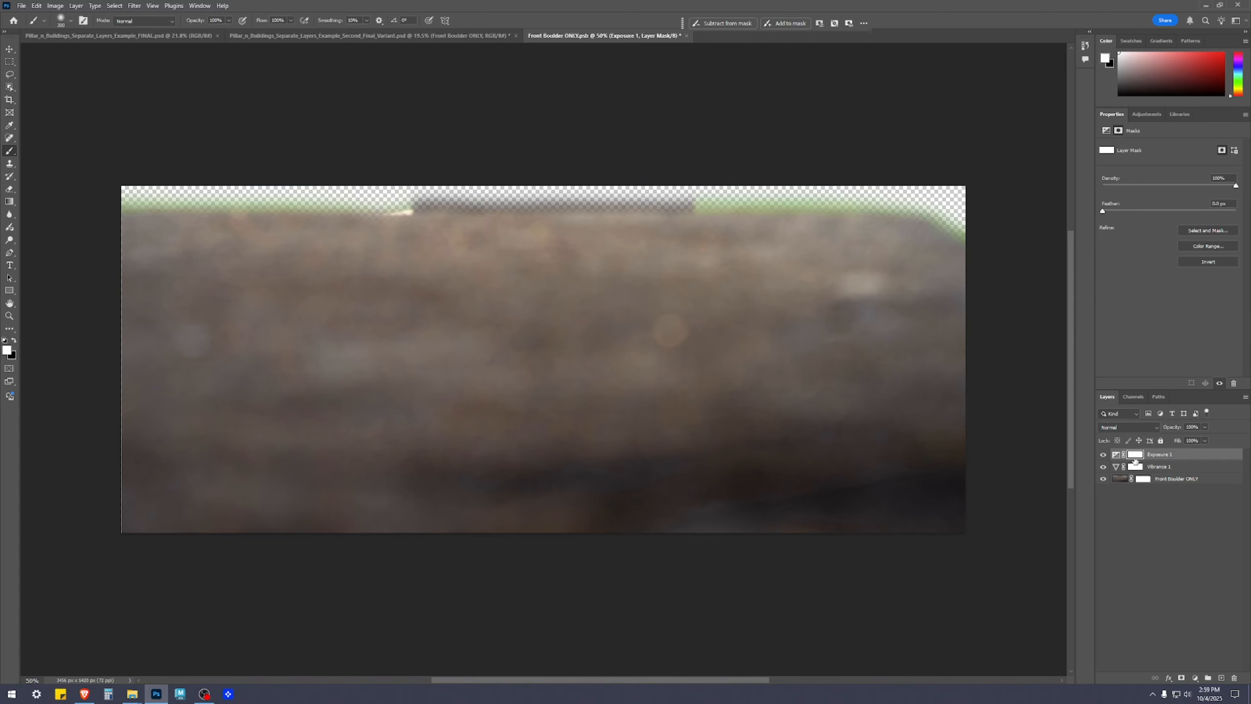
click(1104, 455)
click(1104, 455)
key(x)
scroll(771, 224, up, 3)
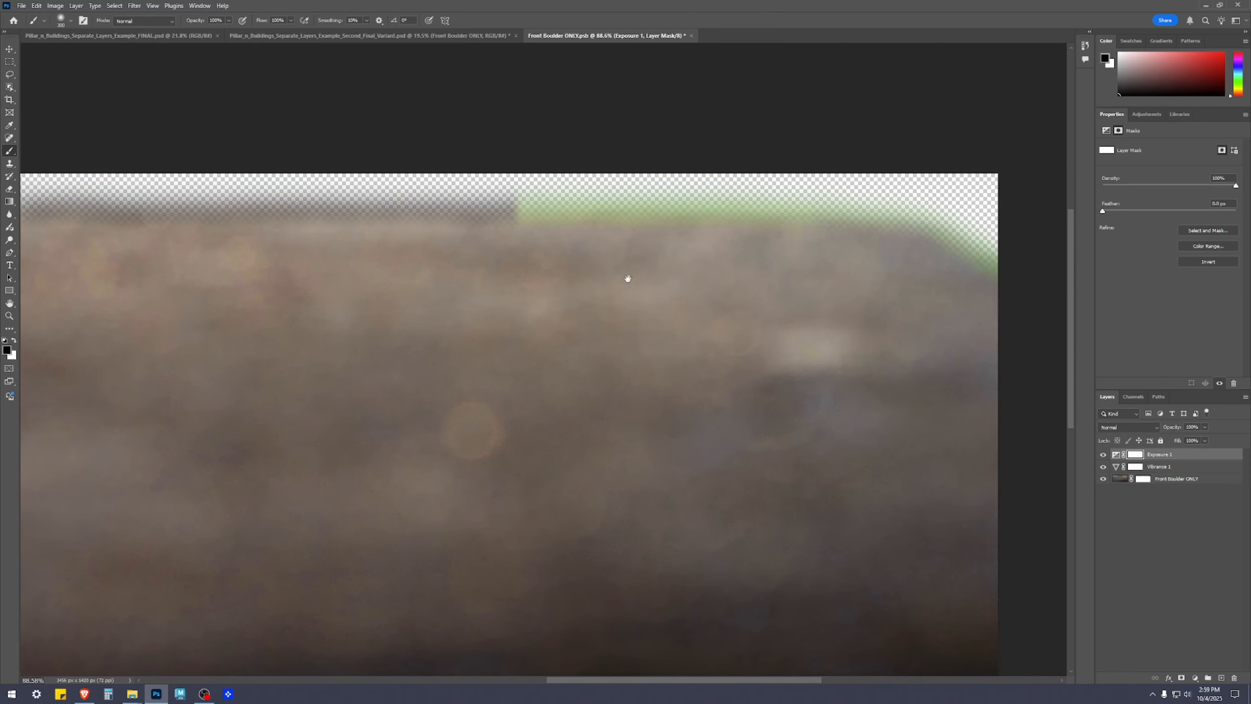
drag(435, 280, 556, 285)
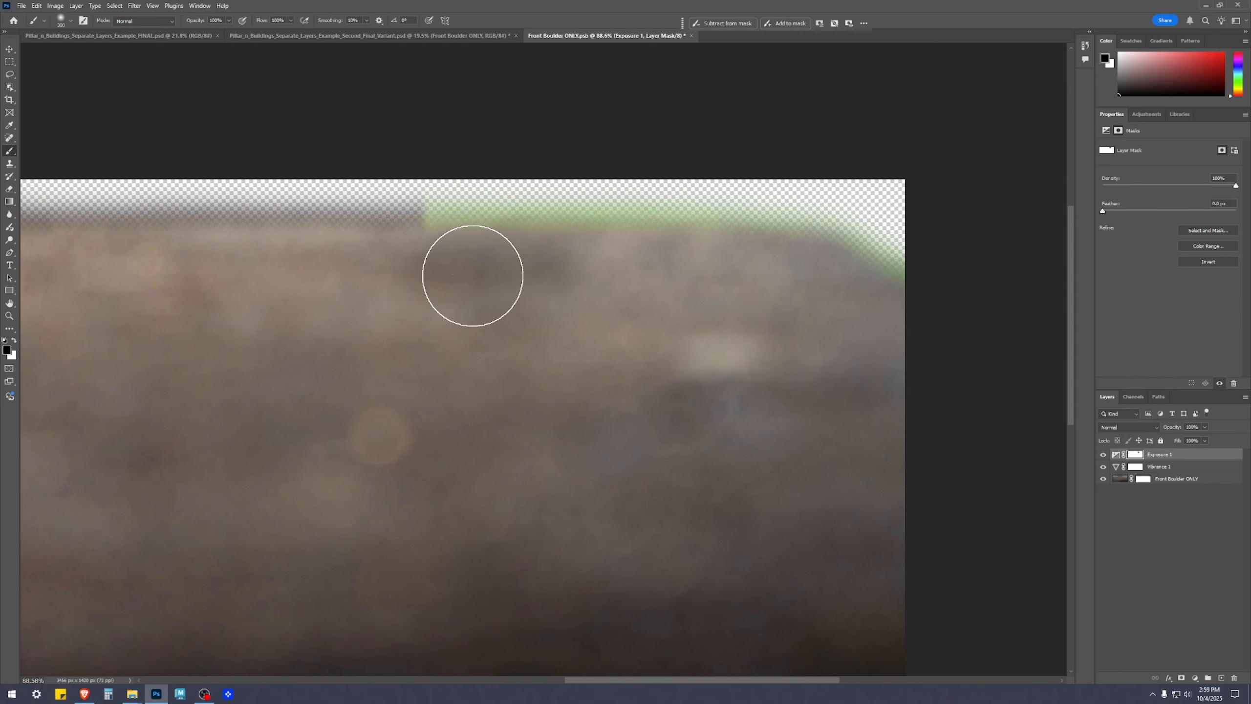
mouse_move(473, 272)
mouse_down()
mouse_move(687, 271)
mouse_move(575, 269)
mouse_move(758, 286)
mouse_move(654, 269)
mouse_move(814, 306)
mouse_move(776, 274)
mouse_move(866, 307)
mouse_move(792, 281)
mouse_move(482, 269)
mouse_move(562, 260)
mouse_move(299, 273)
mouse_move(451, 280)
mouse_move(217, 274)
mouse_up()
mouse_move(317, 294)
mouse_down()
mouse_move(791, 318)
mouse_move(234, 303)
mouse_up()
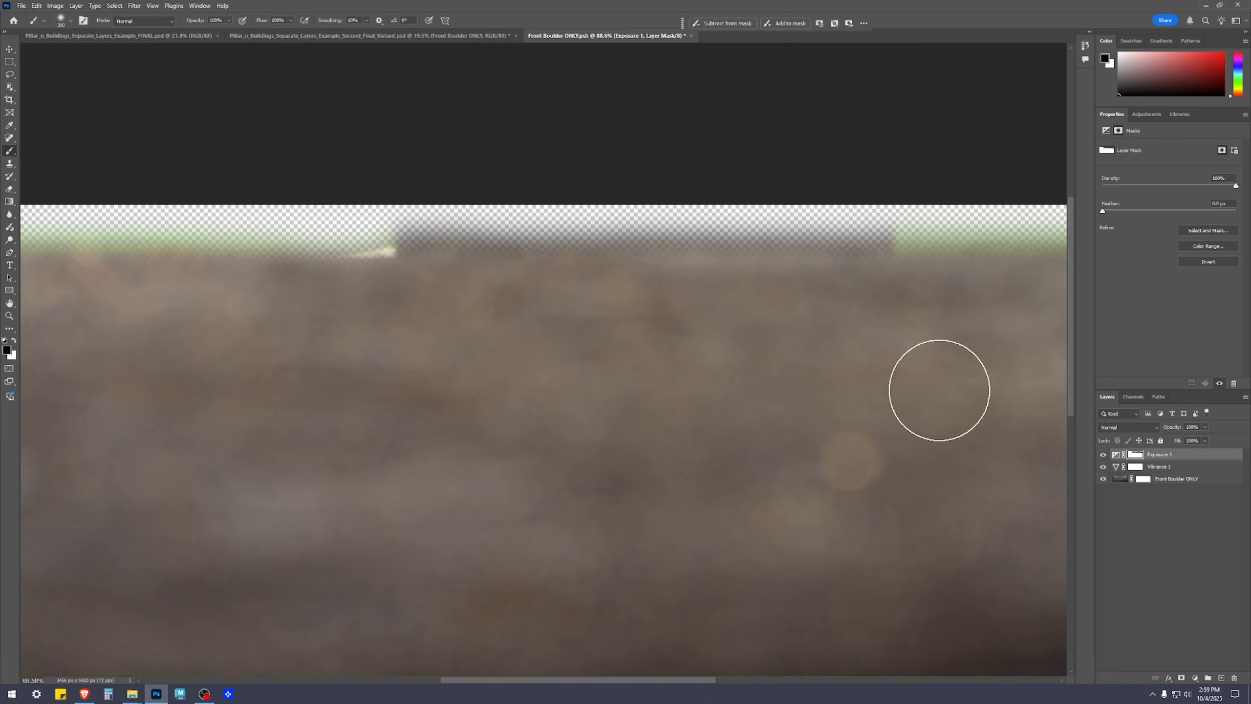
drag(502, 315, 835, 335)
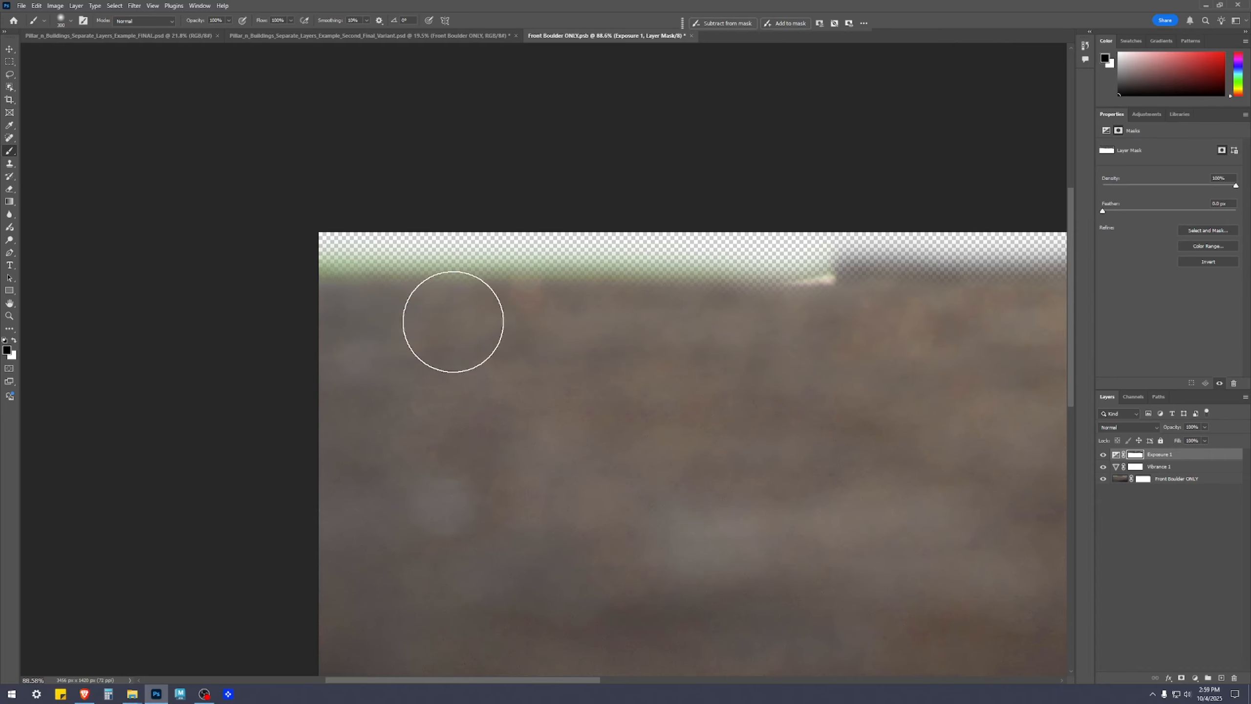
Paint white on the Exposure 1 mask in a band across the boulder just below its upper edge
scroll(614, 405, down, 5)
scroll(989, 429, up, 3)
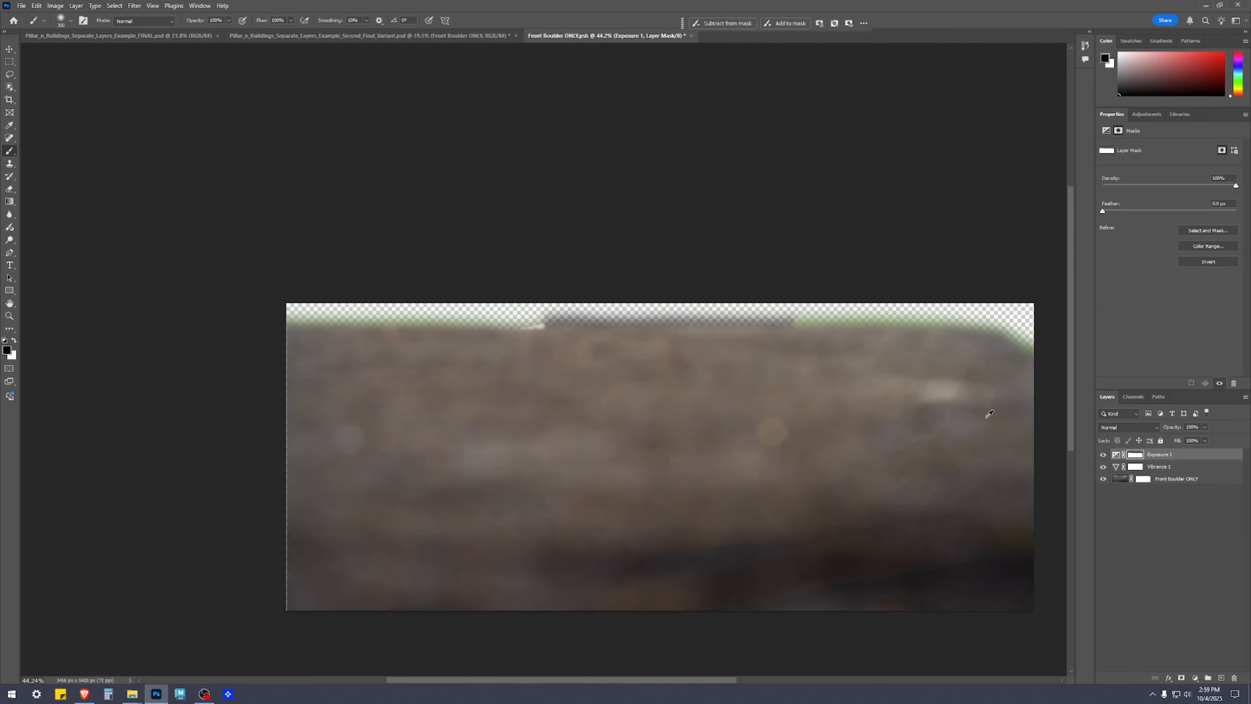
drag(972, 371, 788, 335)
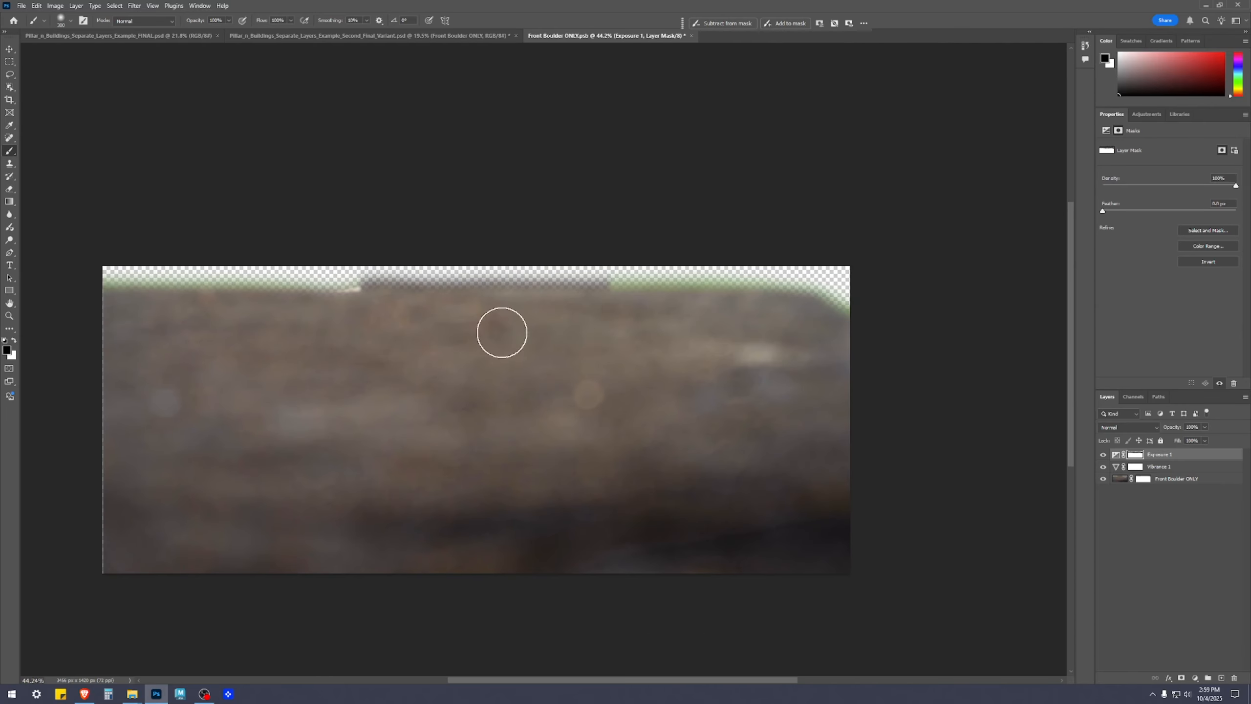
key(x)
mouse_move(141, 334)
mouse_down()
mouse_move(681, 337)
mouse_move(753, 340)
mouse_up()
key(ctrl+z)
mouse_move(139, 346)
mouse_down()
mouse_move(700, 334)
mouse_move(809, 355)
mouse_move(841, 386)
mouse_up()
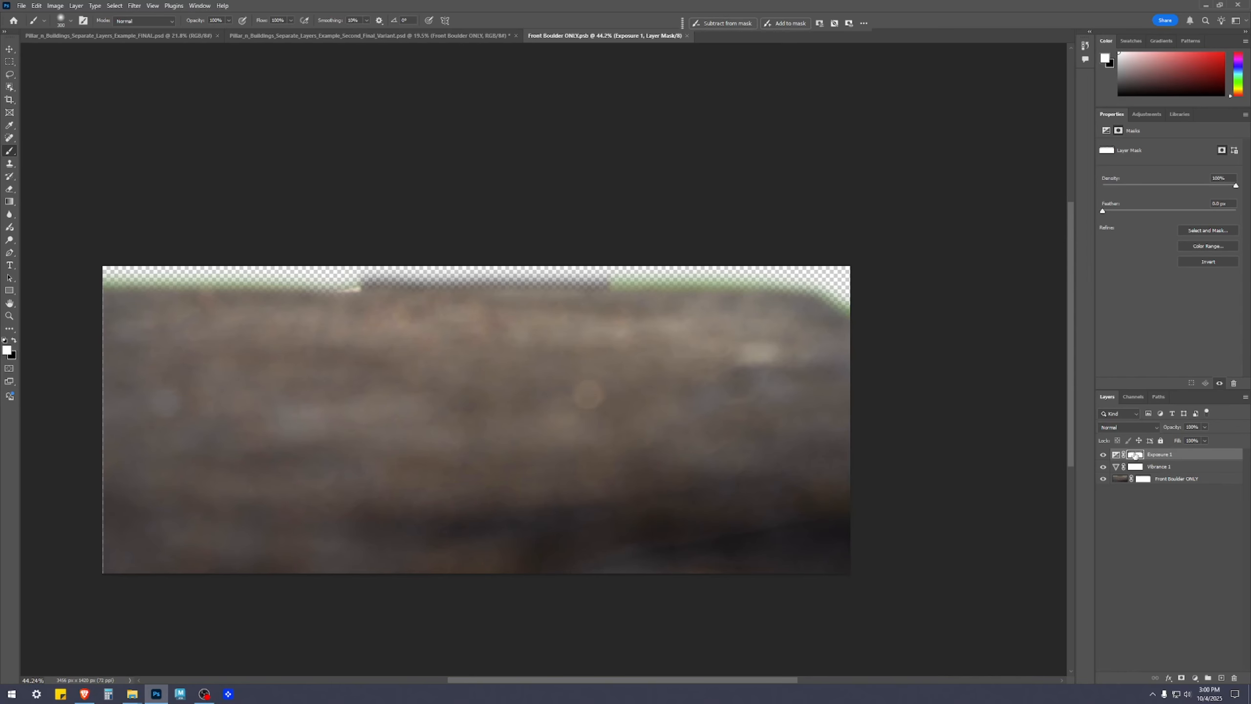
Save and close the Front Boulder ONLY document and check the boulder's upper edge in the composite
key(v)
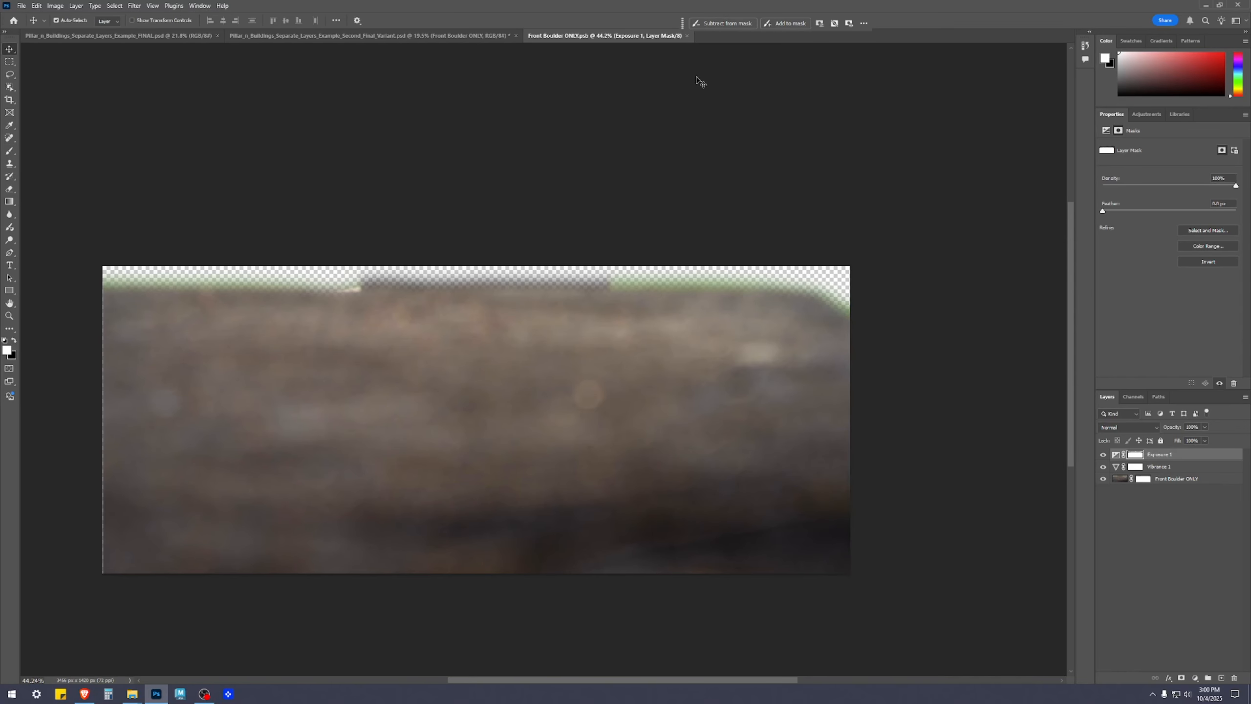
click(688, 36)
scroll(823, 499, up, 4)
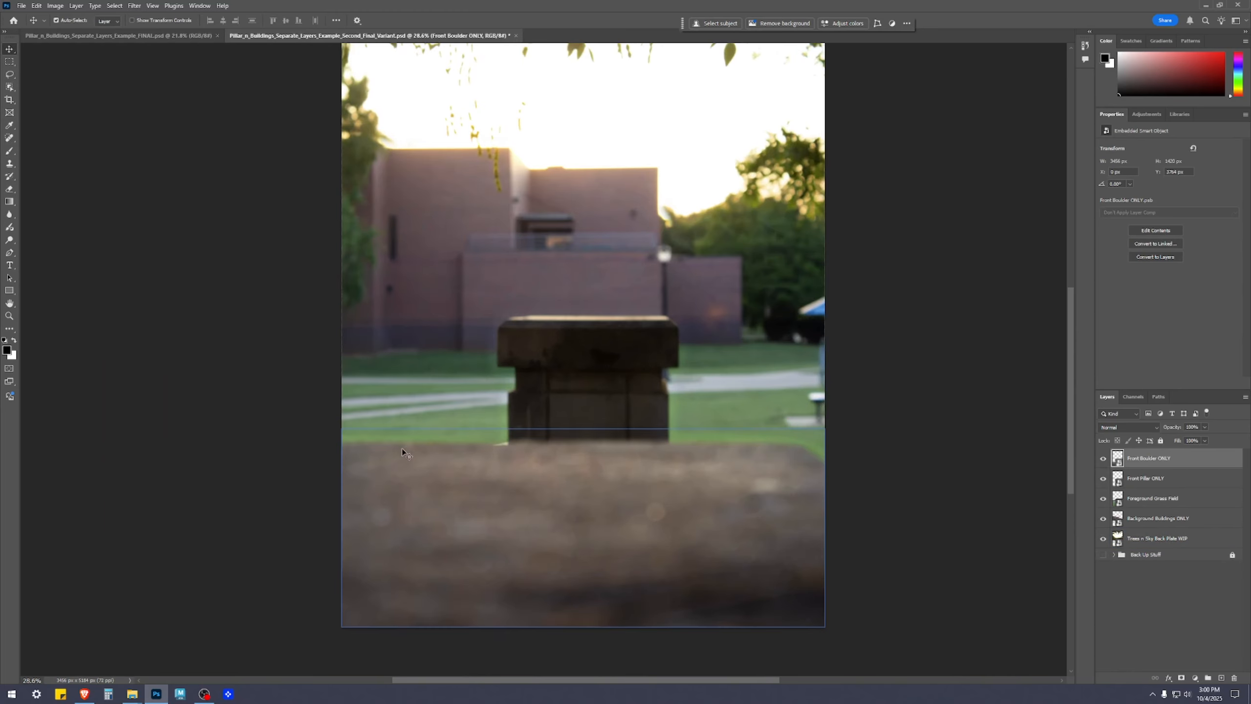
scroll(882, 483, up, 9)
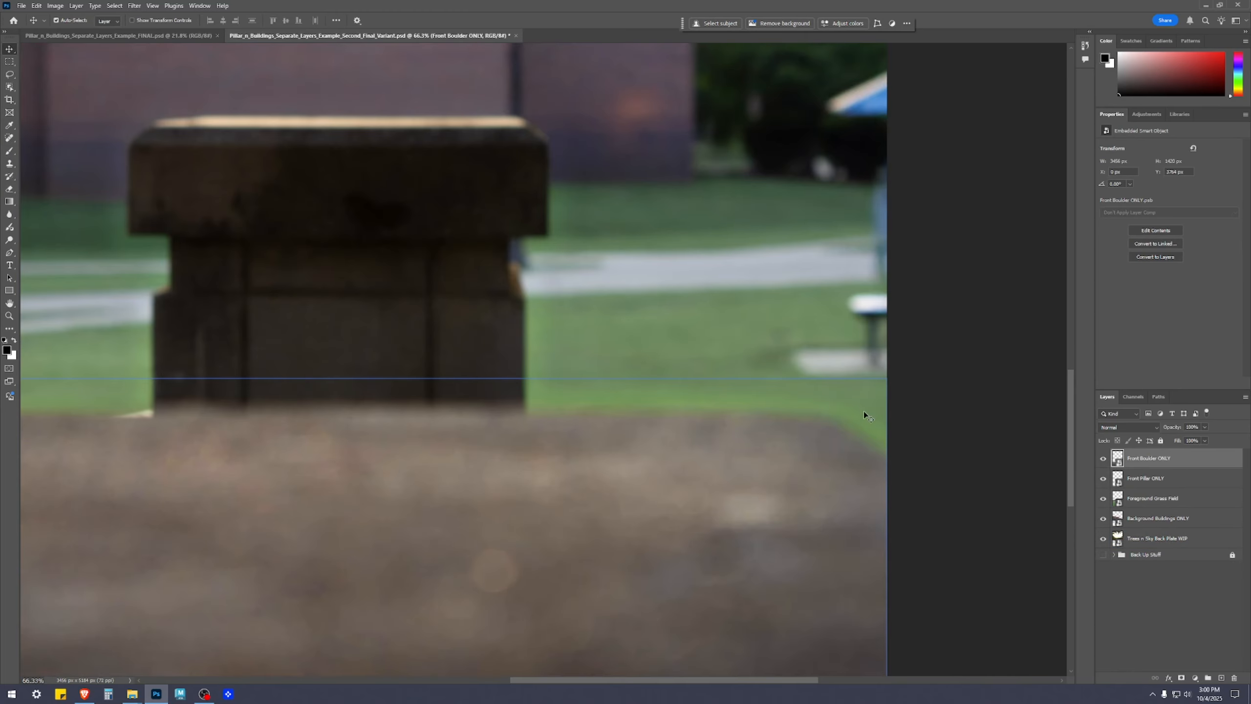
Reopen the Front Boulder ONLY smart object and paint black with a smaller brush on the Exposure 1 mask along the boulder's upper edge
double_click(1117, 457)
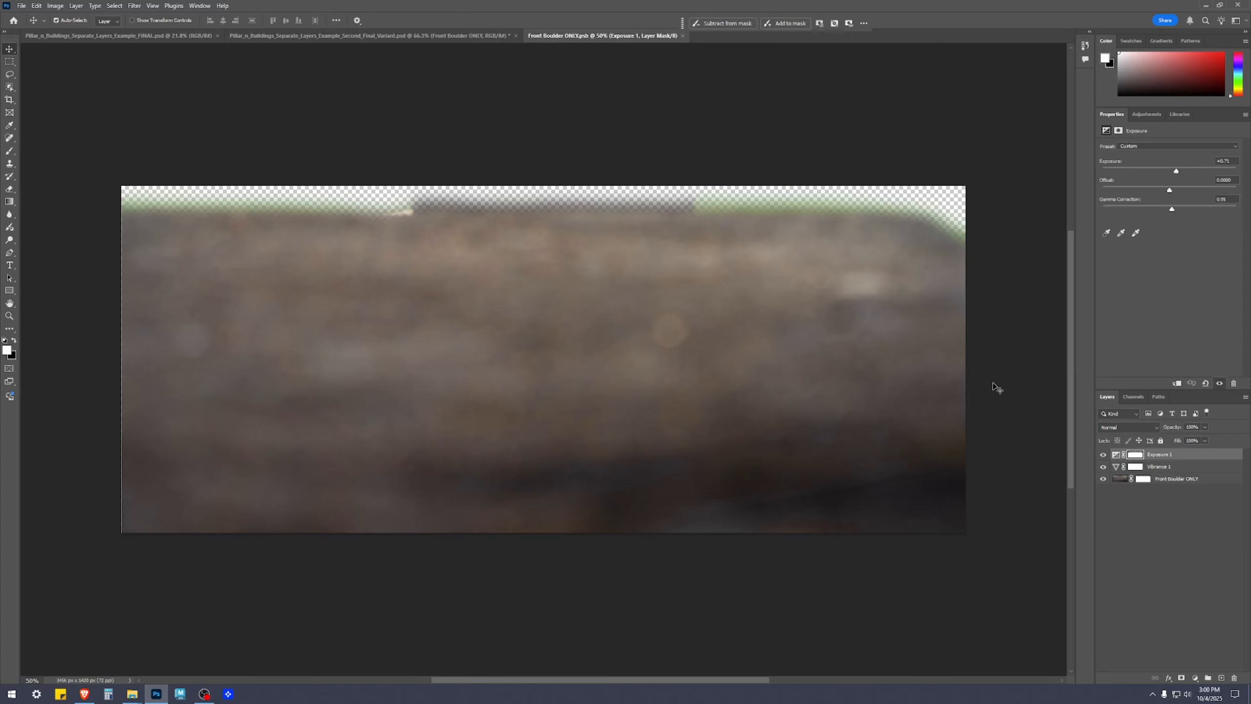
scroll(926, 242, up, 3)
click(1132, 455)
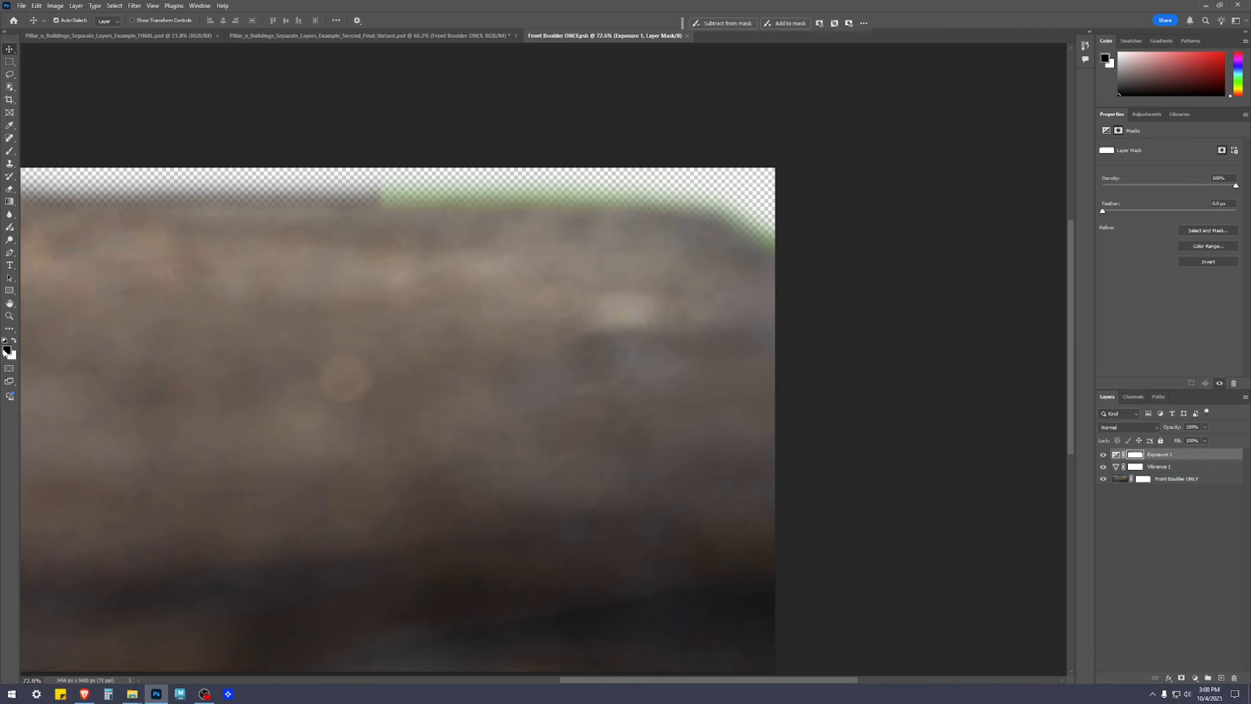
key(b)
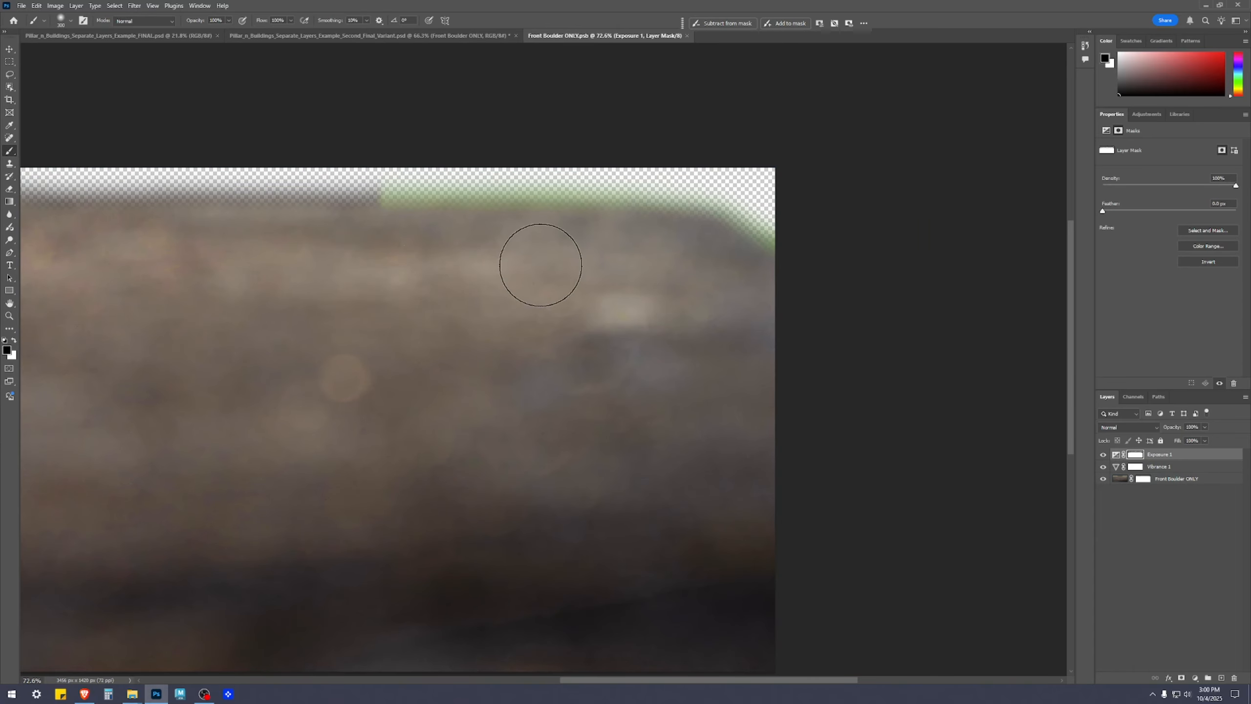
key(bracketleft)
key(bracketleft)
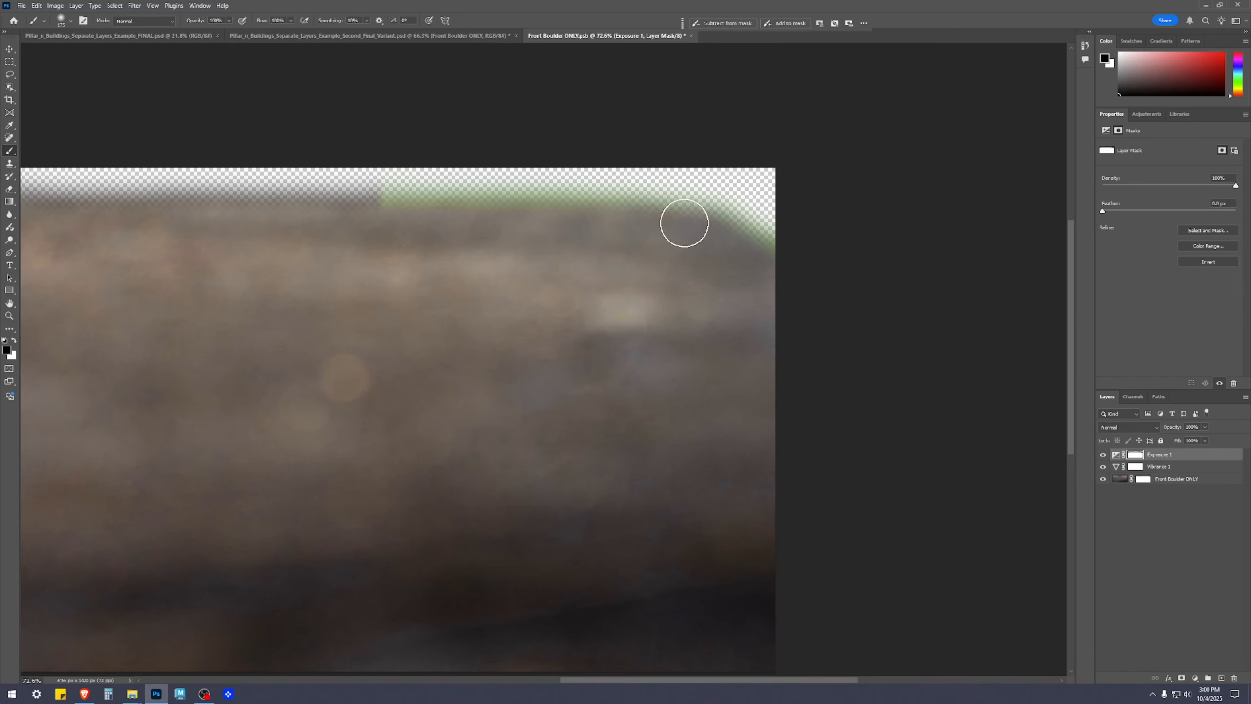
scroll(467, 270, down, 4)
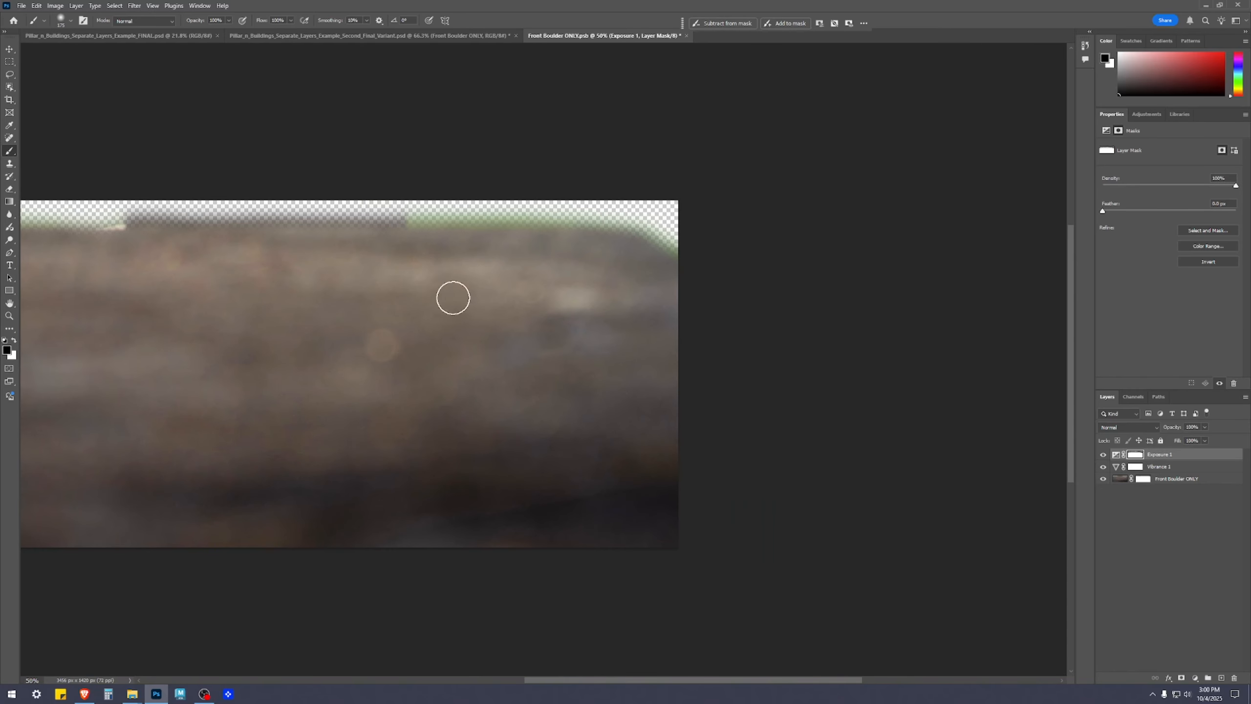
drag(340, 272, 573, 270)
scroll(673, 327, down, 4)
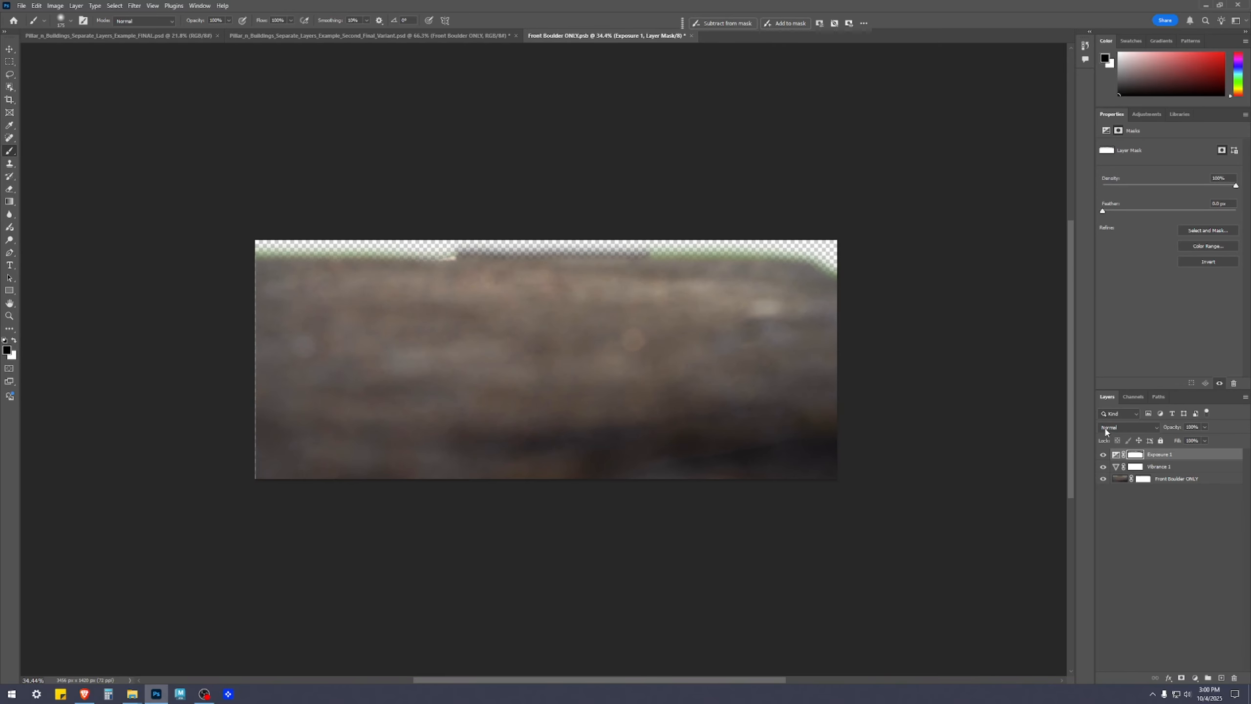
Compare the boulder with the Exposure 1 adjustment layer hidden and shown
click(1103, 455)
click(1103, 454)
click(1115, 455)
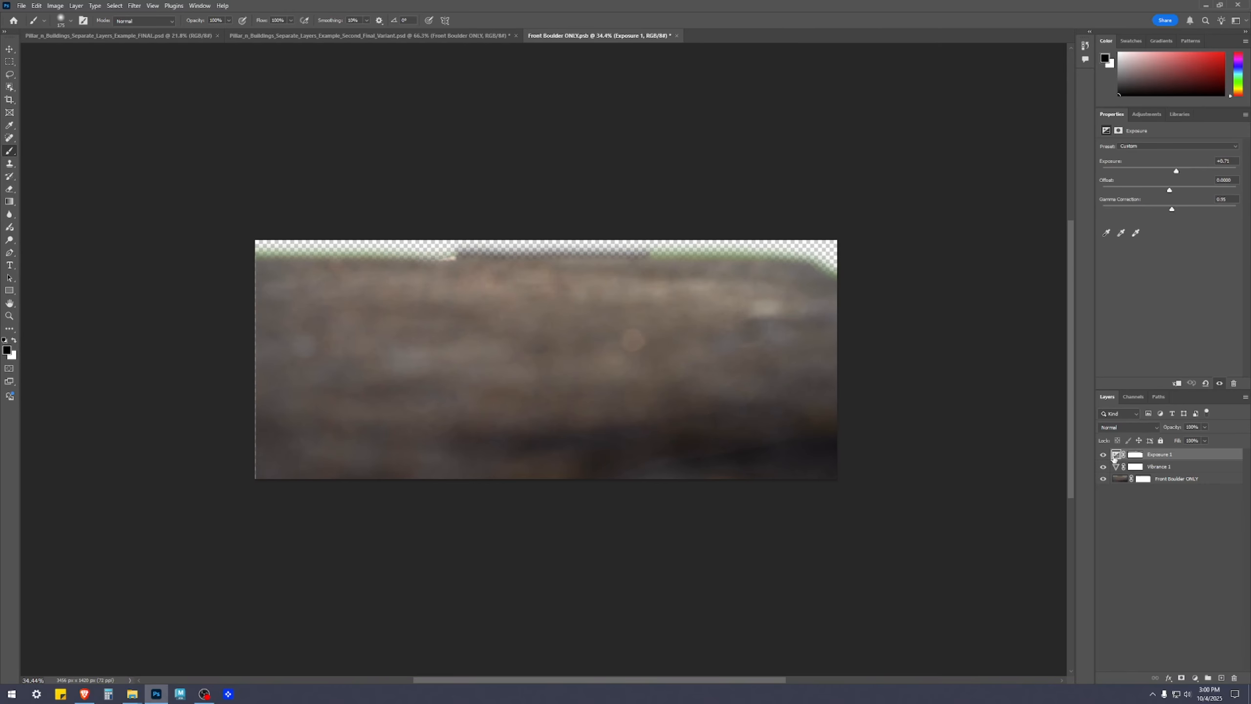
click(1104, 455)
click(1103, 454)
Save and close the Front Boulder ONLY document and compare the boulder with the pillar and background in the composite
click(1171, 545)
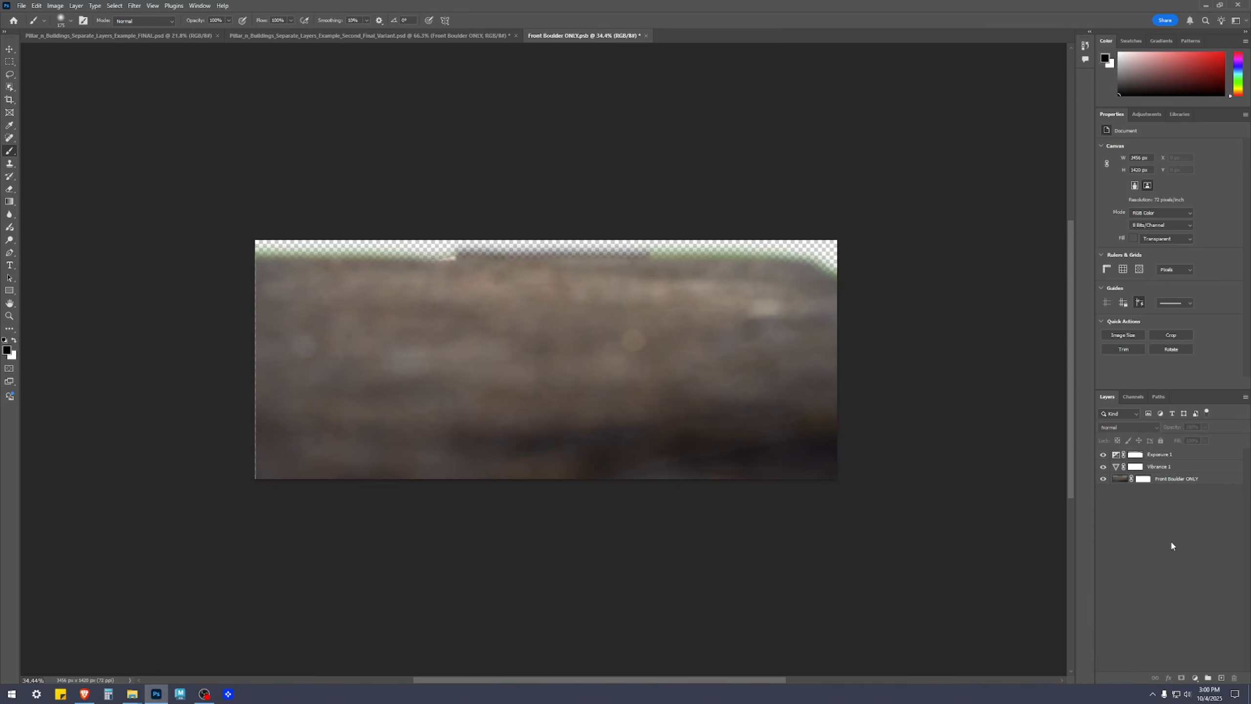
click(641, 36)
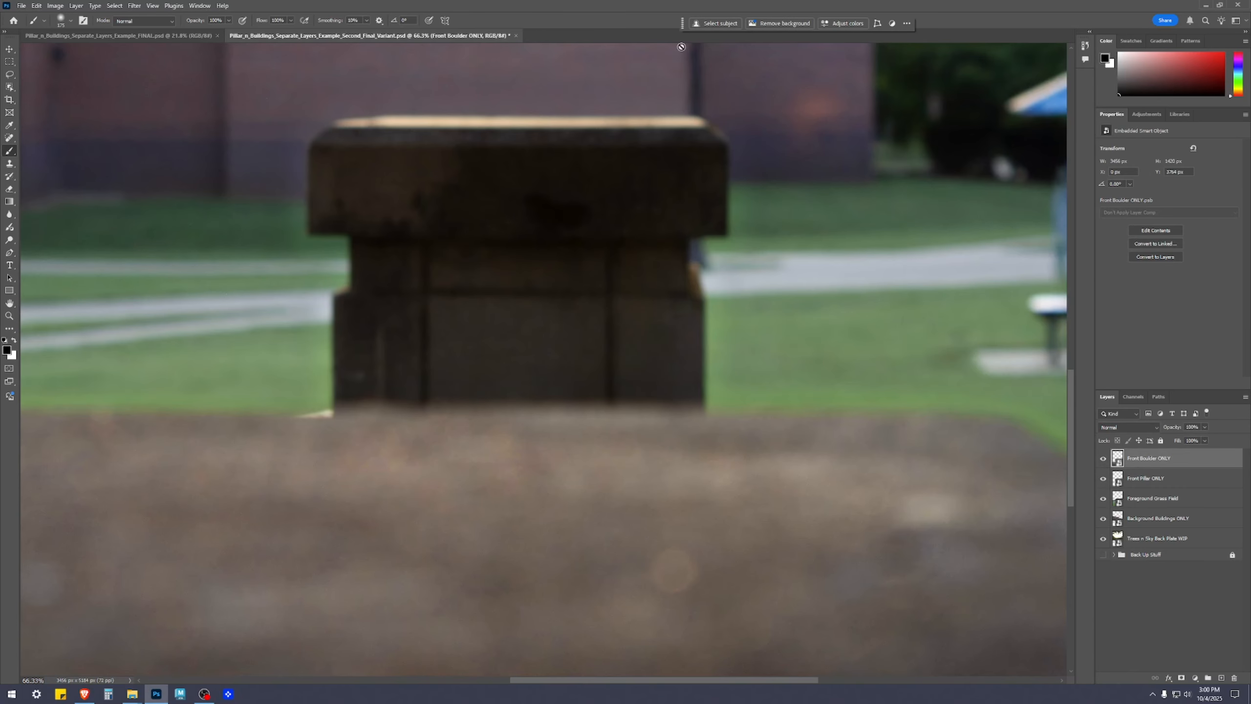
scroll(1000, 463, down, 3)
drag(998, 492, 819, 427)
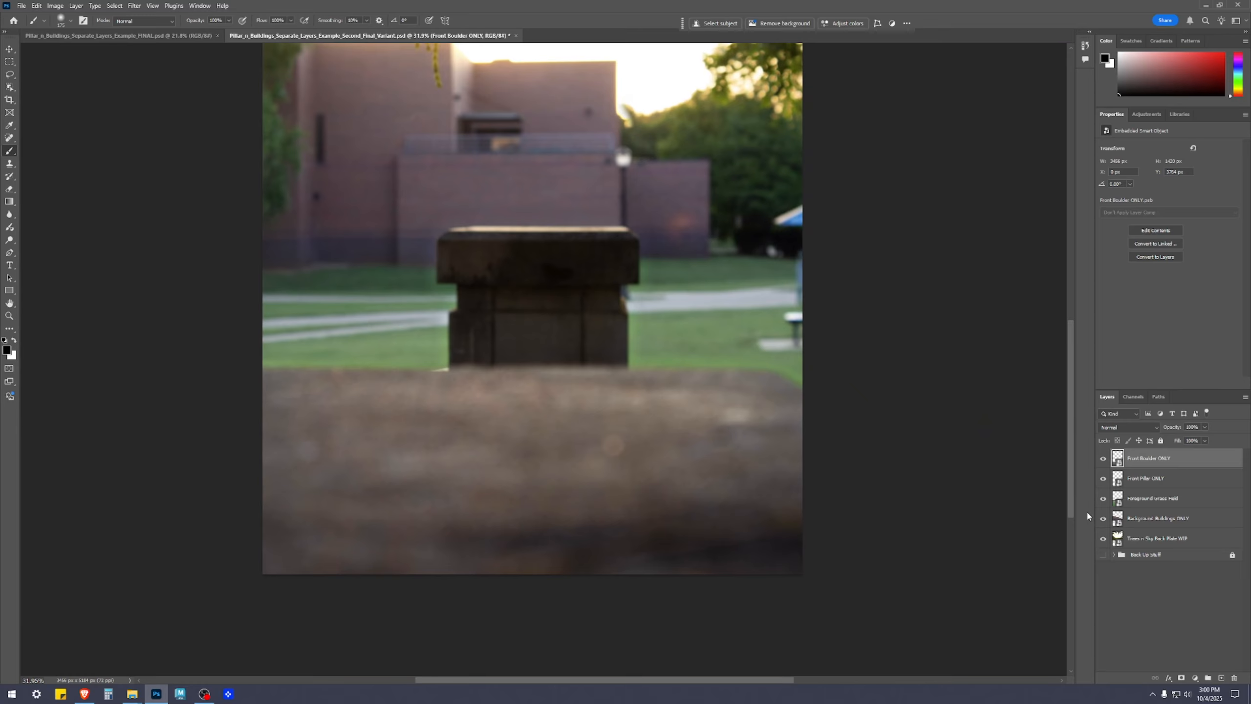
scroll(980, 526, down, 2)
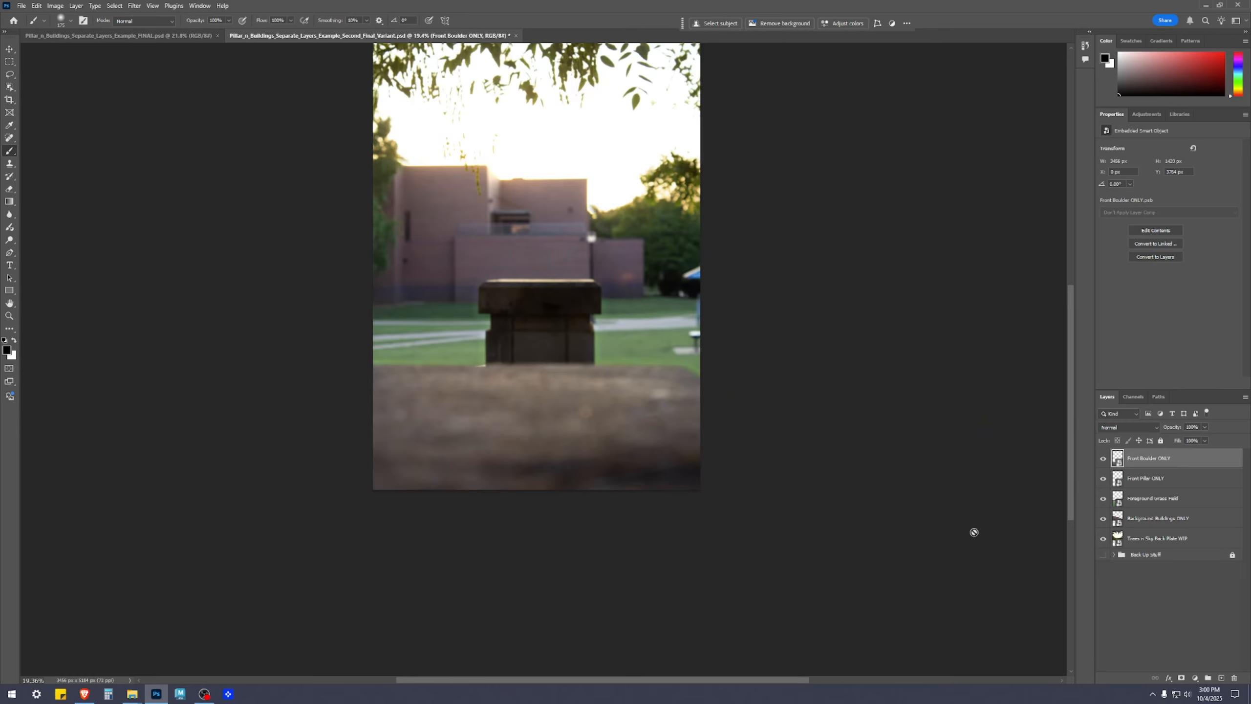
scroll(904, 544, up, 2)
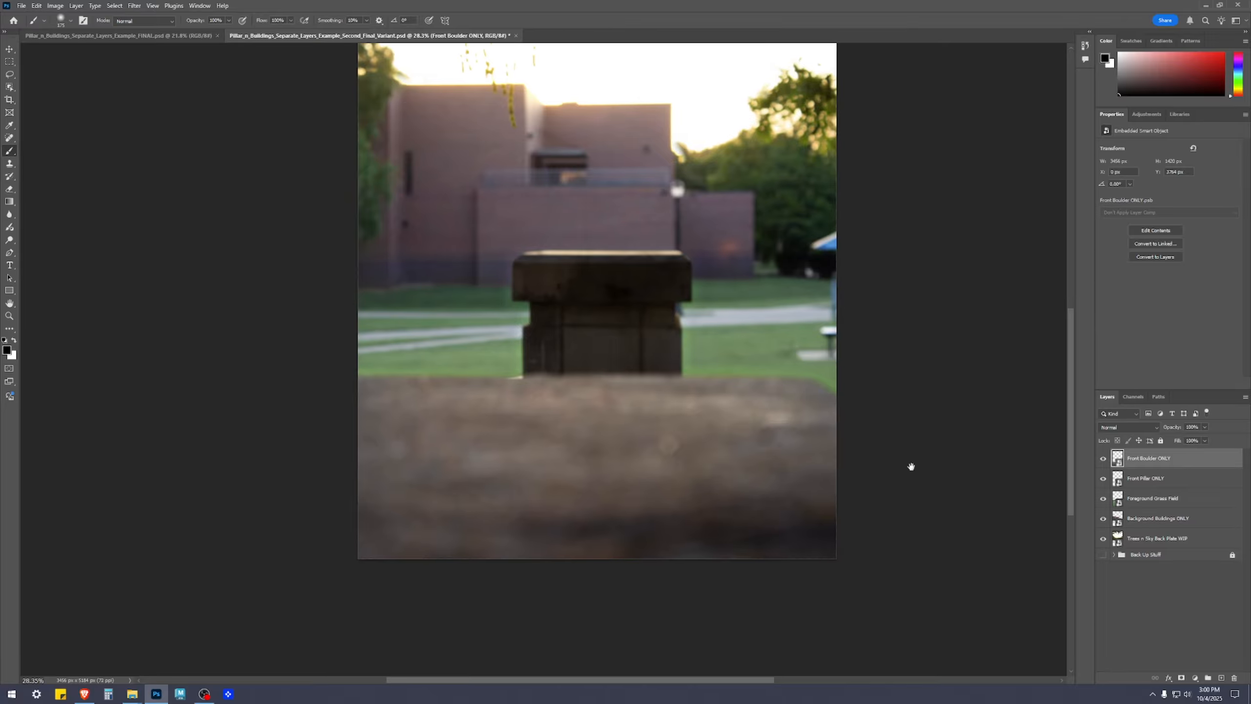
Paint black on the Vibrance 1 mask along the green upper edge in the Front Boulder ONLY smart object, and save and close it
double_click(1116, 459)
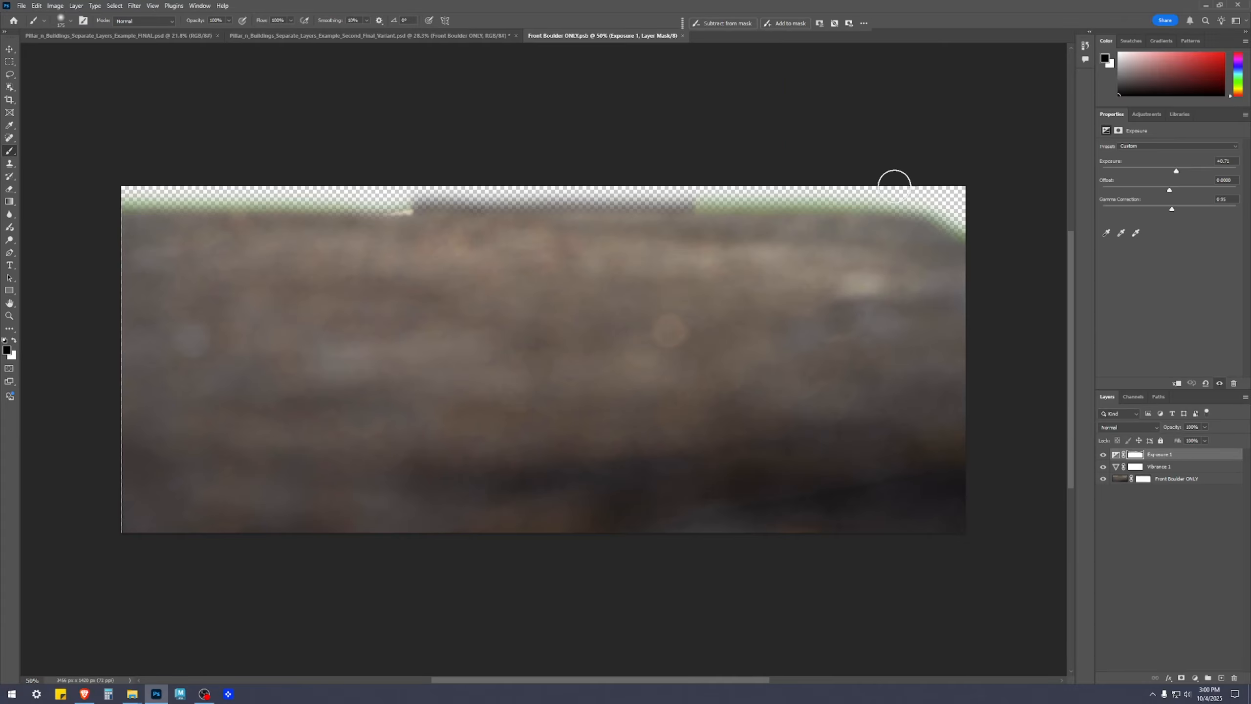
click(1133, 455)
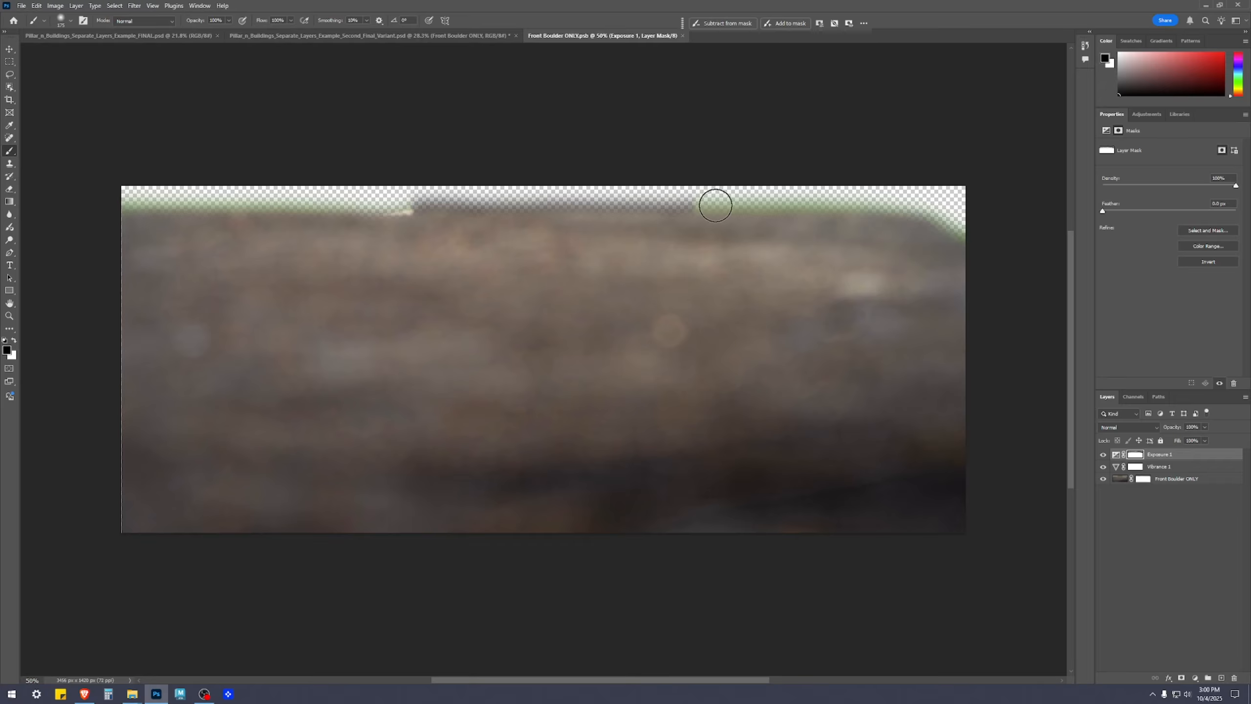
click(1135, 467)
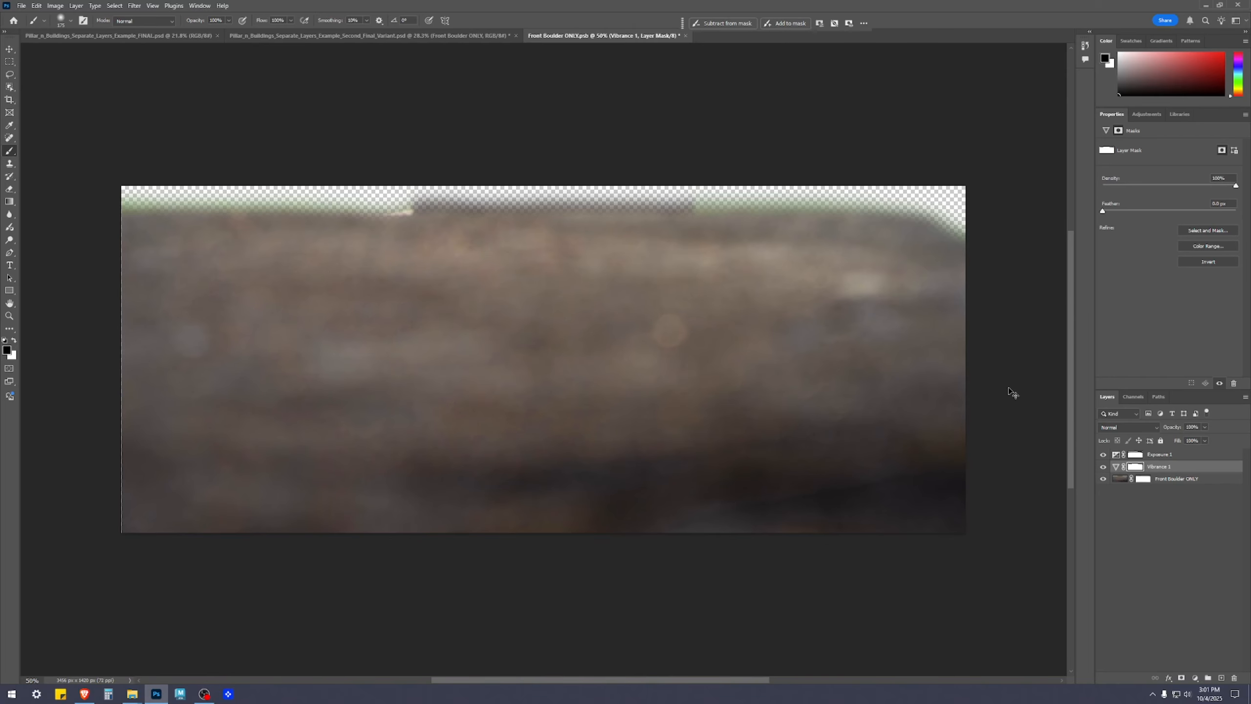
key(ctrl+s)
click(682, 36)
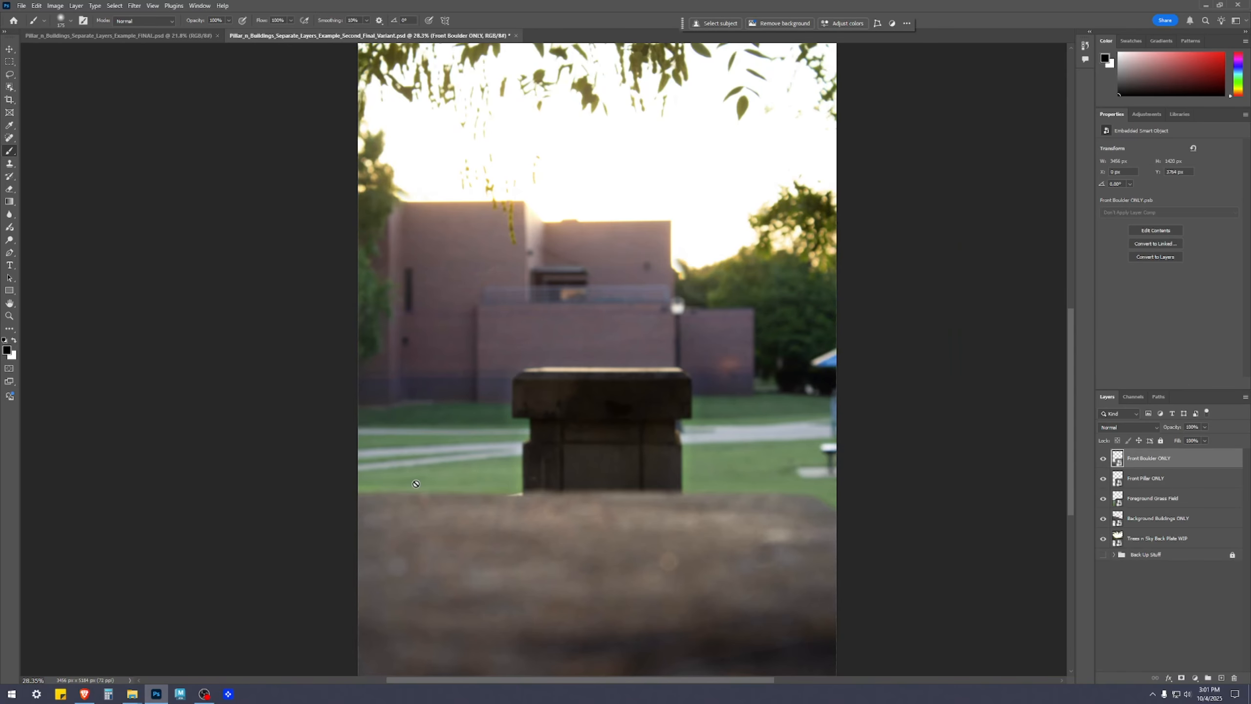
scroll(603, 523, down, 5)
scroll(821, 478, up, 3)
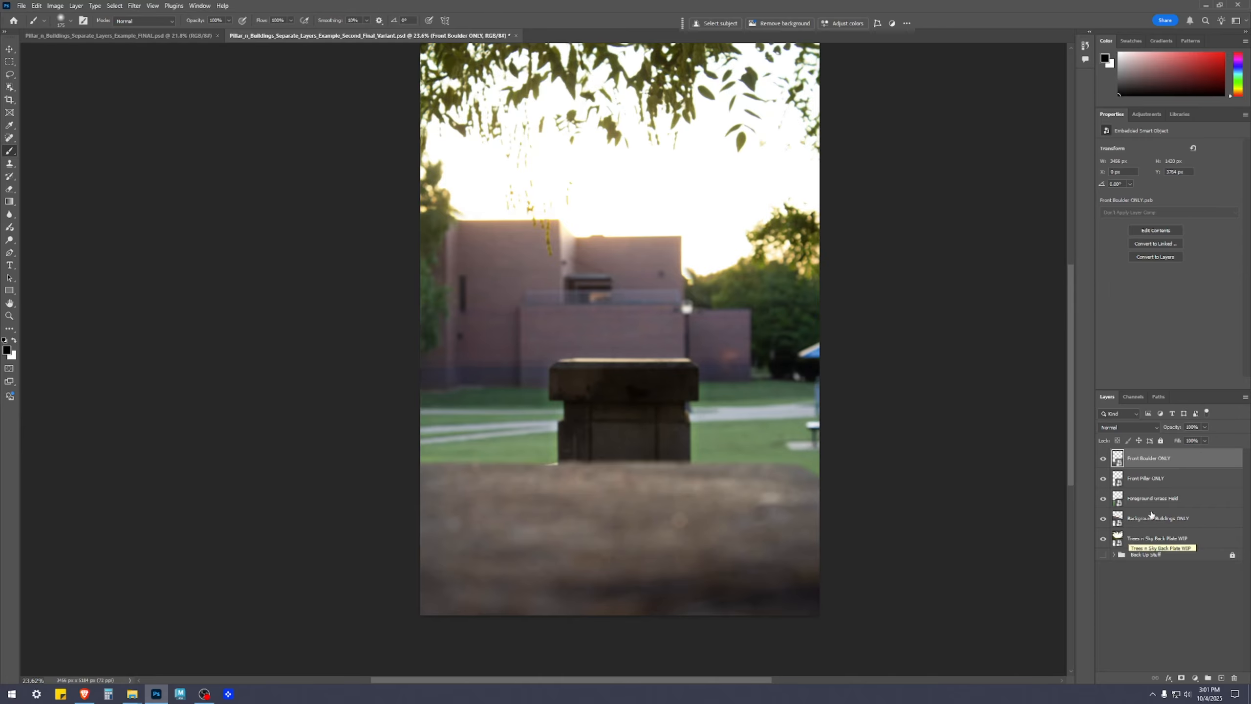
Open the Front Pillar ONLY smart object and raise its Exposure adjustment to about +0.9
double_click(1119, 482)
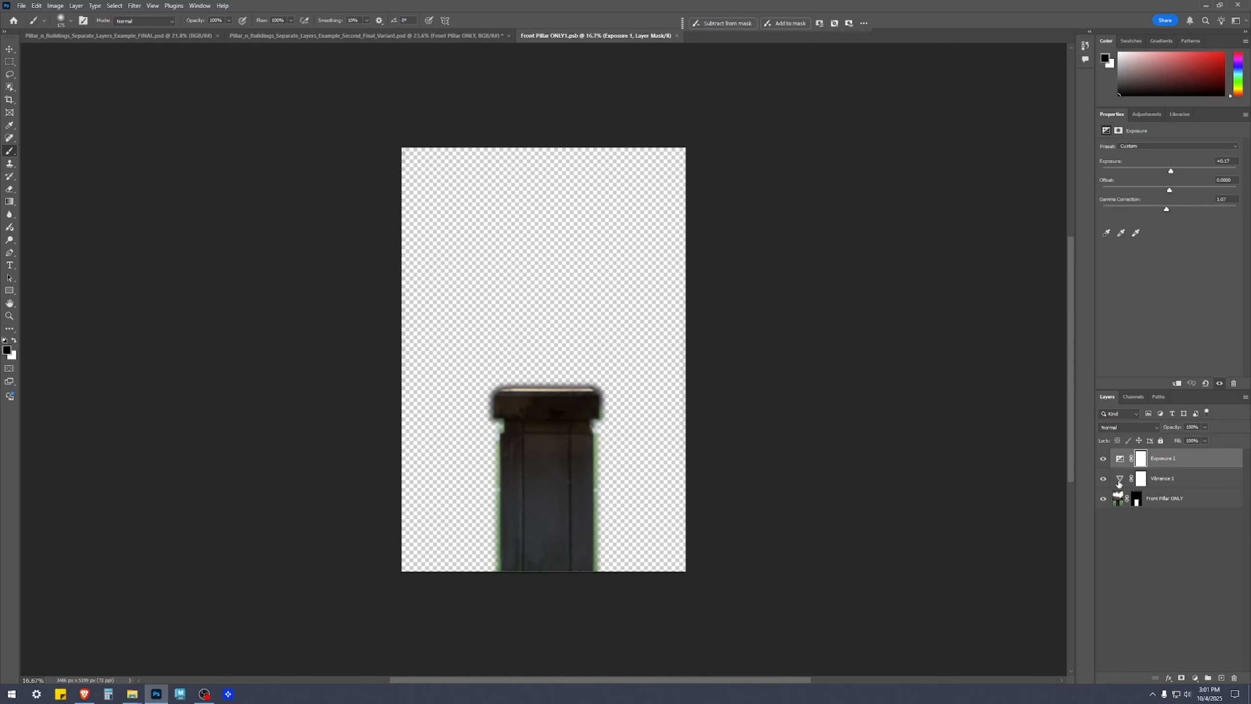
click(1164, 462)
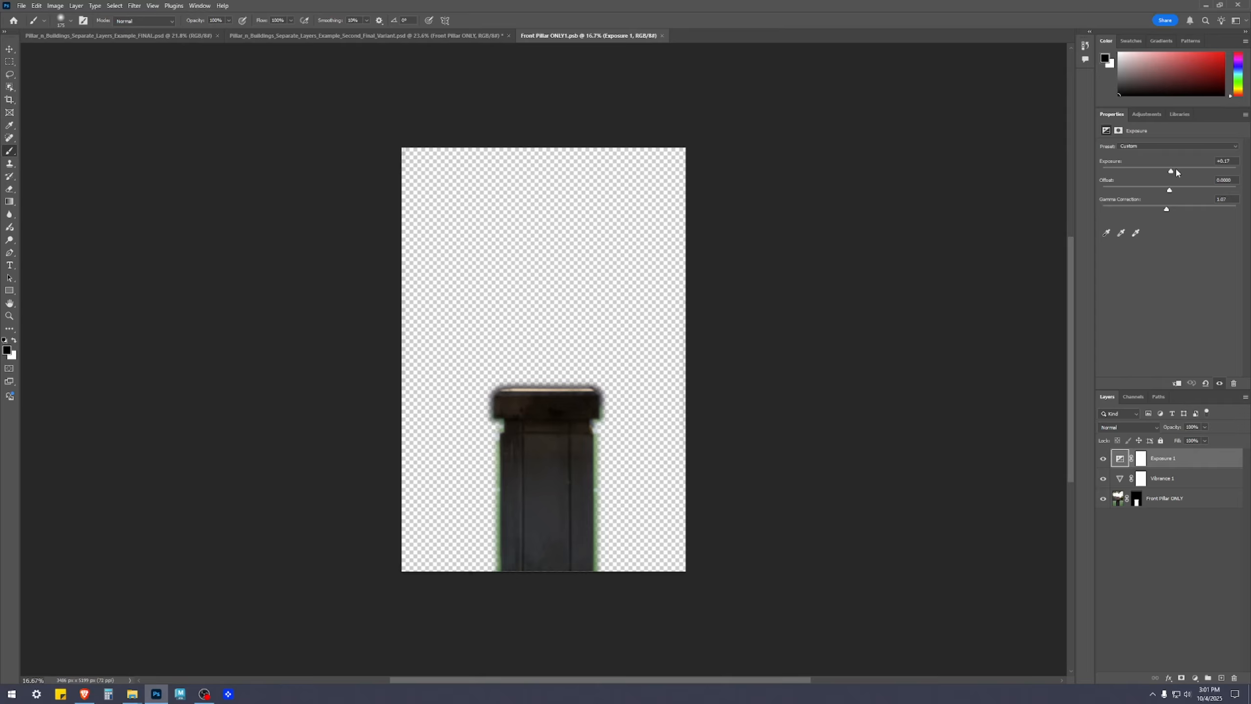
drag(1172, 173, 1178, 174)
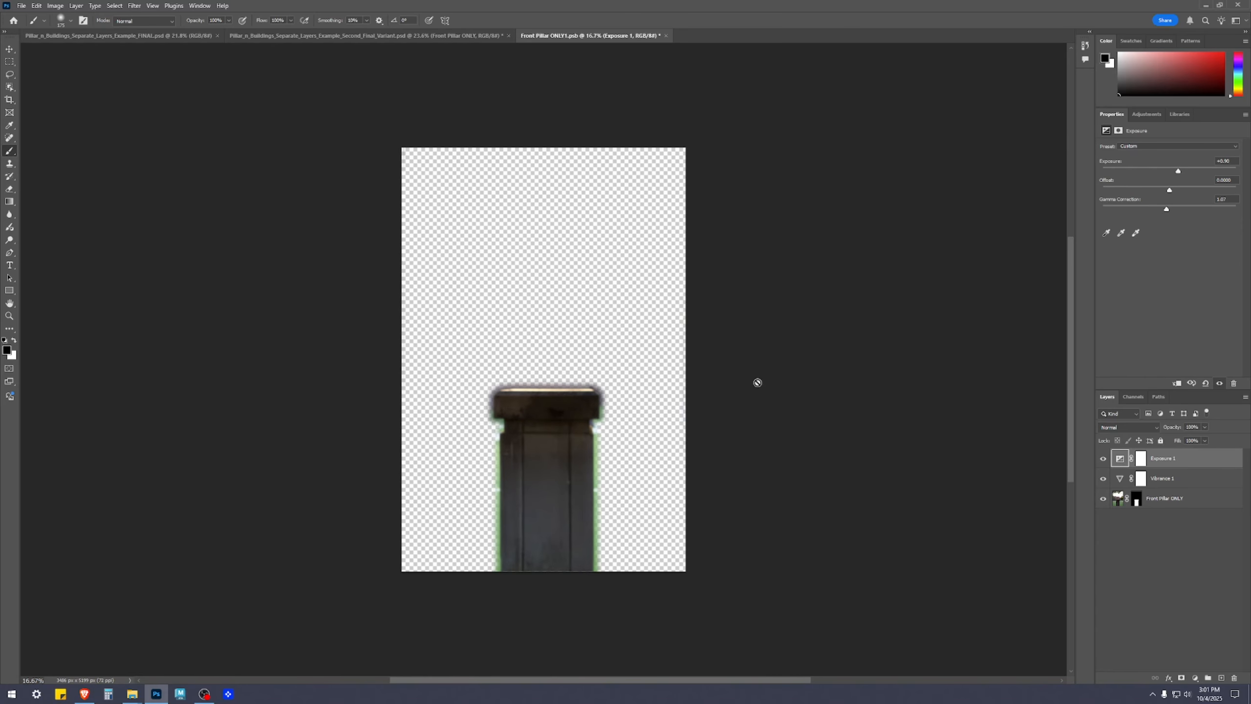
scroll(634, 407, up, 3)
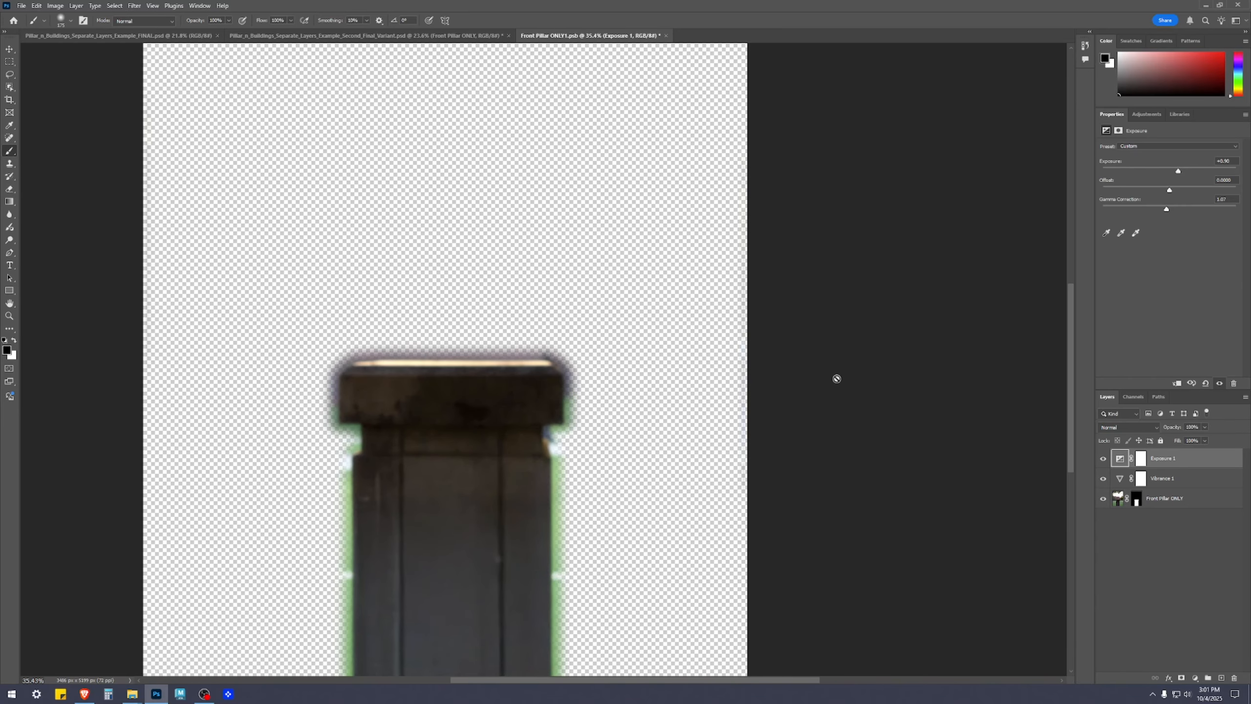
scroll(712, 466, down, 2)
Save and close the Front Pillar ONLY1 document and check the pillar's brightness and edges in the composite
key(ctrl+s)
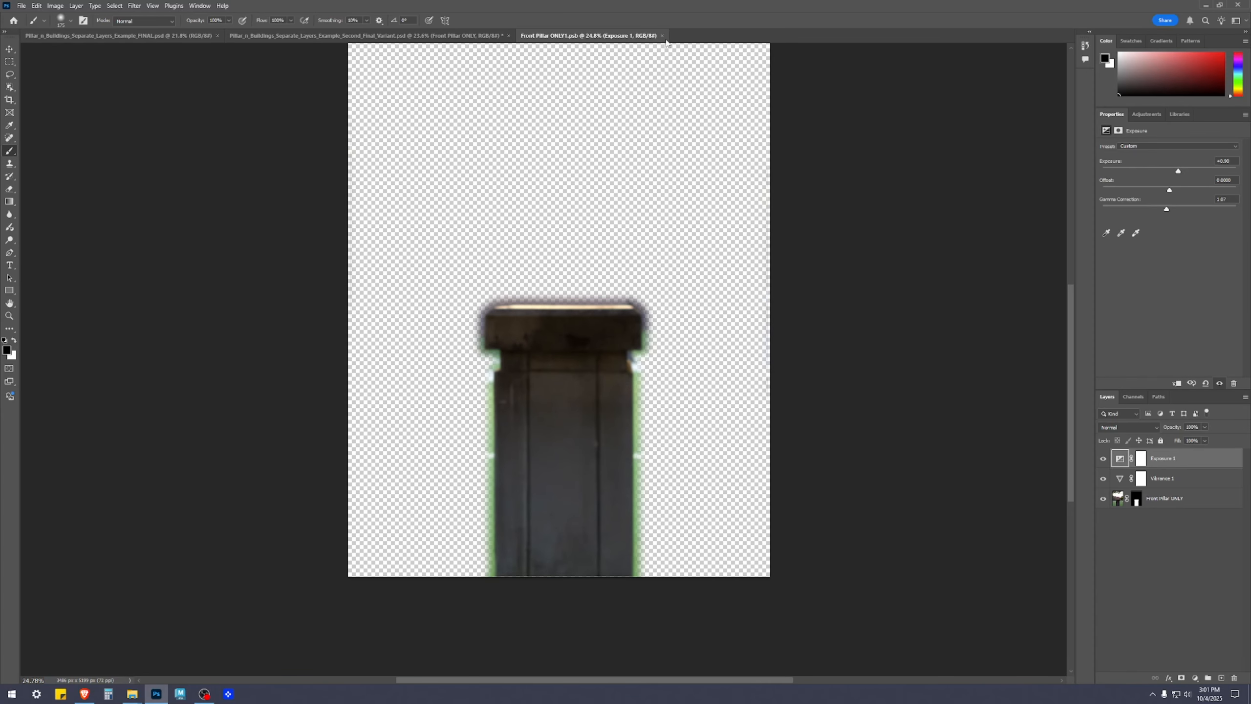
click(662, 36)
scroll(671, 466, up, 2)
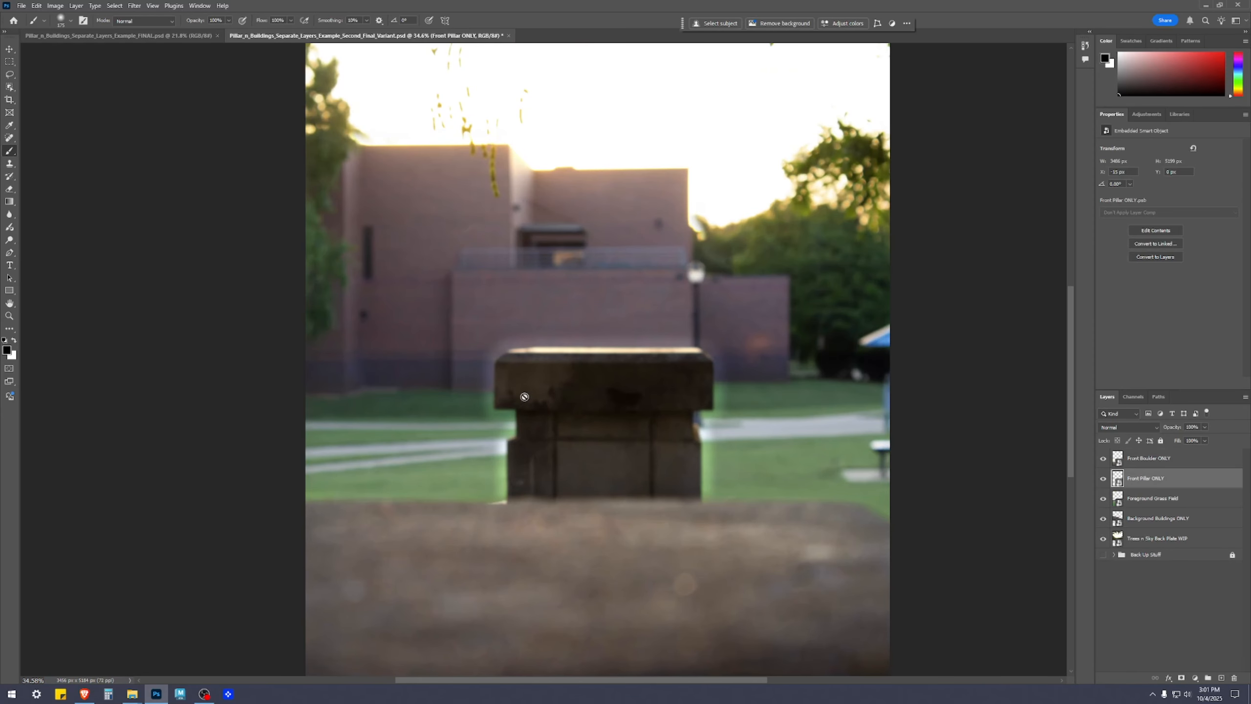
Inspect the pillar's glowing edges in the composite and reopen the Front Pillar ONLY smart object
scroll(503, 433, up, 2)
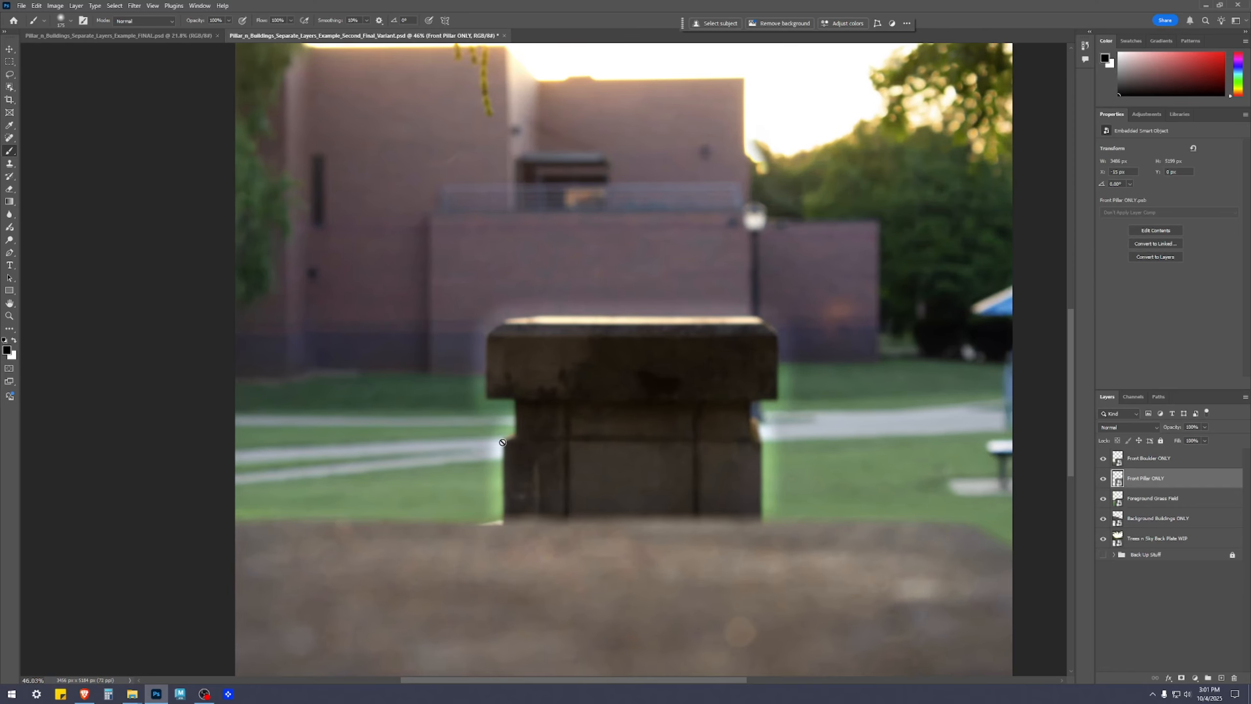
scroll(769, 363, down, 3)
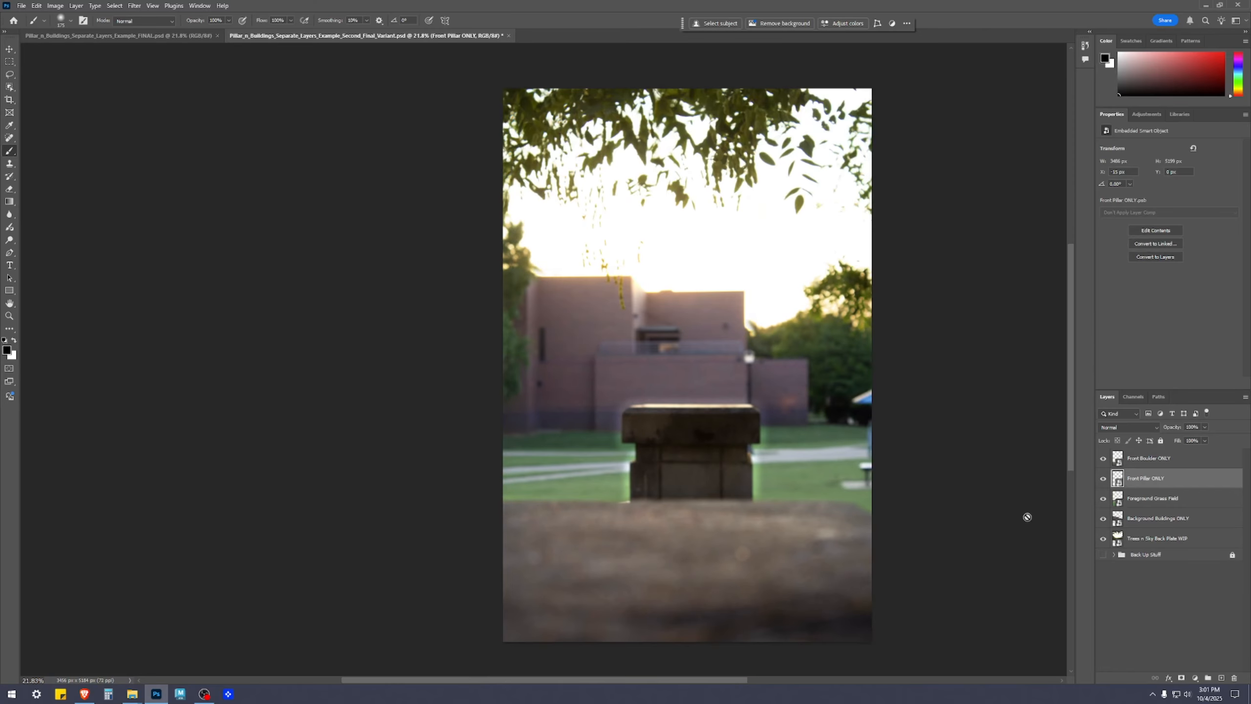
double_click(1123, 486)
scroll(586, 414, up, 2)
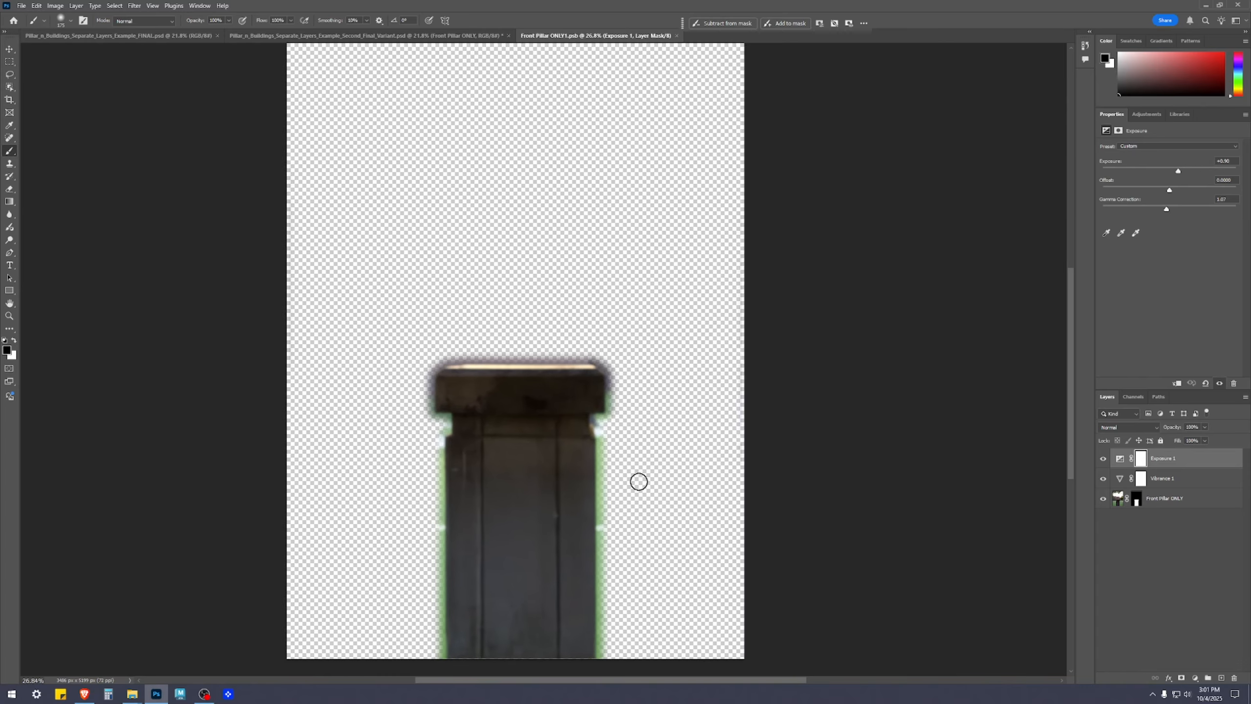
drag(637, 480, 752, 316)
scroll(751, 315, up, 2)
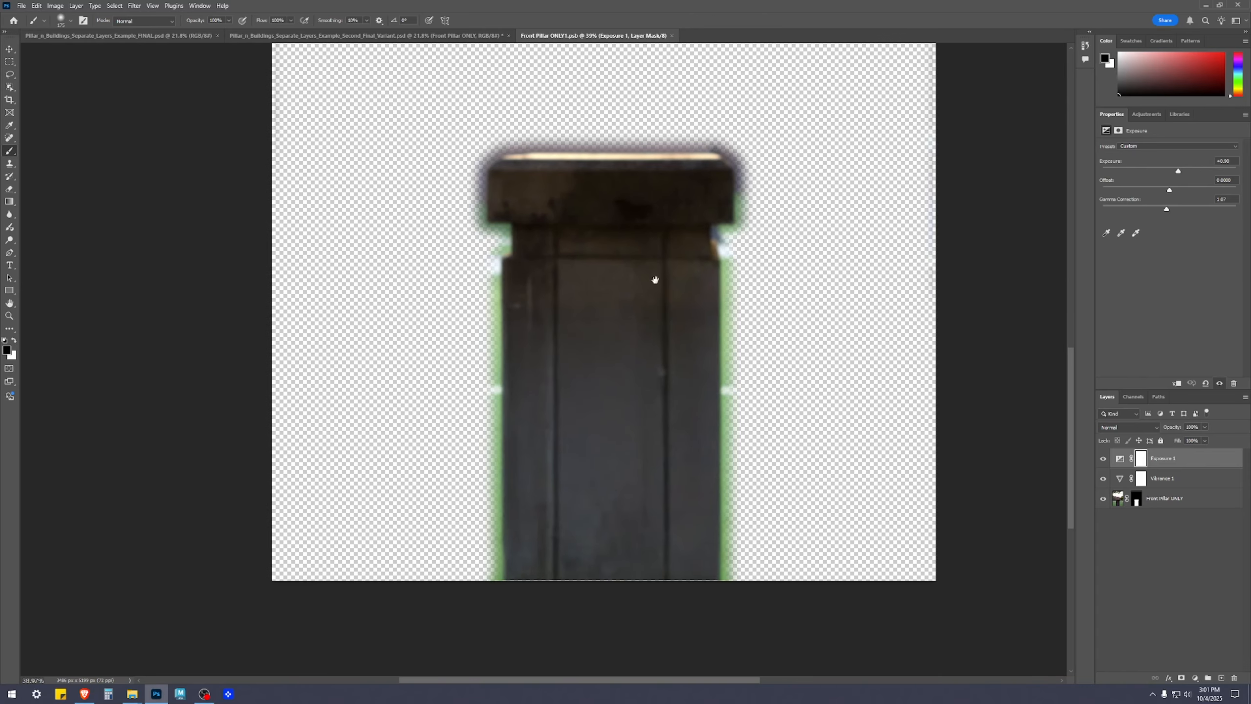
Paint black with a larger brush on the Exposure 1 mask around the pillar's sides and top edge, and save the smart object
click(1140, 458)
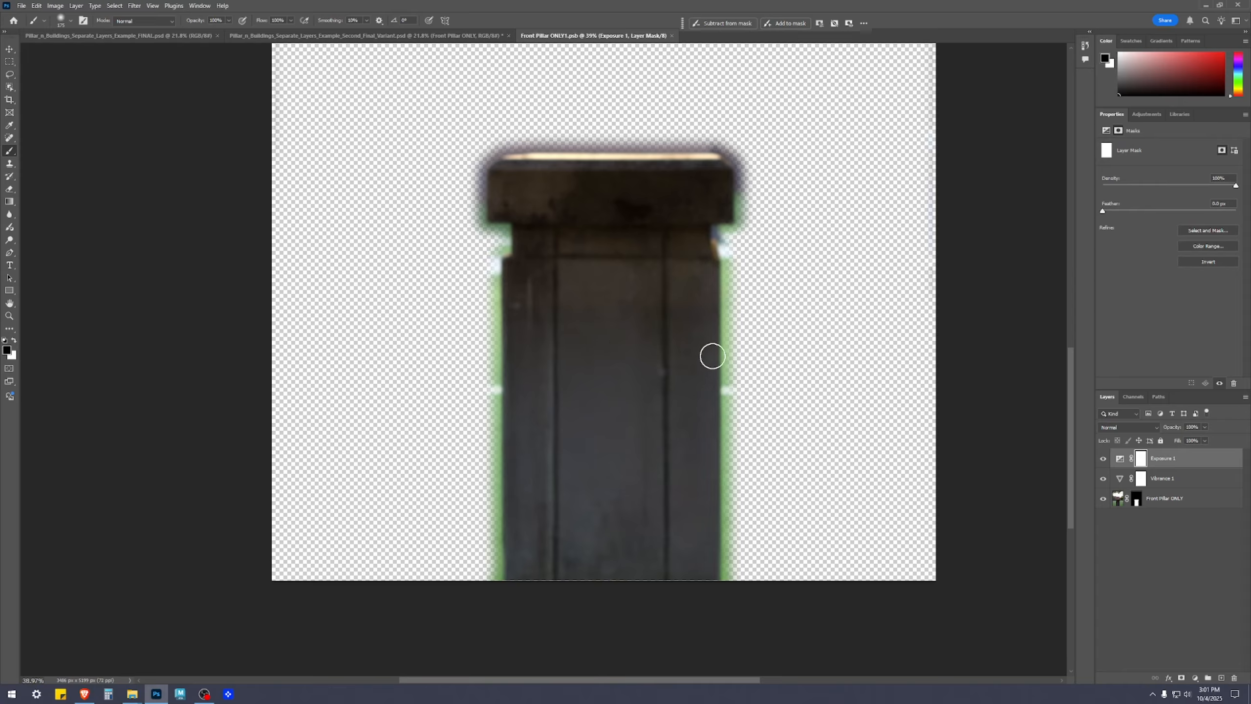
key(bracketright)
key(bracketright)
key(bracketright)
key(bracketright)
key(bracketright)
key(bracketright)
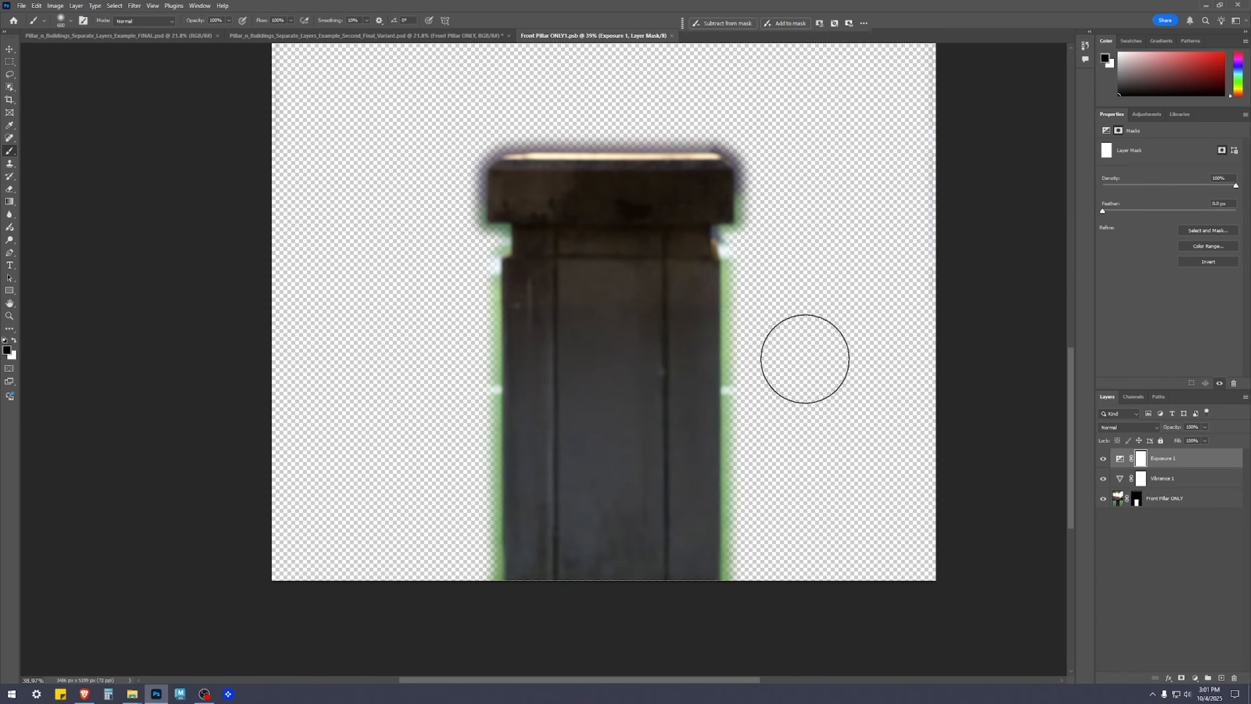
click(1103, 459)
click(1103, 459)
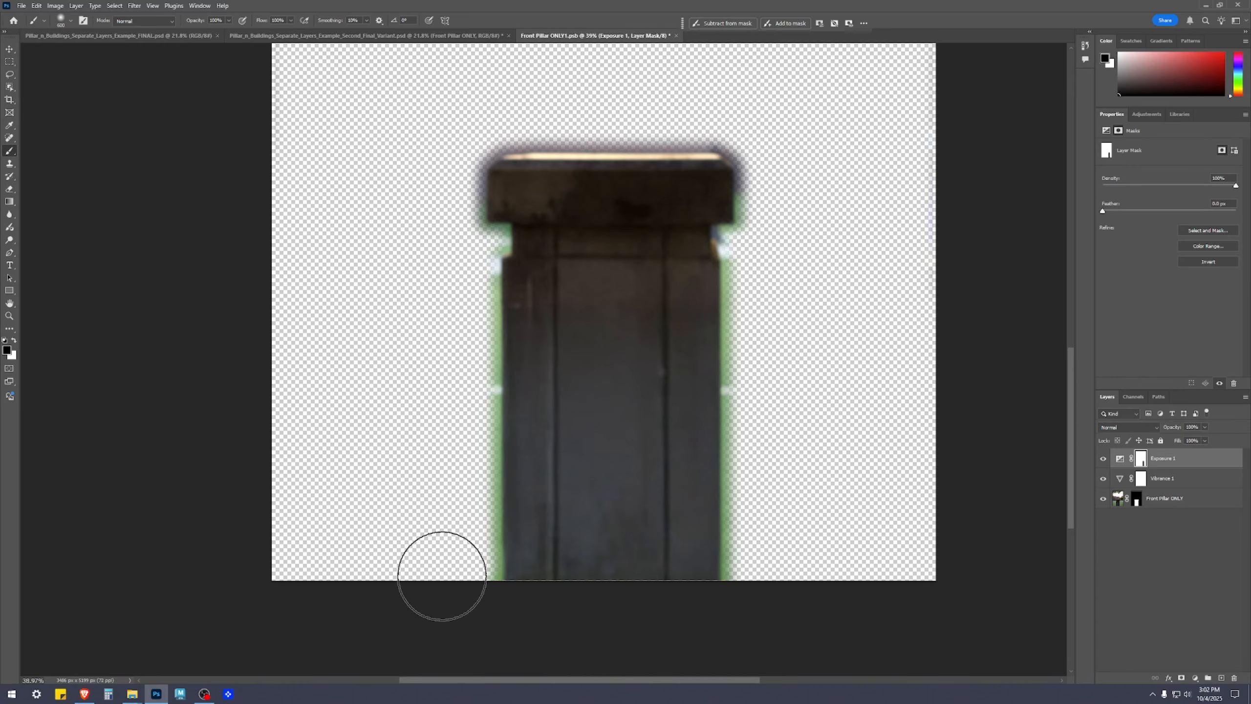
scroll(902, 470, down, 3)
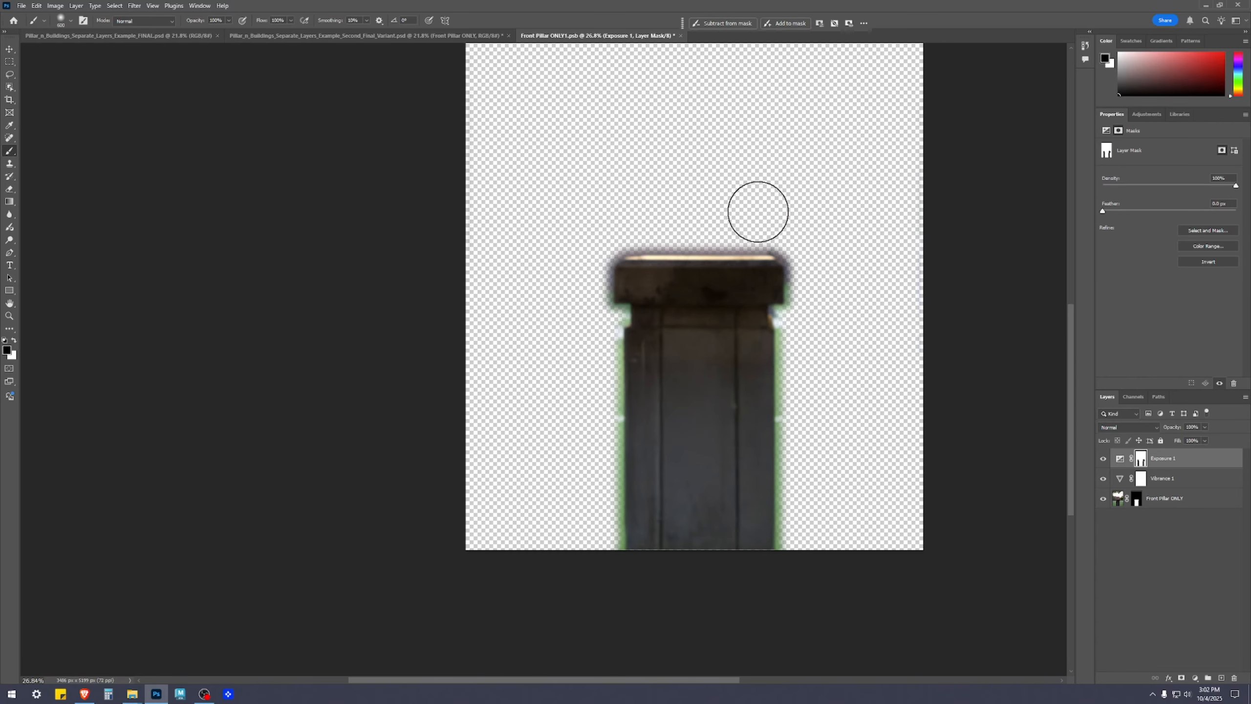
key(ctrl+s)
key(v)
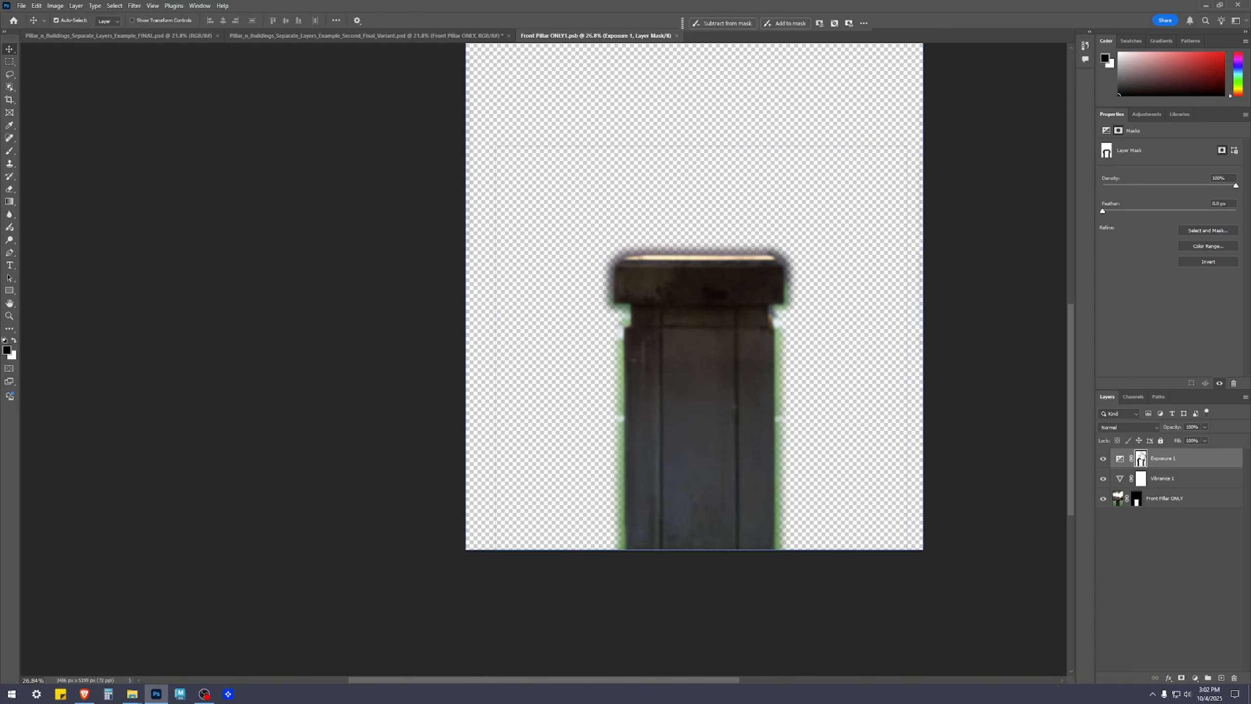
Compare the pillar with and without the Exposure 1 and Vibrance 1 adjustments by toggling their visibility
click(1103, 460)
click(1104, 460)
click(1103, 459)
click(1103, 459)
click(1103, 480)
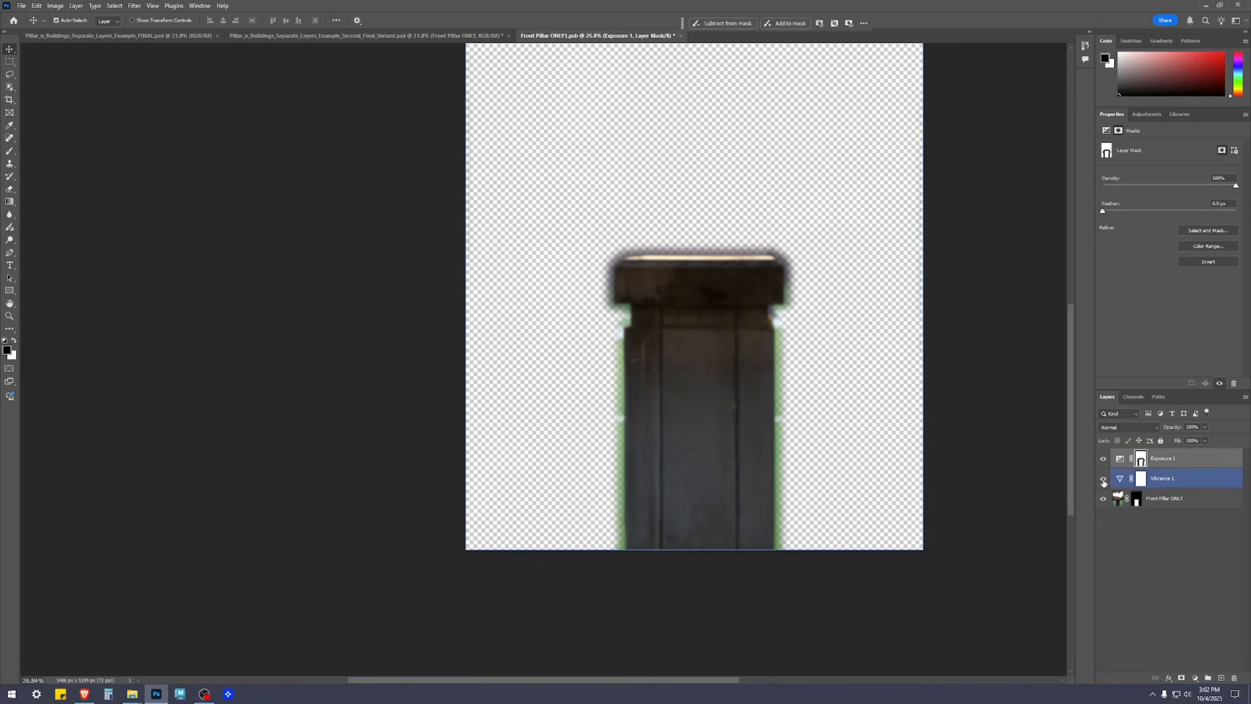
click(1103, 479)
Save and close the Front Pillar ONLY1 document and check the pillar's edges against the grass and building in the composite
key(ctrl+s)
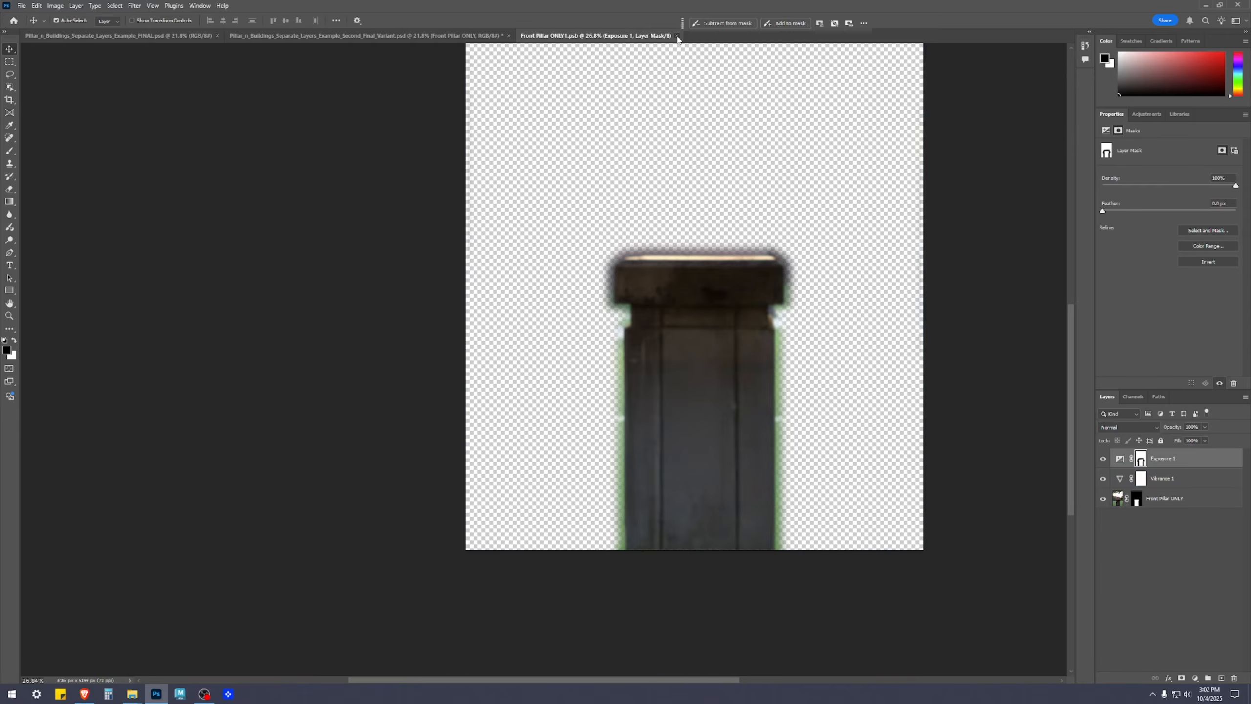
click(677, 35)
scroll(803, 470, up, 3)
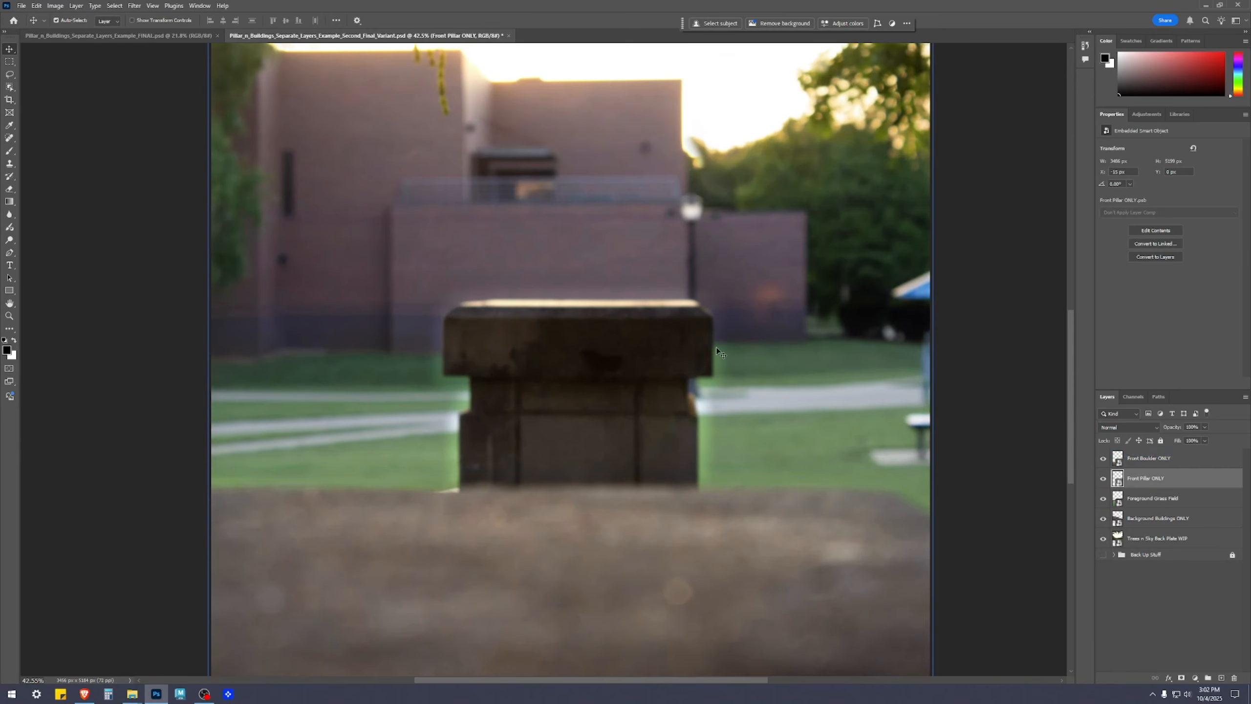
scroll(891, 525, down, 3)
scroll(858, 526, up, 4)
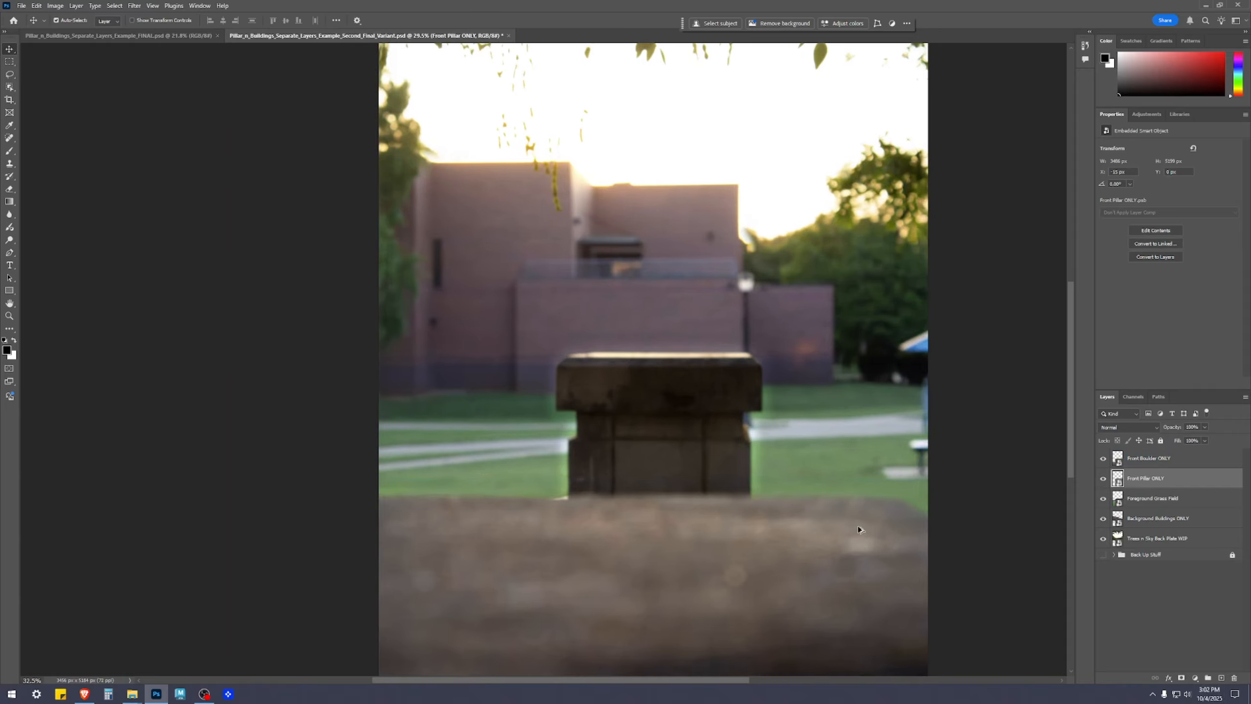
scroll(873, 517, down, 3)
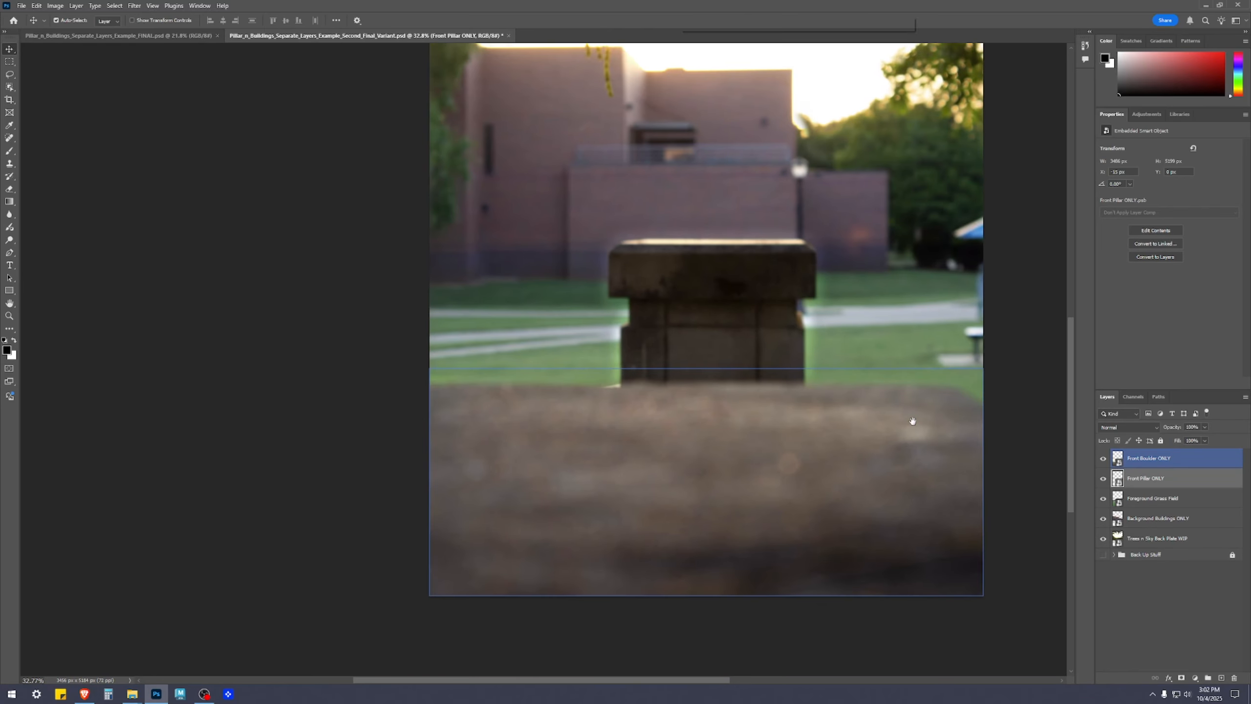
scroll(1049, 572, down, 1)
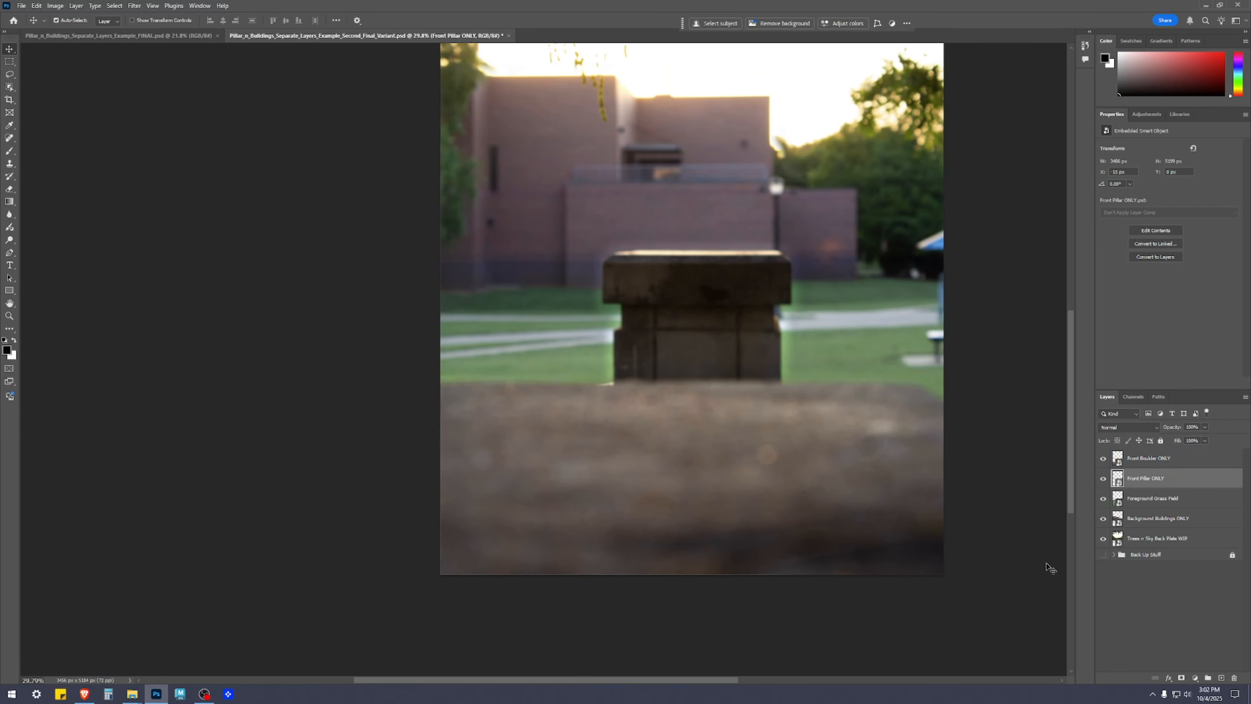
Lower the Exposure 1 layer's Fill to about 71% in the Front Pillar ONLY smart object, save it, and check the composite
double_click(1117, 478)
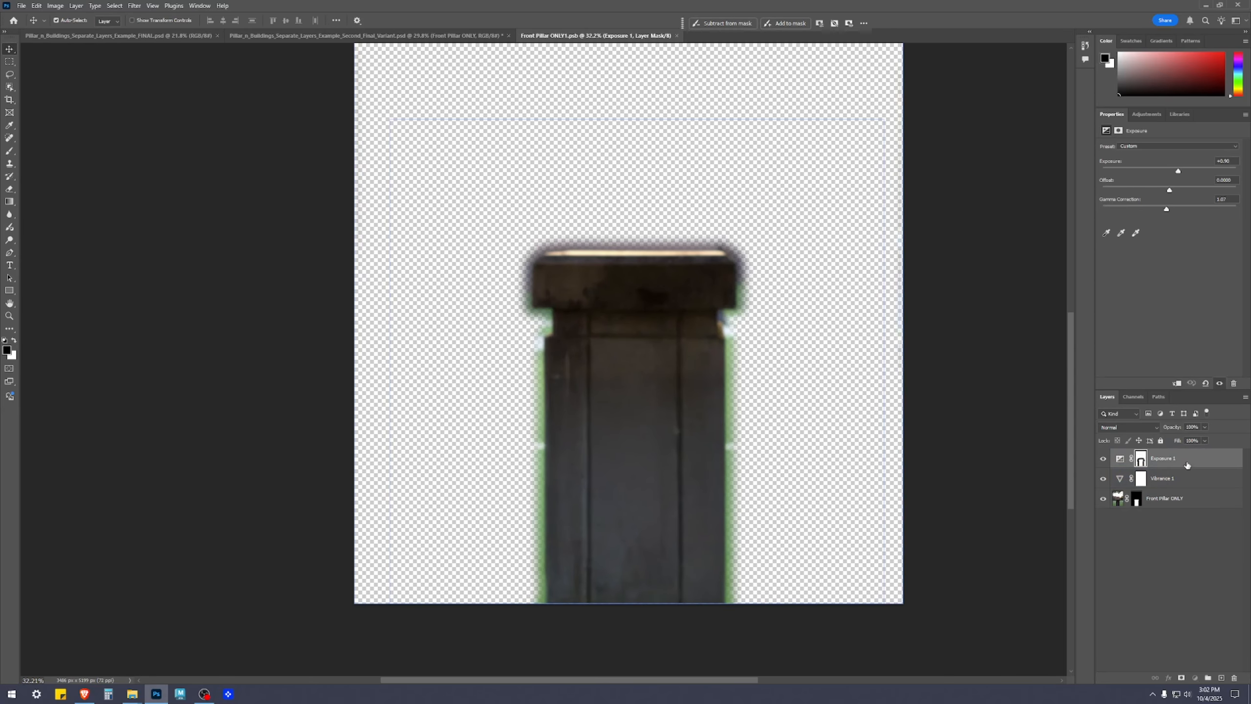
click(1119, 458)
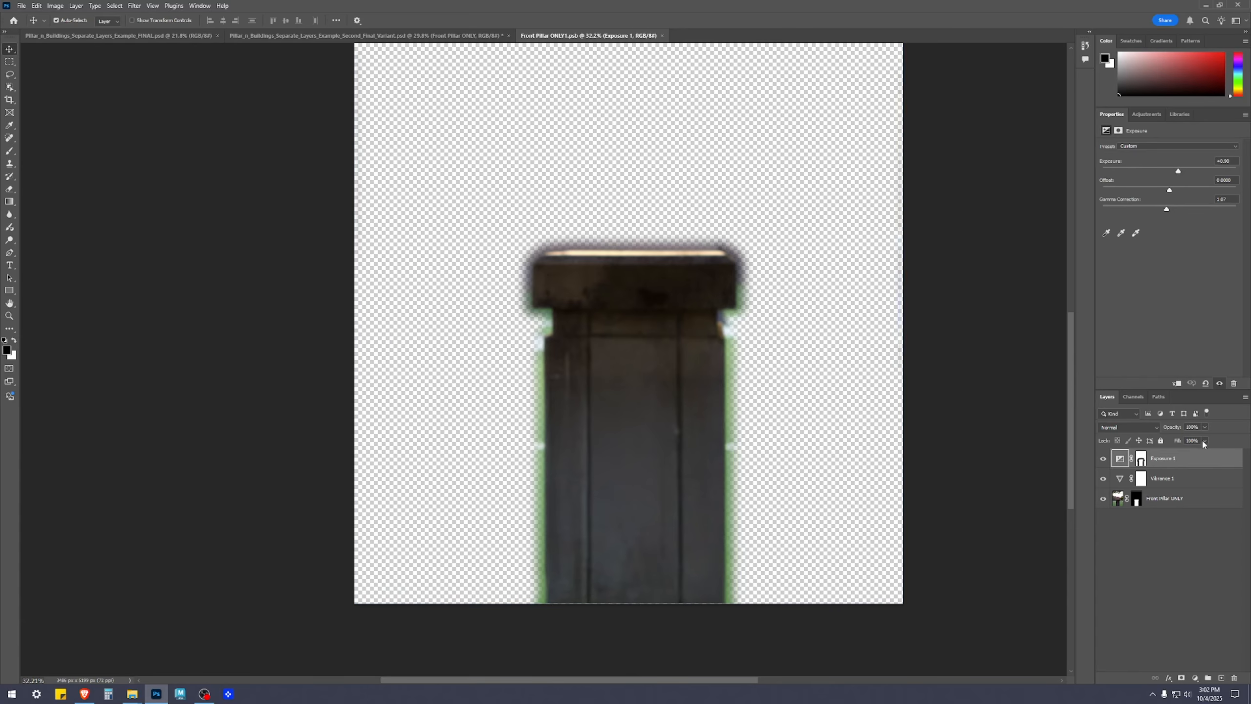
click(1205, 440)
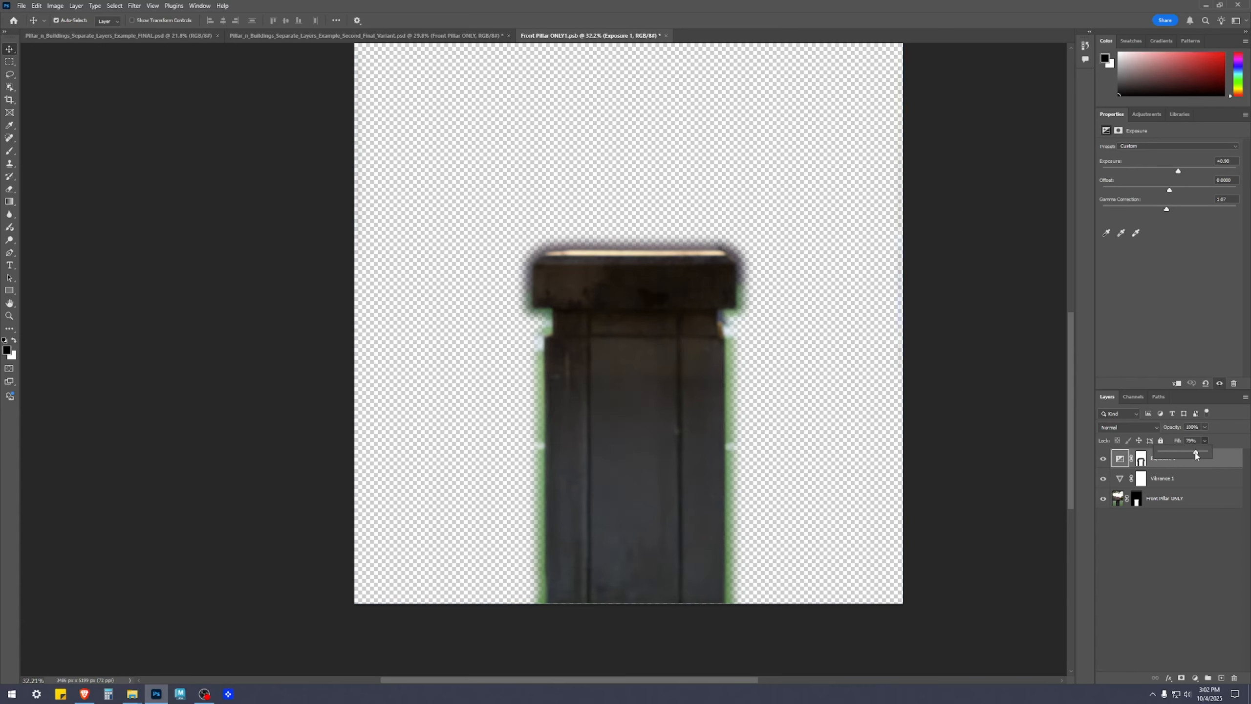
click(1178, 581)
click(1141, 459)
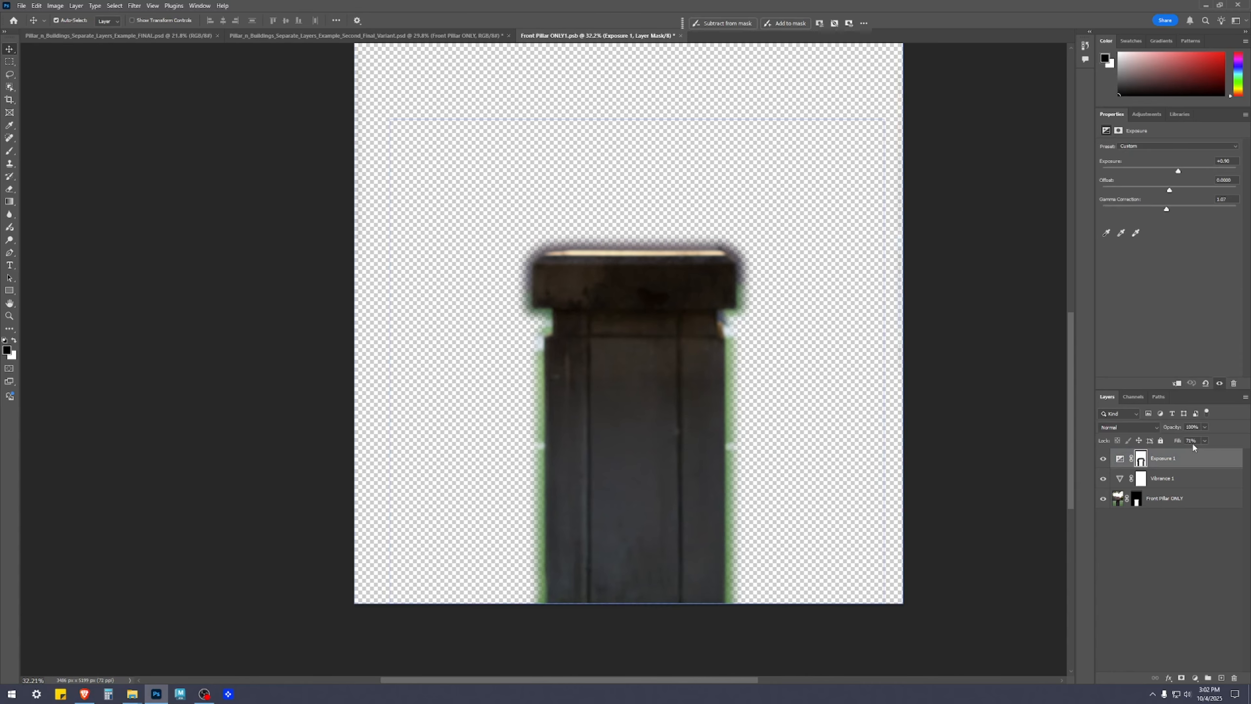
click(1137, 584)
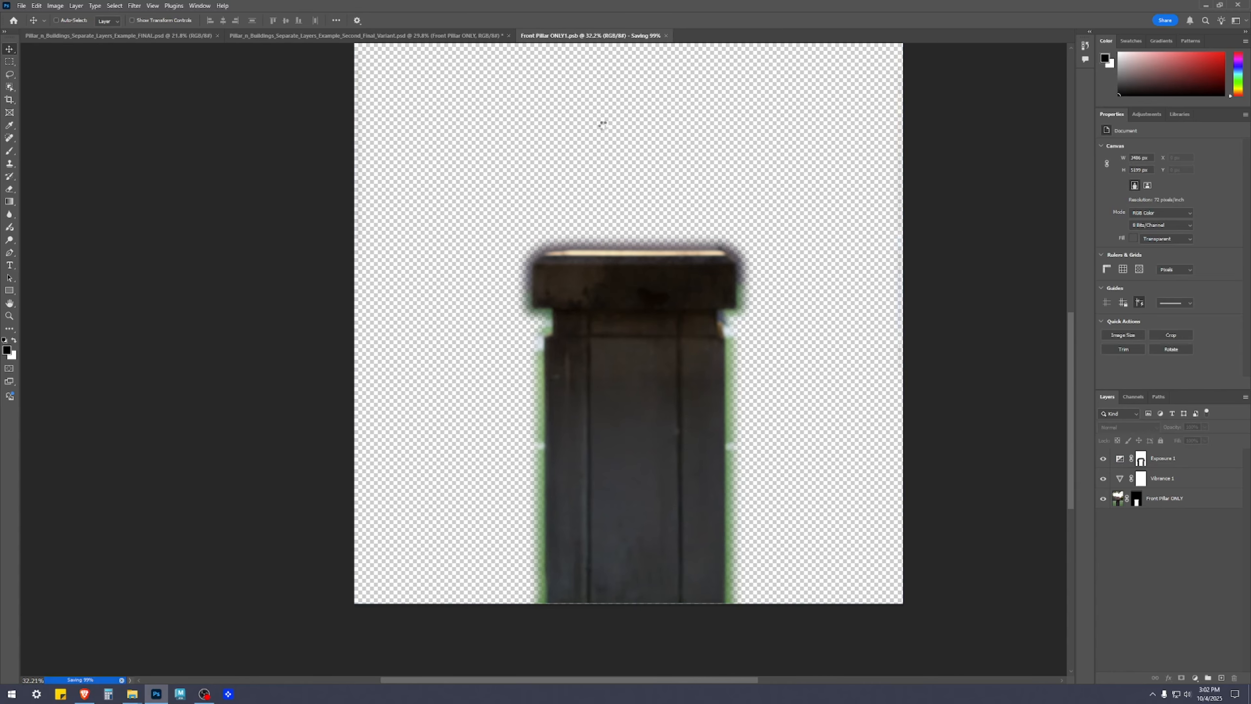
click(466, 37)
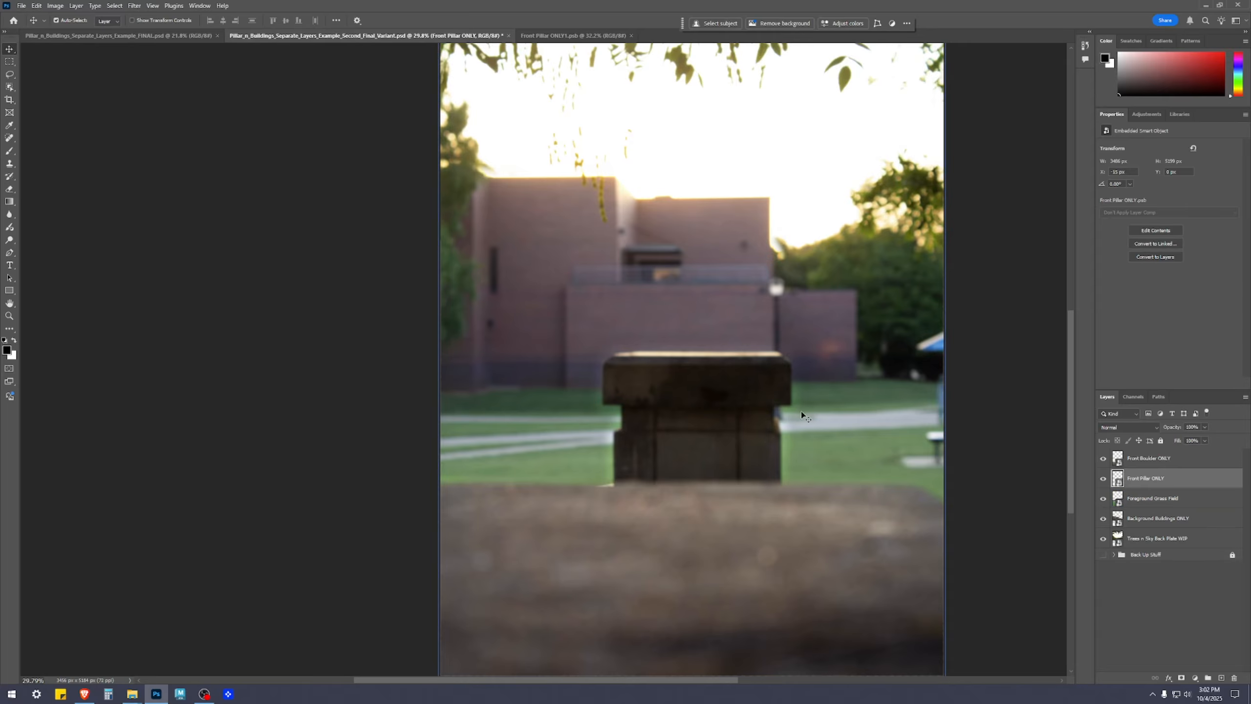
scroll(812, 515, down, 3)
drag(876, 491, 825, 408)
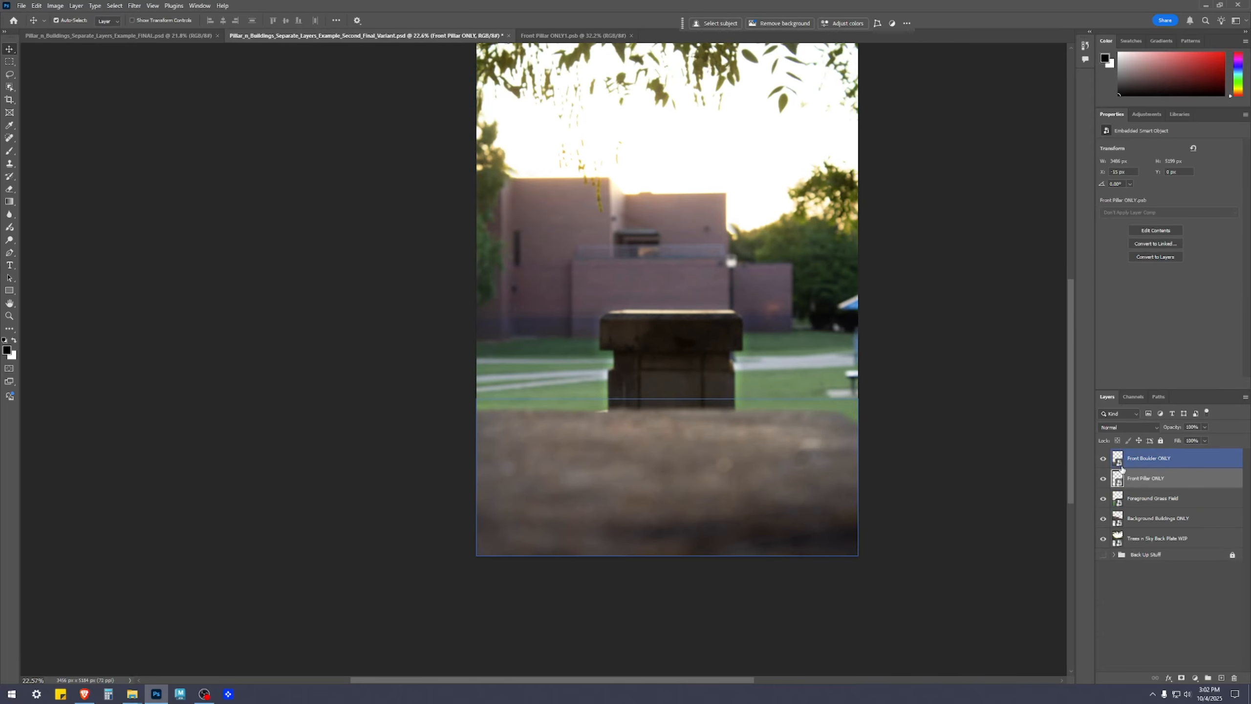
Open the Front Boulder ONLY smart object, look through its adjustment and image layers, and close it
double_click(1117, 458)
click(1170, 470)
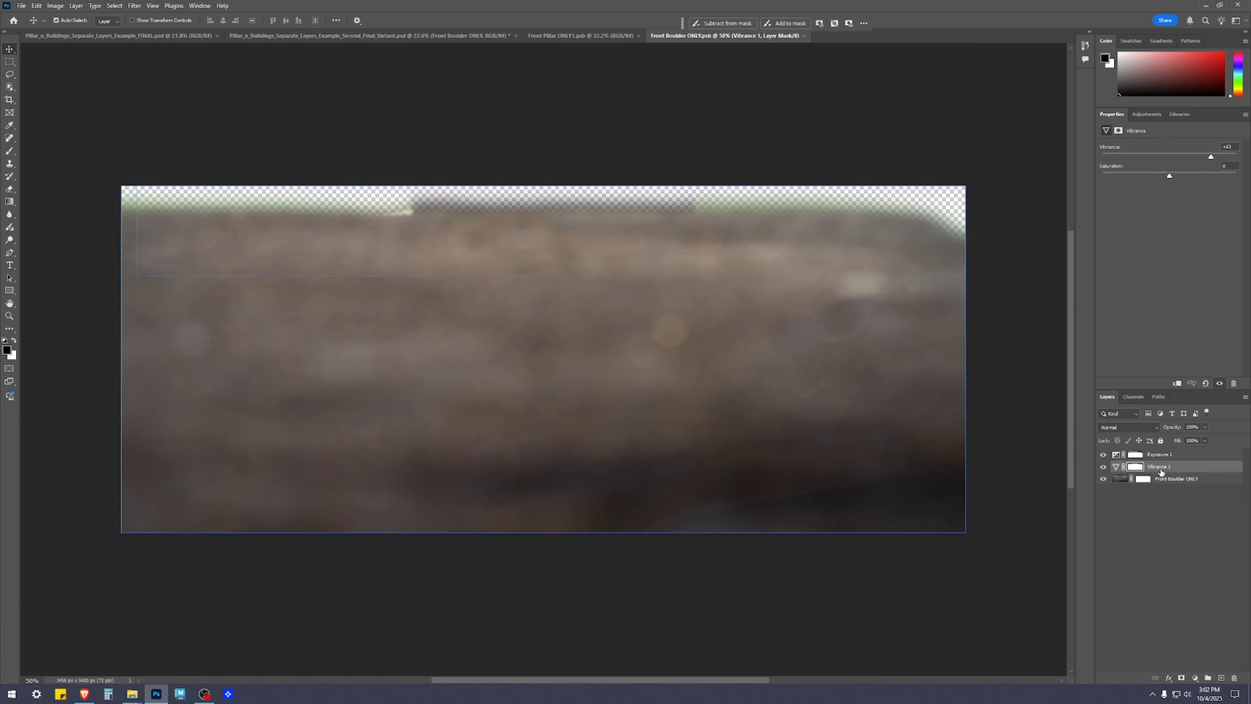
click(1182, 478)
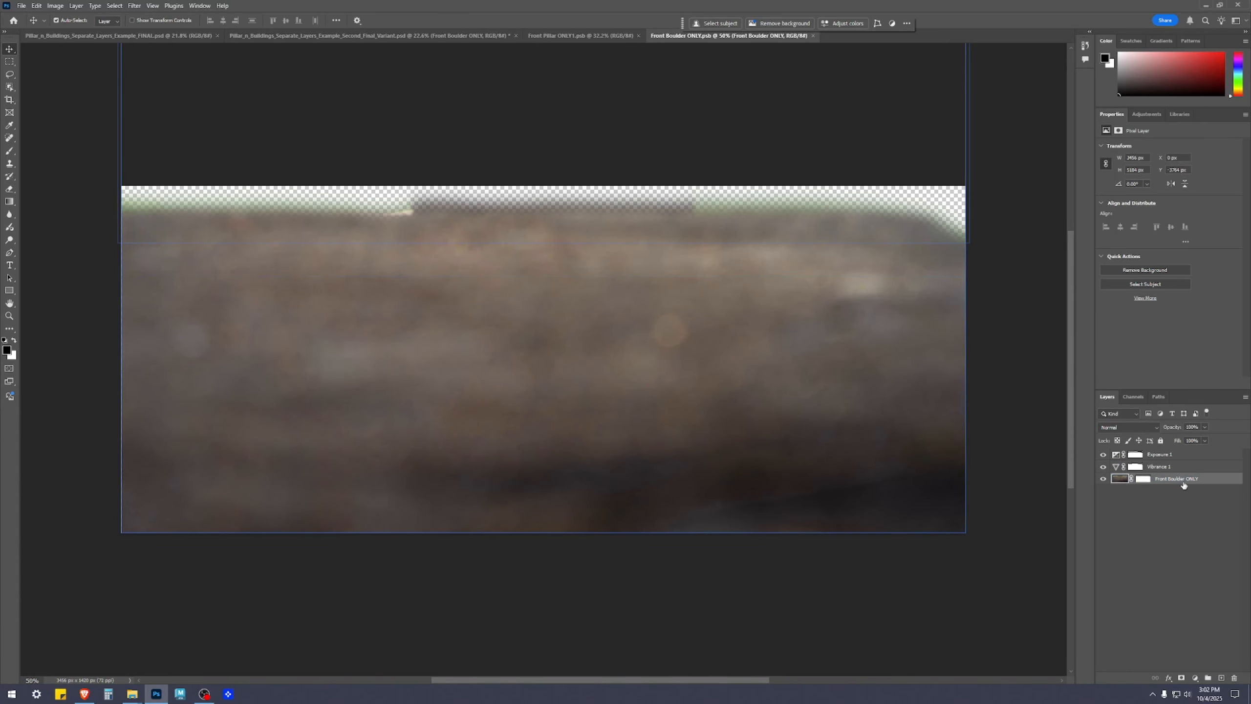
click(813, 35)
click(736, 415)
click(1155, 469)
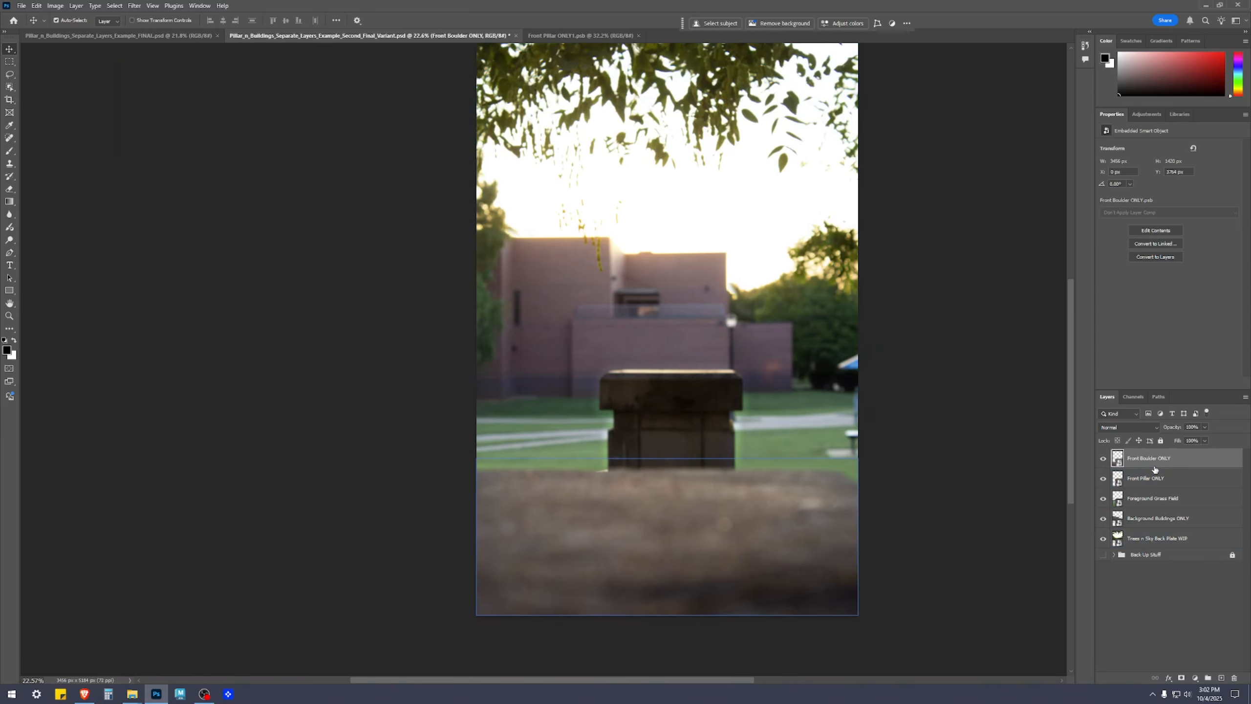
Return to the Front Pillar ONLY smart object, set the Exposure 1 layer's Fill to 50%, save it, and view the composite
click(1145, 481)
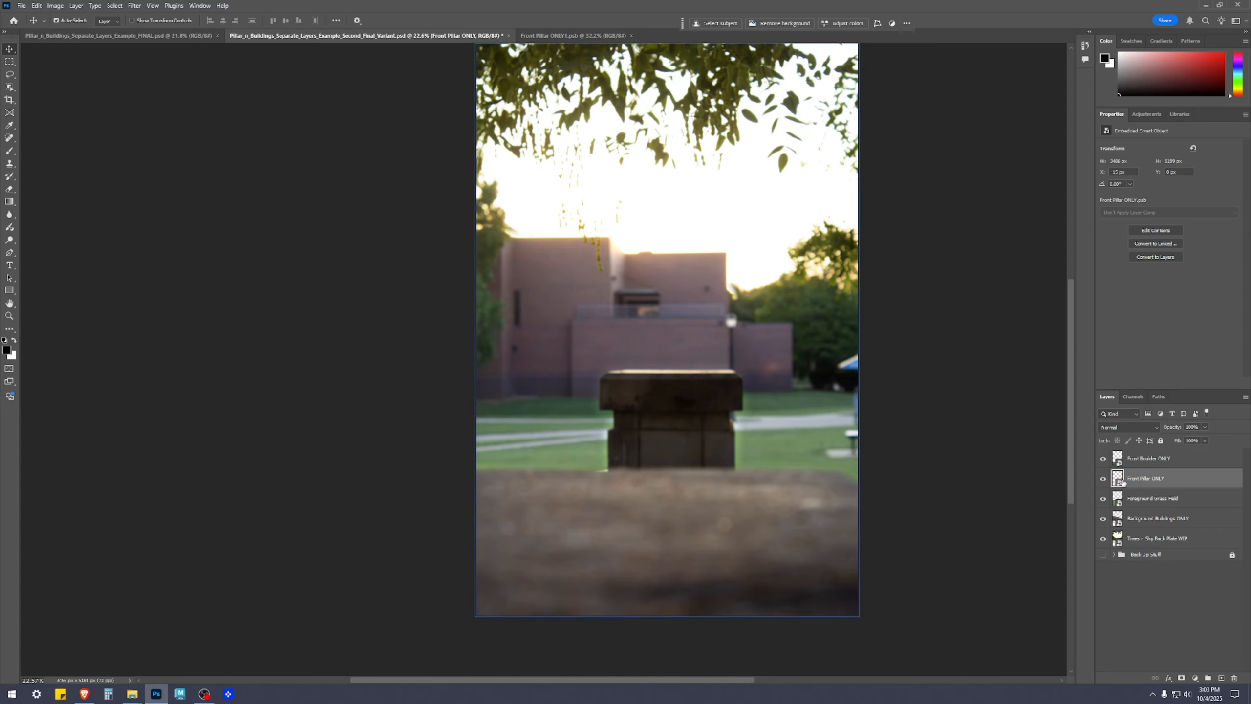
double_click(1123, 482)
drag(834, 488, 882, 374)
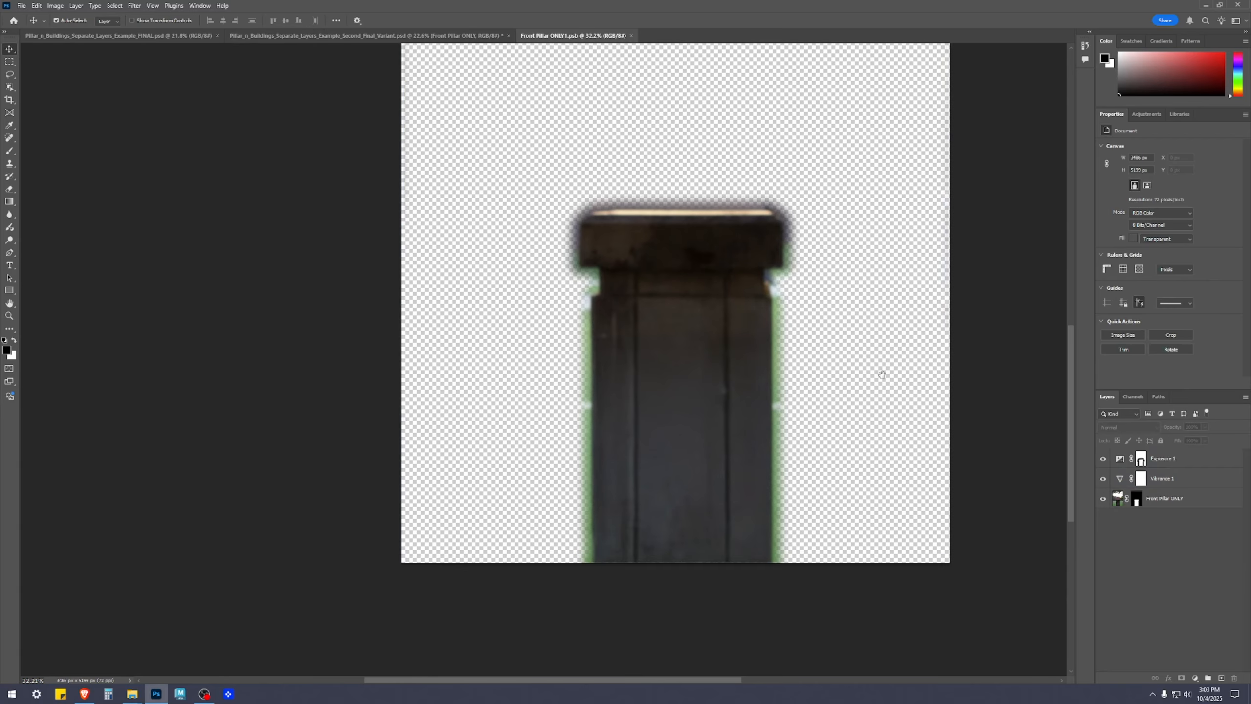
click(1189, 467)
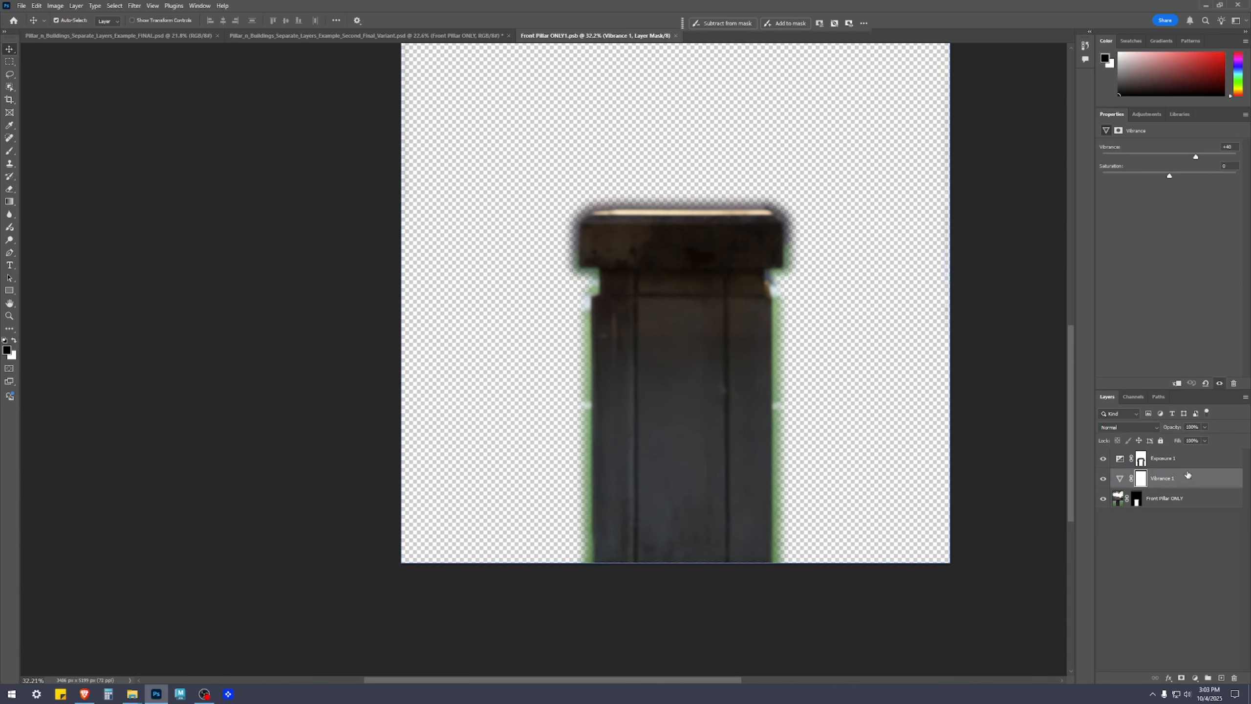
click(1204, 440)
drag(1207, 451, 1192, 453)
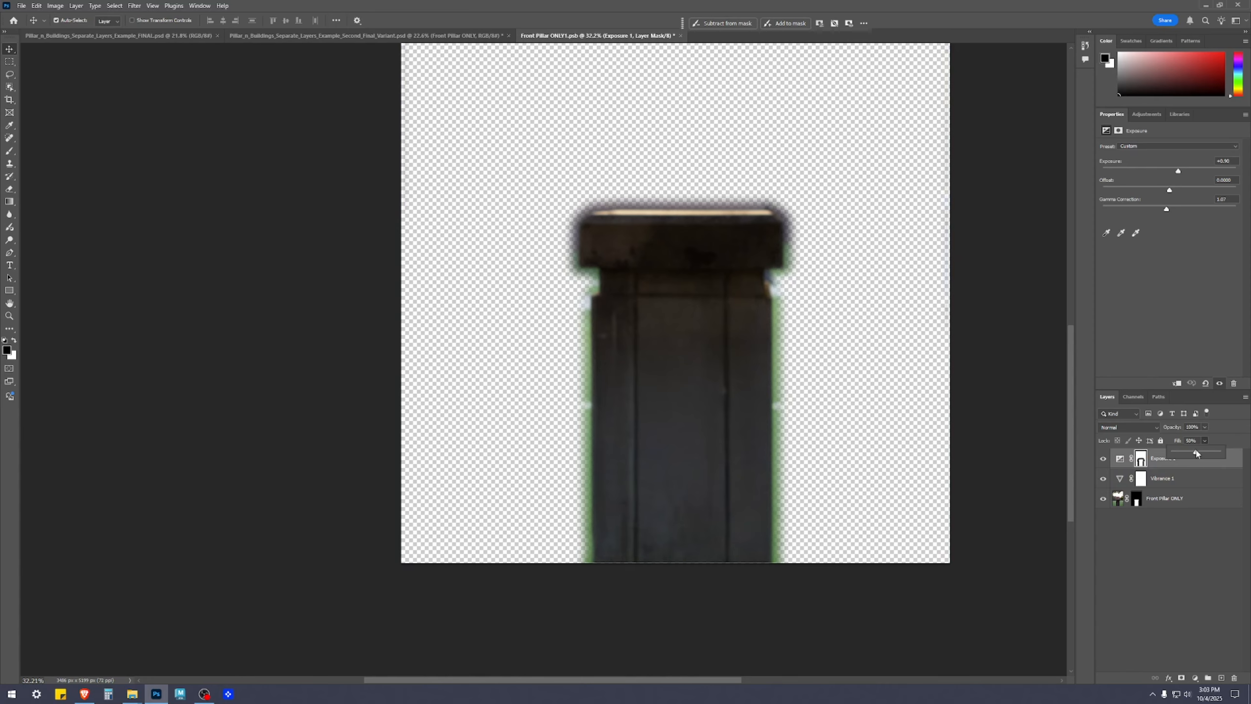
click(1185, 562)
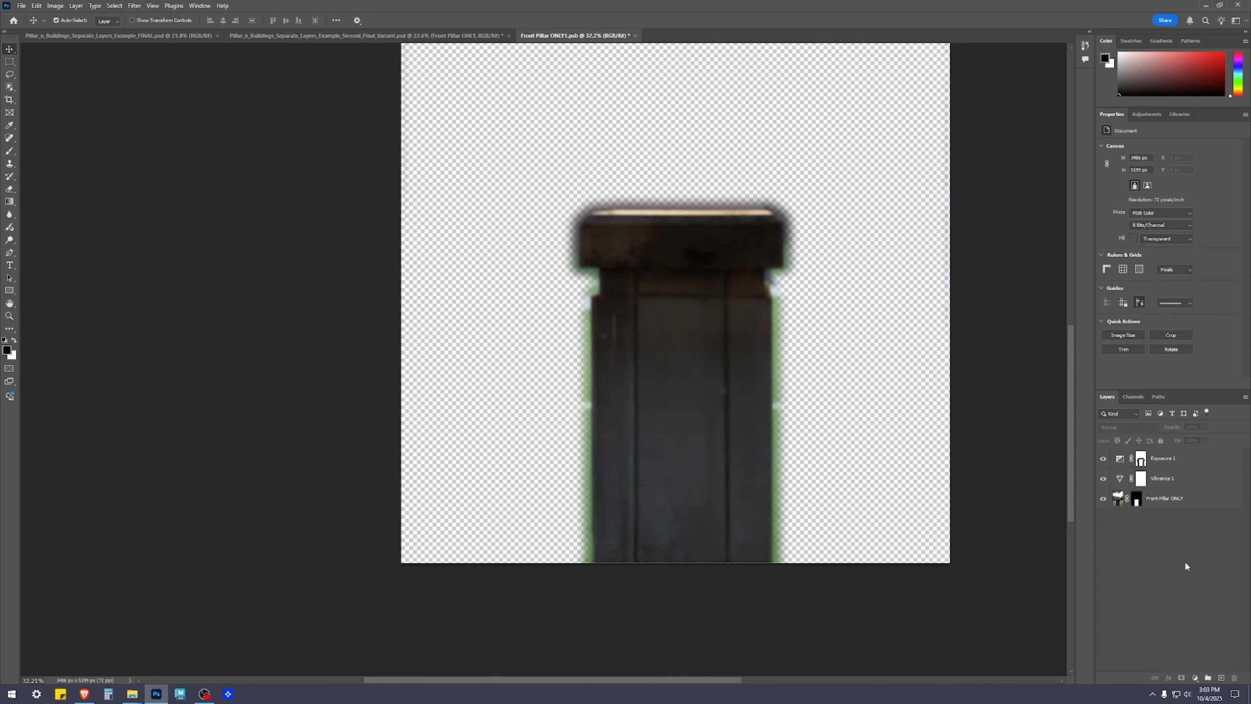
click(454, 36)
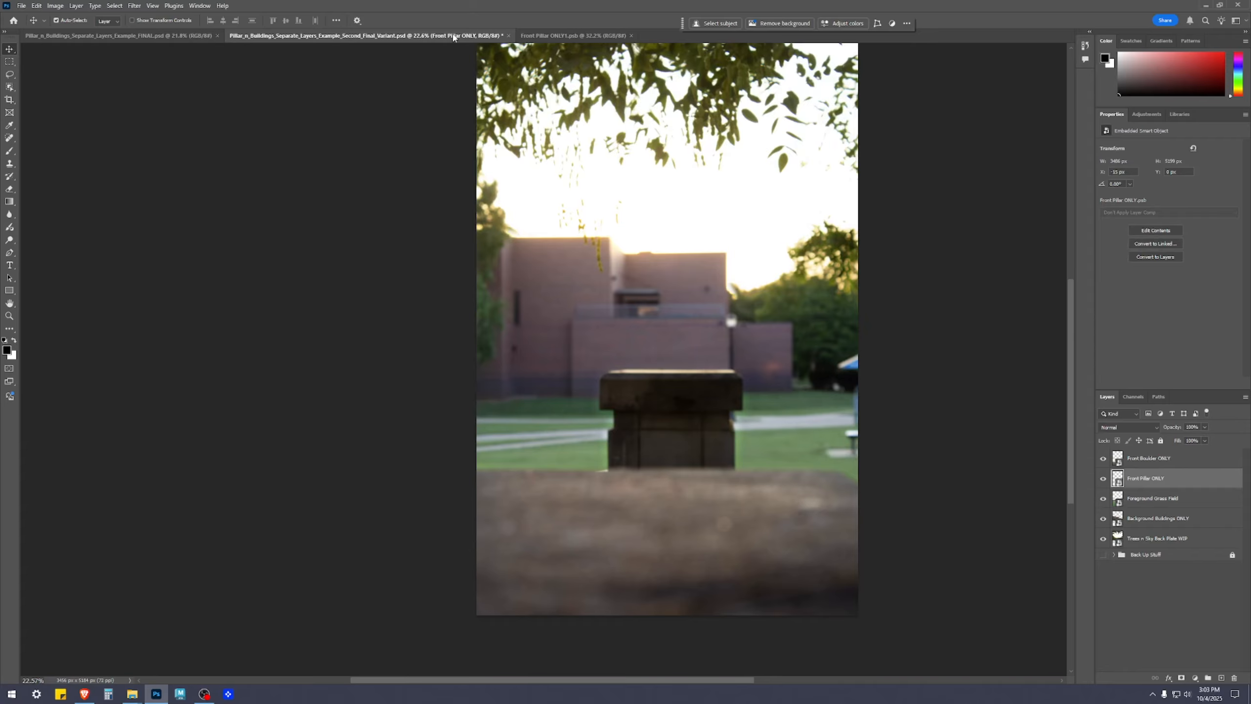
Switch back to the Front Pillar ONLY1 document and raise the Exposure 1 layer's Fill
click(573, 36)
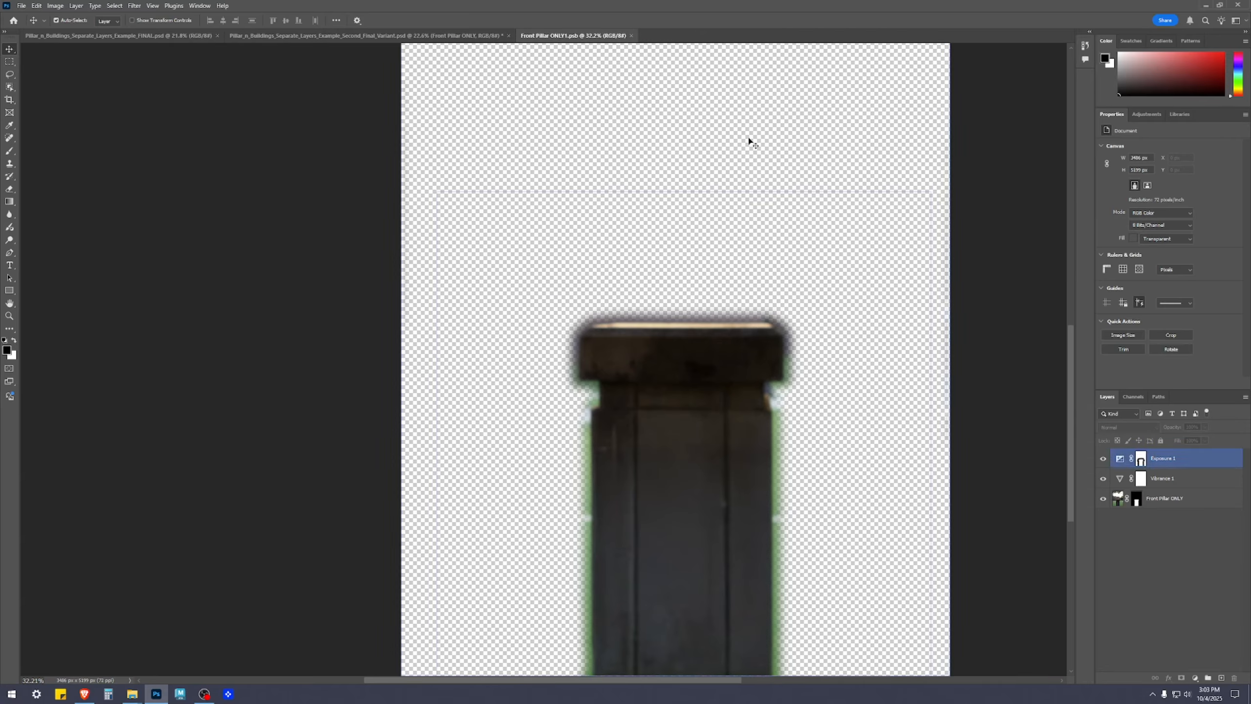
click(1140, 458)
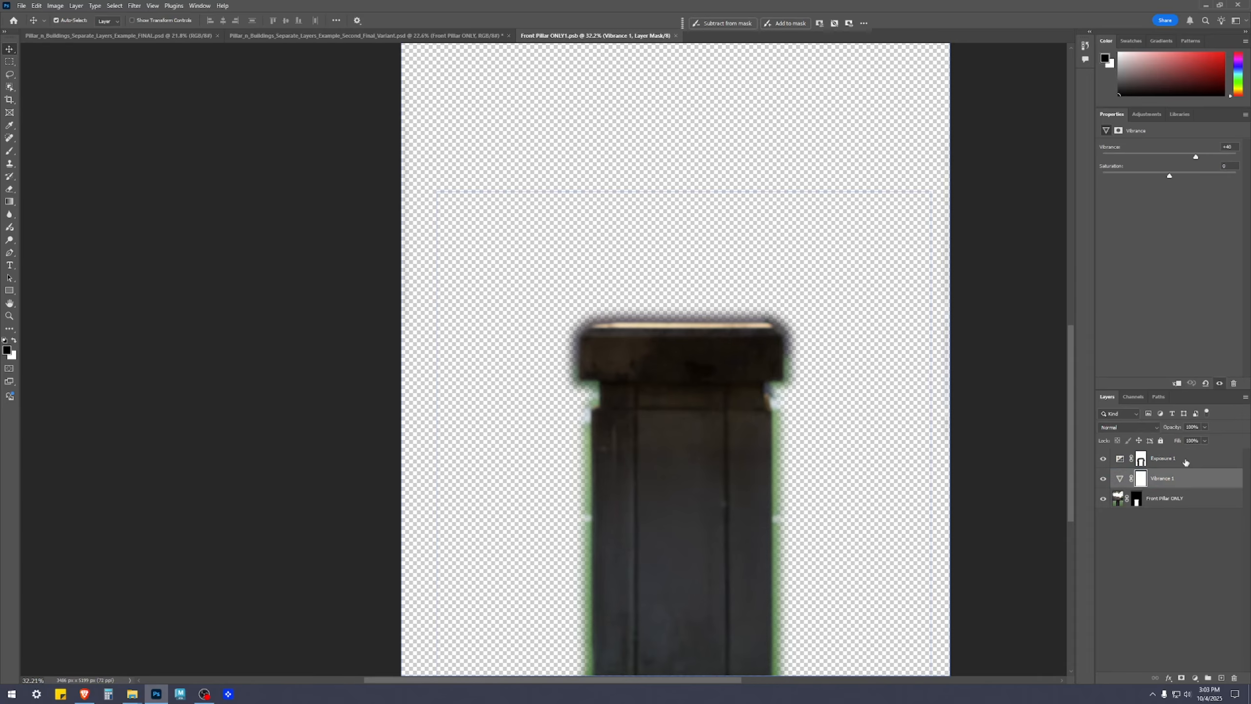
click(1205, 441)
click(1182, 552)
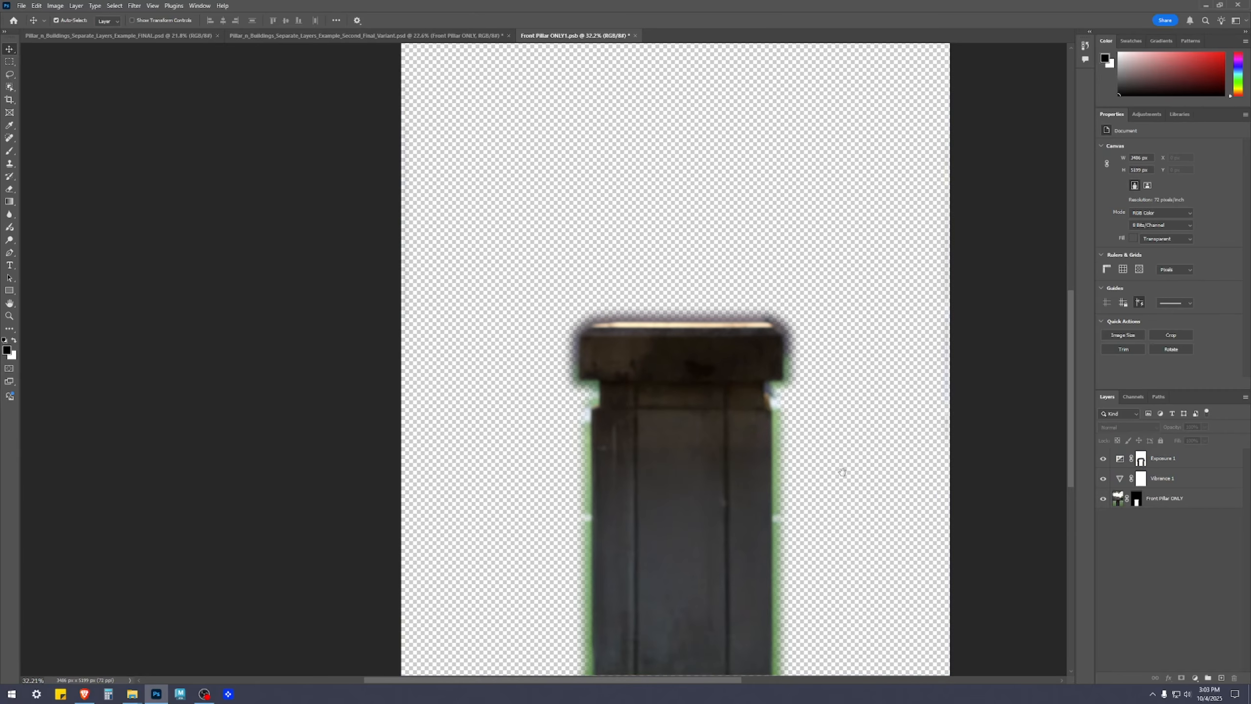
Target the Front Pillar ONLY layer's mask with the Brush tool, save the smart object, and view the composite
drag(851, 499, 824, 361)
scroll(875, 457, up, 4)
drag(909, 485, 945, 523)
click(1169, 503)
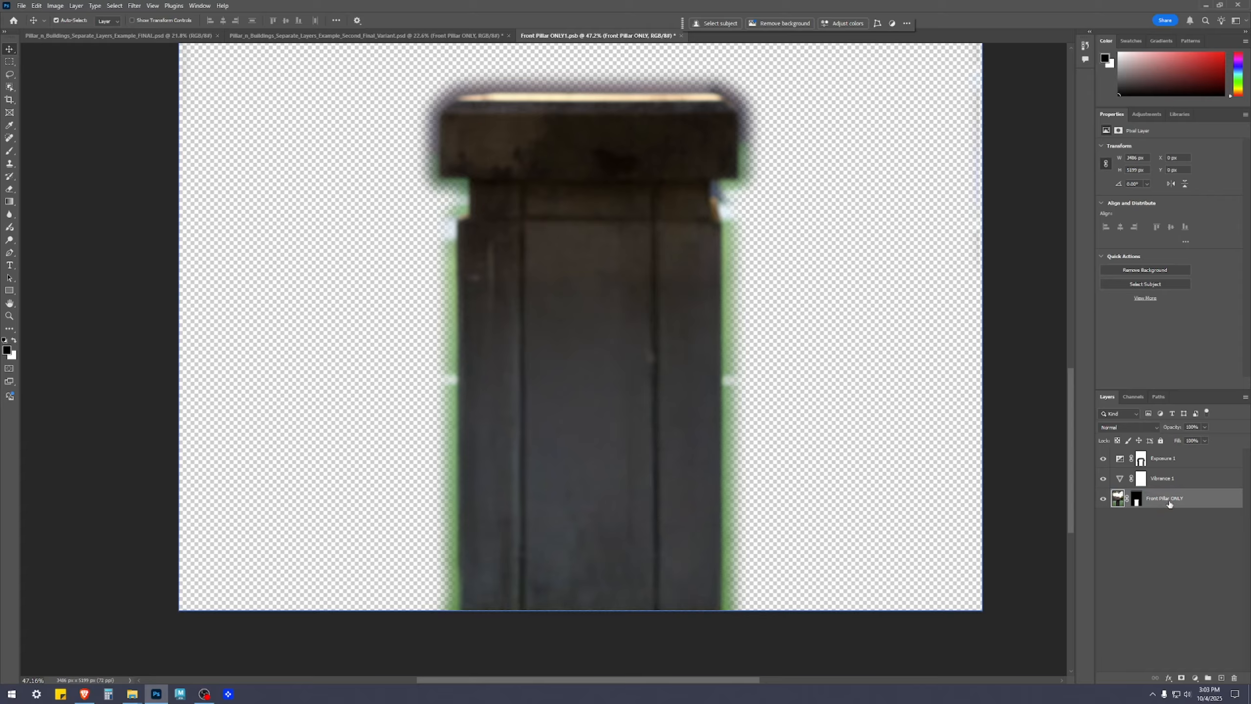
click(1136, 500)
key(b)
key(bracketleft)
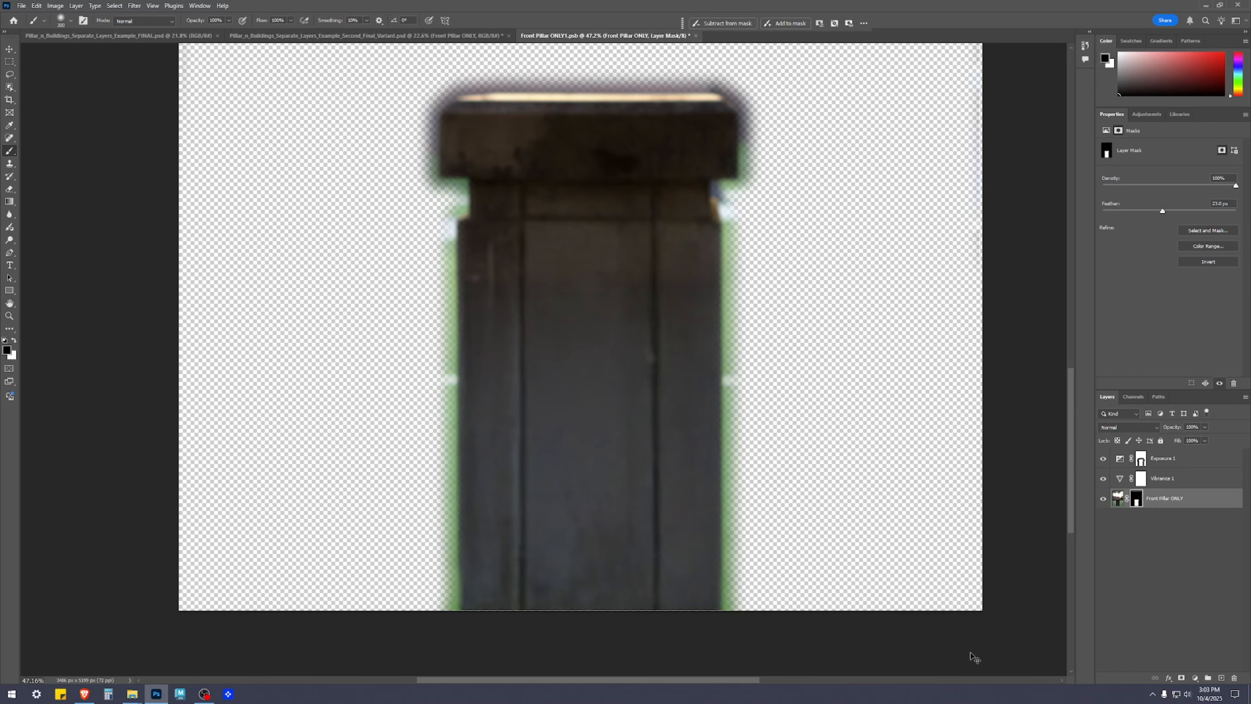
key(ctrl+s)
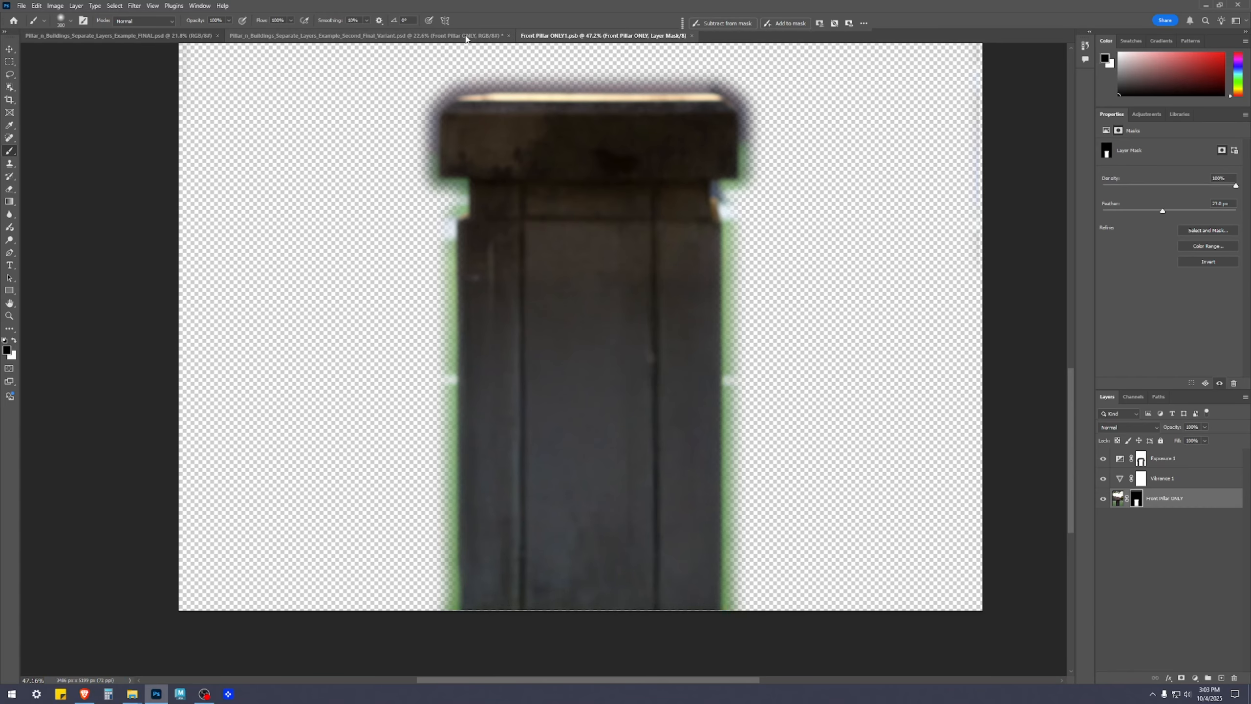
click(467, 38)
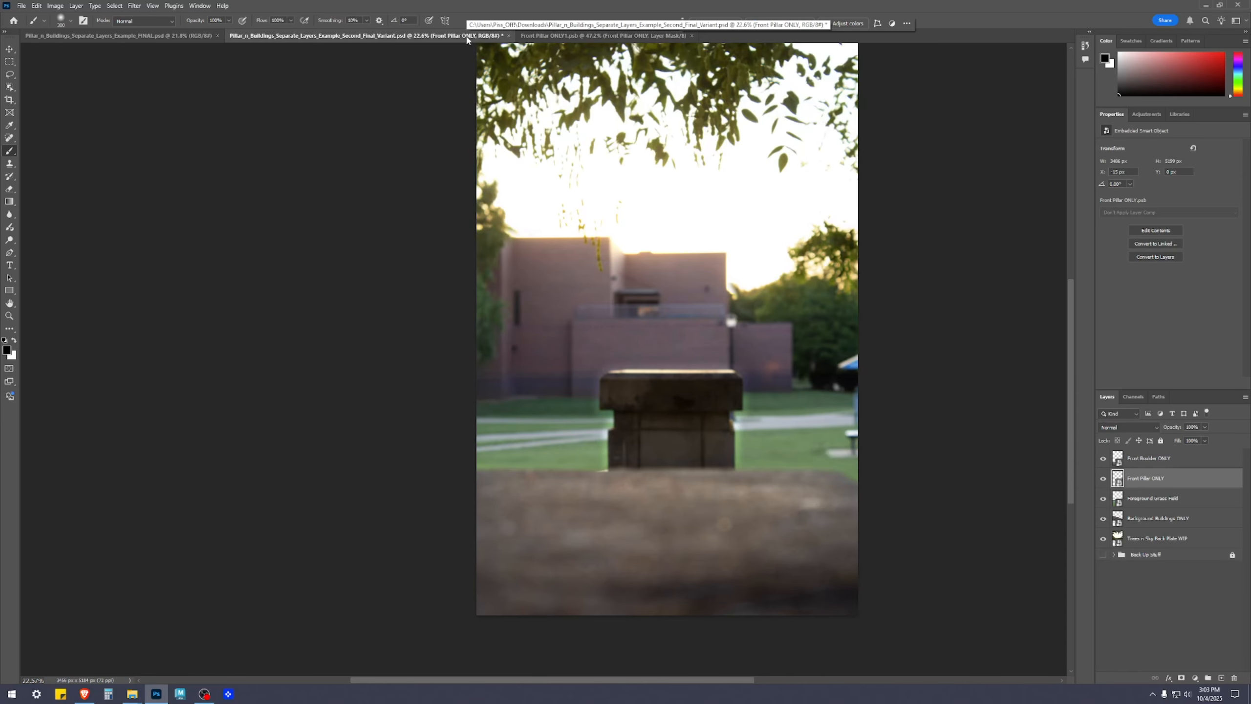
Return to the Front Pillar ONLY1 document, set the Exposure 1 layer's exposure to 0.5, save it, and view the composite
click(604, 36)
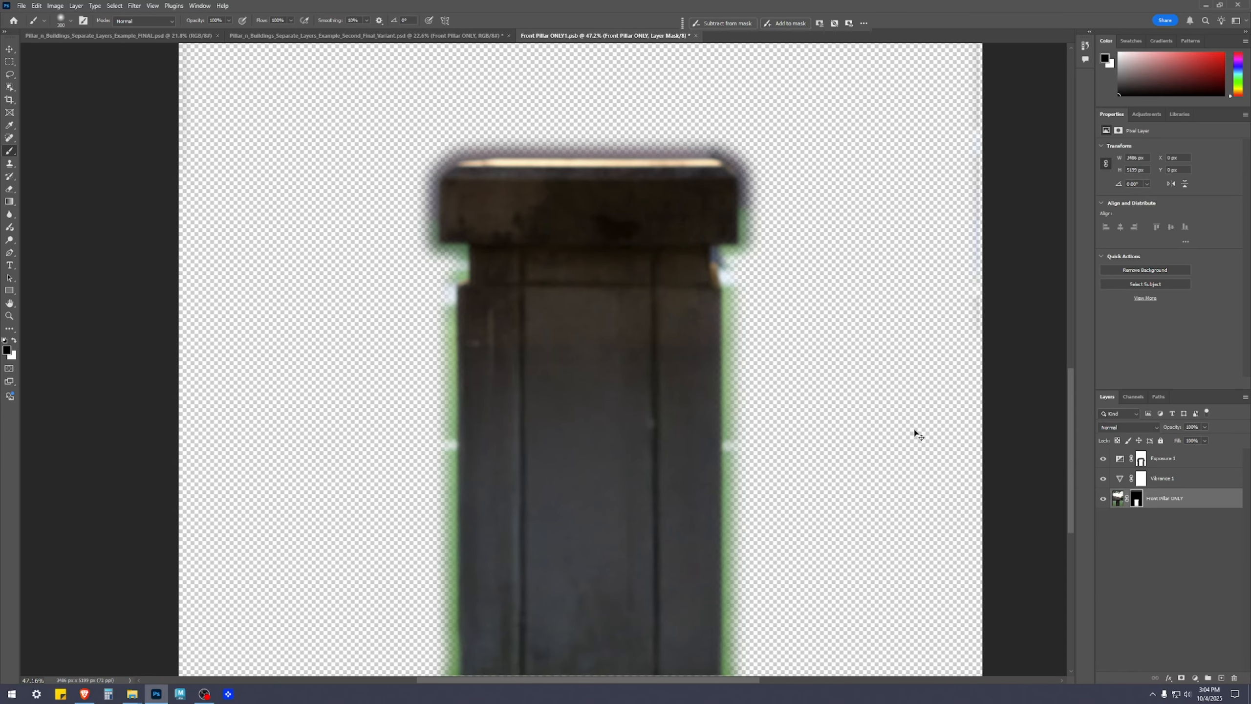
scroll(901, 424, down, 3)
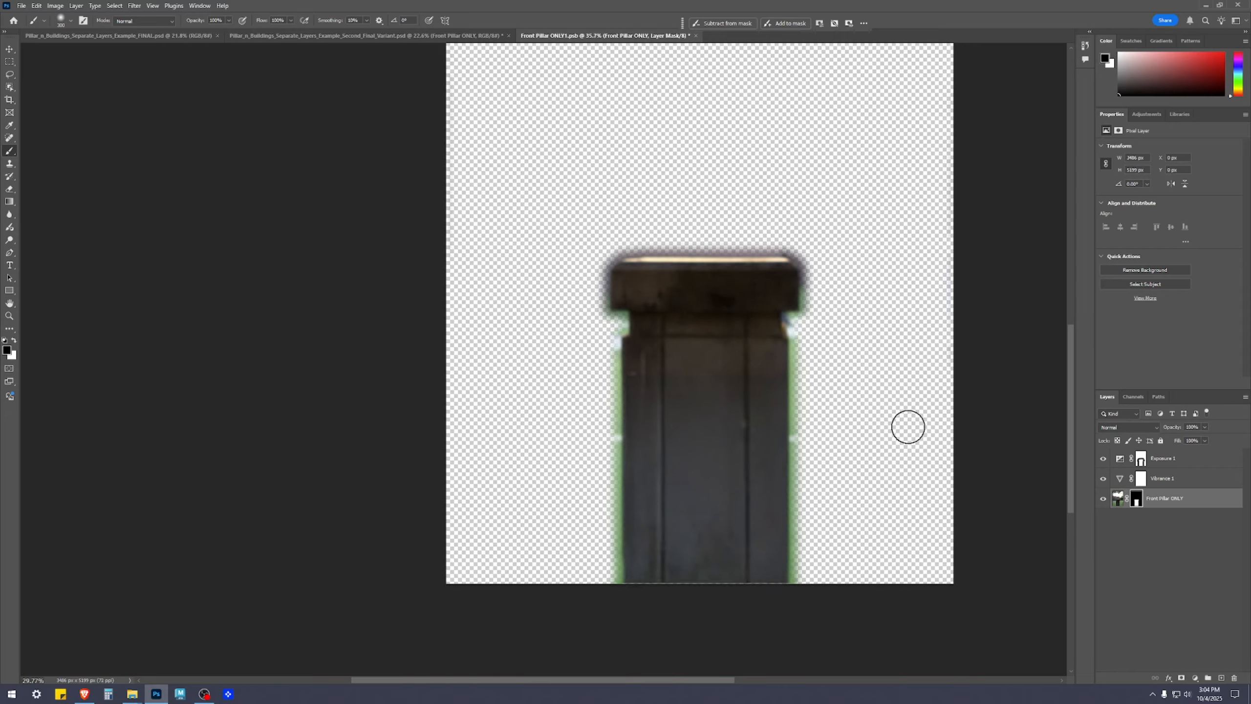
drag(904, 425, 865, 378)
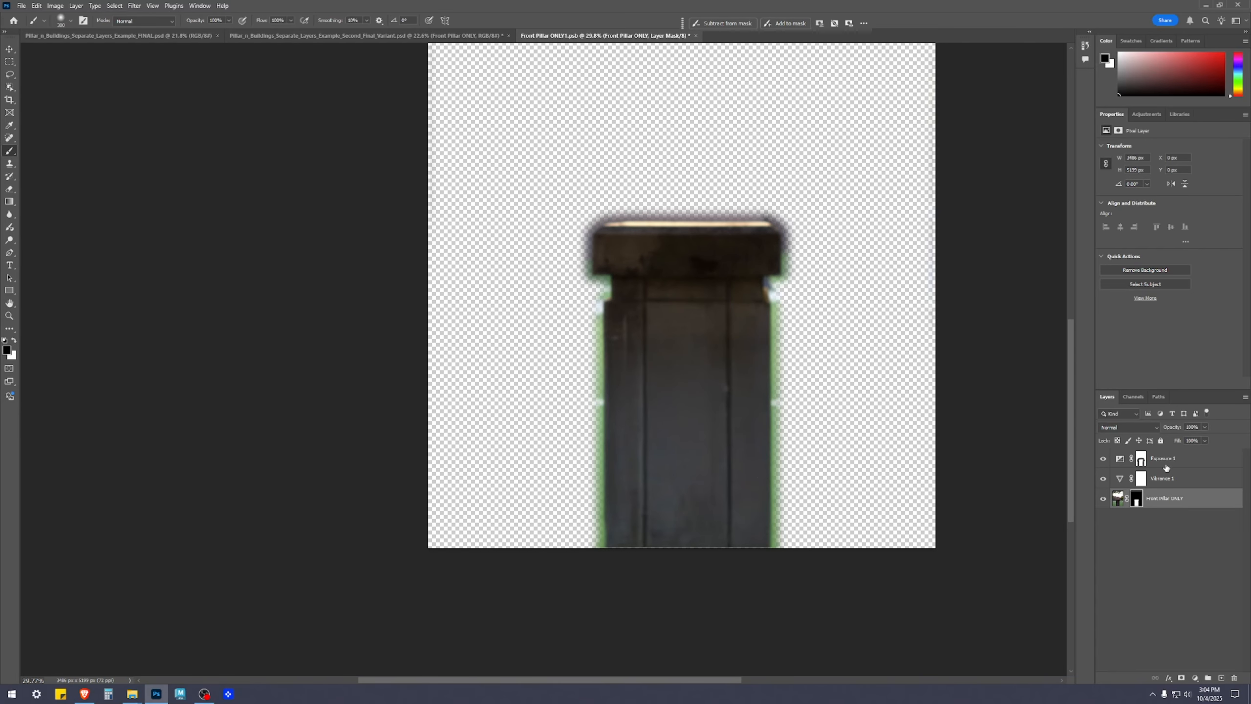
click(1186, 457)
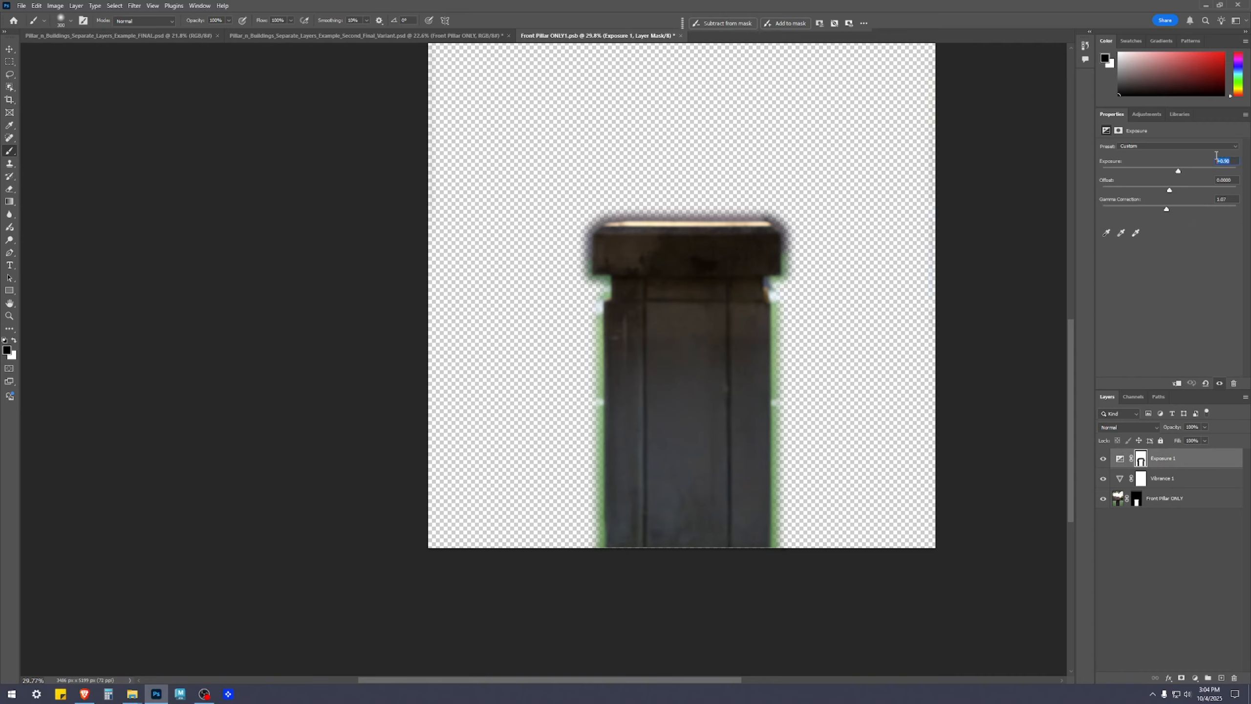
text(.5)
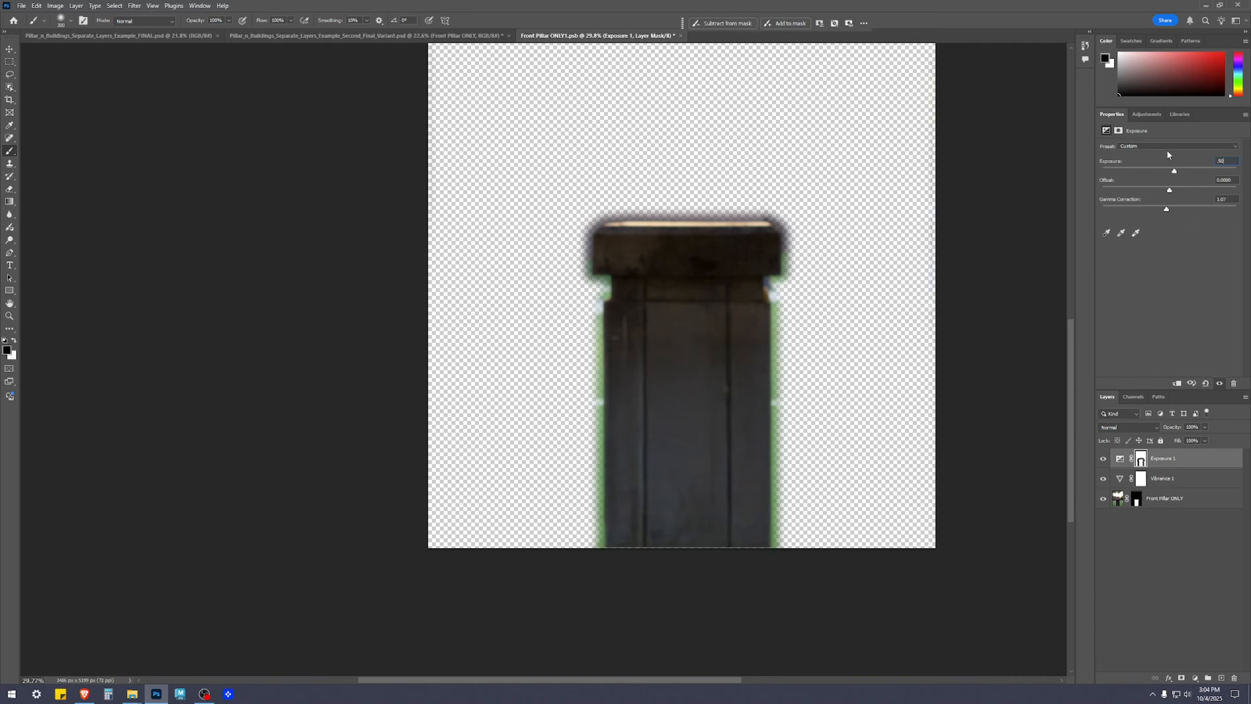
key(Return)
key(ctrl+s)
click(480, 37)
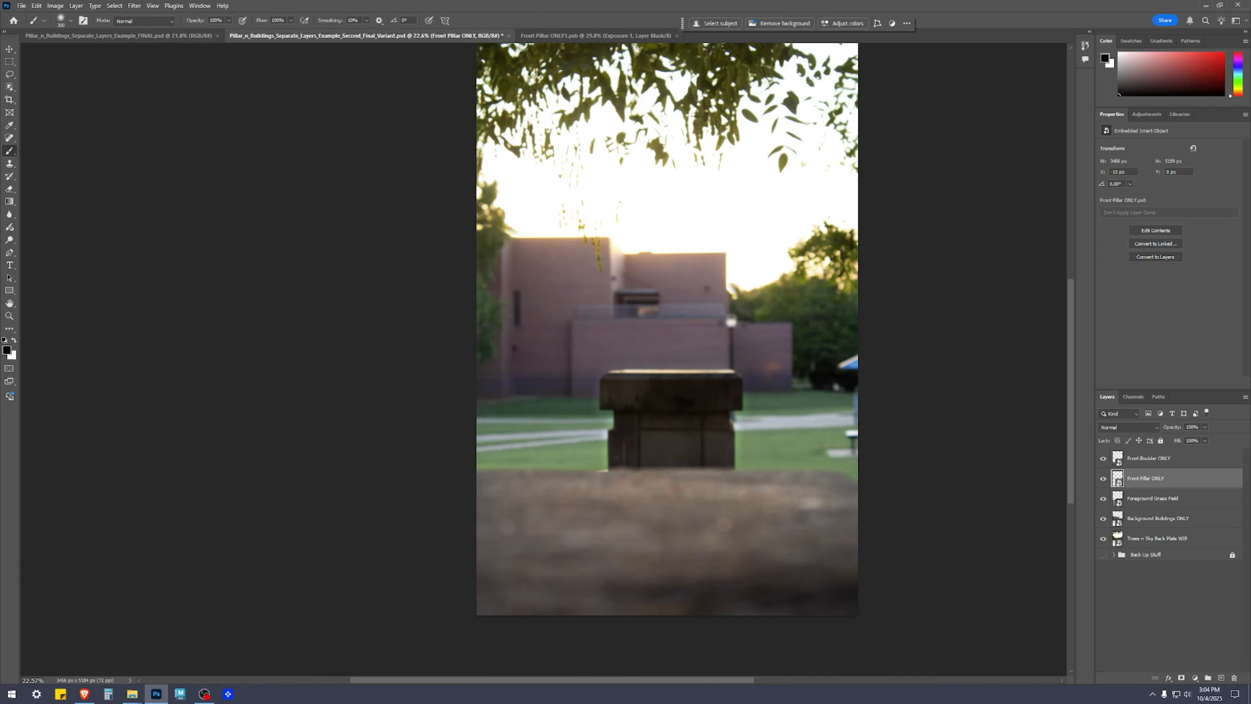
Switch to the Move tool, deselect all layers, and look over the sky, buildings, pillar and boulder in the composite
key(v)
click(1154, 639)
click(745, 476)
click(709, 439)
click(988, 545)
click(803, 444)
drag(940, 391, 929, 403)
click(944, 369)
click(675, 355)
click(645, 444)
click(709, 217)
click(882, 508)
drag(919, 347, 902, 369)
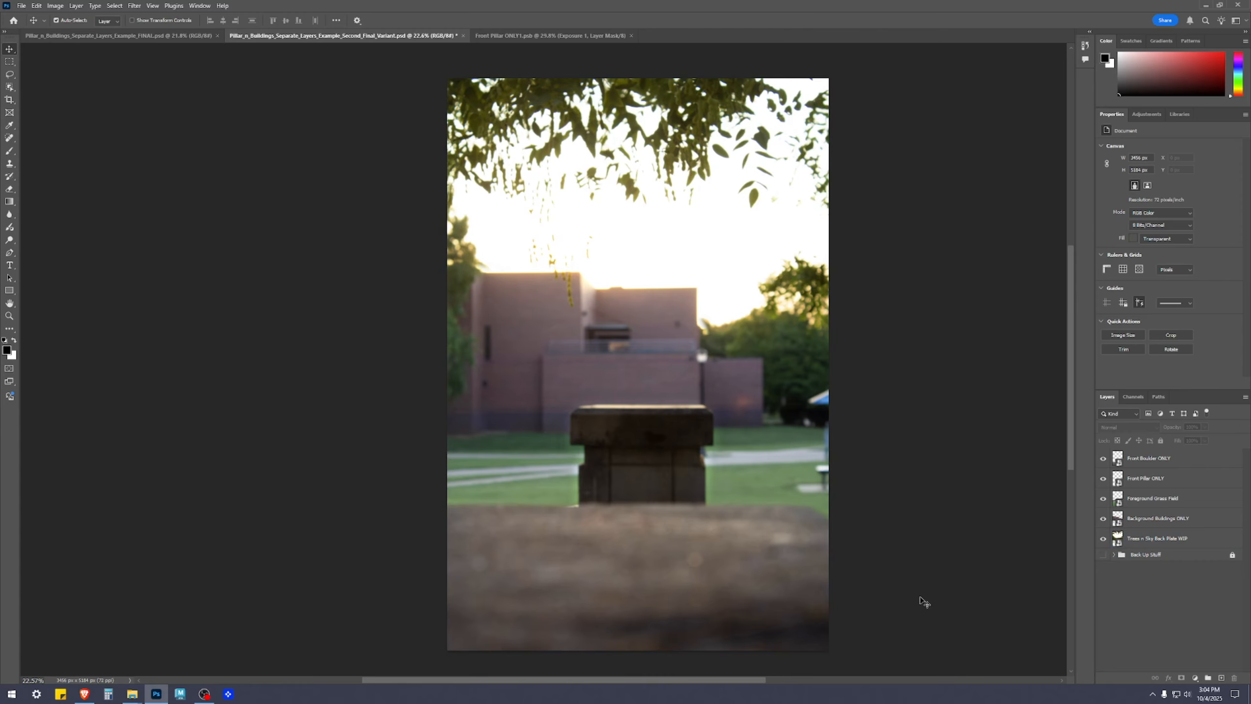
Go through the stack of smart object layers from the back plate to the front boulder, comparing them with the composite
click(1168, 538)
click(1171, 519)
click(1169, 482)
click(1167, 460)
click(1173, 616)
scroll(808, 418, down, 1)
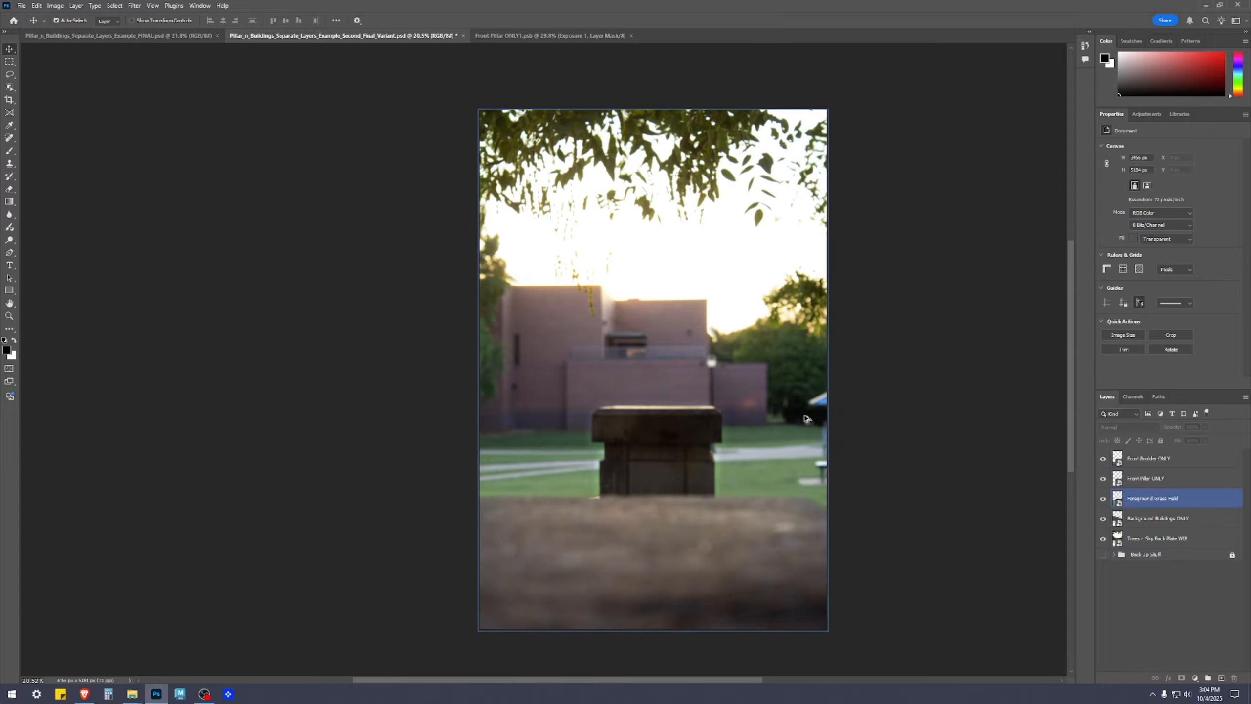
drag(951, 351, 922, 341)
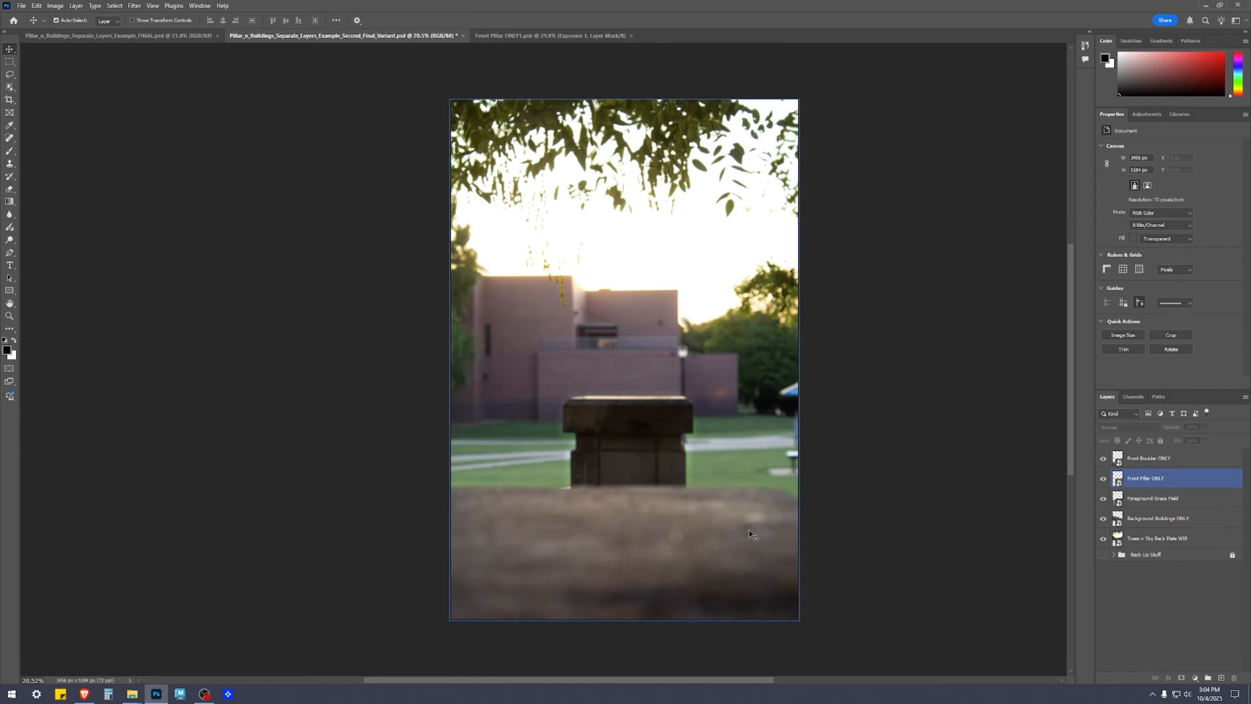
Hide all layers, then show the tree and sky back plate, Background Buildings ONLY, Foreground Grass Field and Front Pillar ONLY one by one
drag(1102, 457, 1102, 540)
click(1103, 538)
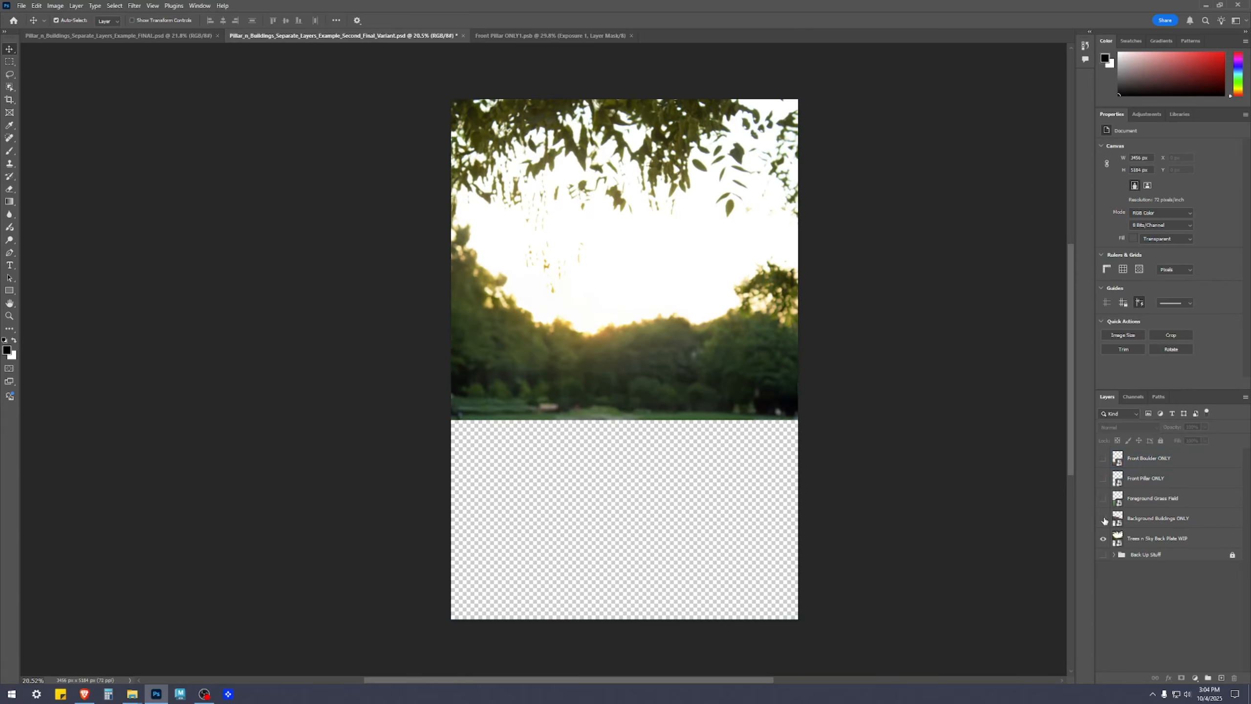
click(1103, 519)
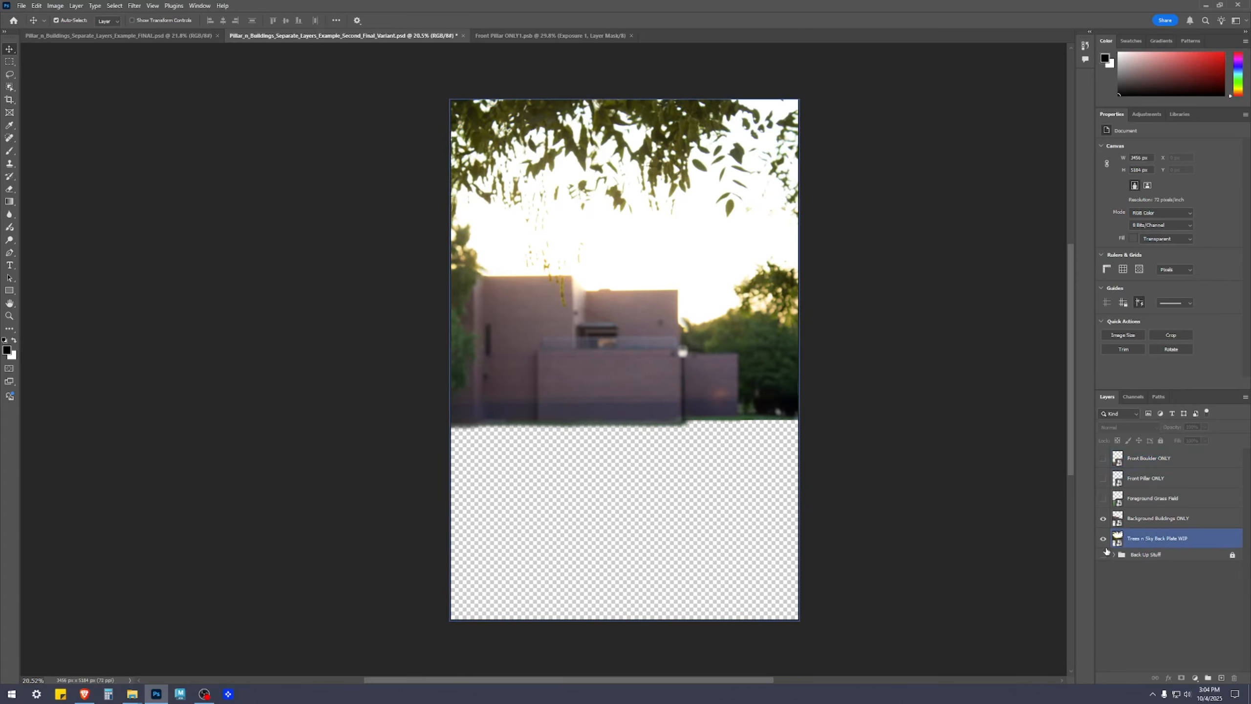
click(1103, 498)
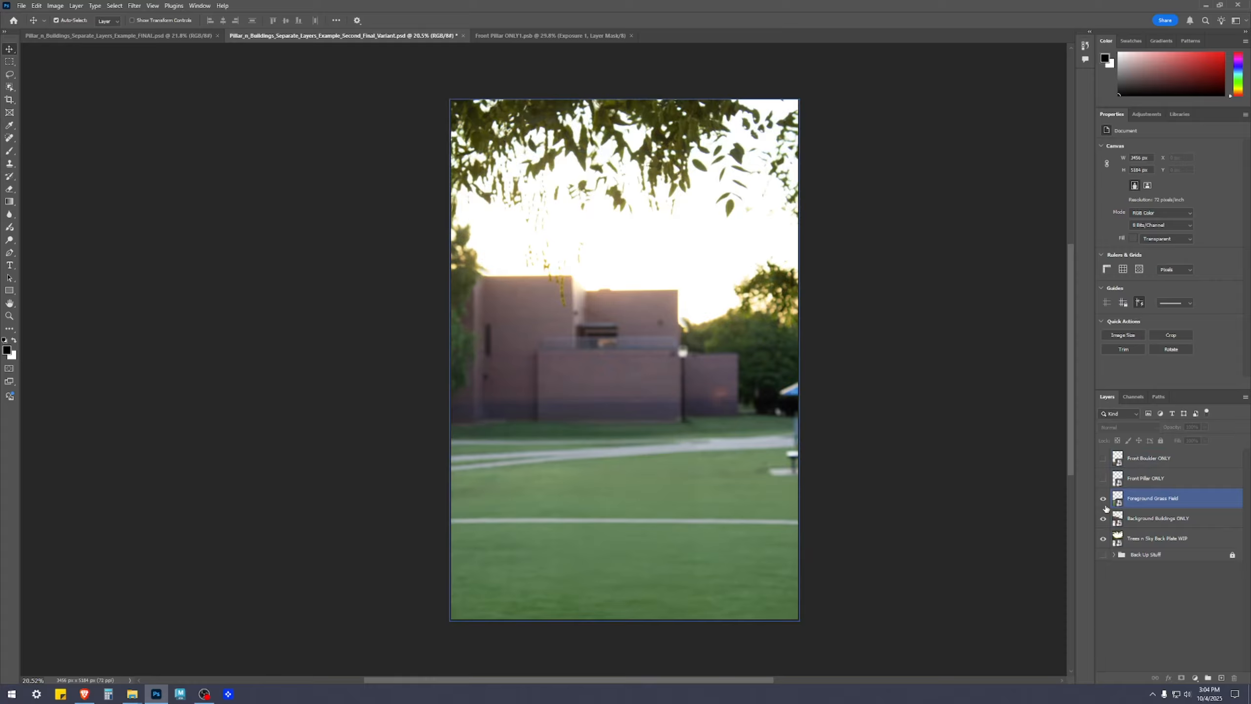
click(1103, 478)
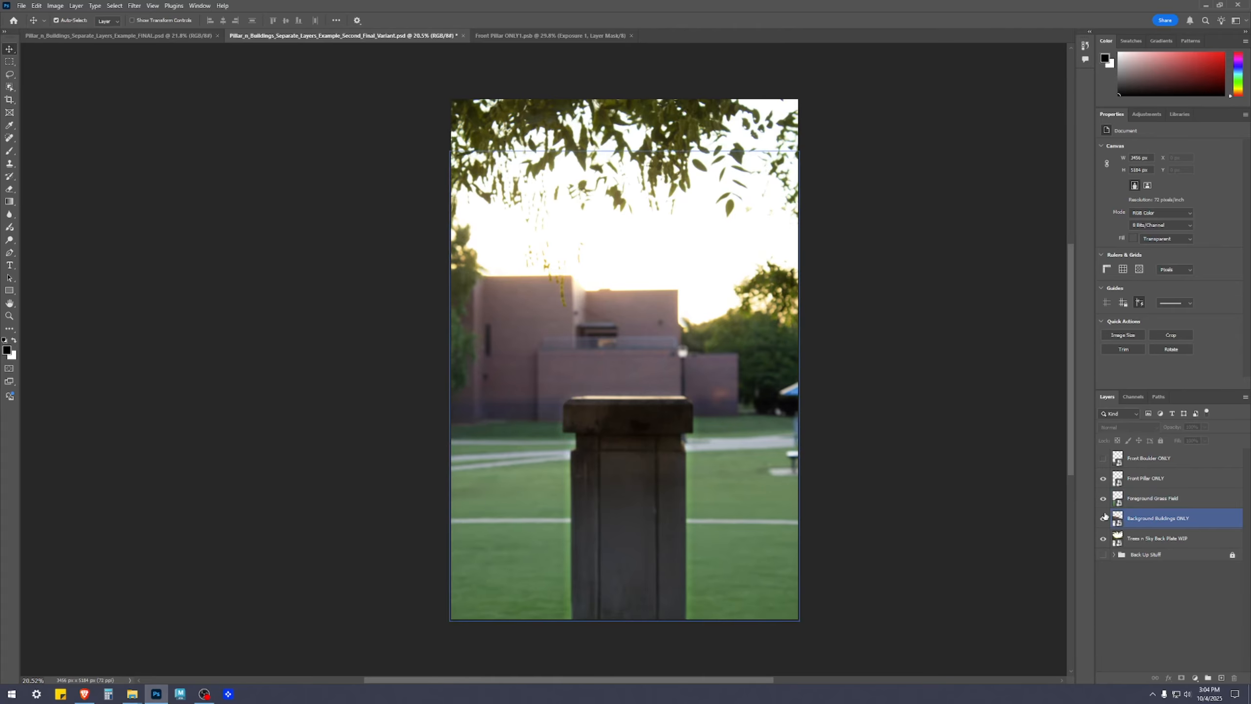
Inspect the pillar's edges against the grass up close, then show the Front Boulder ONLY layer again
drag(581, 487, 754, 307)
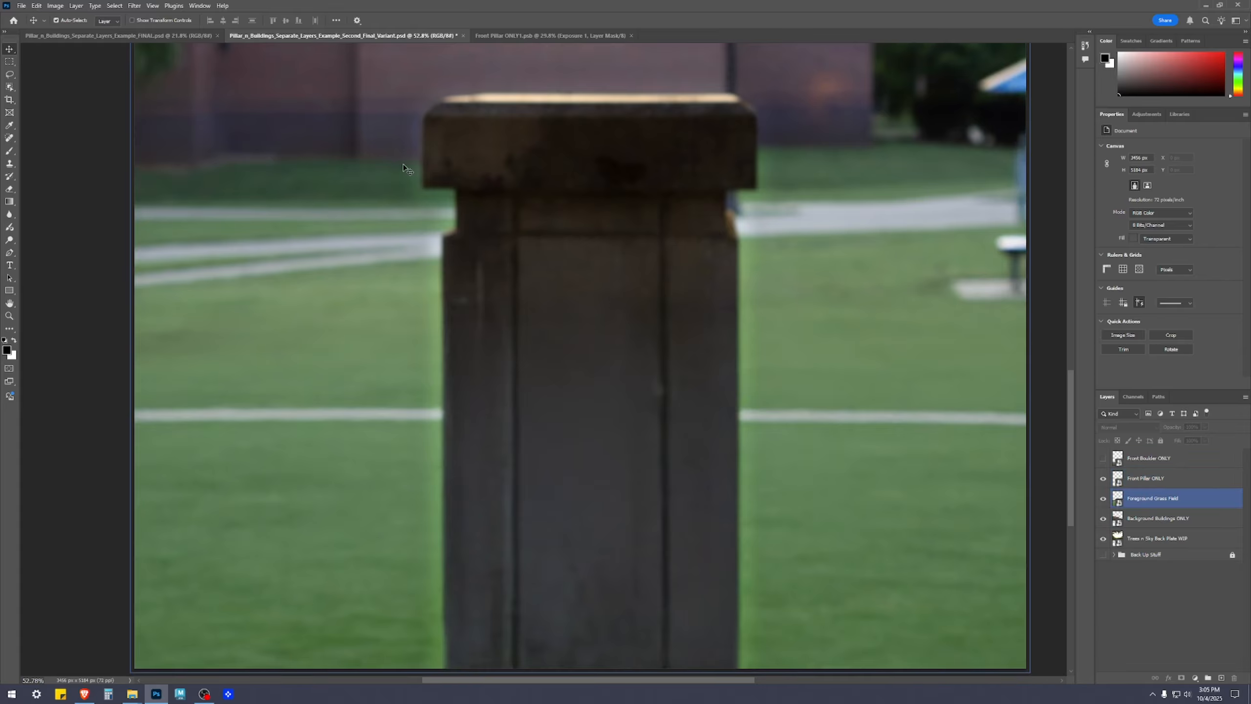
drag(771, 236, 736, 312)
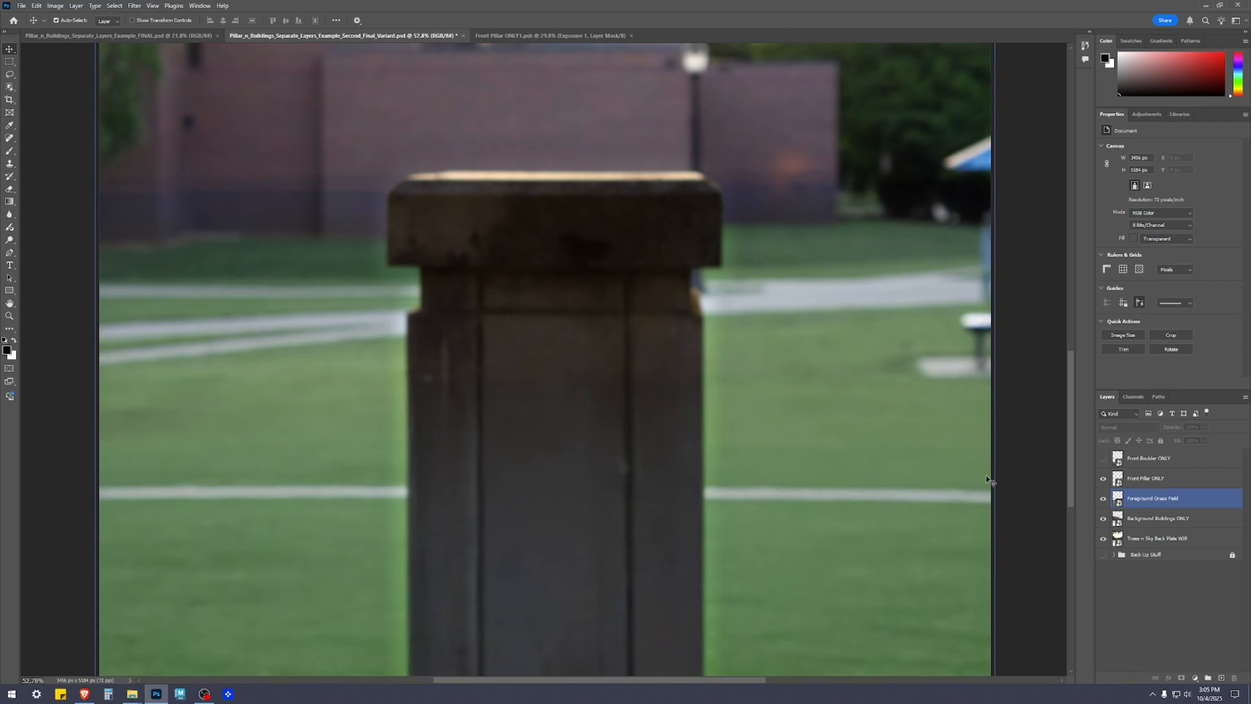
click(1103, 458)
click(1147, 458)
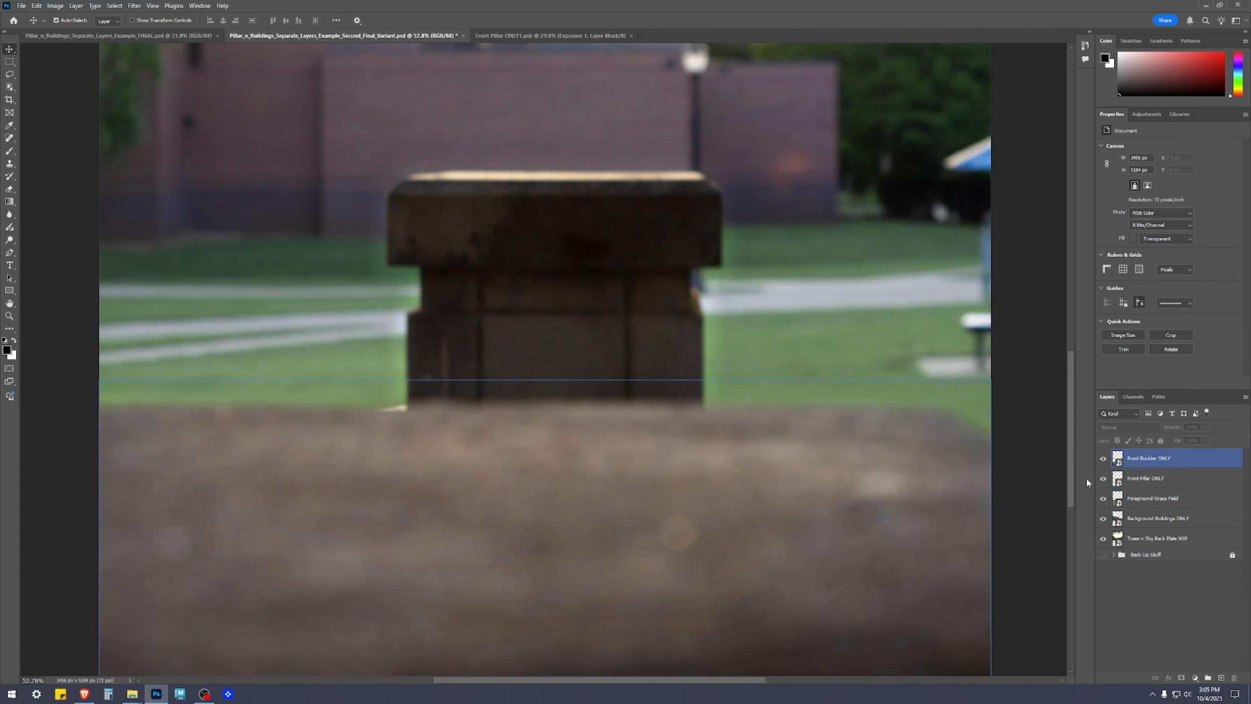
Delete the locked Back Up Stuff group from the composite
scroll(829, 547, down, 1)
scroll(829, 546, down, 4)
scroll(902, 530, down, 6)
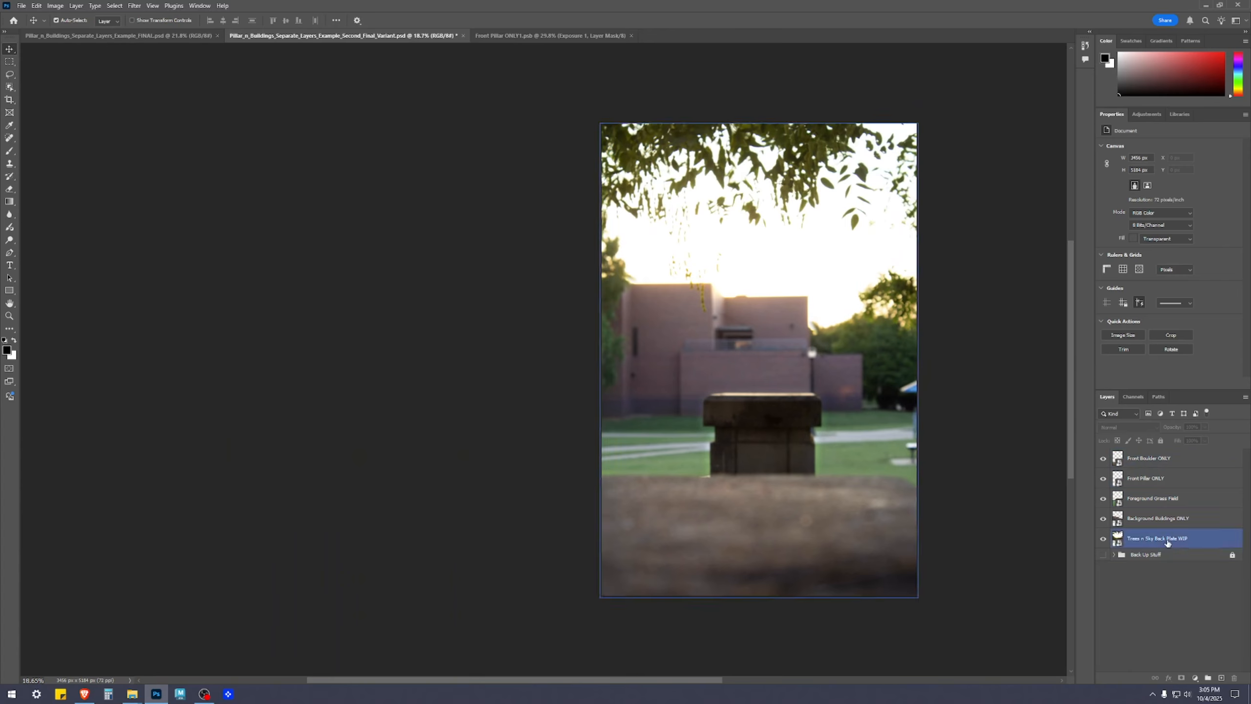
click(1214, 556)
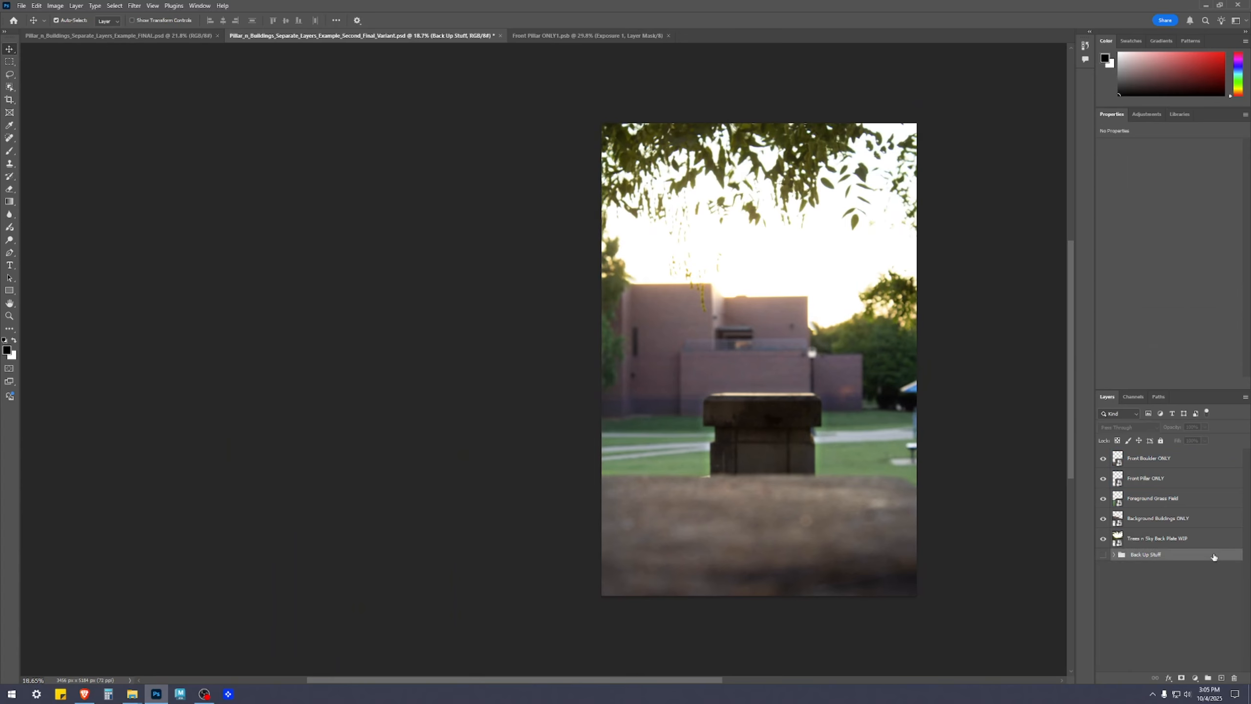
key(Delete)
click(1195, 575)
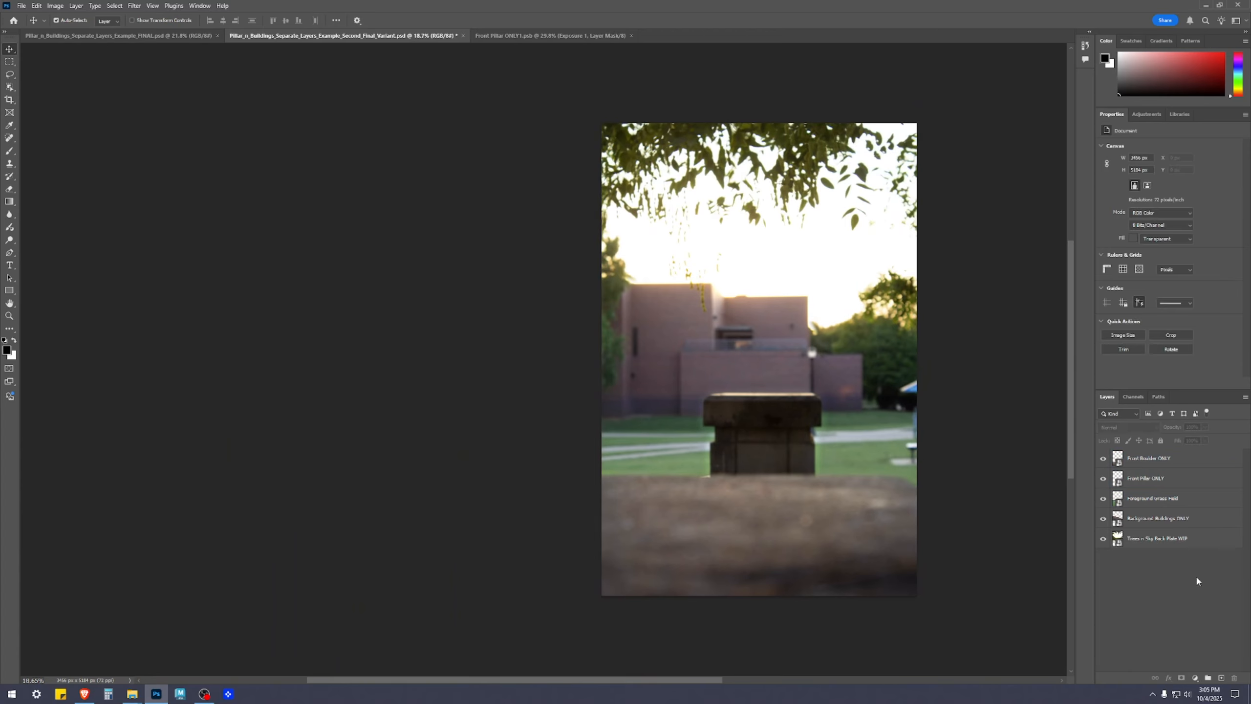
Group all five smart object layers, from Front Boulder ONLY to the back plate, and name the group "Separated Layers"
click(1176, 462)
shift+click(1186, 545)
key(ctrl+g)
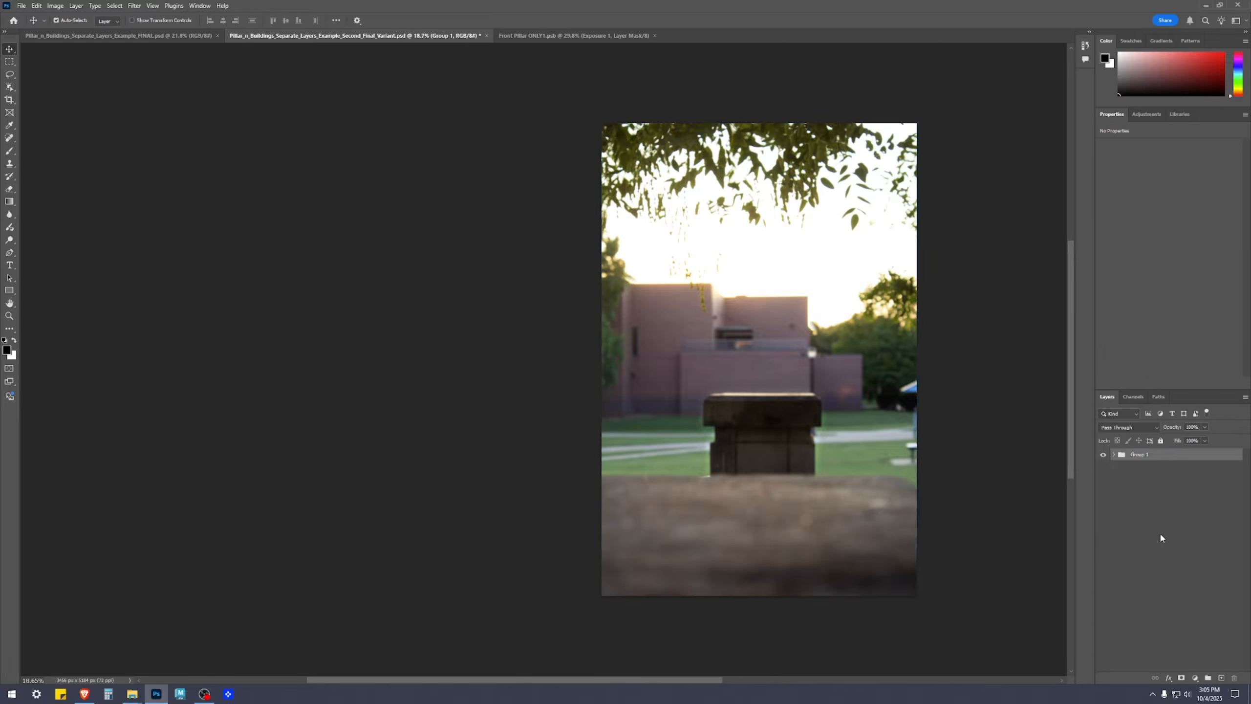
double_click(1137, 454)
text(Separat)
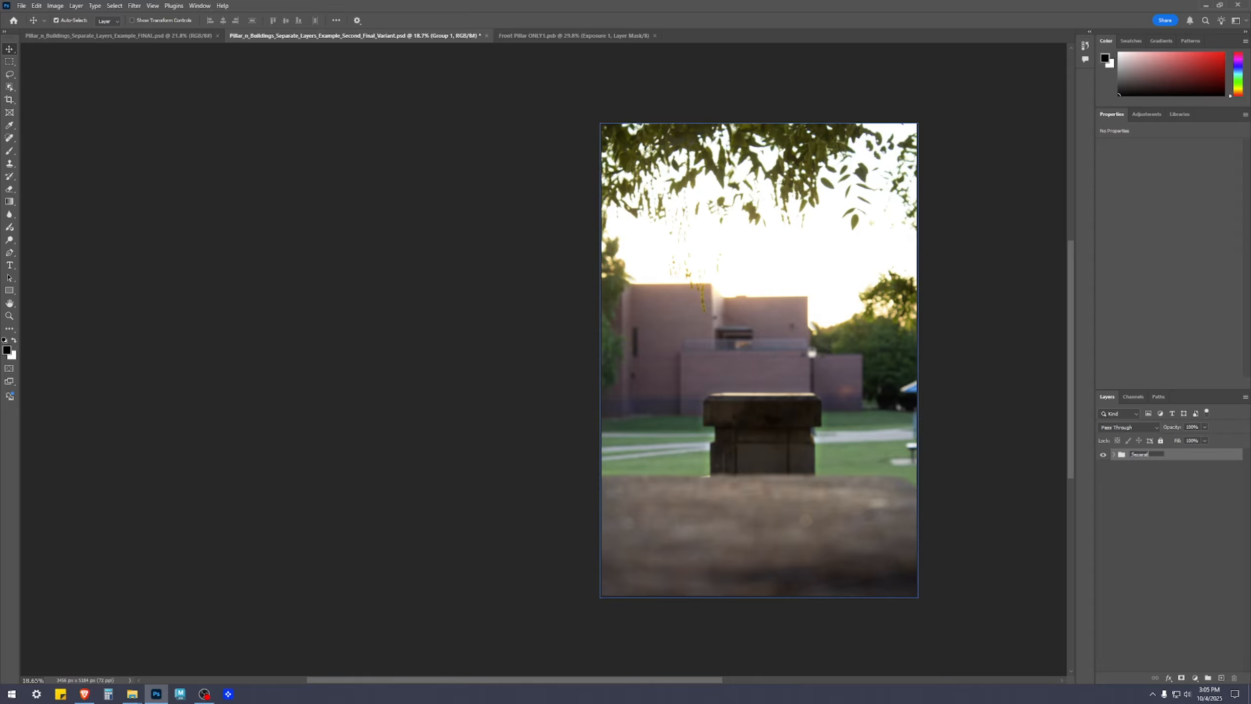
text(ed Layers)
key(Return)
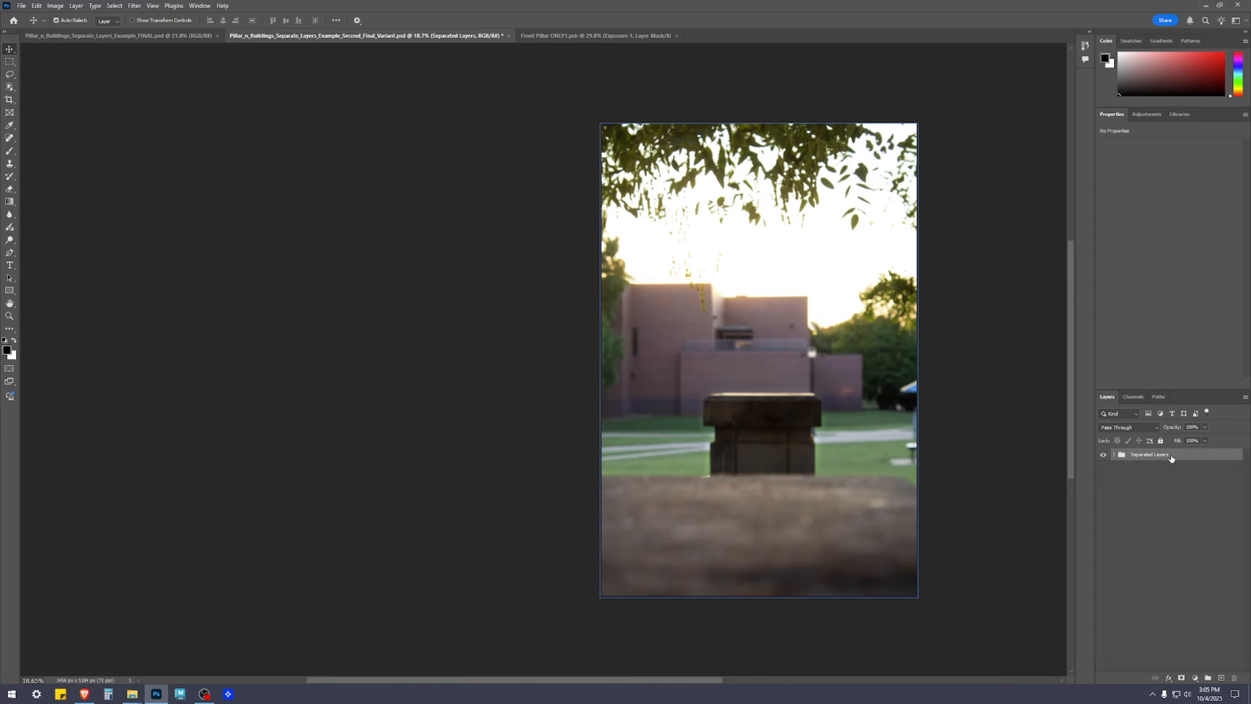
Duplicate the Separated Layers group, then lock and hide the original as a backup
drag(1171, 459, 1221, 678)
click(1167, 468)
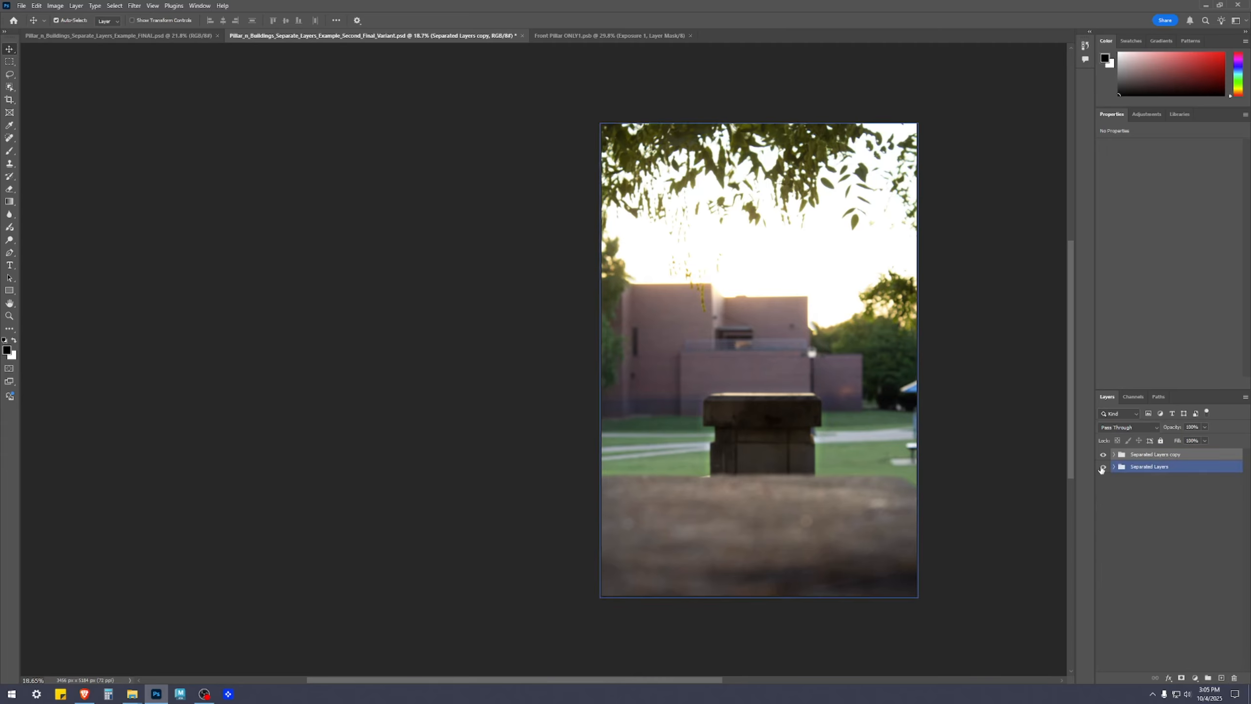
click(1160, 441)
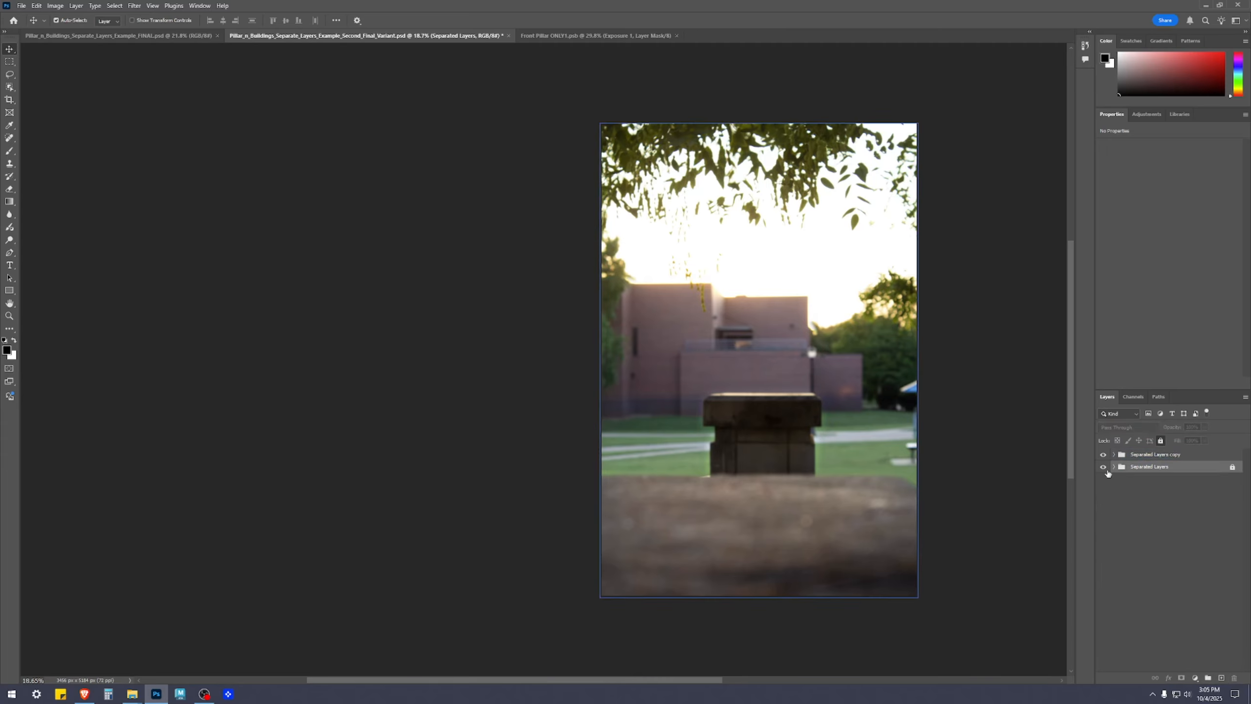
click(1104, 467)
click(1175, 525)
Rename the duplicated group by replacing "copy" with "40% Th" after "Separated Layers"
click(1170, 454)
double_click(1171, 454)
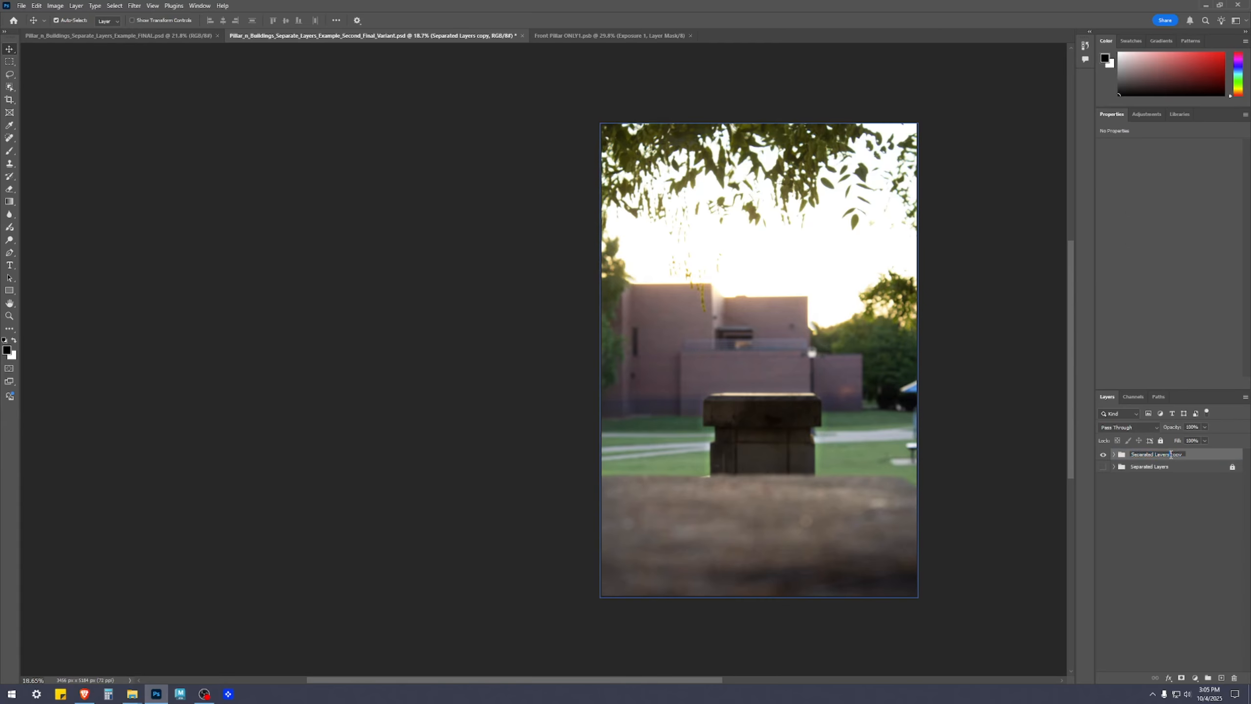
double_click(1175, 454)
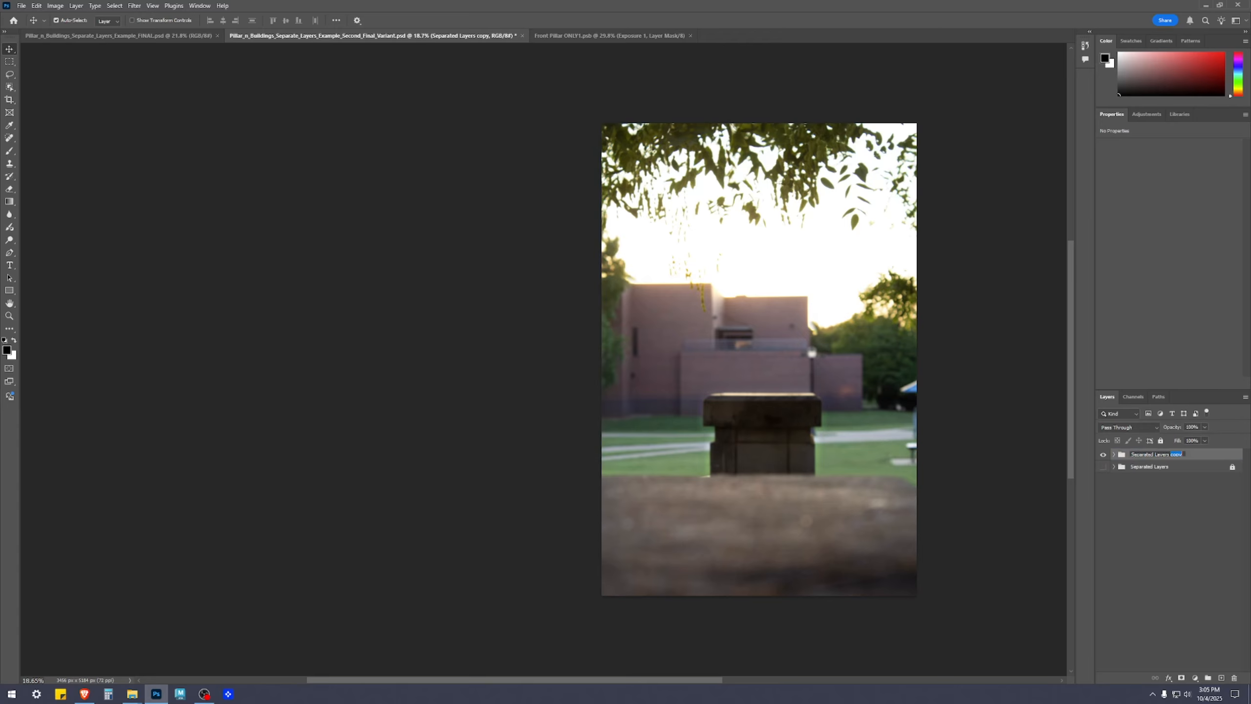
text(40% Thumbnails)
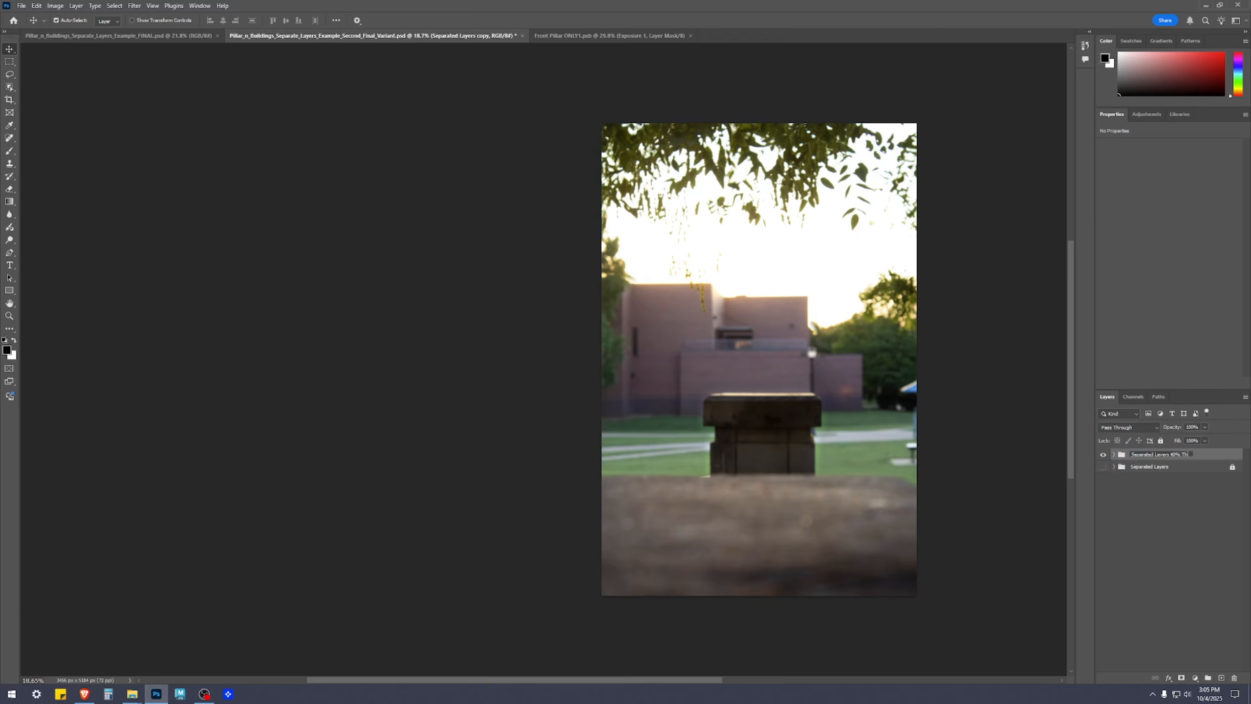
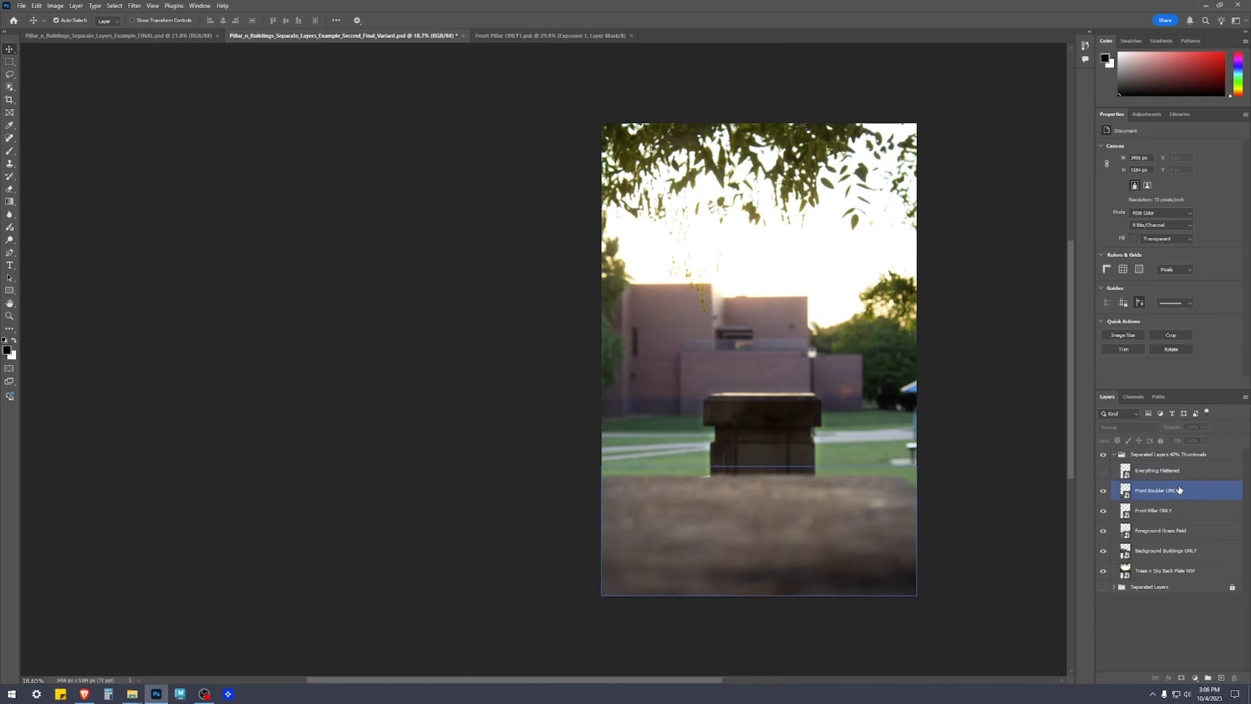
Scale the Front Boulder ONLY layer to 40% and place it near the canvas's lower-left corner
key(ctrl+t)
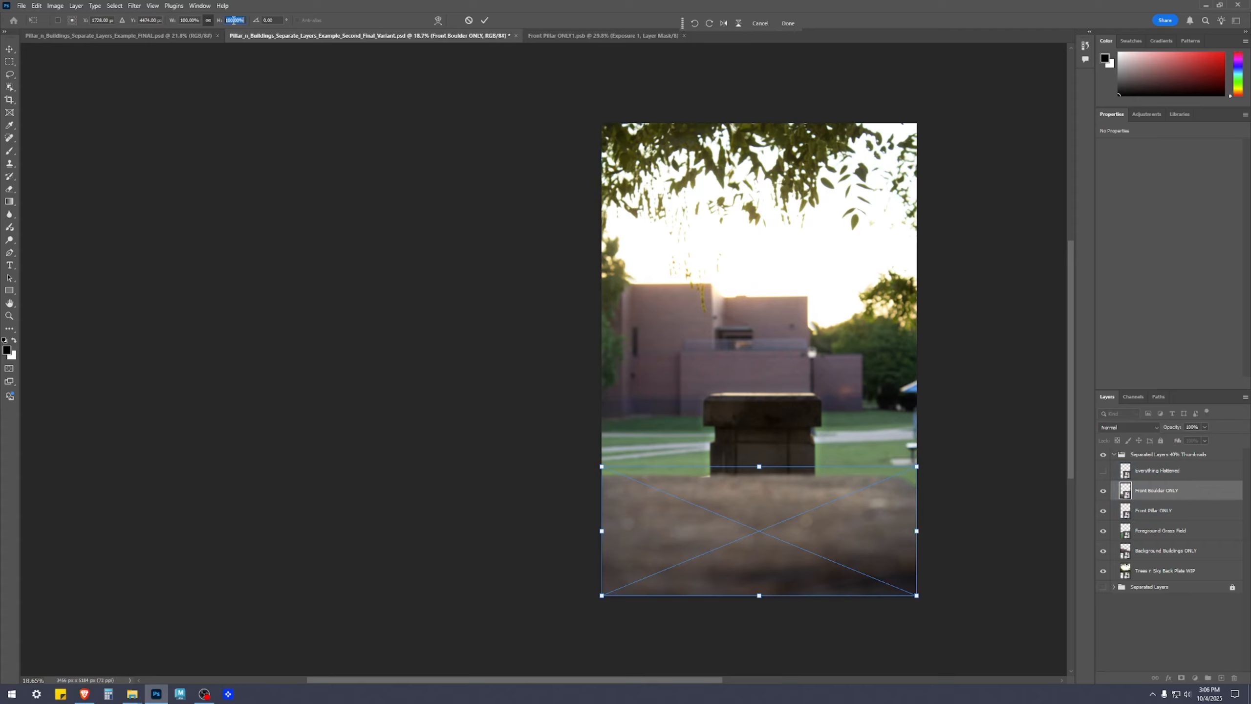
text(40)
drag(724, 536, 672, 543)
Scale the Front Pillar ONLY layer to 40% and place it directly above the boulder thumbnail
click(1167, 511)
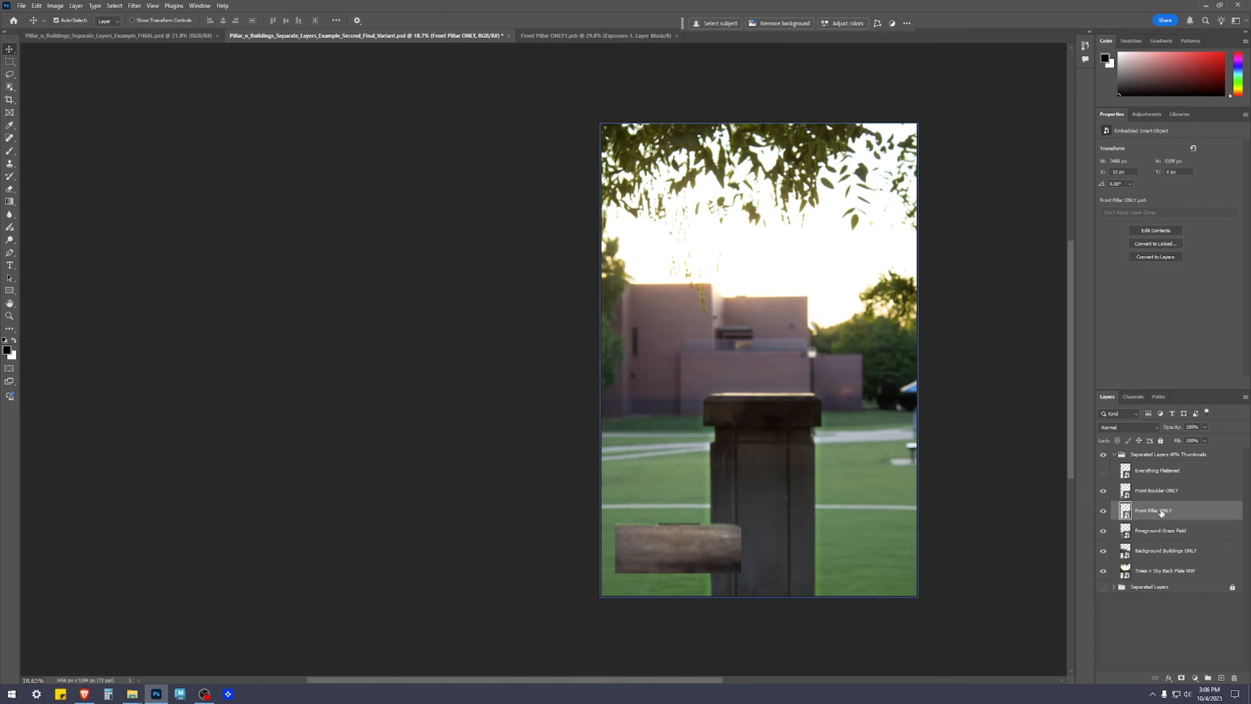
key(ctrl+t)
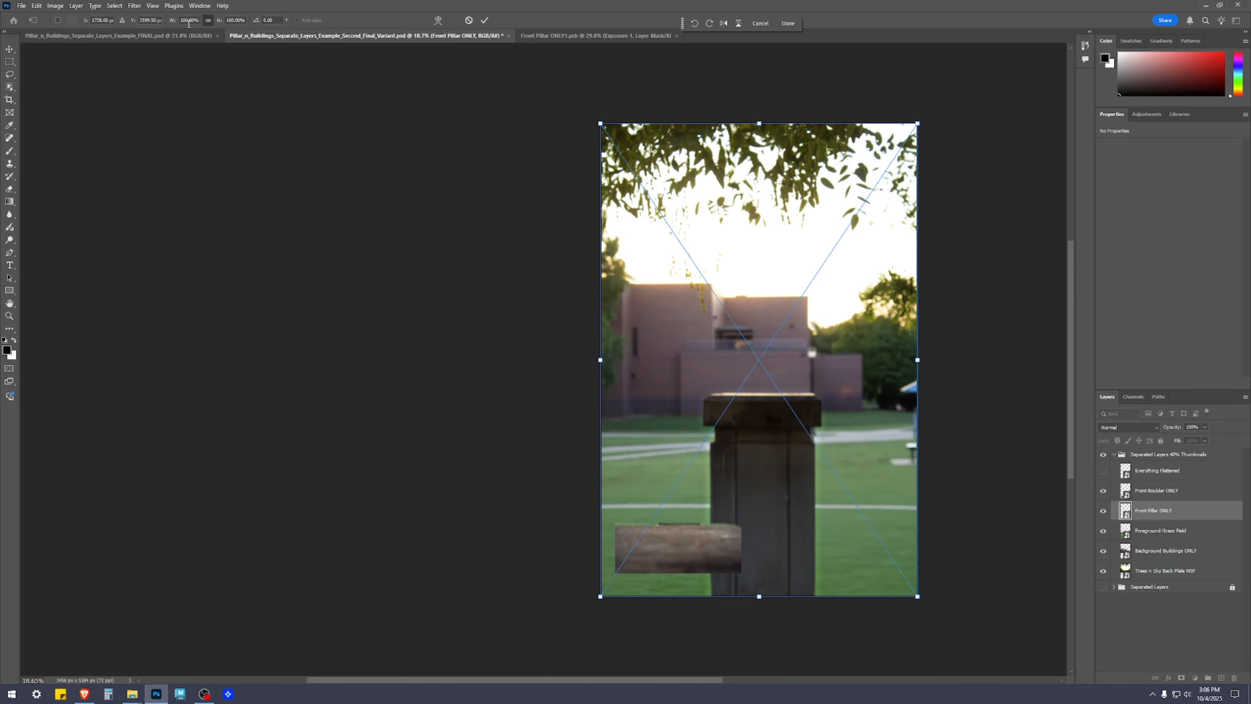
text(40)
drag(756, 423, 674, 484)
click(1035, 603)
Scale the Foreground Grass Field layer to 40% and place it directly above the pillar thumbnail
click(1165, 512)
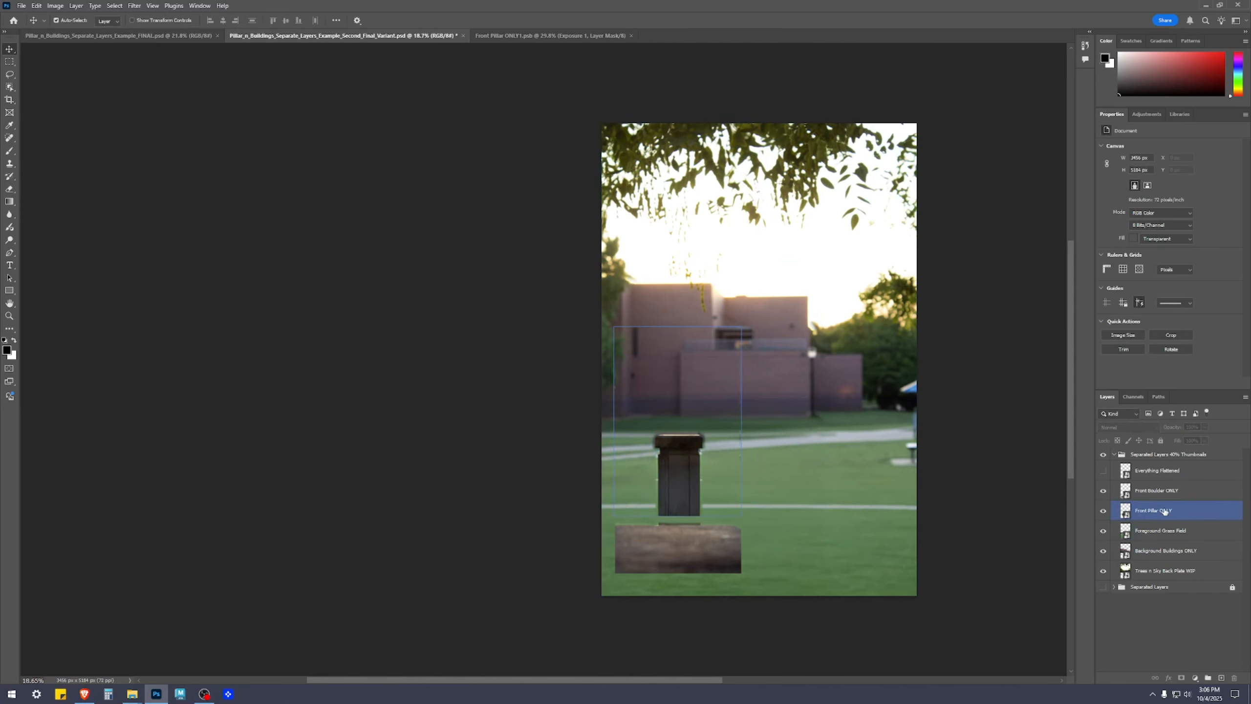
click(1166, 531)
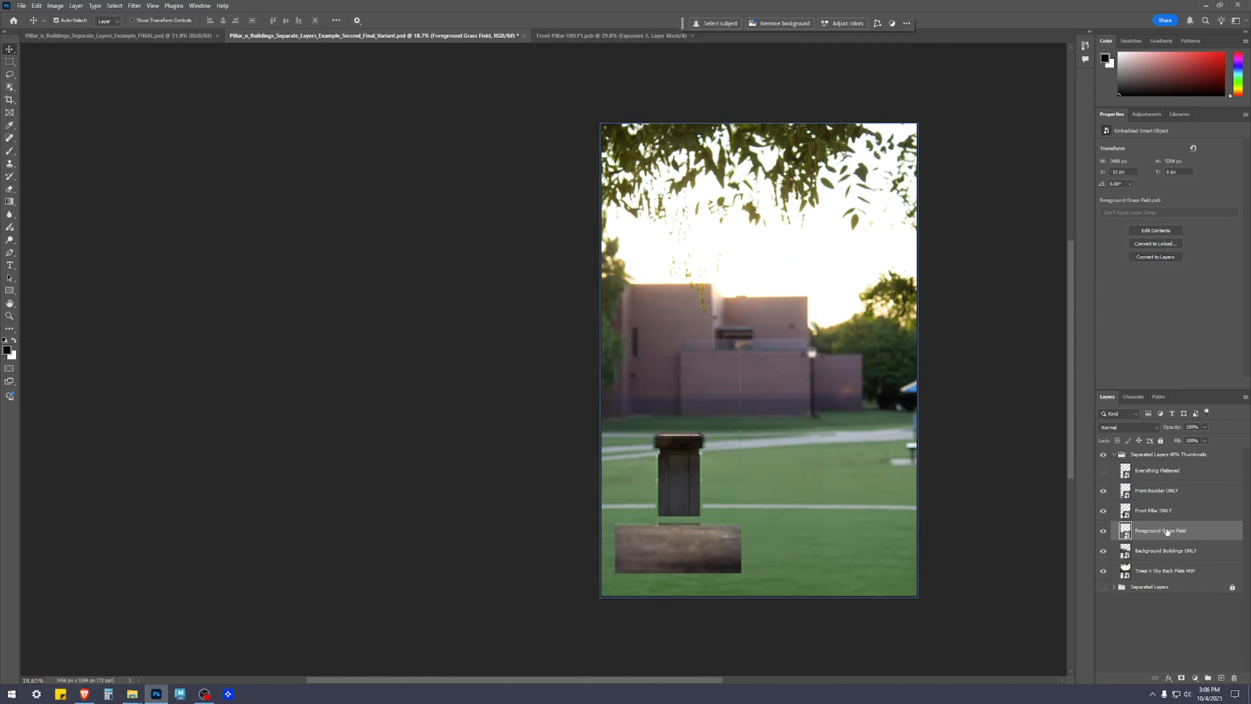
key(ctrl+t)
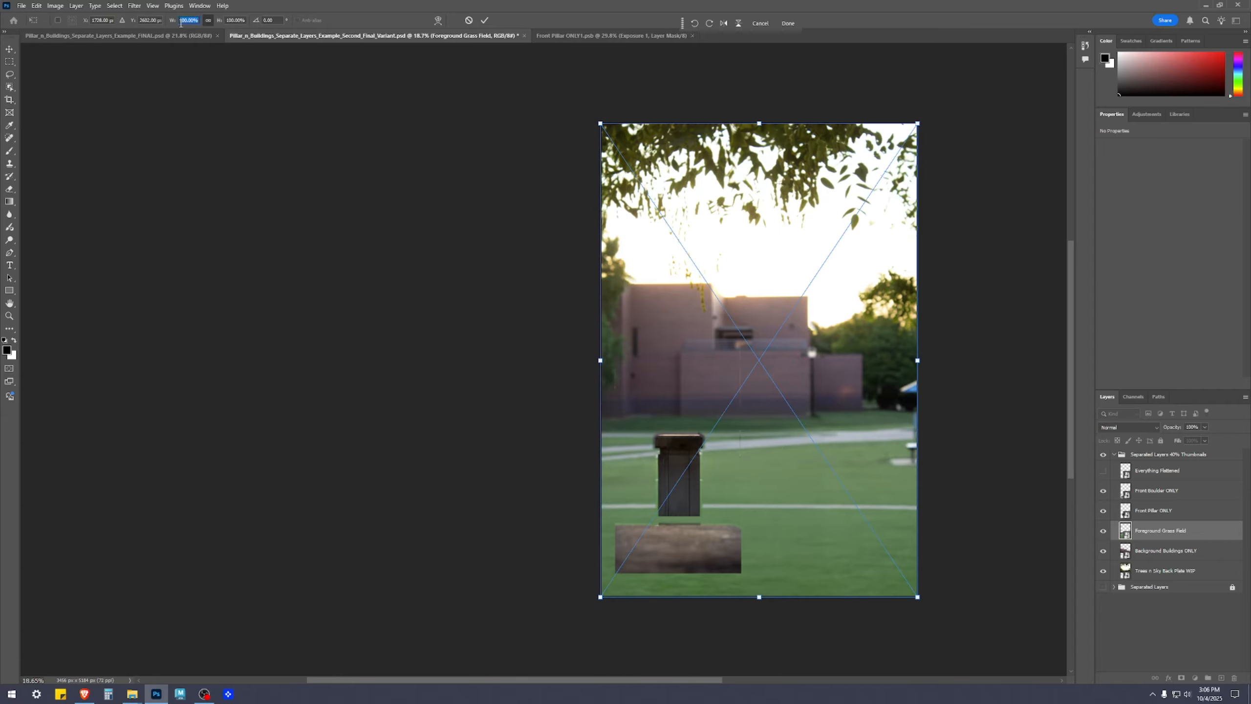
text(40)
drag(771, 399, 691, 383)
key(Return)
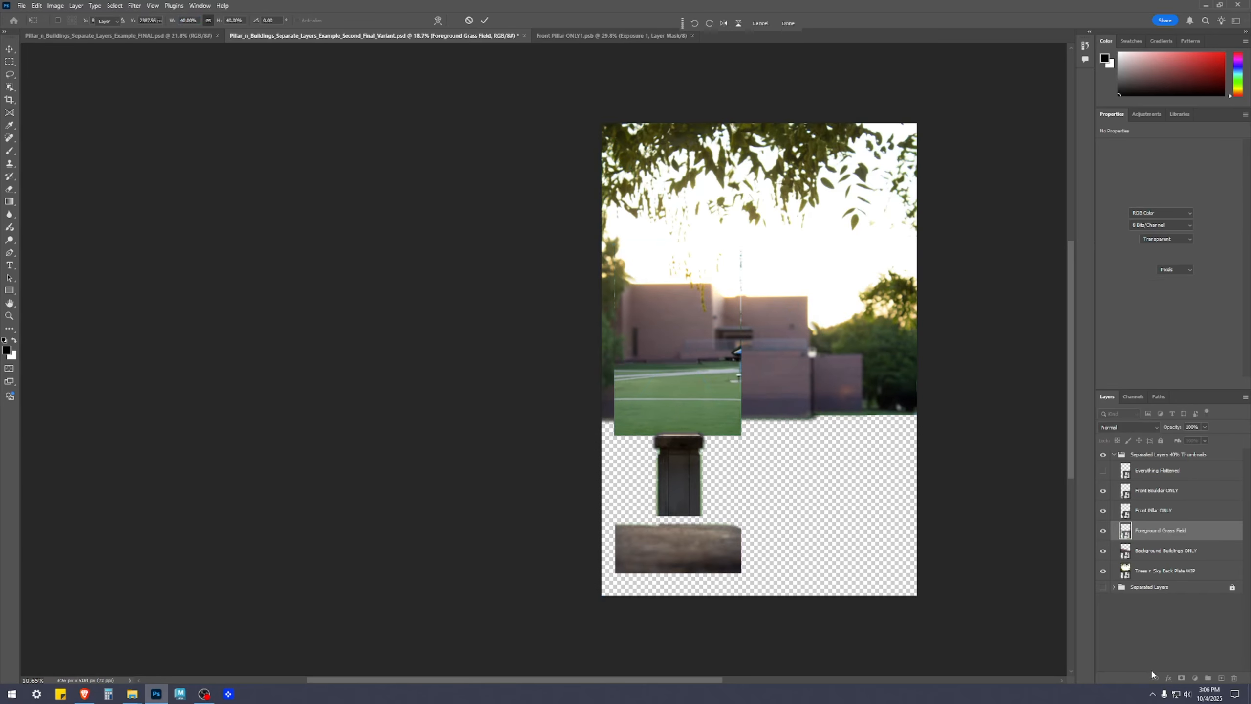
click(1146, 656)
Scale the Background Buildings ONLY layer to 40% and place it just above the grass field thumbnail
click(1173, 549)
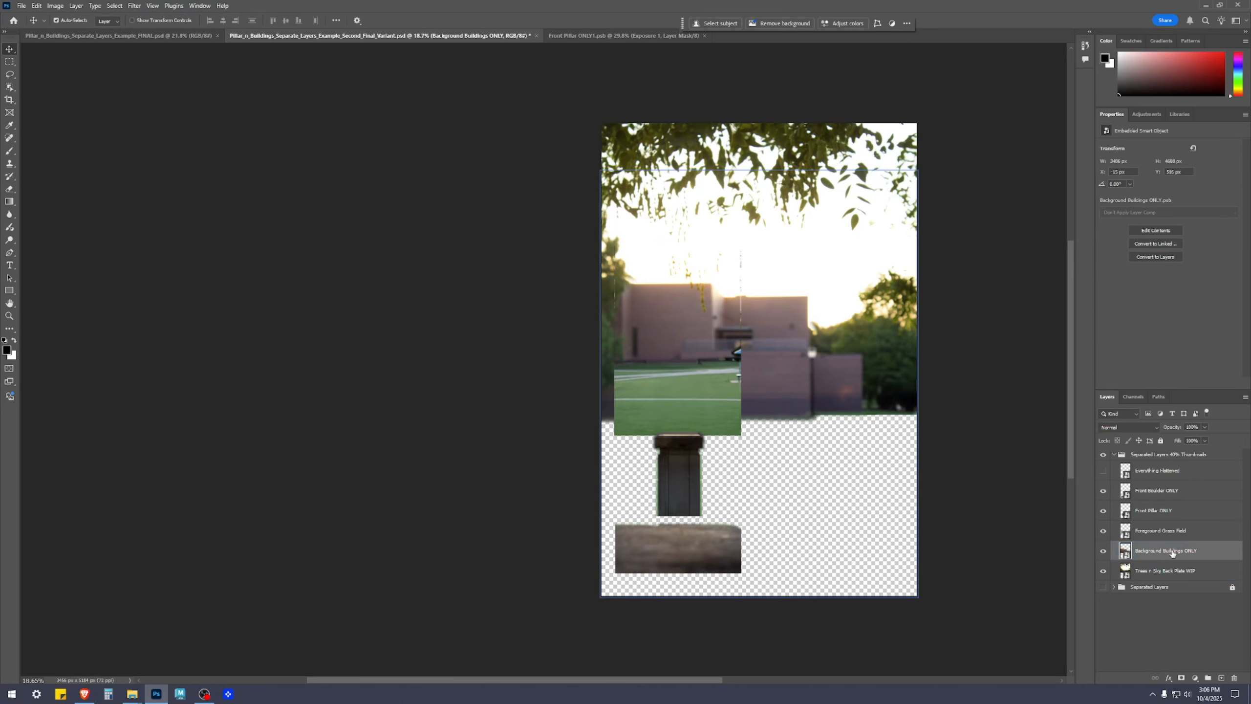
key(ctrl+t)
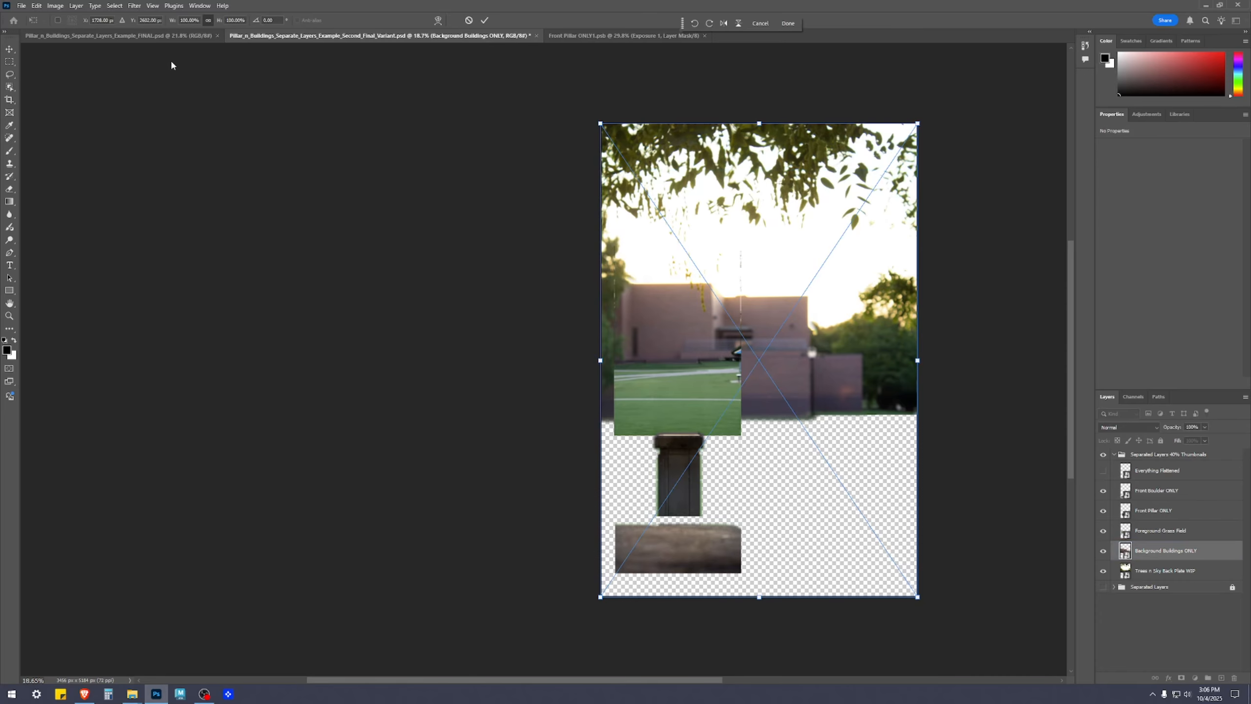
text(40)
key(Return)
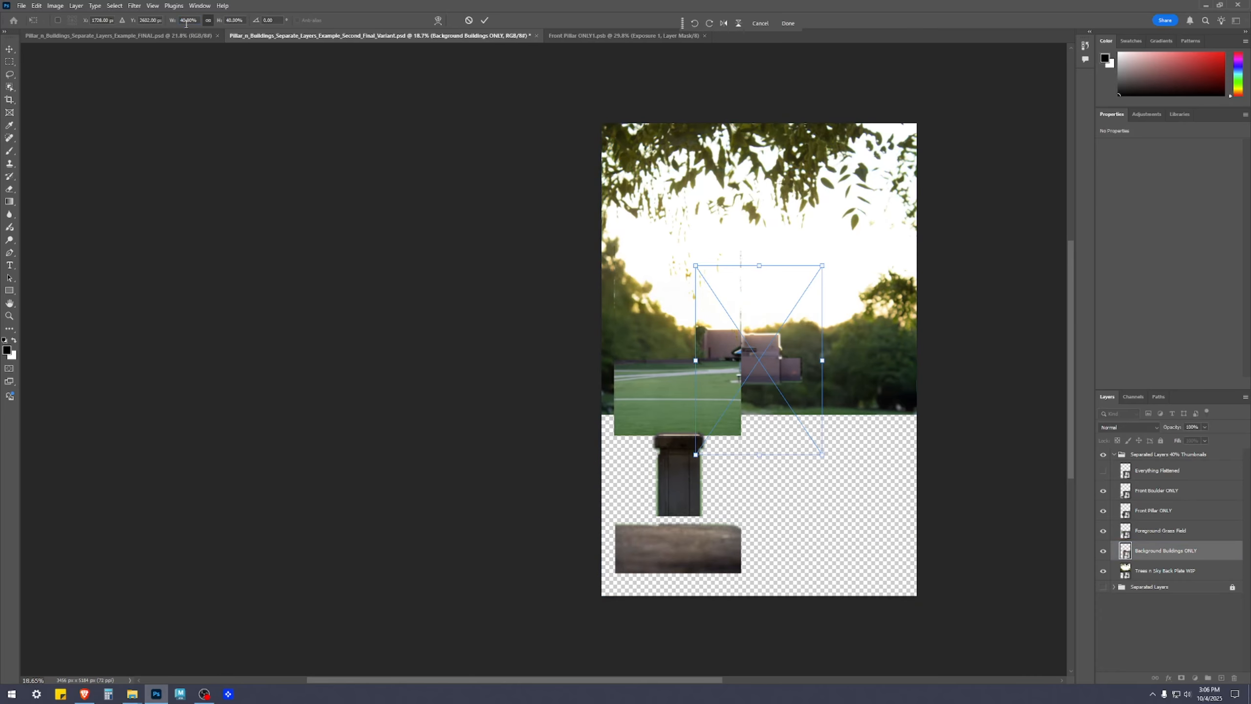
drag(785, 366, 704, 333)
Scale the trees and sky back plate layer to 40% and place it above the buildings, at the canvas's upper left
click(1174, 574)
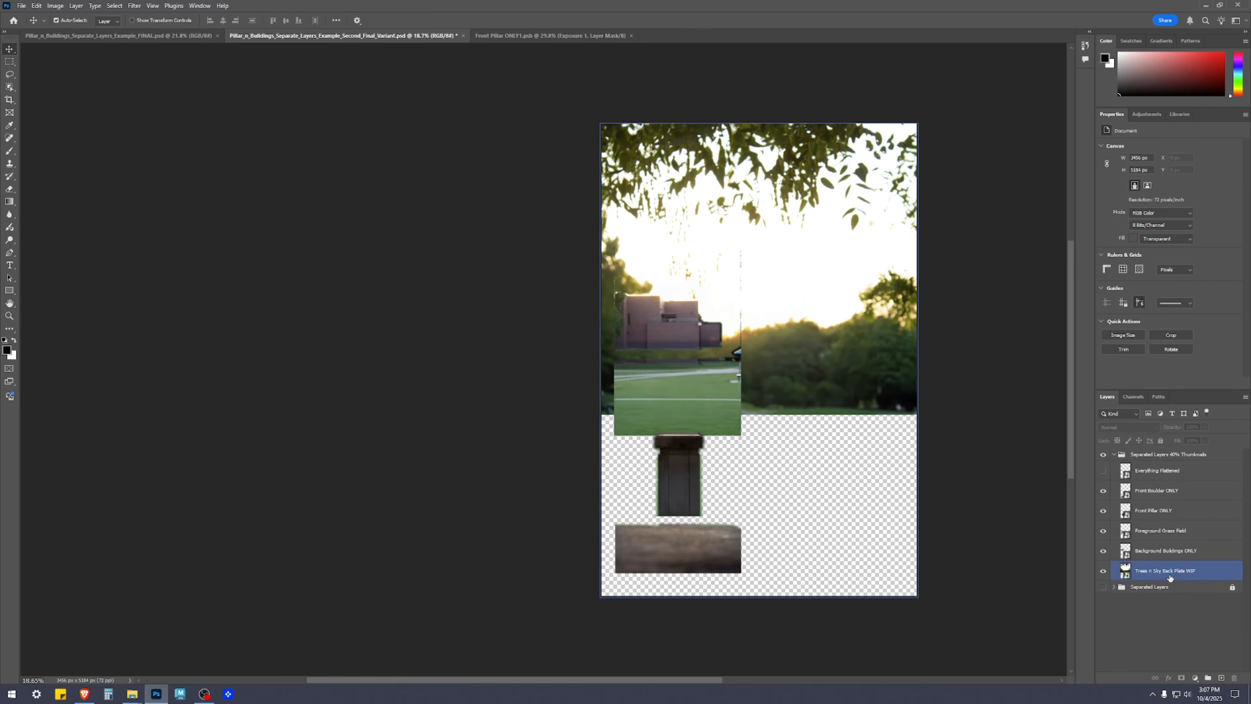
key(ctrl+t)
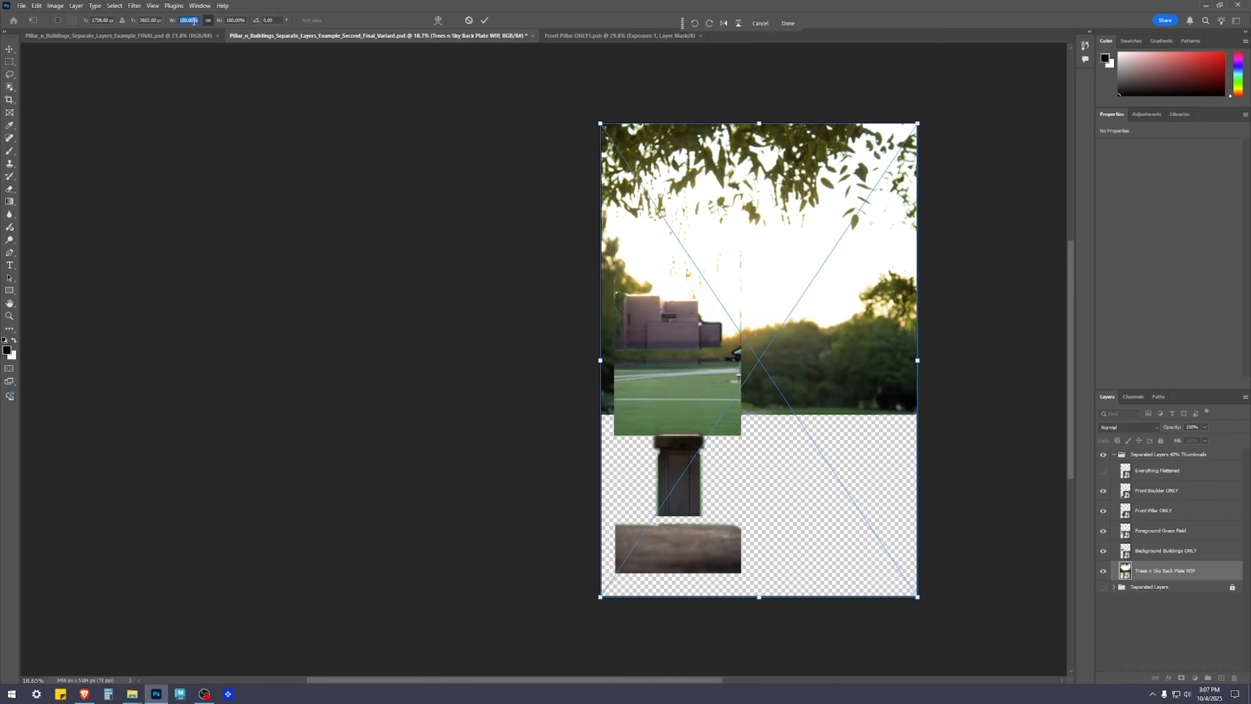
text(40)
key(Return)
drag(793, 348, 713, 213)
click(926, 308)
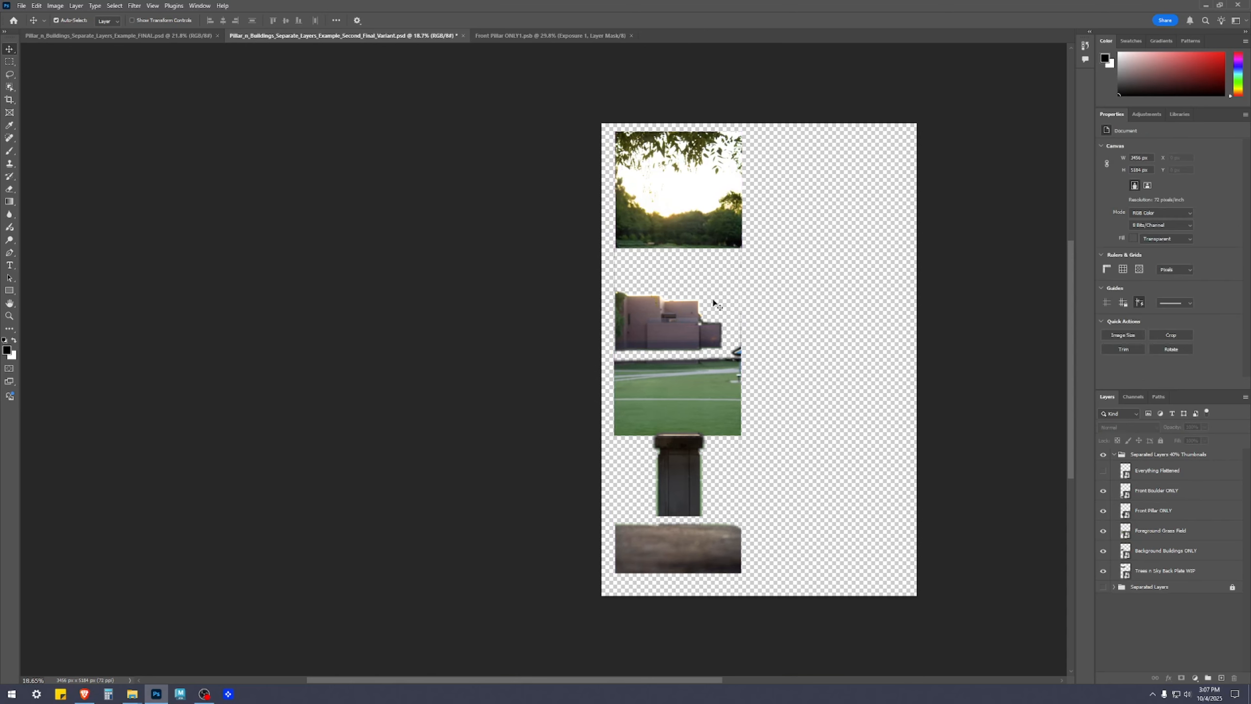
Isolate the back plate, buildings and grass field layers in turn to examine the edges of each cutout
scroll(713, 302, up, 5)
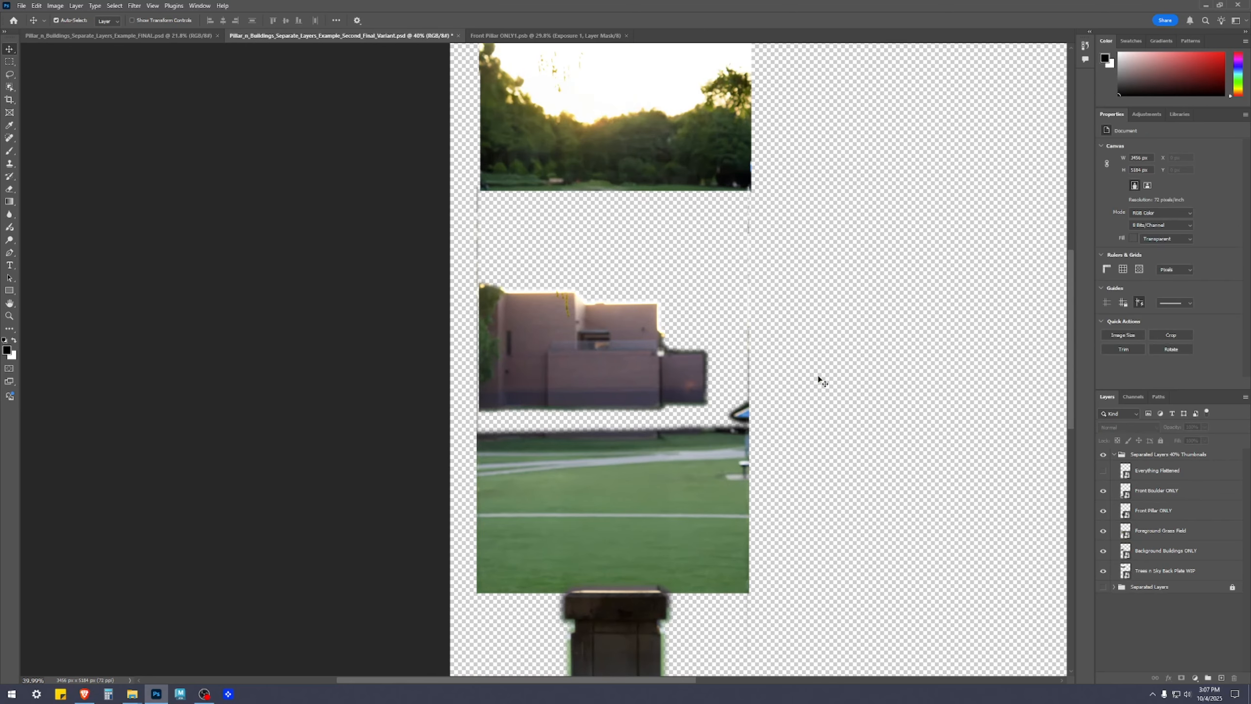
drag(1104, 567, 1105, 567)
click(1105, 550)
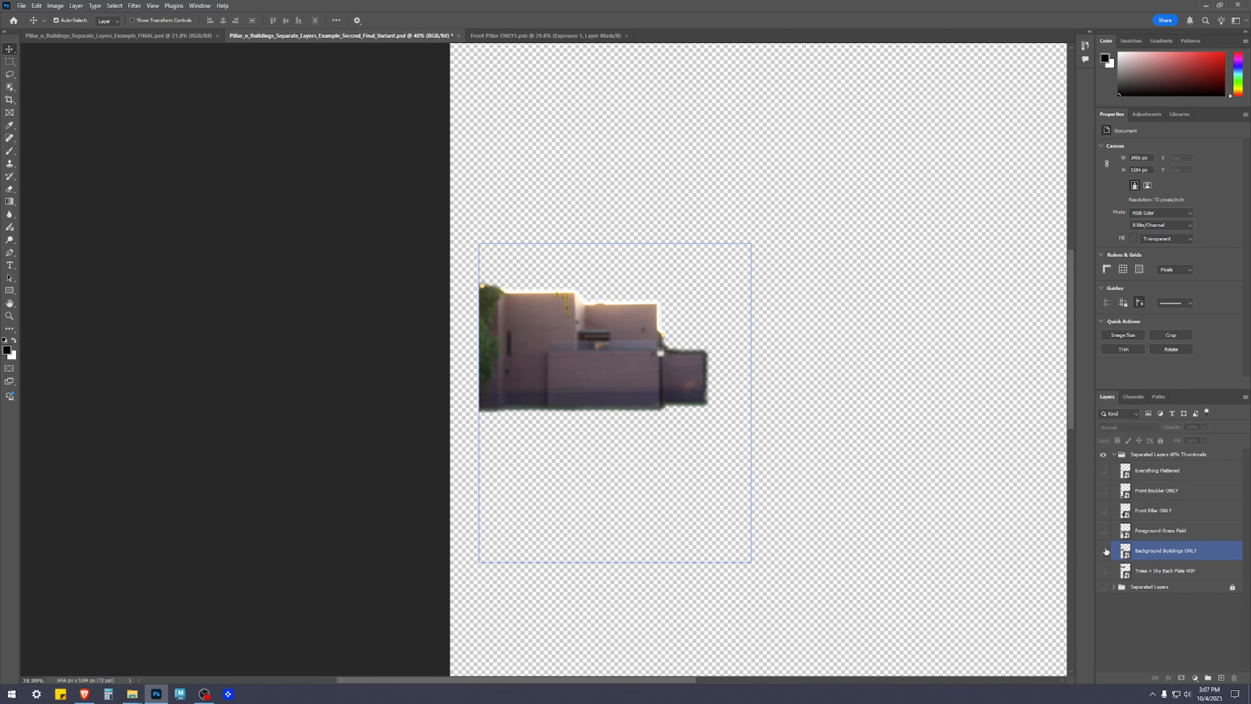
click(1105, 551)
click(1103, 530)
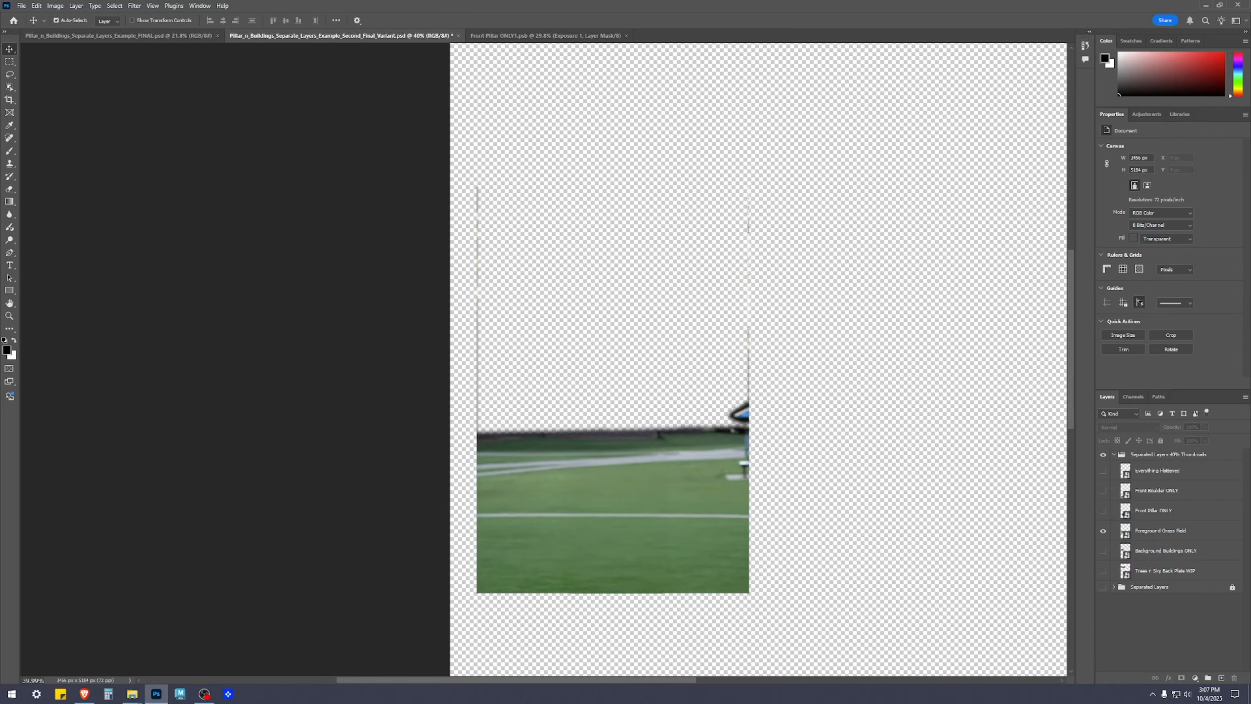
scroll(480, 327, up, 4)
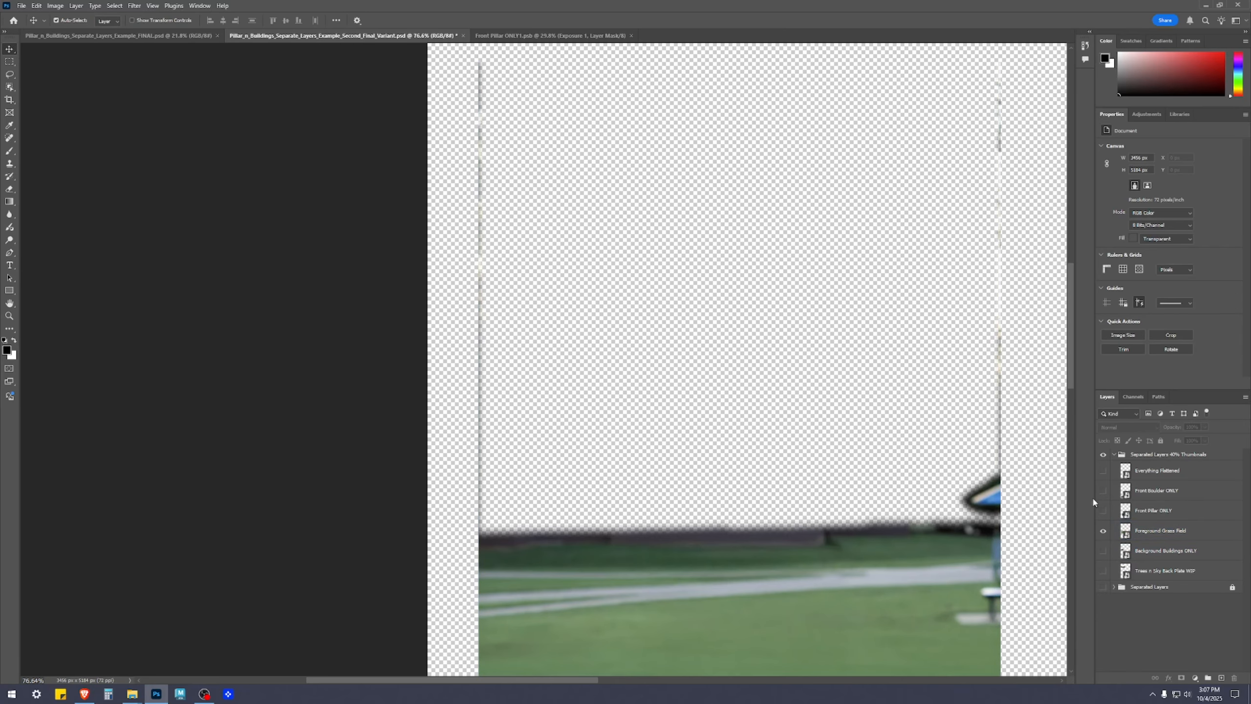
Open the contents of the Foreground Grass Field smart object and select its layer mask for editing
click(1126, 535)
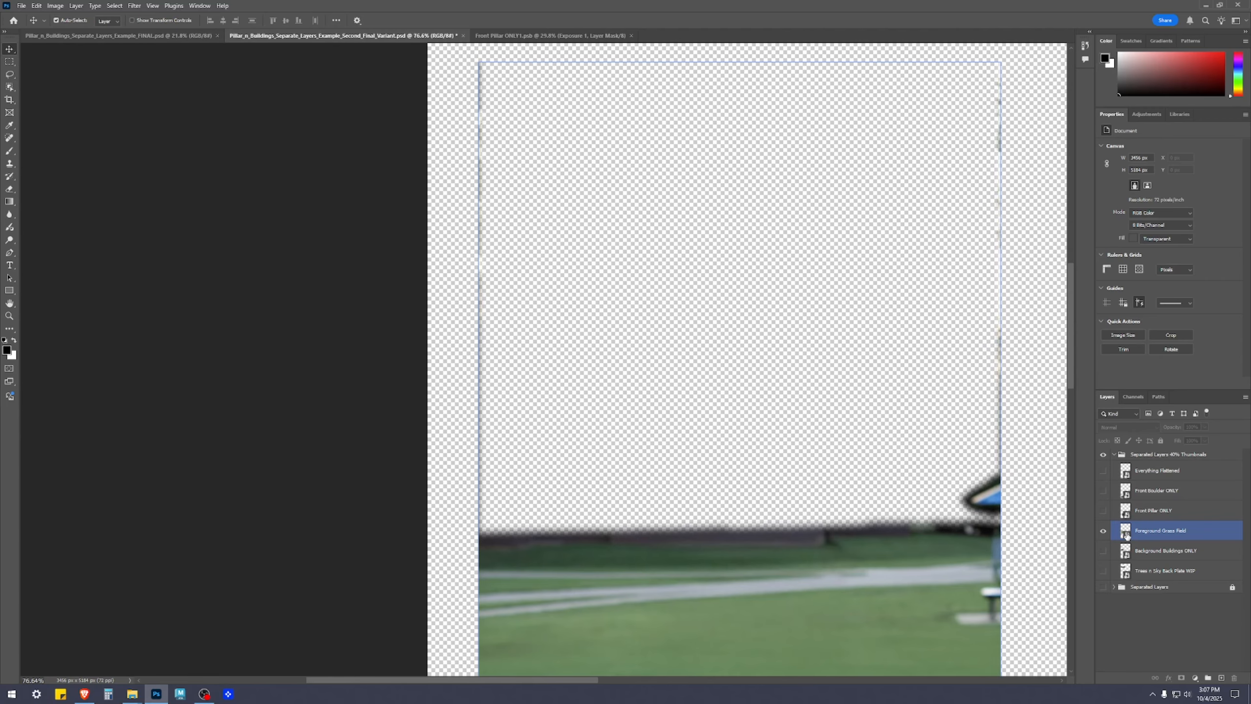
double_click(1125, 532)
scroll(445, 389, up, 2)
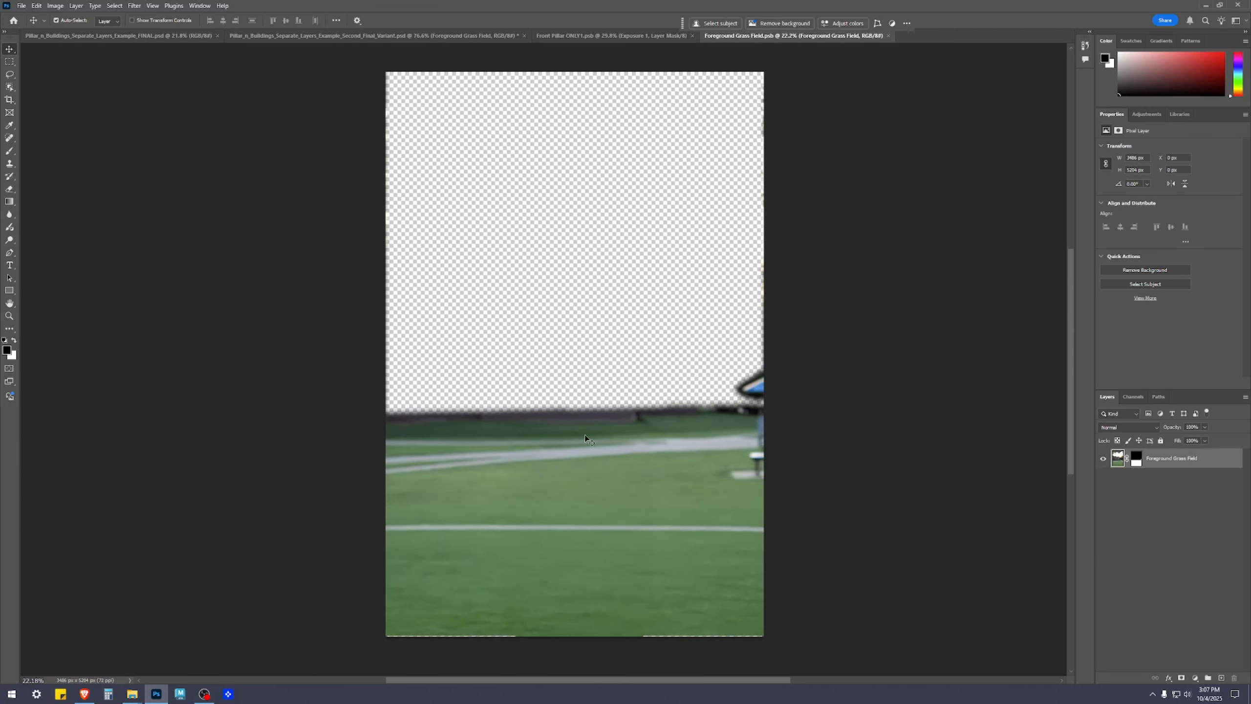
scroll(709, 343, left, 3)
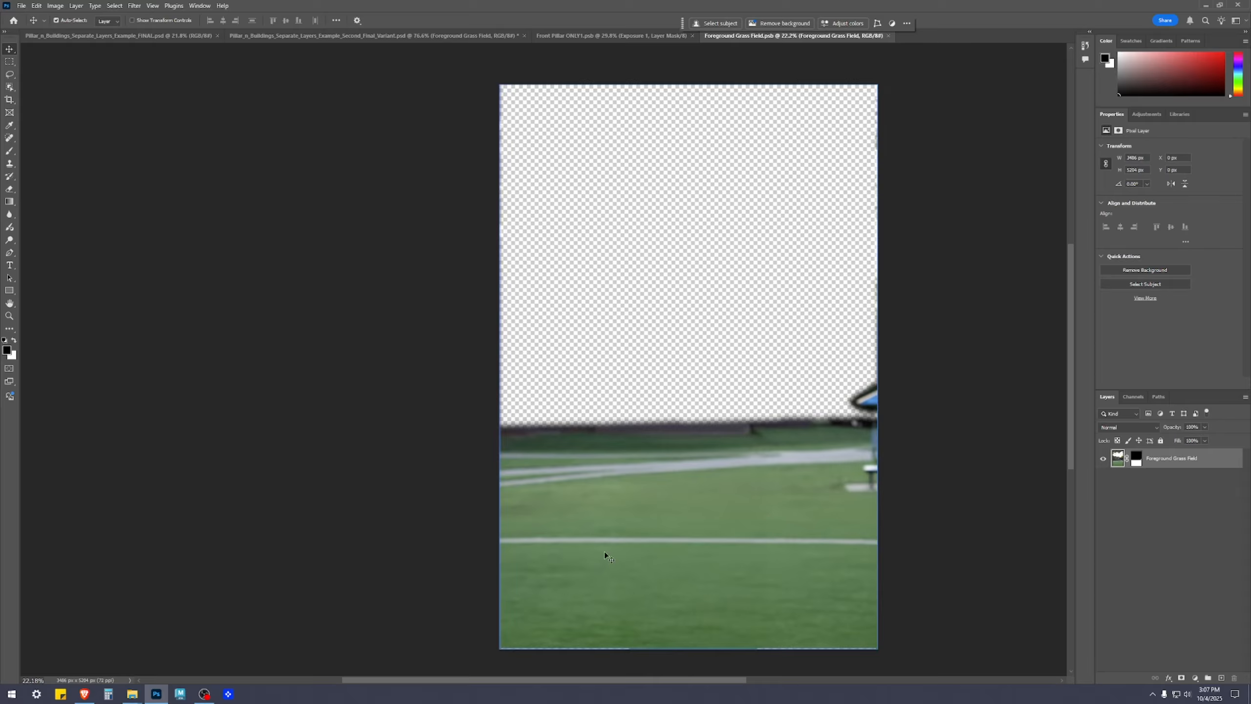
click(1138, 459)
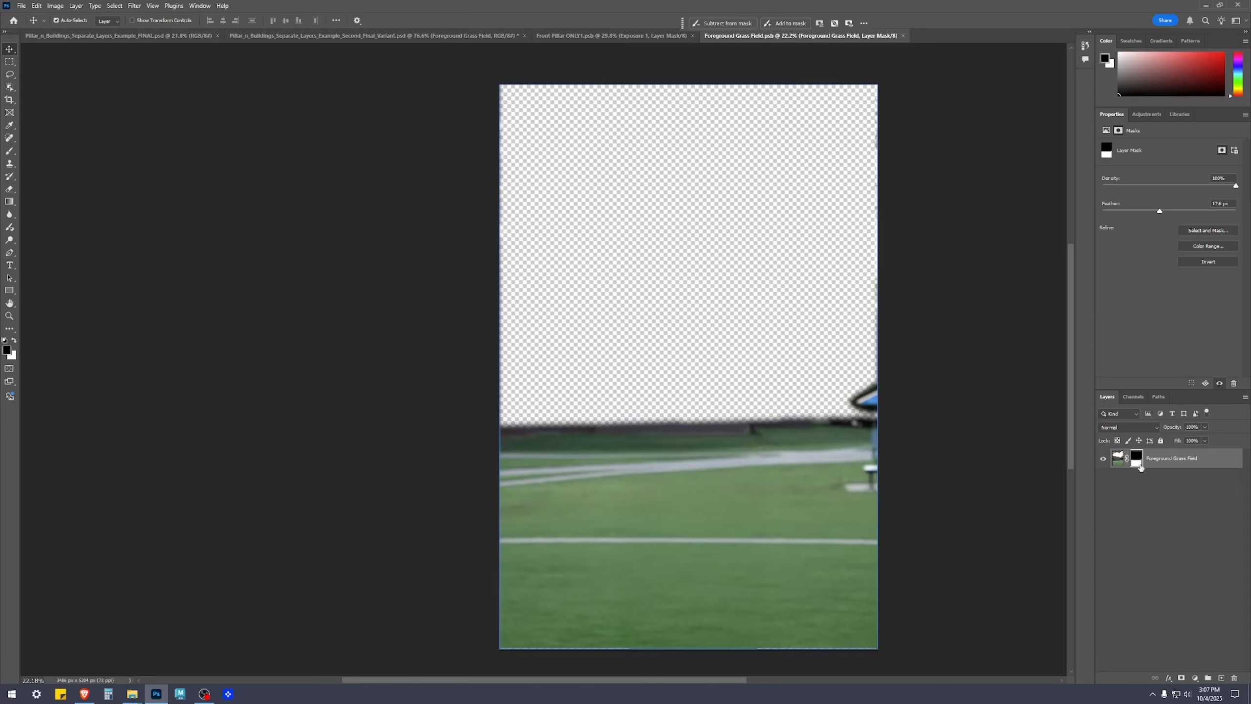
drag(659, 290, 632, 338)
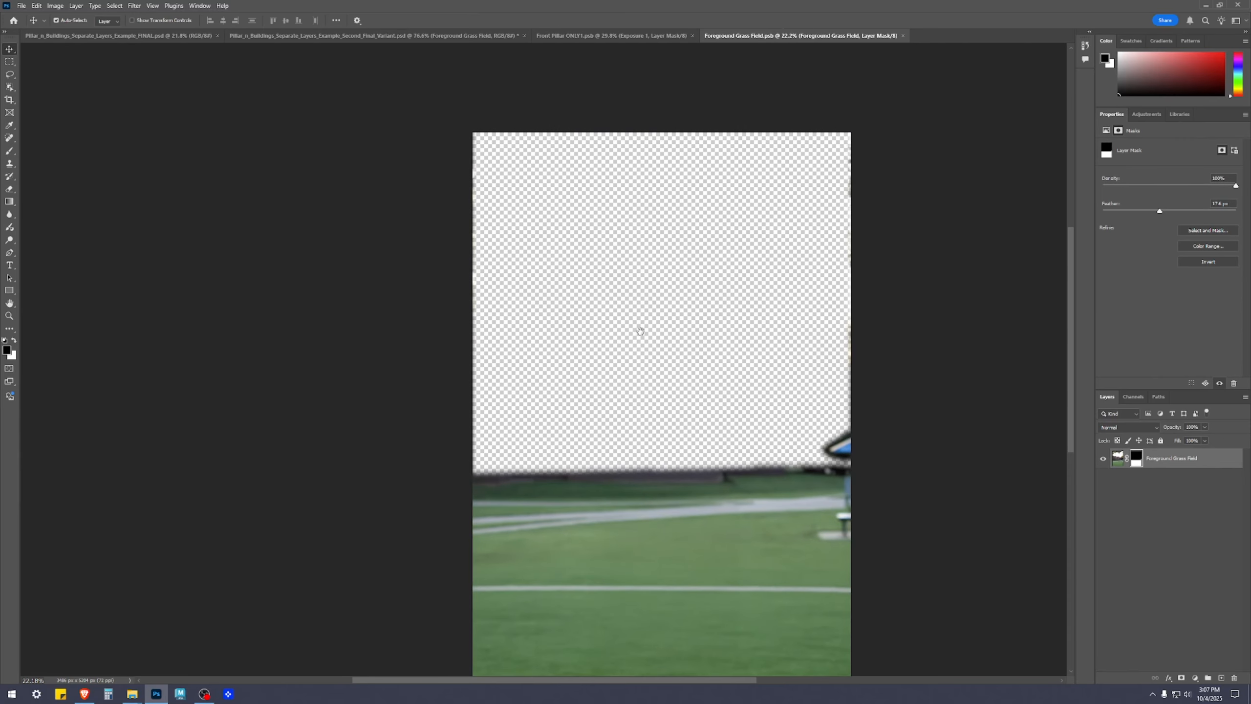
Paint black on the grass field's layer mask with the Brush to hide the leftover fringe along the left edge above the grass
key(b)
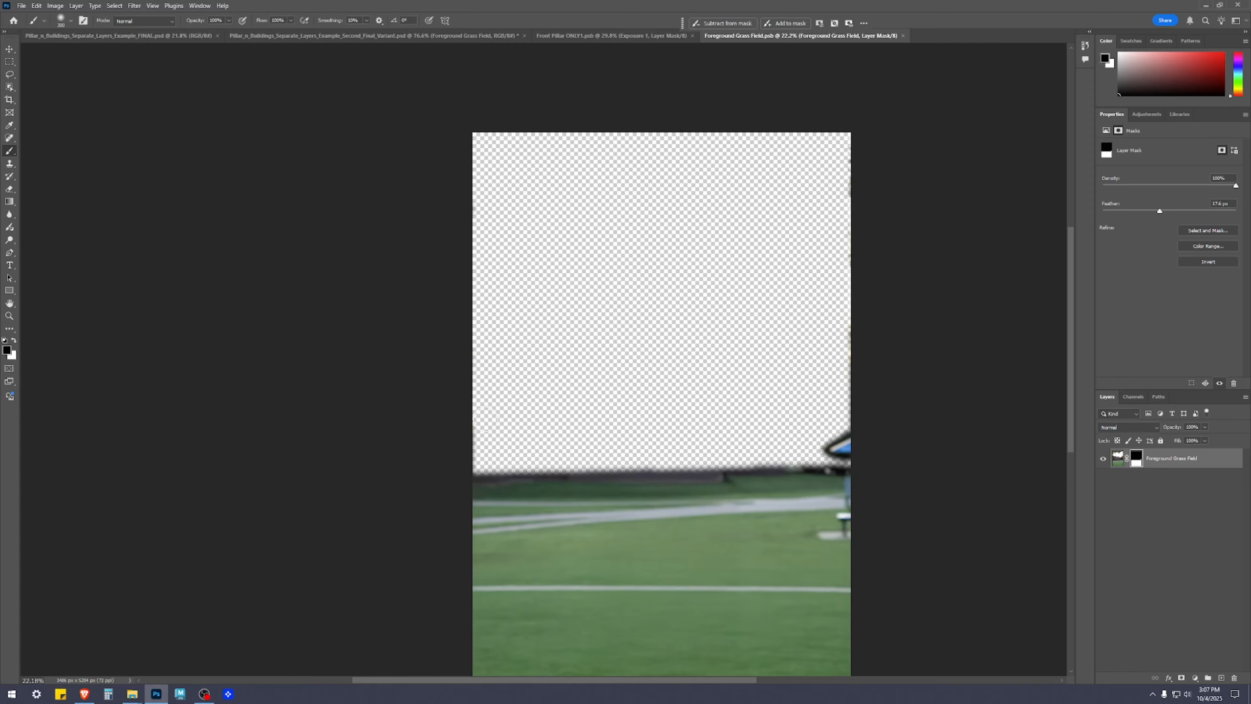
scroll(463, 469, up, 5)
scroll(427, 400, up, 3)
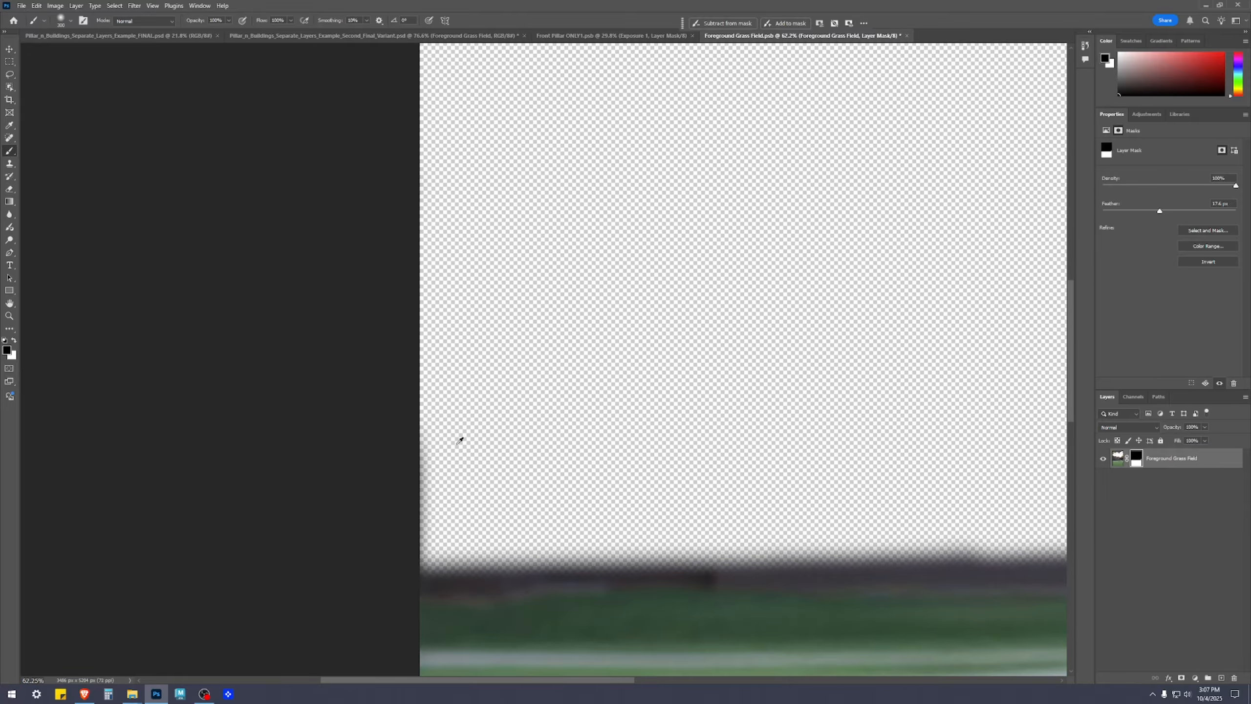
mouse_move(442, 450)
mouse_down()
mouse_move(469, 338)
mouse_move(438, 350)
mouse_move(405, 403)
mouse_up()
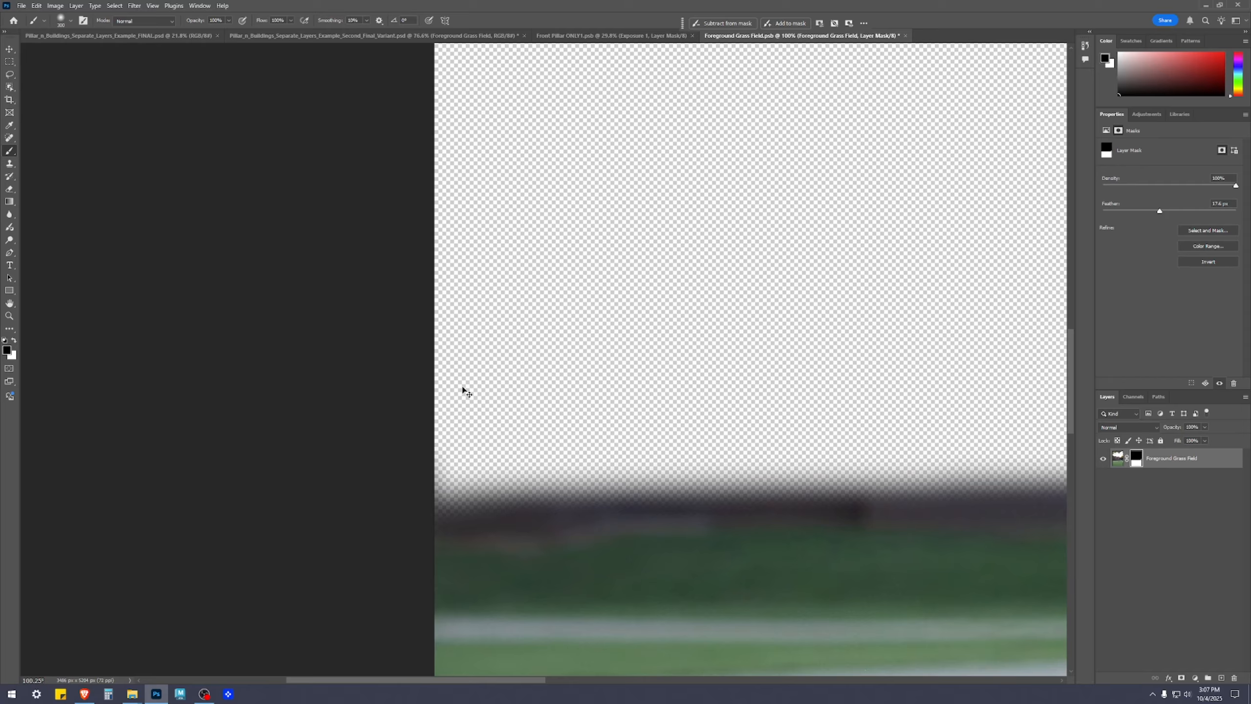
key(bracketleft)
key(bracketleft)
key(bracketleft)
key(bracketleft)
key(bracketleft)
key(bracketleft)
key(bracketleft)
key(bracketleft)
key(bracketleft)
key(bracketleft)
key(bracketright)
key(bracketright)
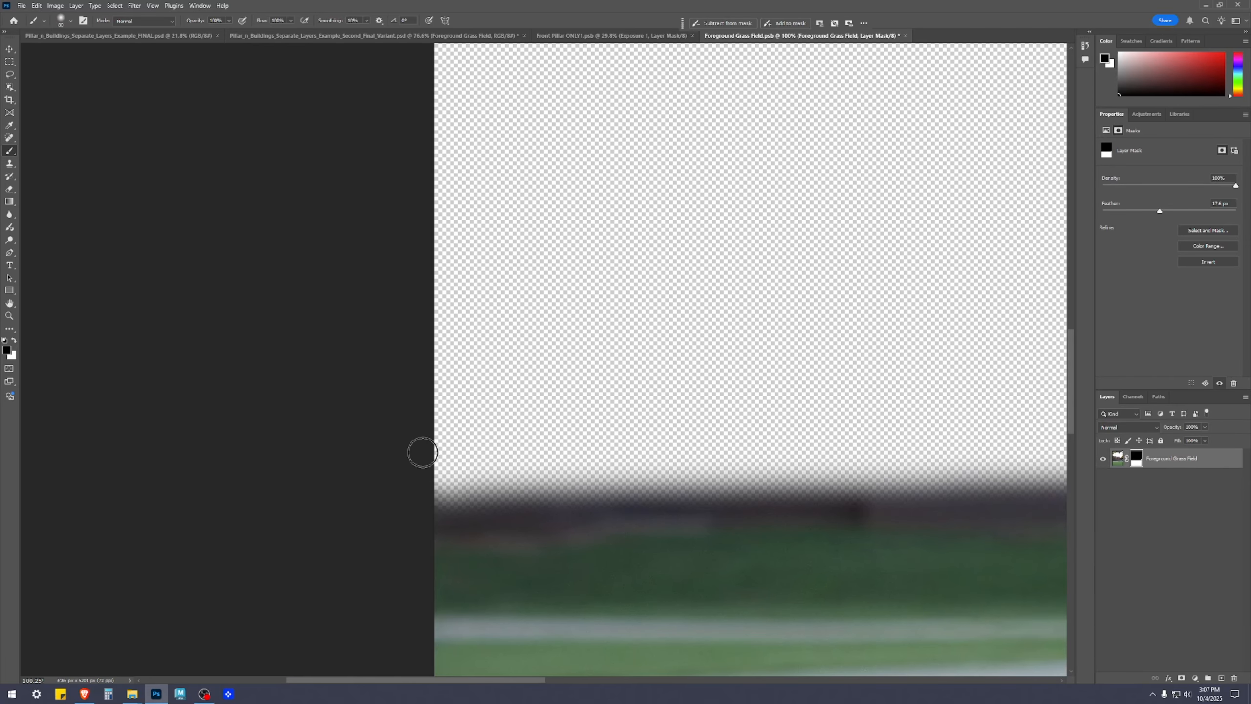
scroll(561, 357, down, 3)
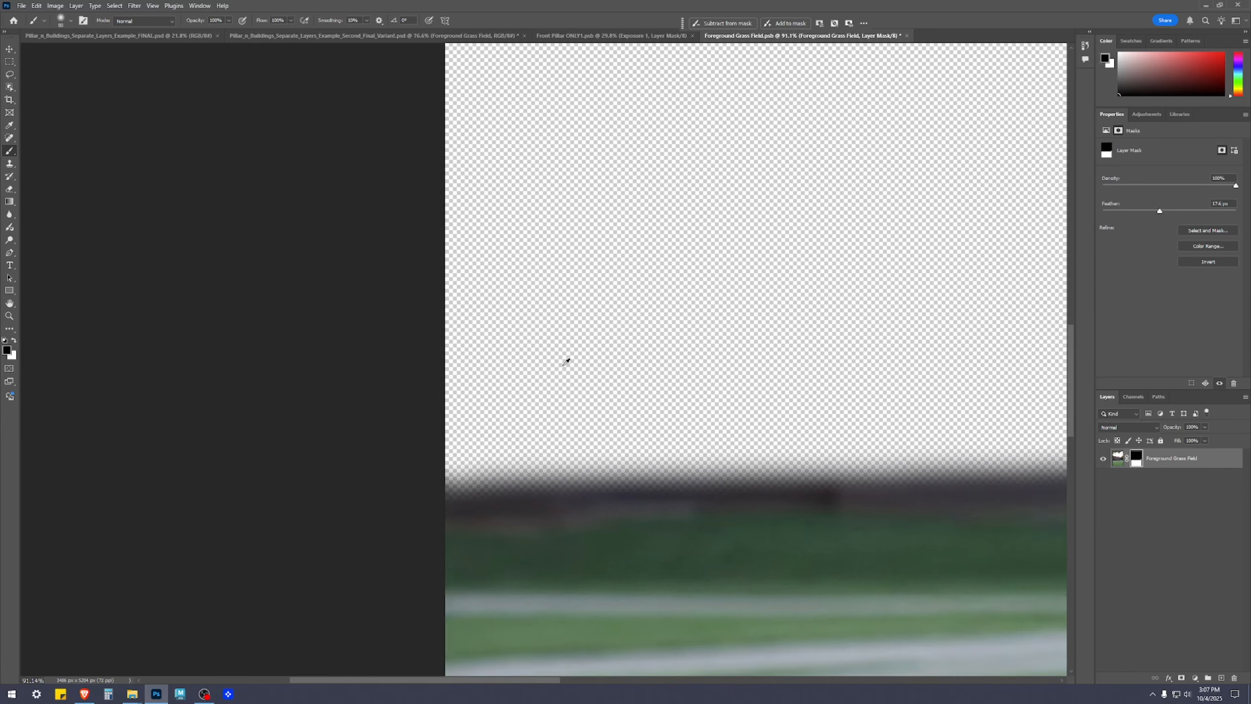
Enlarge the brush and paint black on the mask along the canvas's right edge, from above the umbrella up to the top corner
drag(812, 310, 204, 335)
drag(696, 148, 696, 131)
key(bracketright)
key(bracketright)
key(bracketright)
key(bracketright)
mouse_move(692, 87)
mouse_down()
mouse_move(688, 148)
mouse_move(703, 147)
mouse_move(710, 196)
mouse_move(686, 331)
mouse_up()
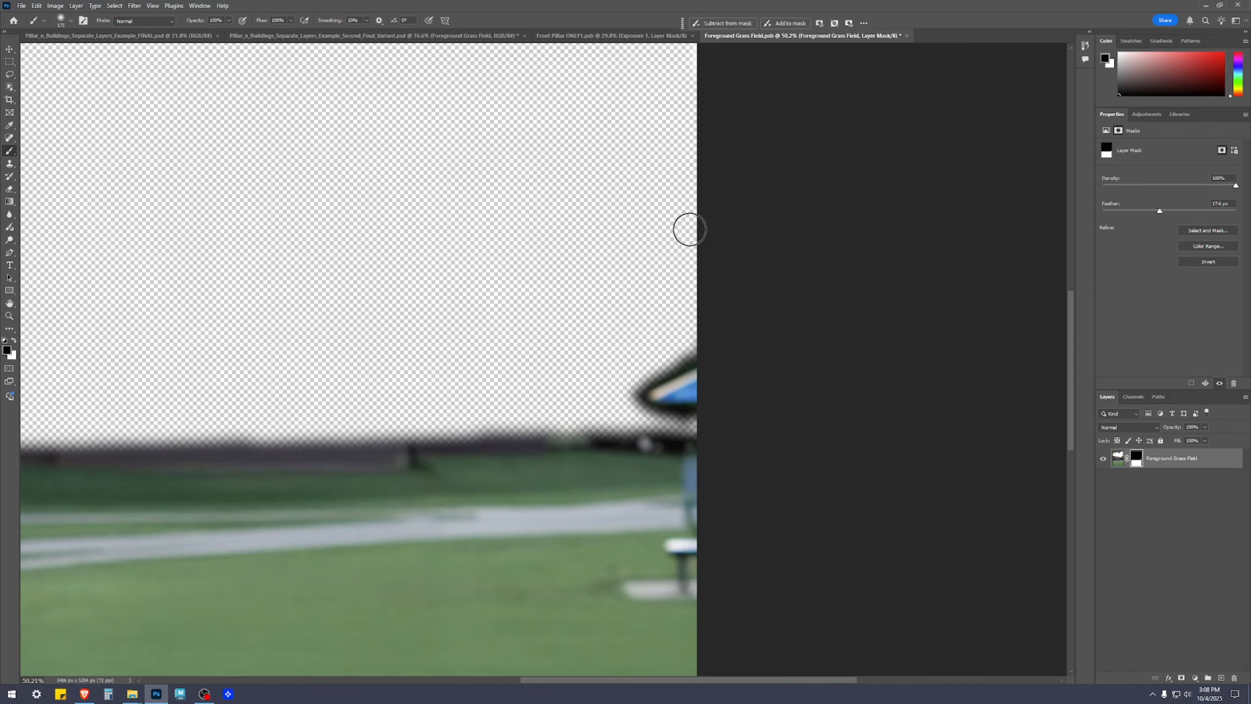
drag(695, 231, 626, 513)
drag(640, 218, 623, 384)
drag(643, 246, 664, 424)
drag(637, 179, 659, 385)
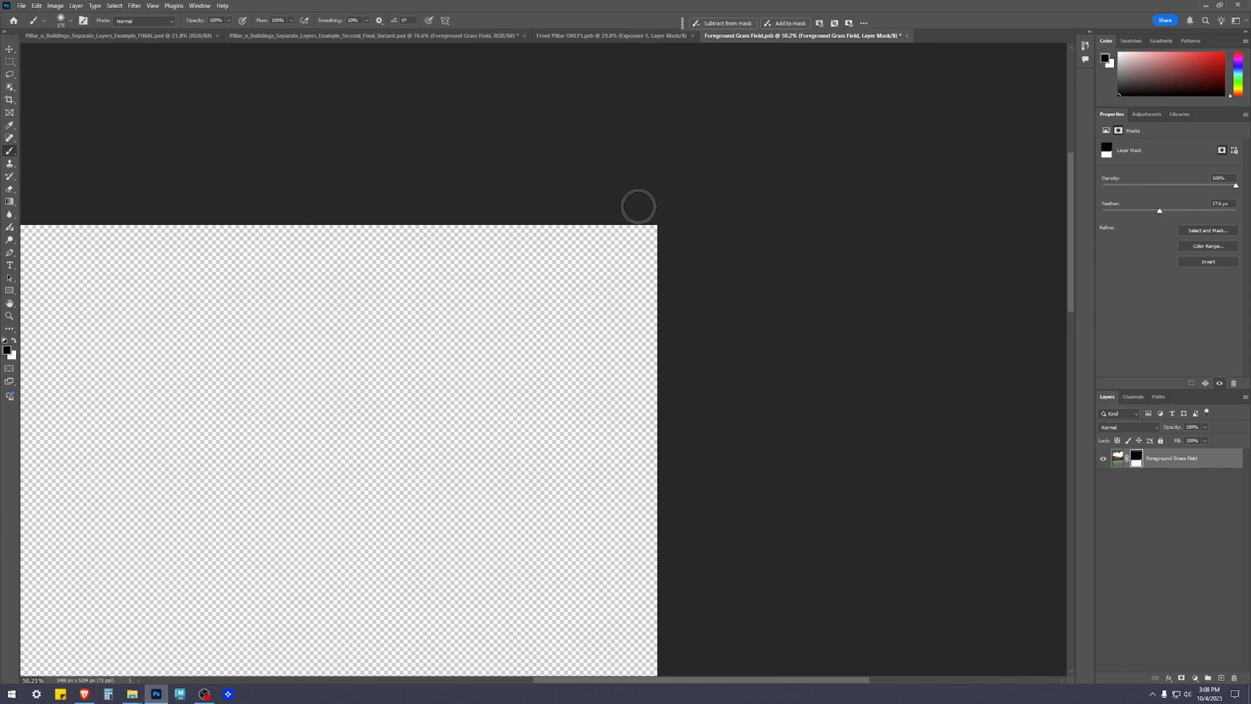
drag(667, 476, 708, 259)
drag(695, 449, 720, 237)
Examine the cleaned grass field cutout for remaining fringe, including along the bottom edge of the grass
scroll(714, 434, down, 5)
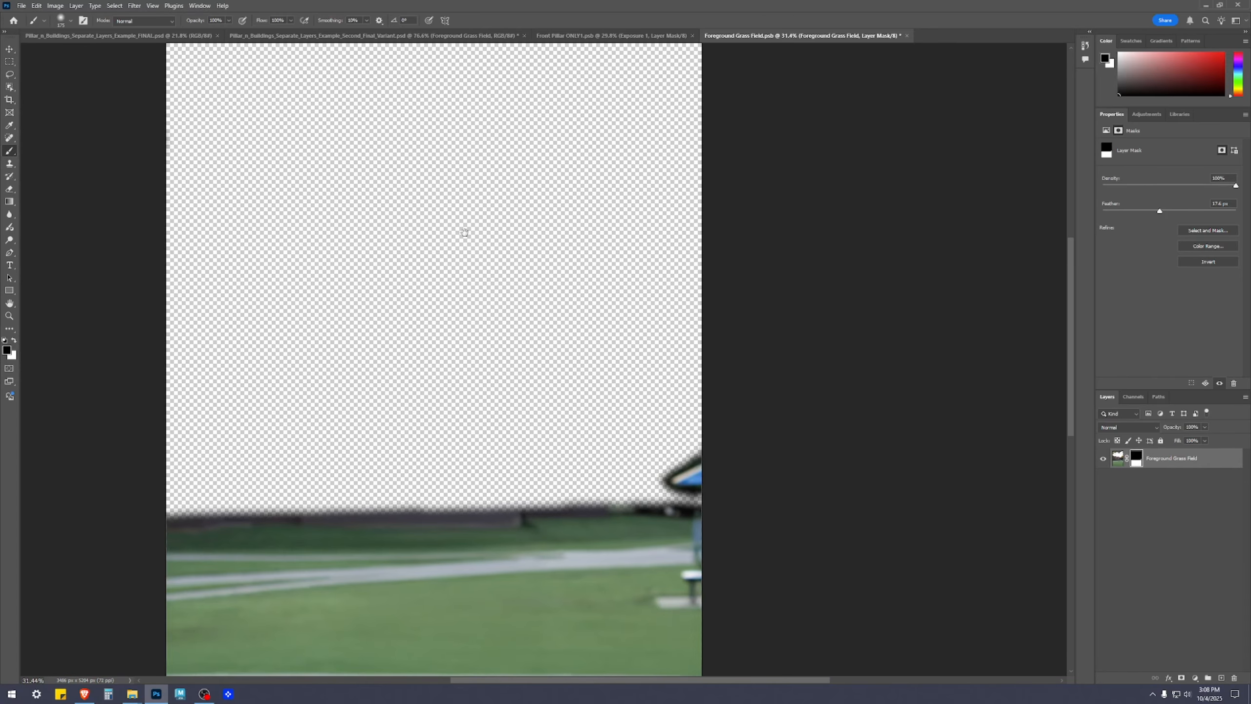
drag(454, 220, 493, 388)
scroll(632, 341, down, 4)
drag(577, 380, 620, 219)
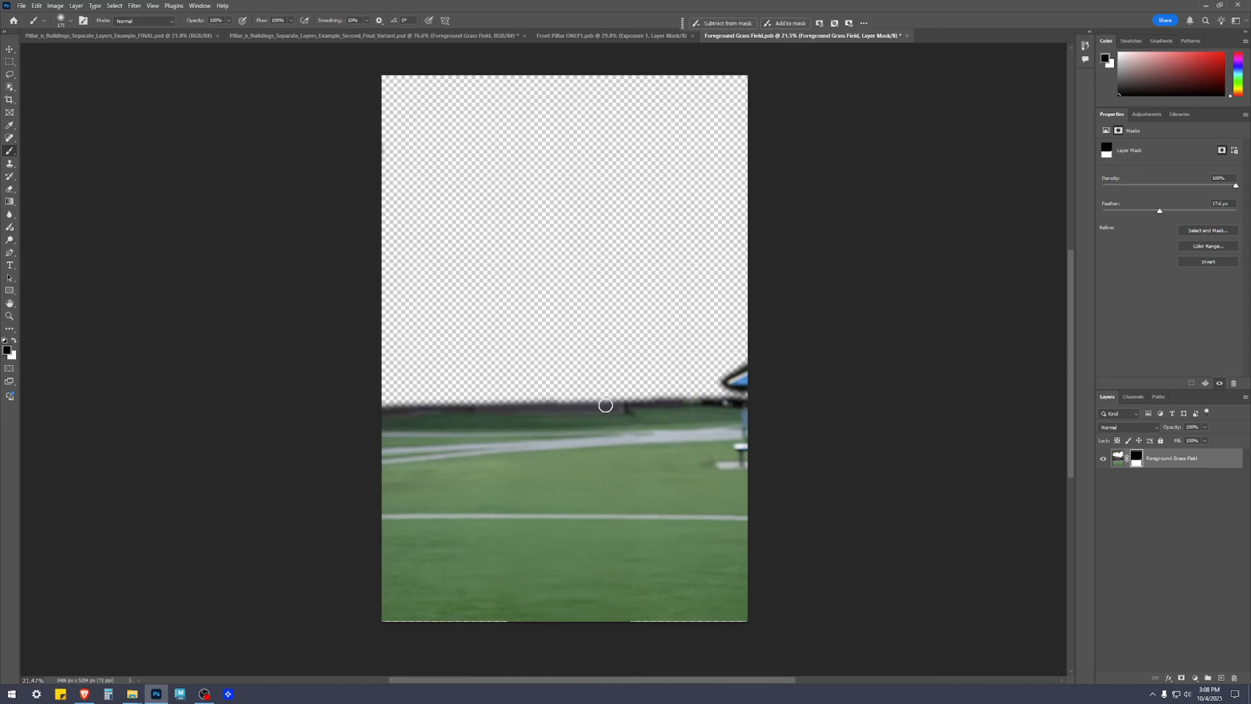
scroll(690, 528, up, 4)
key(x)
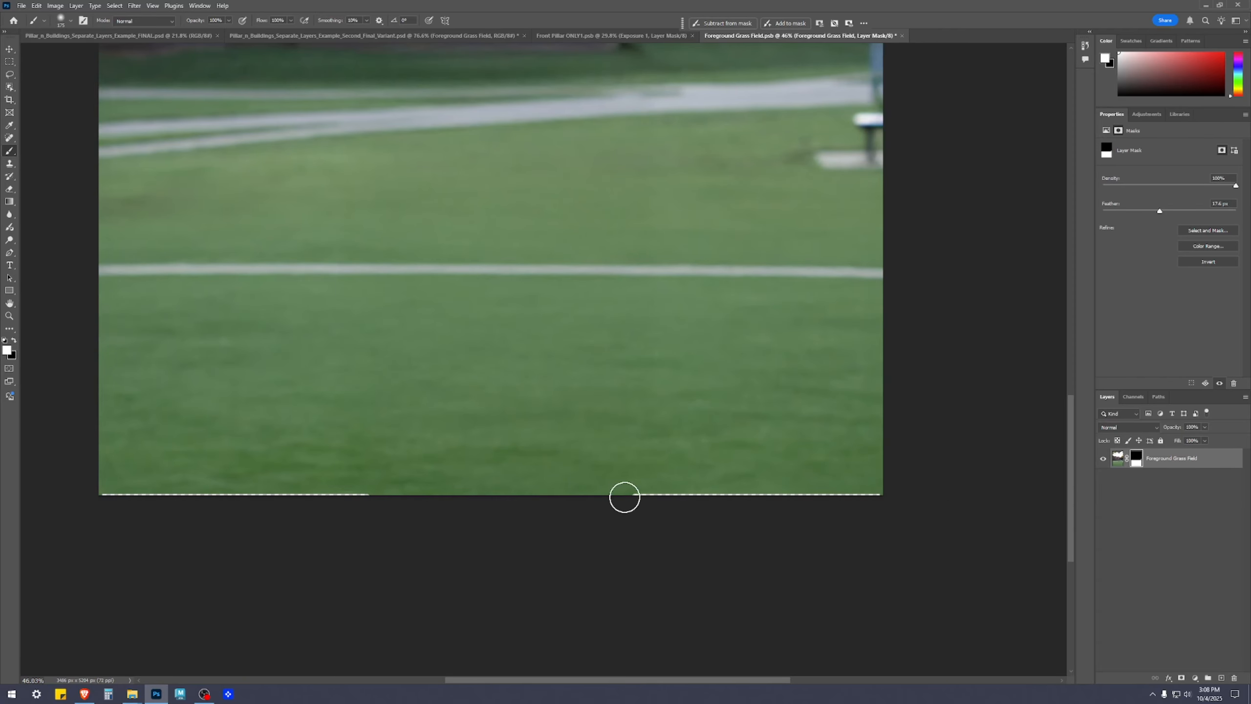
key(v)
key(ctrl+minus)
scroll(871, 527, down, 2)
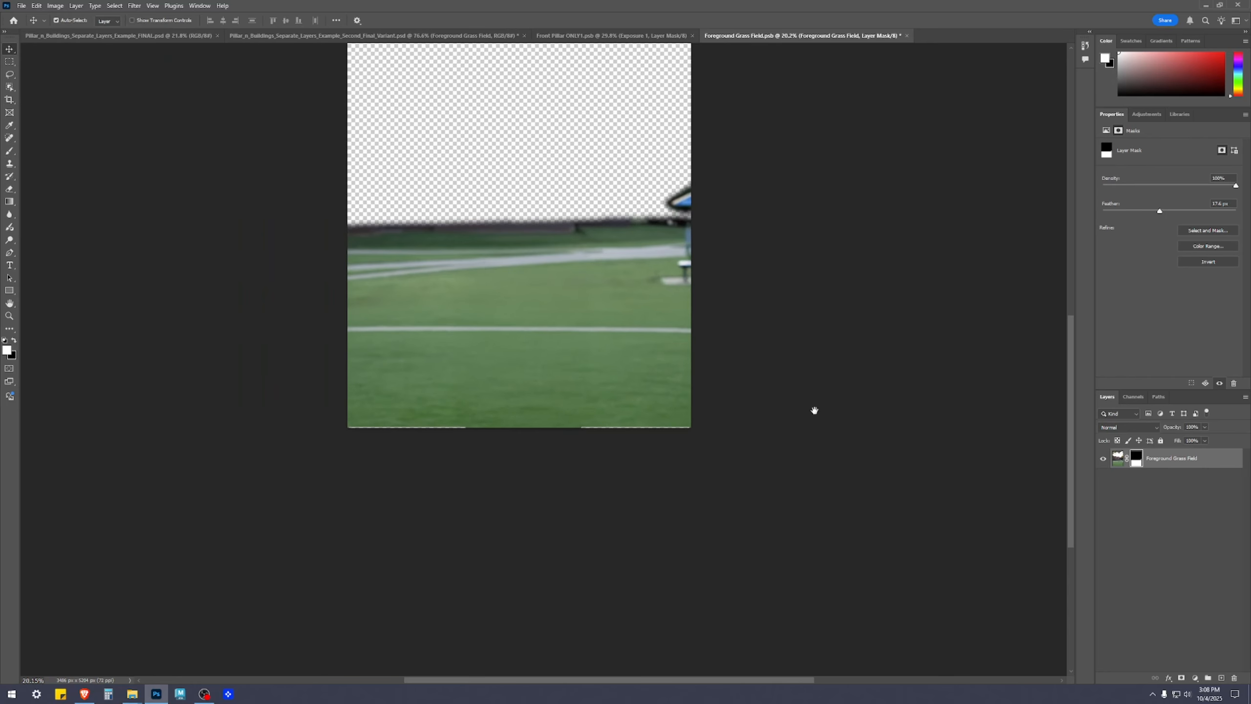
Save and close the Foreground Grass Field smart object, returning to the composite
key(ctrl+s)
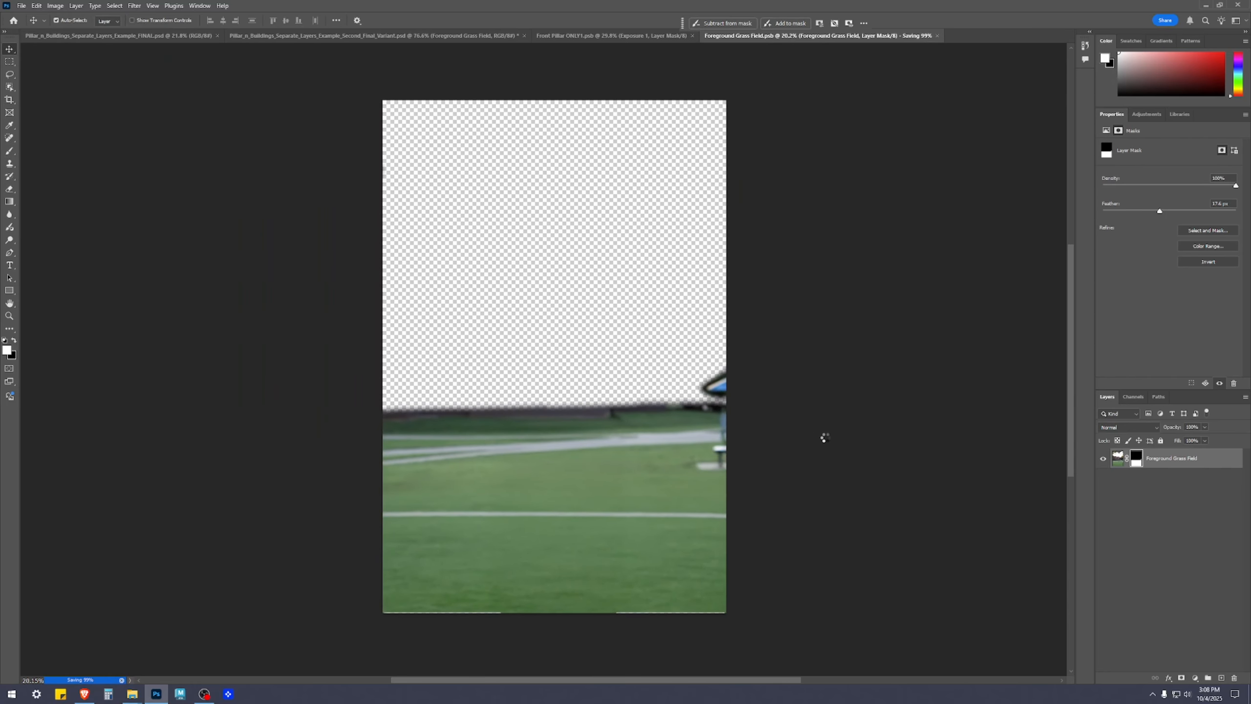
click(901, 35)
scroll(679, 564, down, 3)
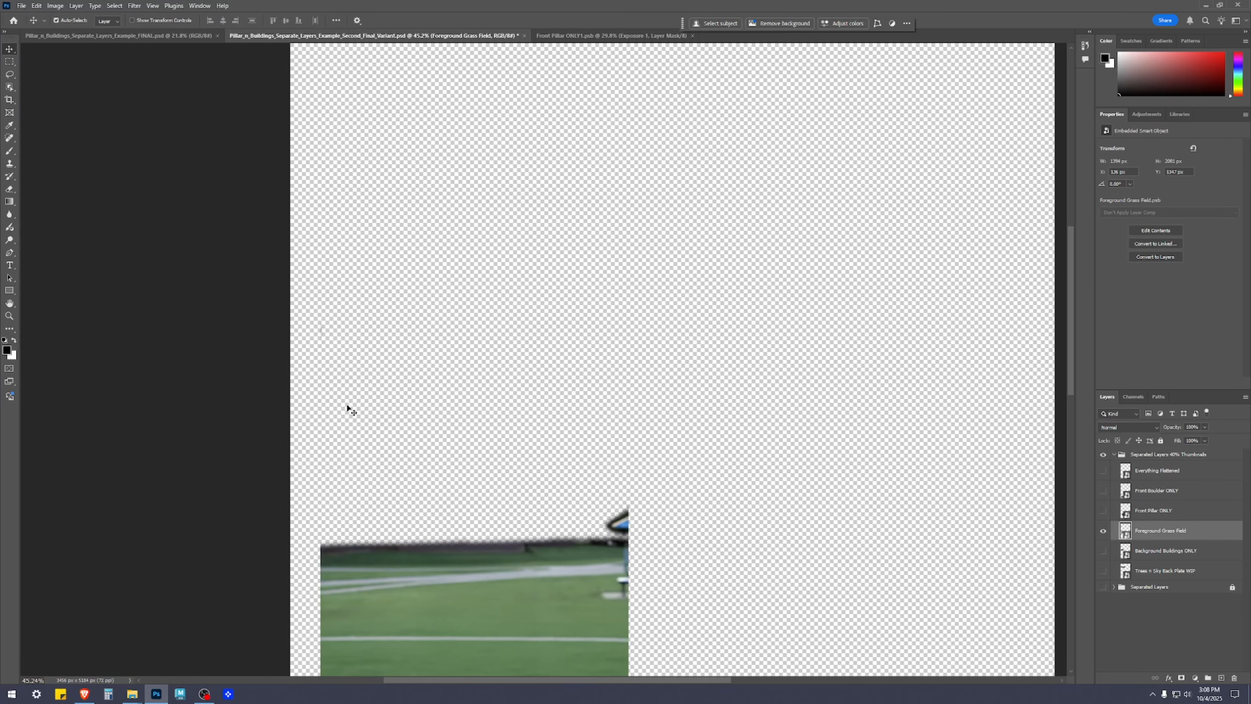
Reopen the Foreground Grass Field smart object and activate its layer mask for Brush painting
scroll(327, 372, up, 4)
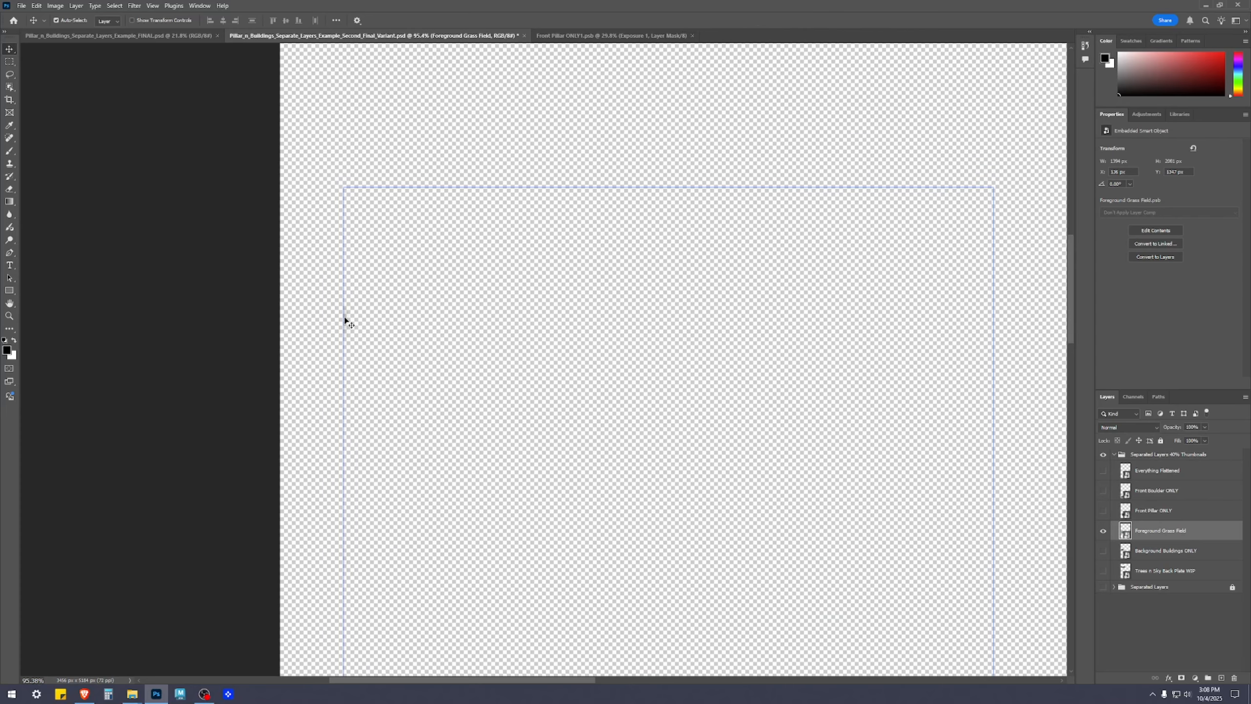
scroll(664, 293, down, 3)
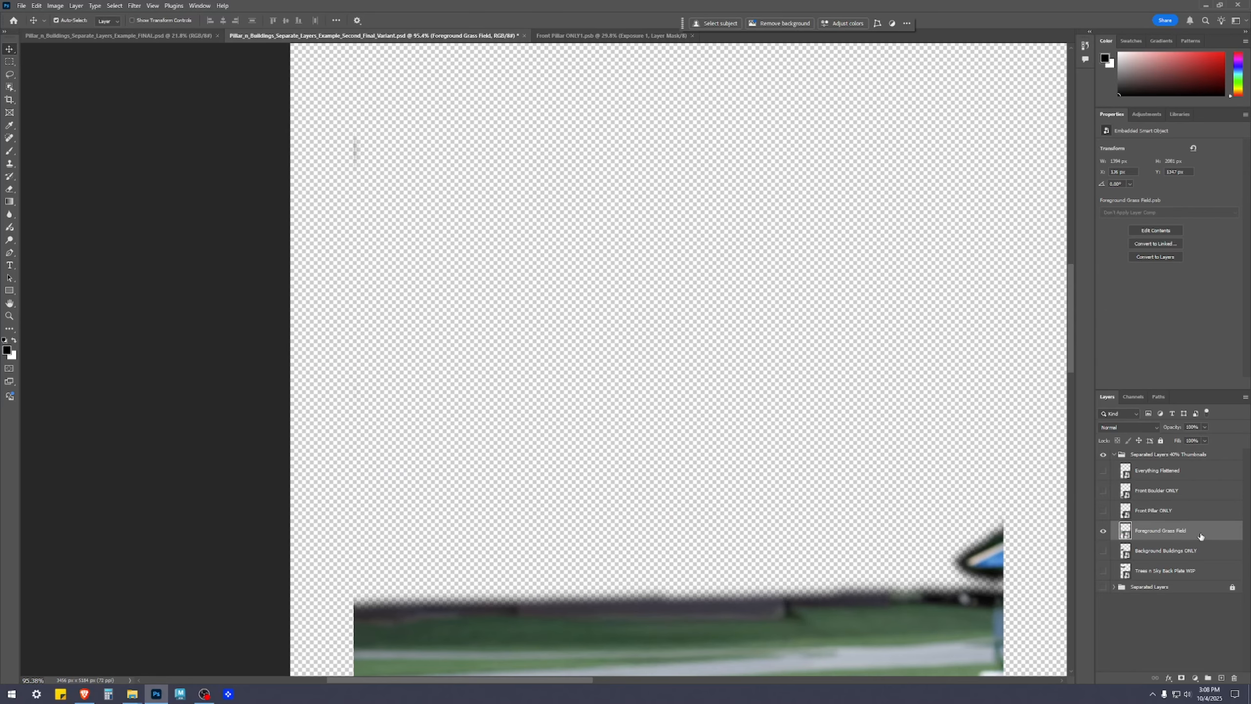
double_click(1125, 531)
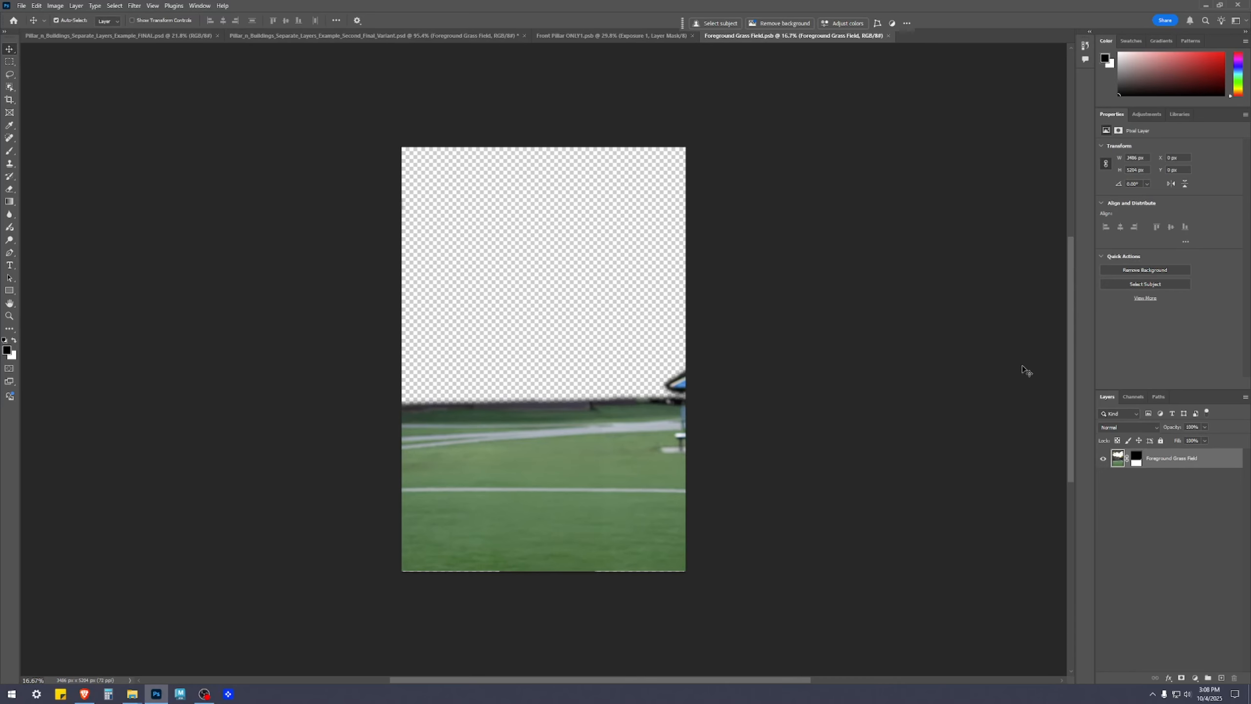
click(1136, 459)
key(b)
key(x)
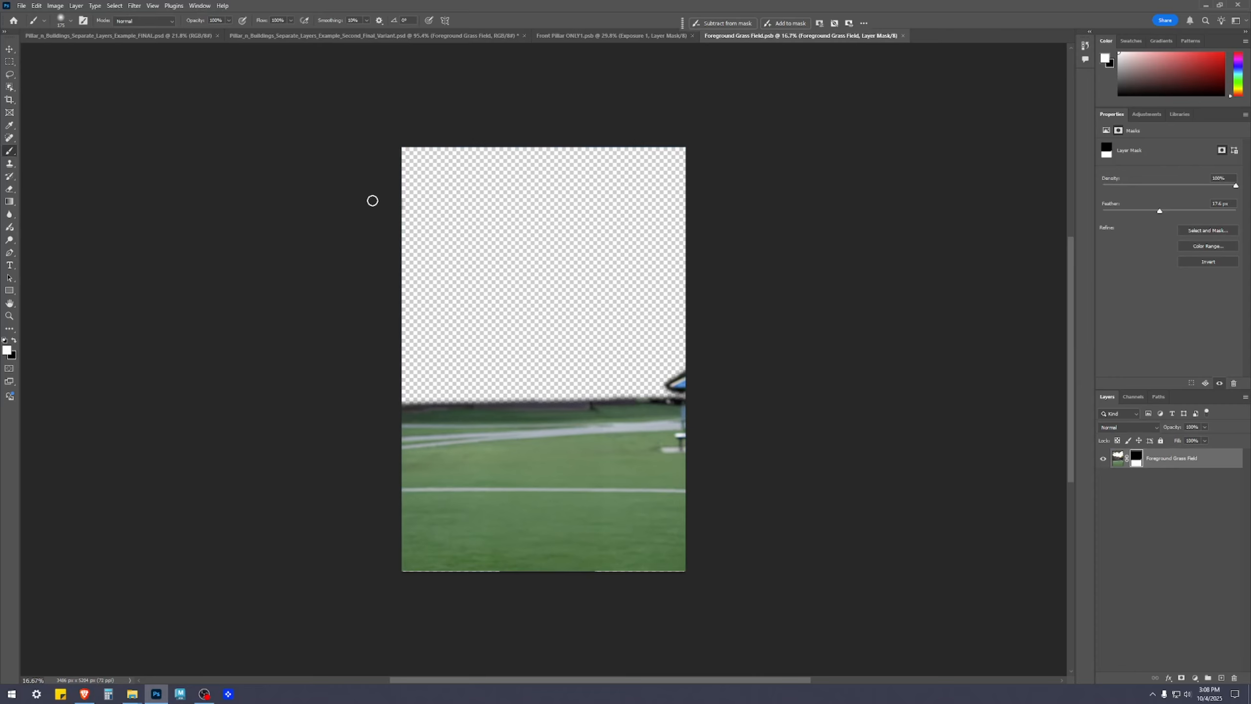
drag(395, 184, 407, 246)
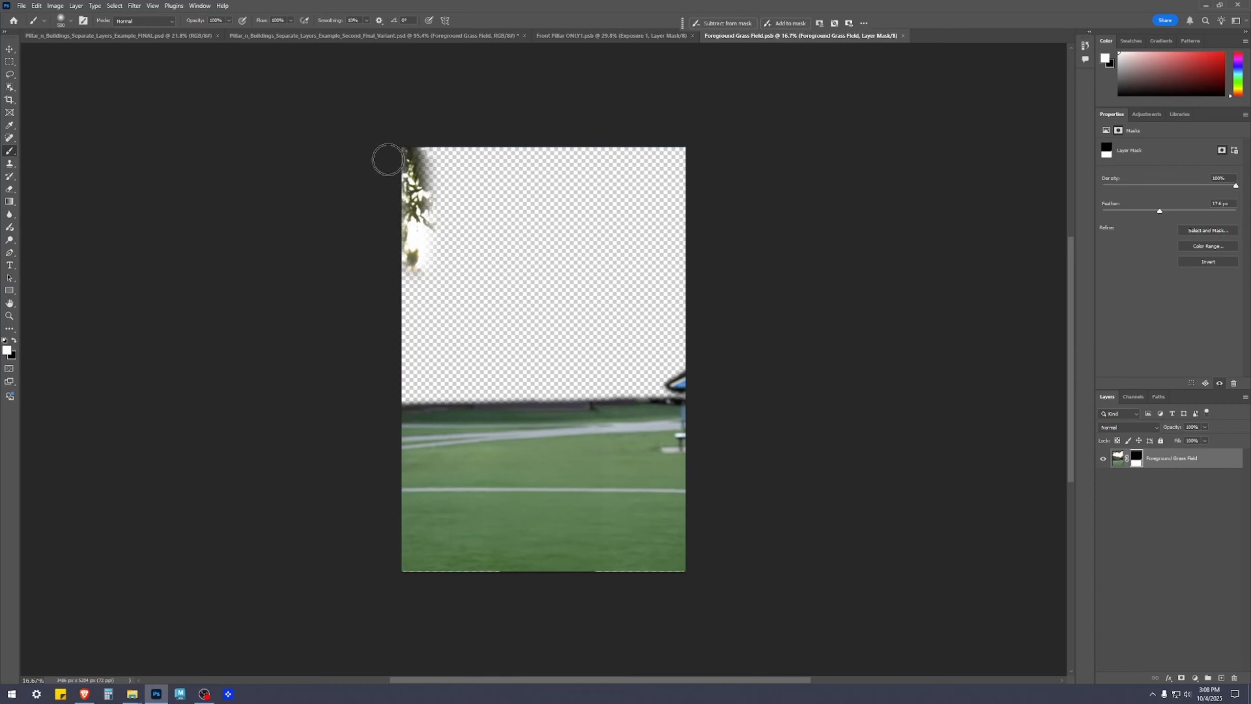
key(ctrl+z)
key(x)
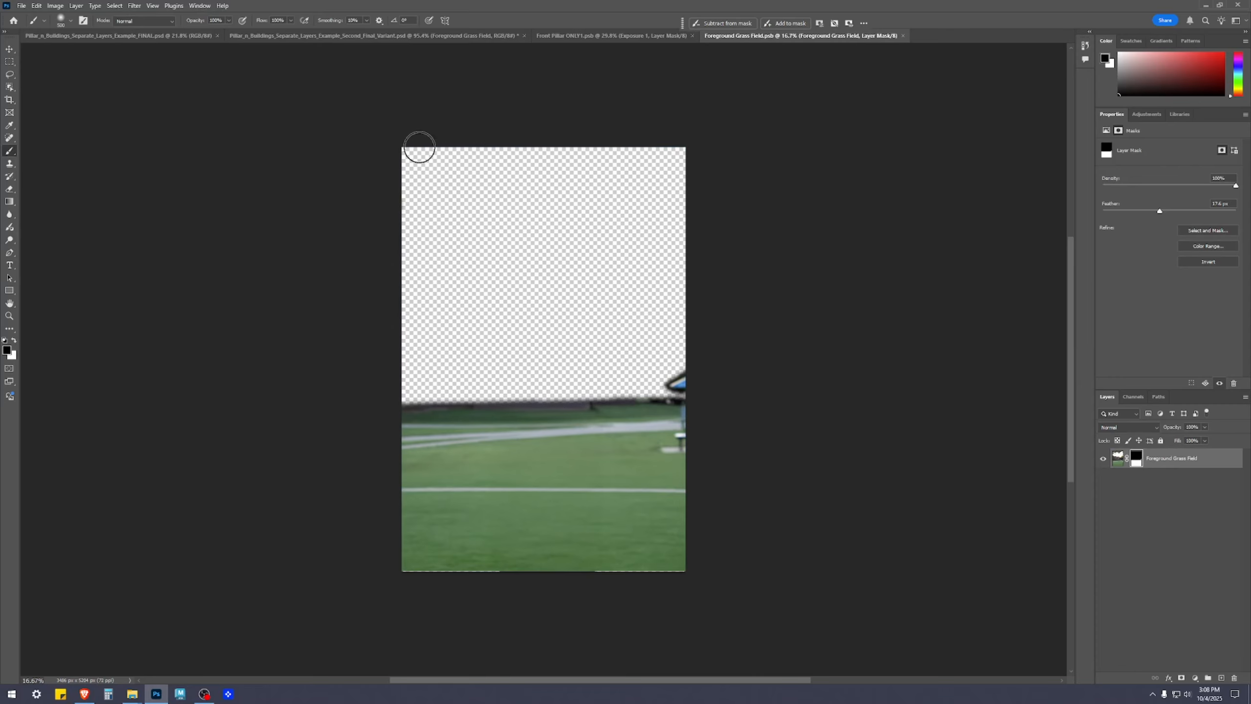
Paint black on the grass field's mask near the canvas's upper left edge, and save and close the smart object
mouse_move(397, 209)
mouse_down()
mouse_move(767, 167)
mouse_move(337, 199)
mouse_move(449, 209)
mouse_up()
key(ctrl+s)
click(903, 36)
key(v)
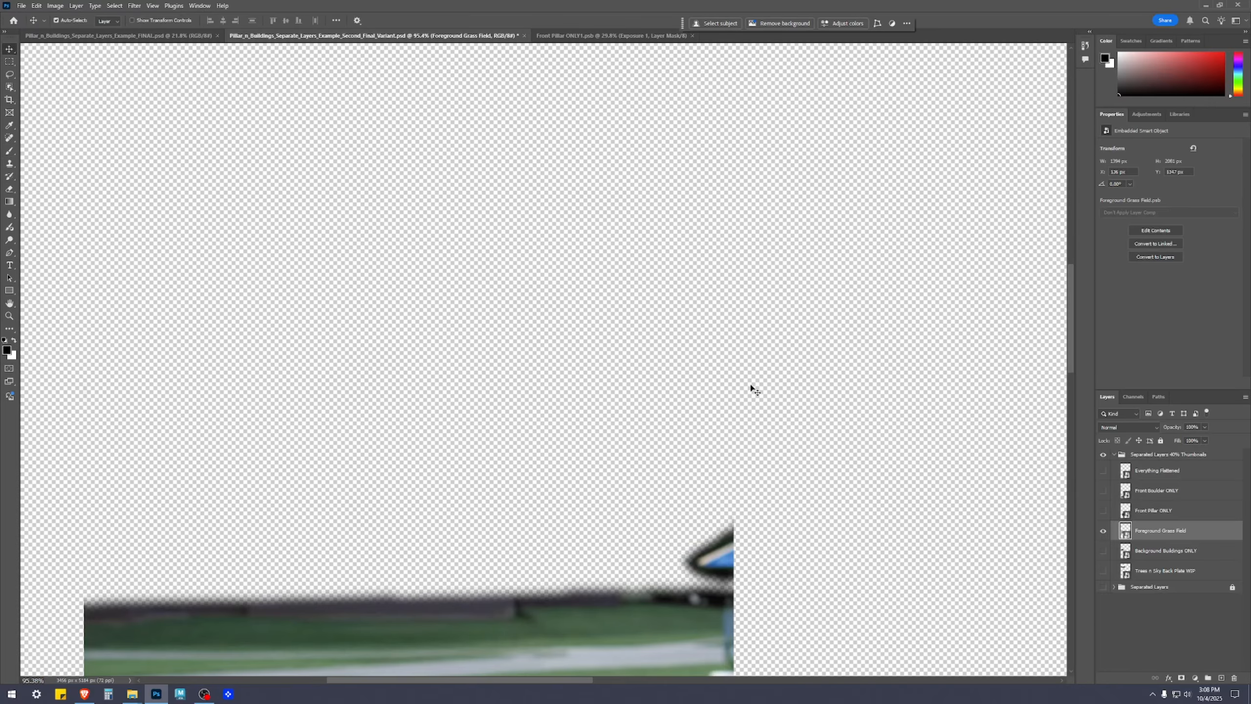
Show the Front Pillar ONLY, Background Buildings ONLY and Trees n Sky Back Plate layers, adjusting each thumbnail's position in the canvas's left column
scroll(753, 389, down, 8)
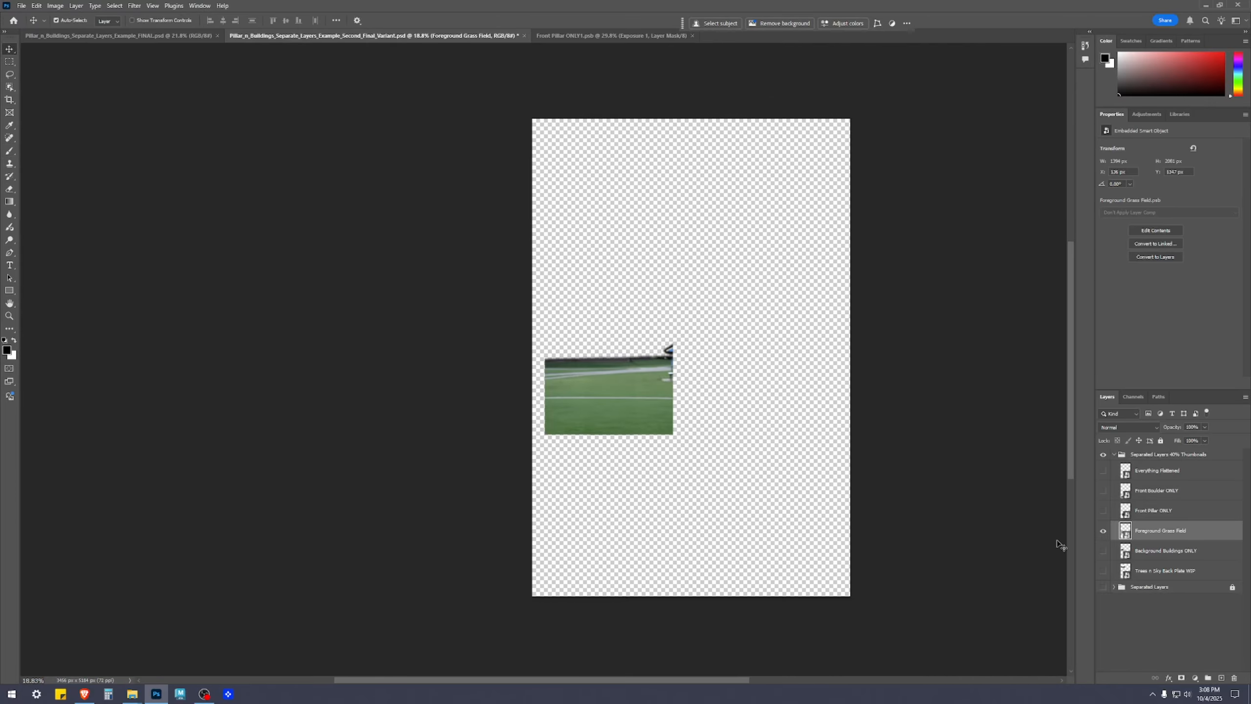
click(1103, 510)
drag(621, 482, 620, 455)
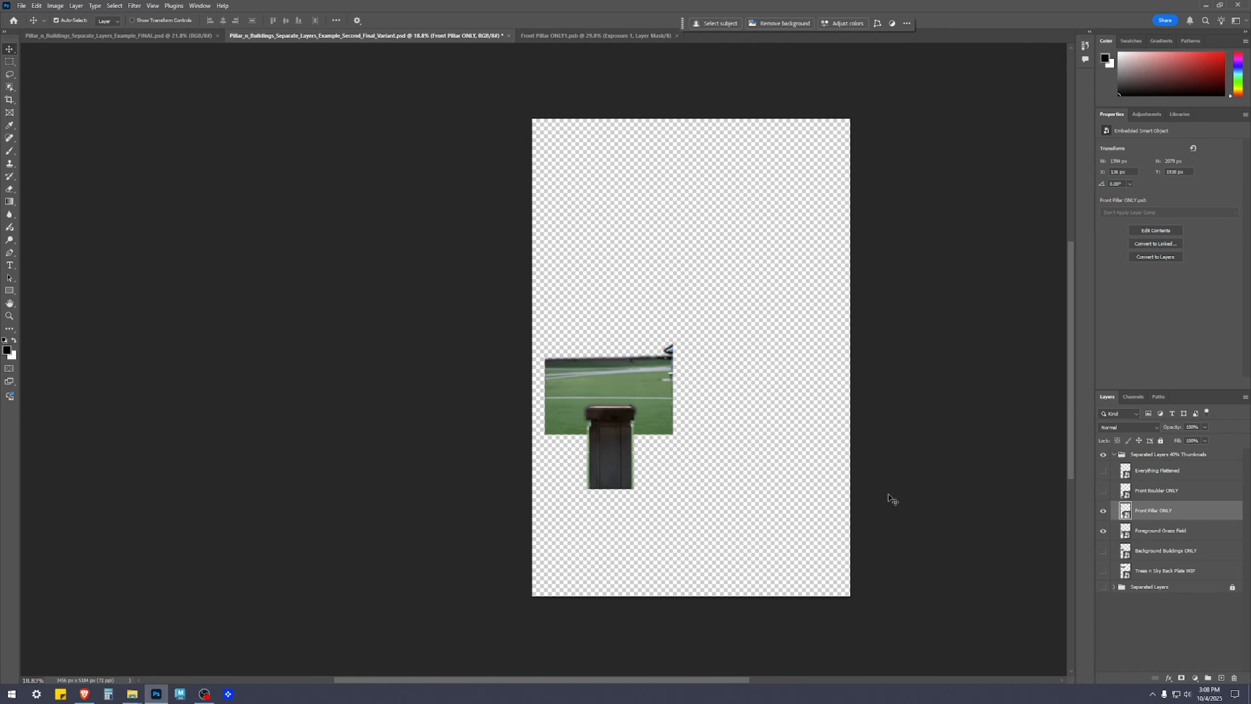
click(1104, 550)
mouse_move(602, 314)
mouse_down()
mouse_move(717, 260)
mouse_move(626, 310)
mouse_up()
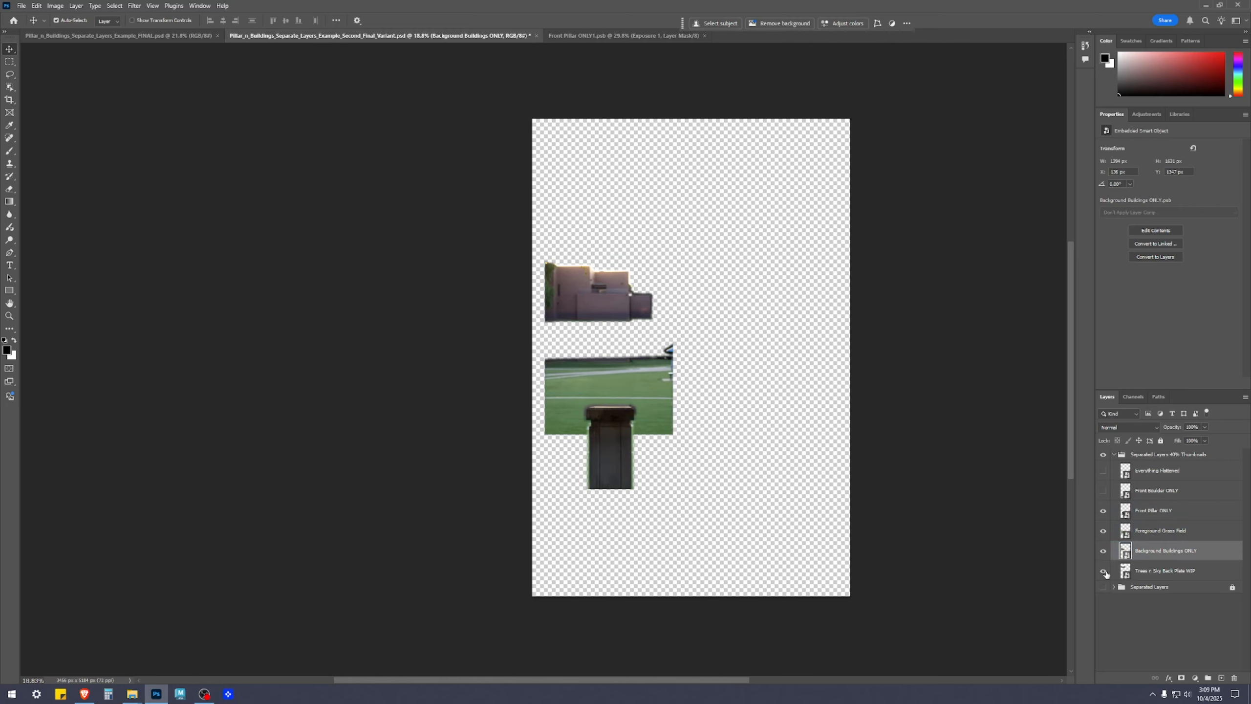
click(1103, 570)
drag(670, 194, 669, 203)
click(931, 347)
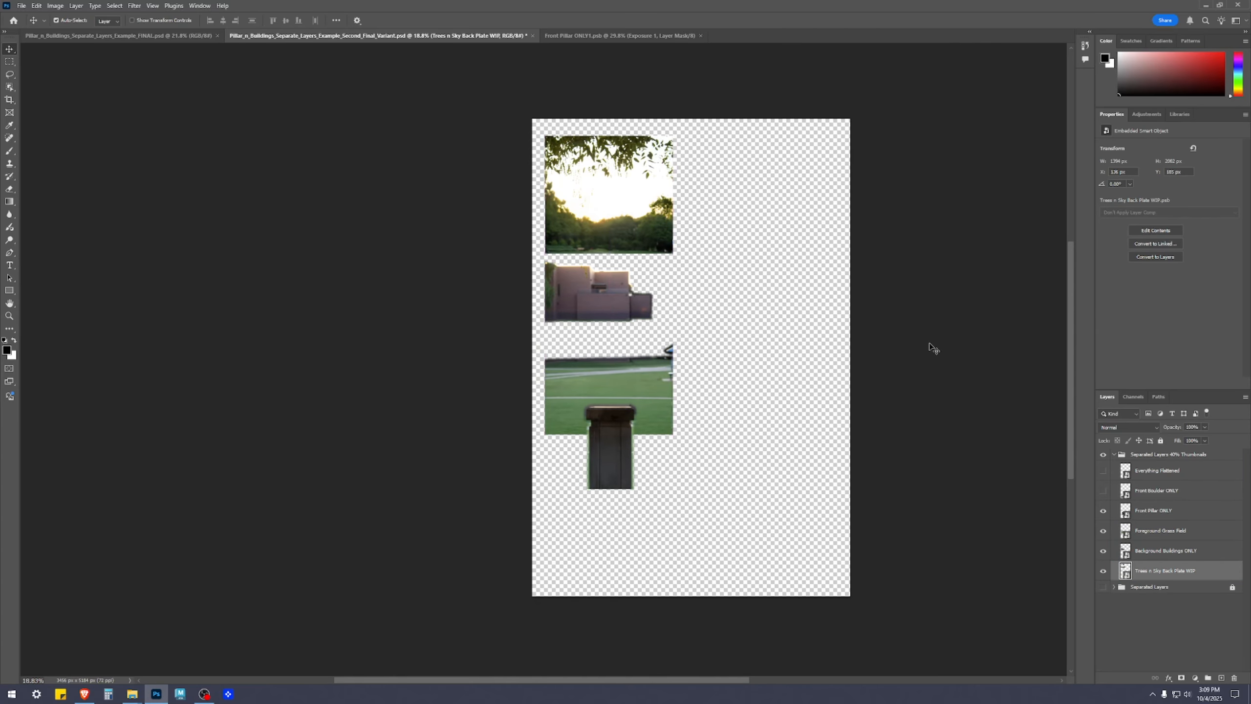
Show the Front Boulder ONLY layer and place its thumbnail below the pillar near the canvas's lower left corner
click(1104, 490)
scroll(640, 584, up, 3)
drag(643, 530, 633, 557)
click(972, 567)
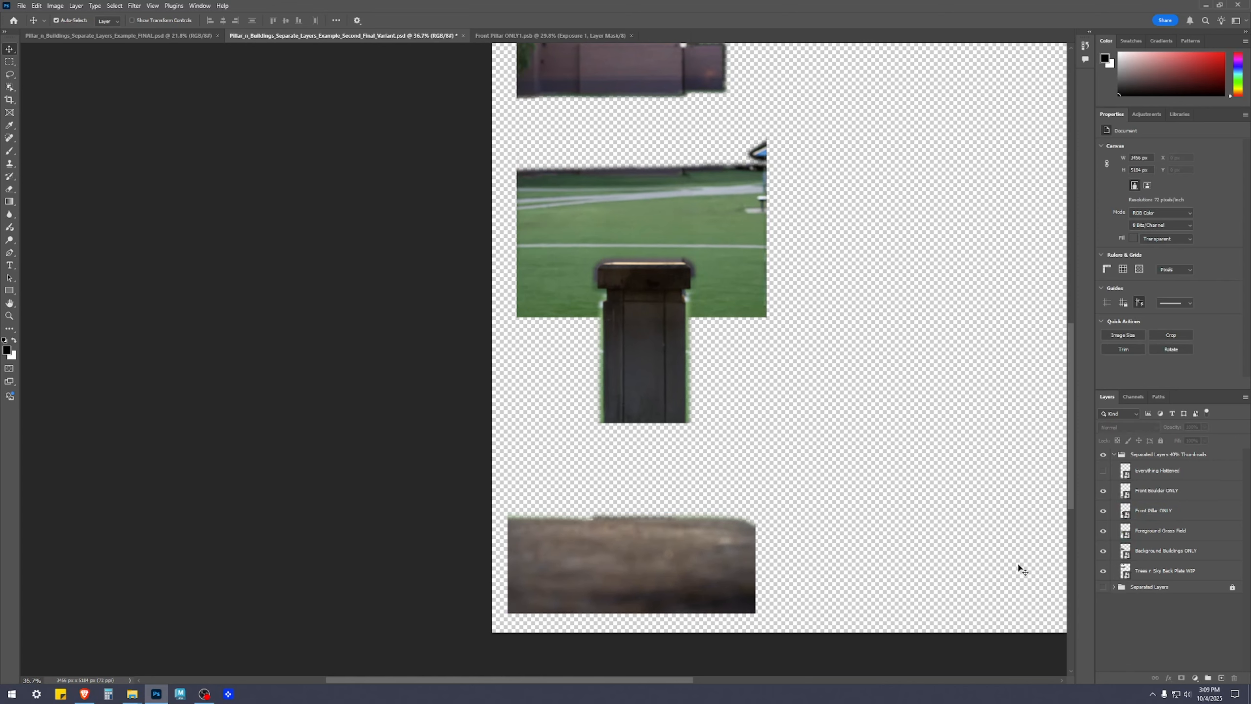
Show the Everything Flattened layer and turn on the hidden layer inside its smart object, saving it on closing
click(1102, 470)
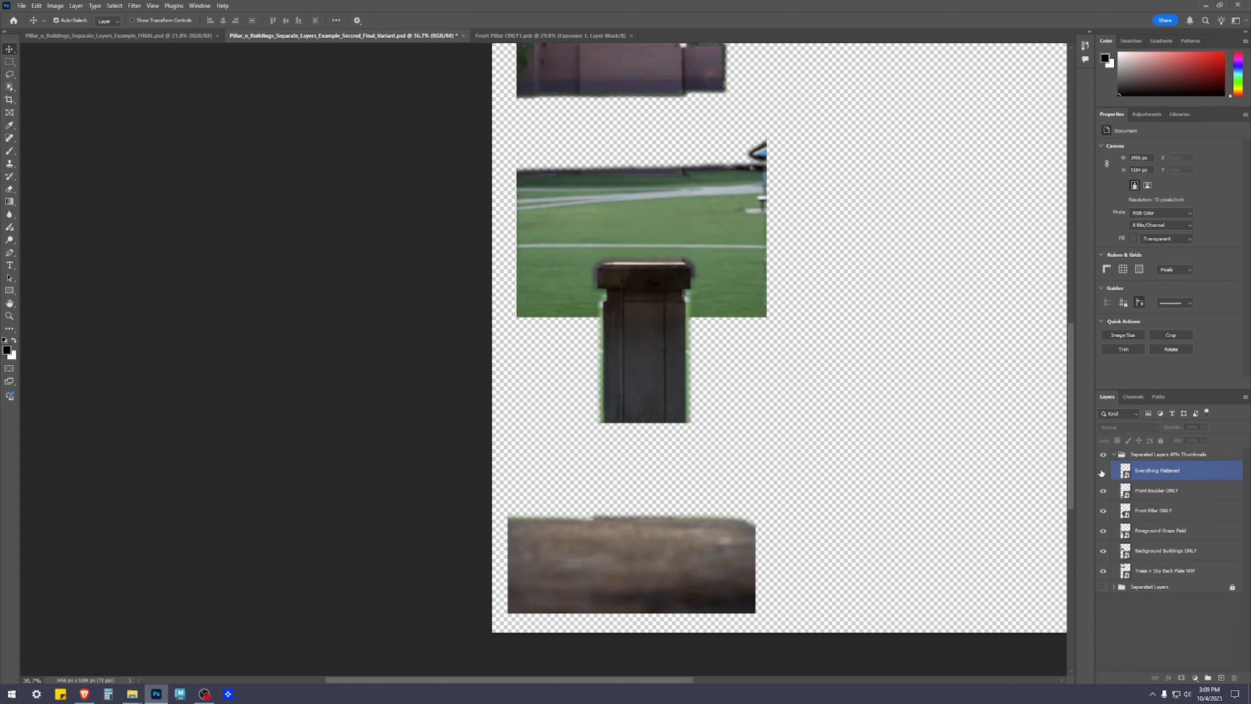
scroll(845, 458, down, 1)
scroll(845, 458, down, 3)
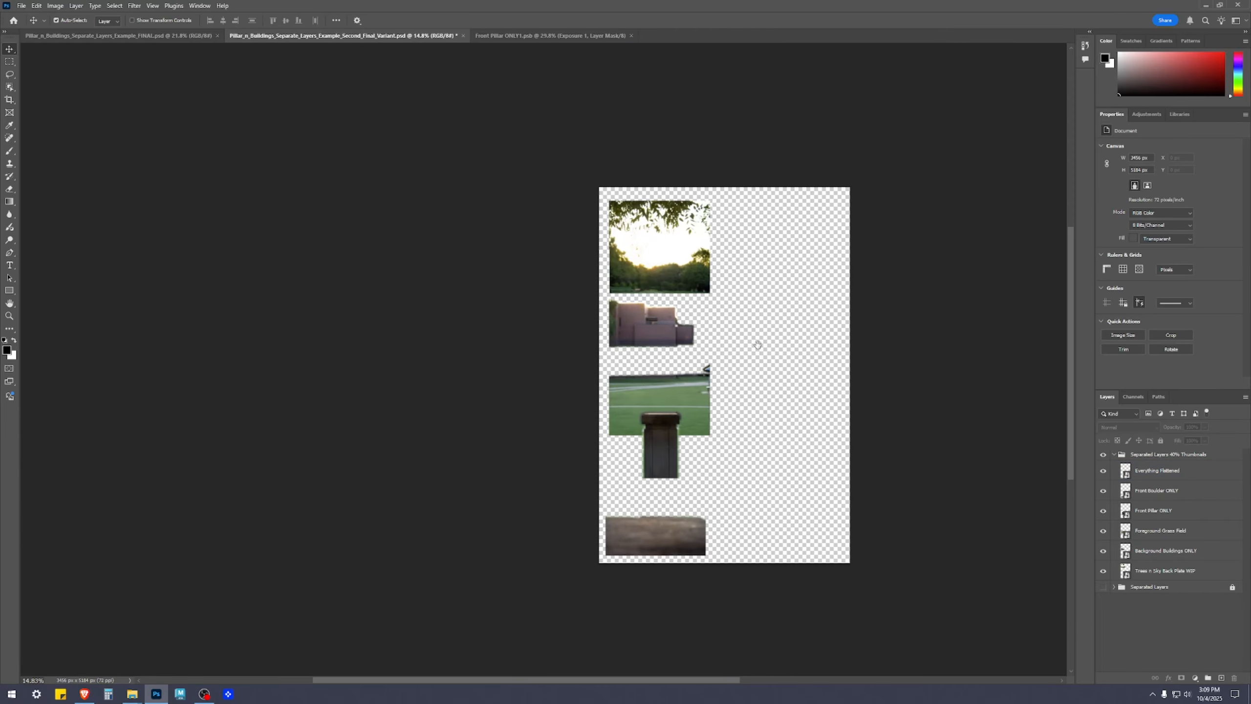
click(1157, 471)
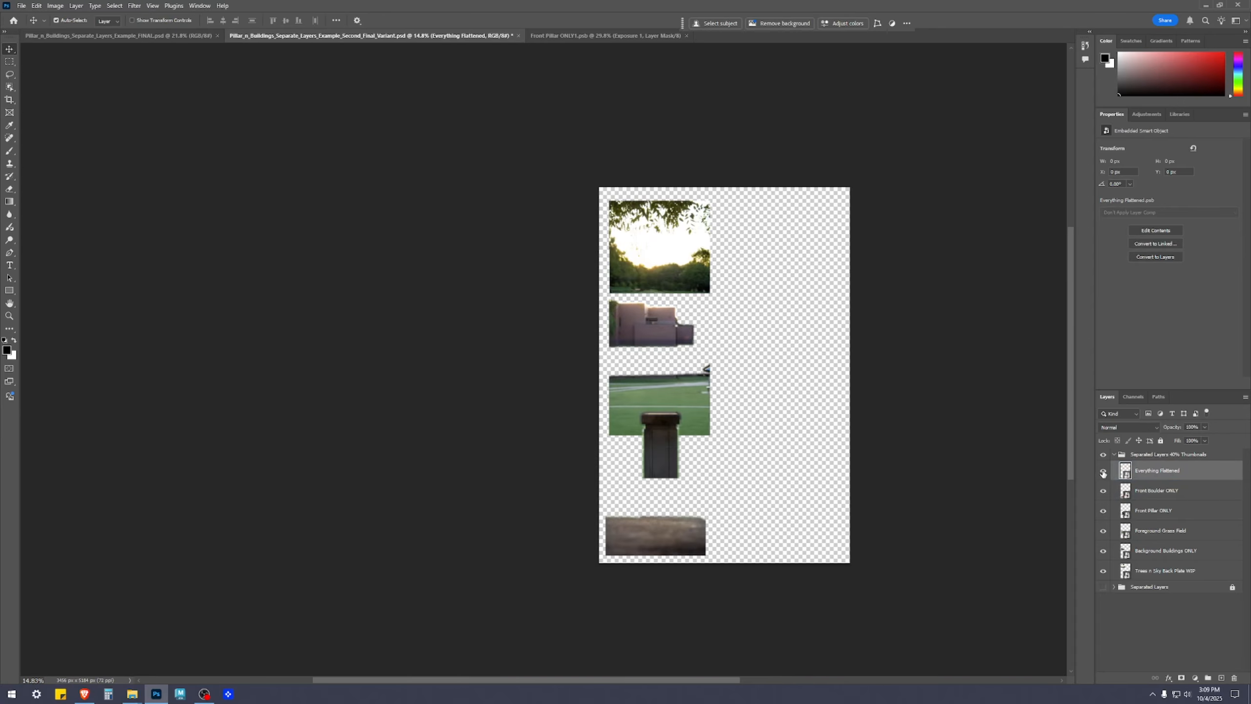
double_click(1125, 474)
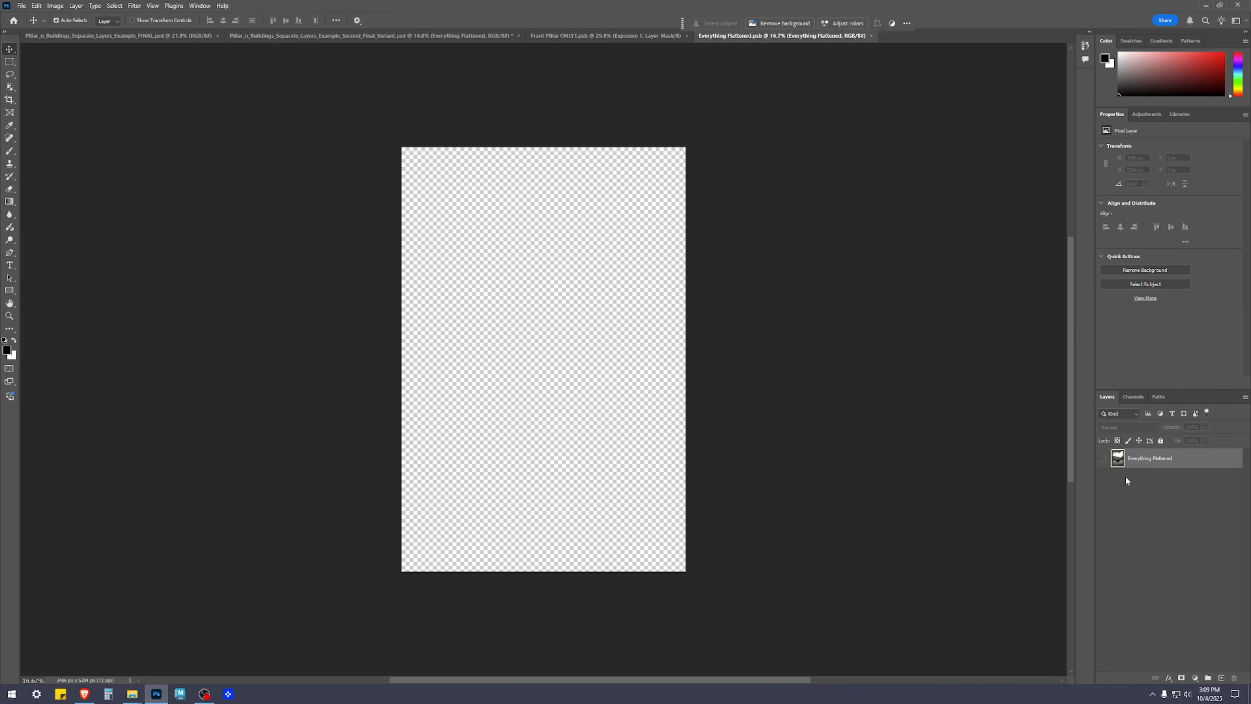
click(870, 37)
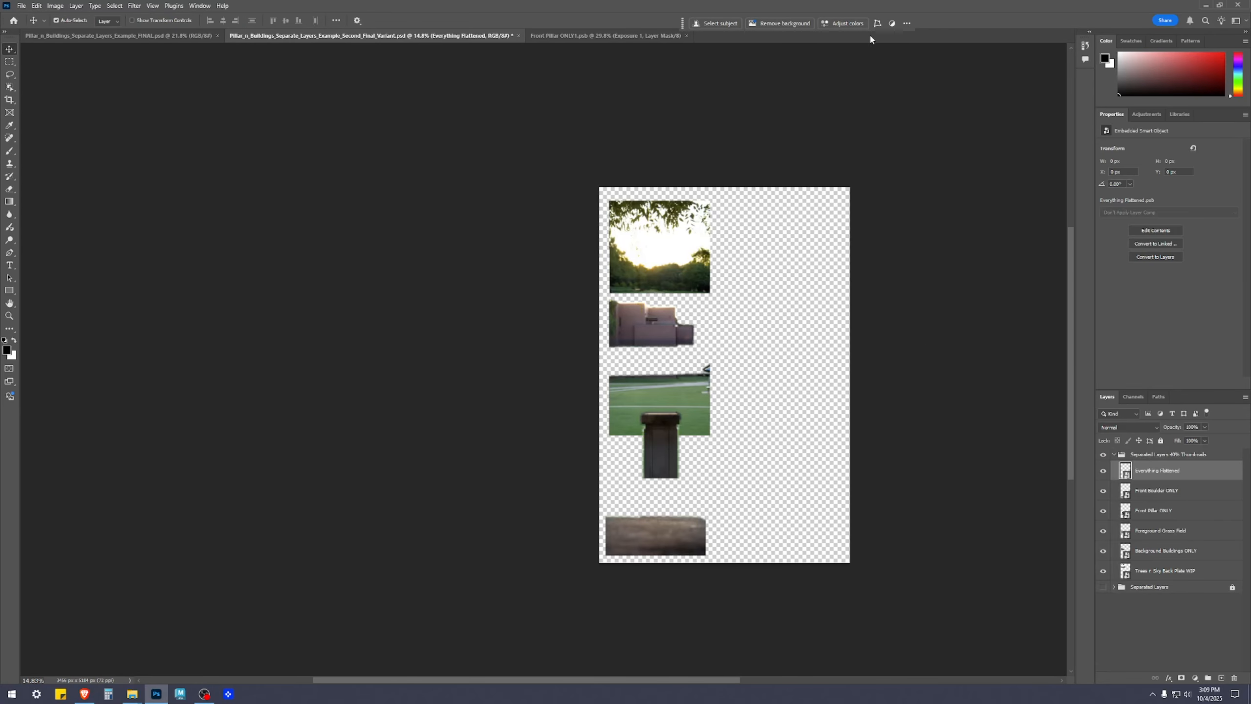
double_click(1125, 472)
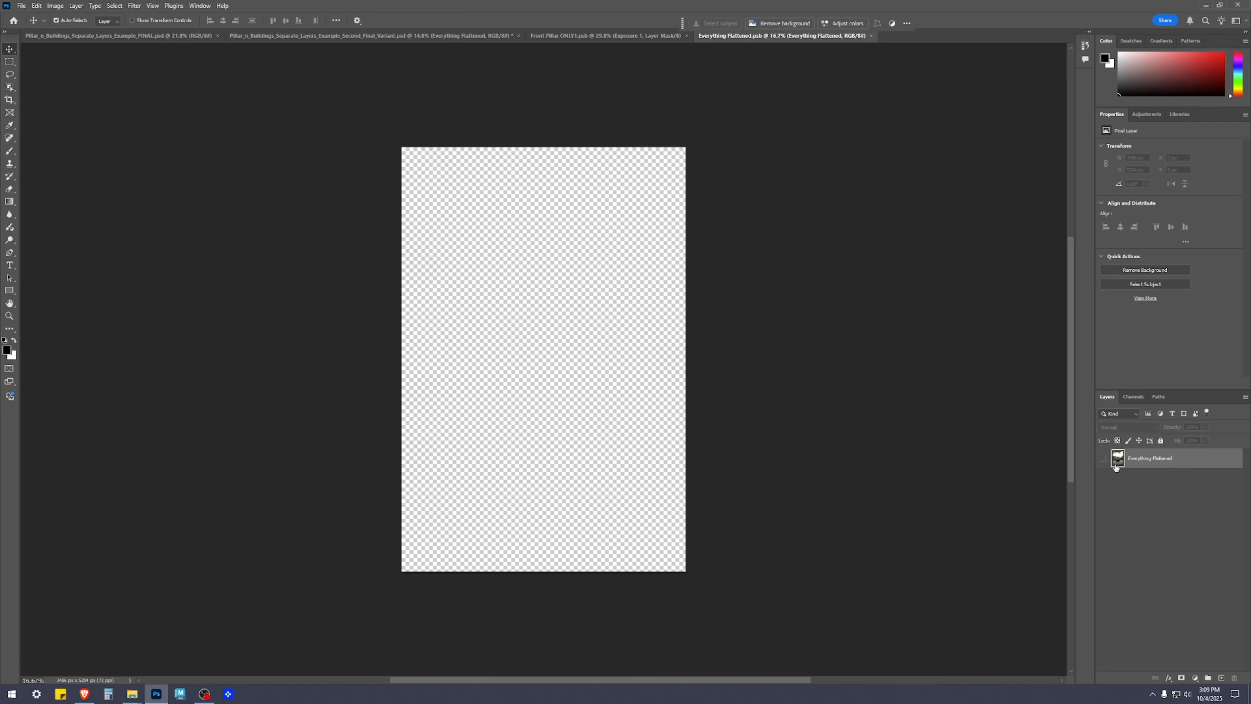
click(837, 455)
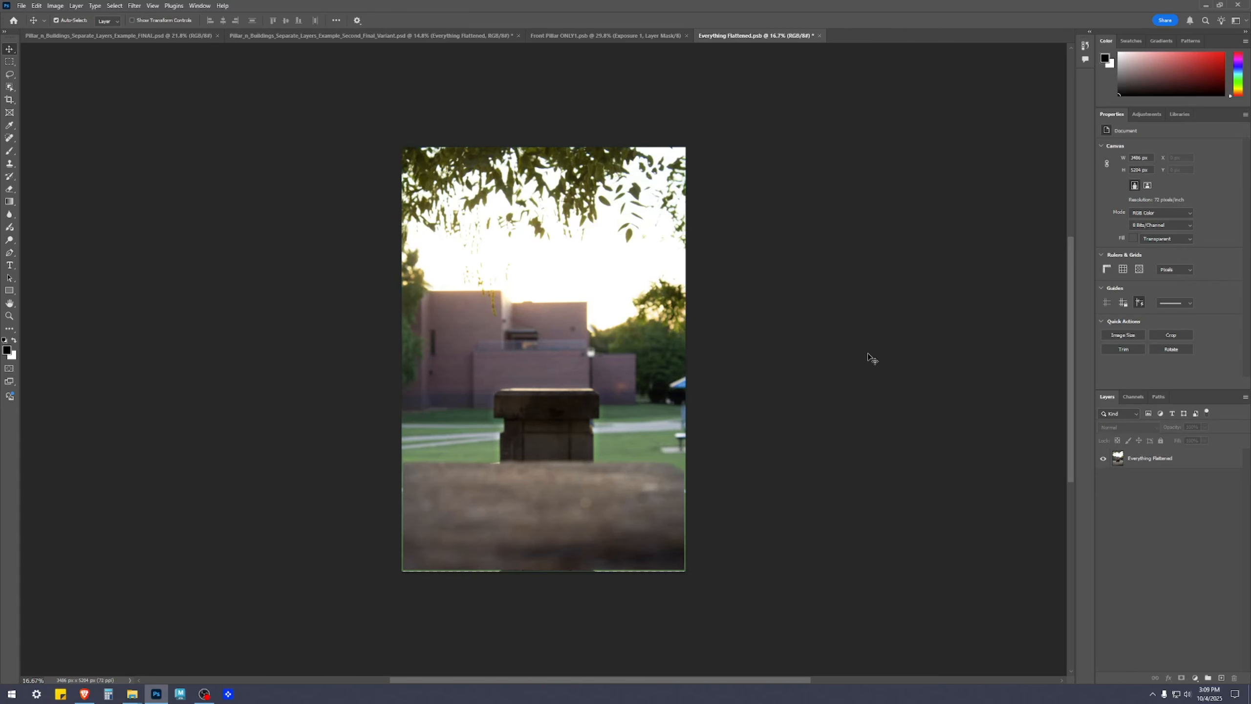
click(818, 36)
click(622, 251)
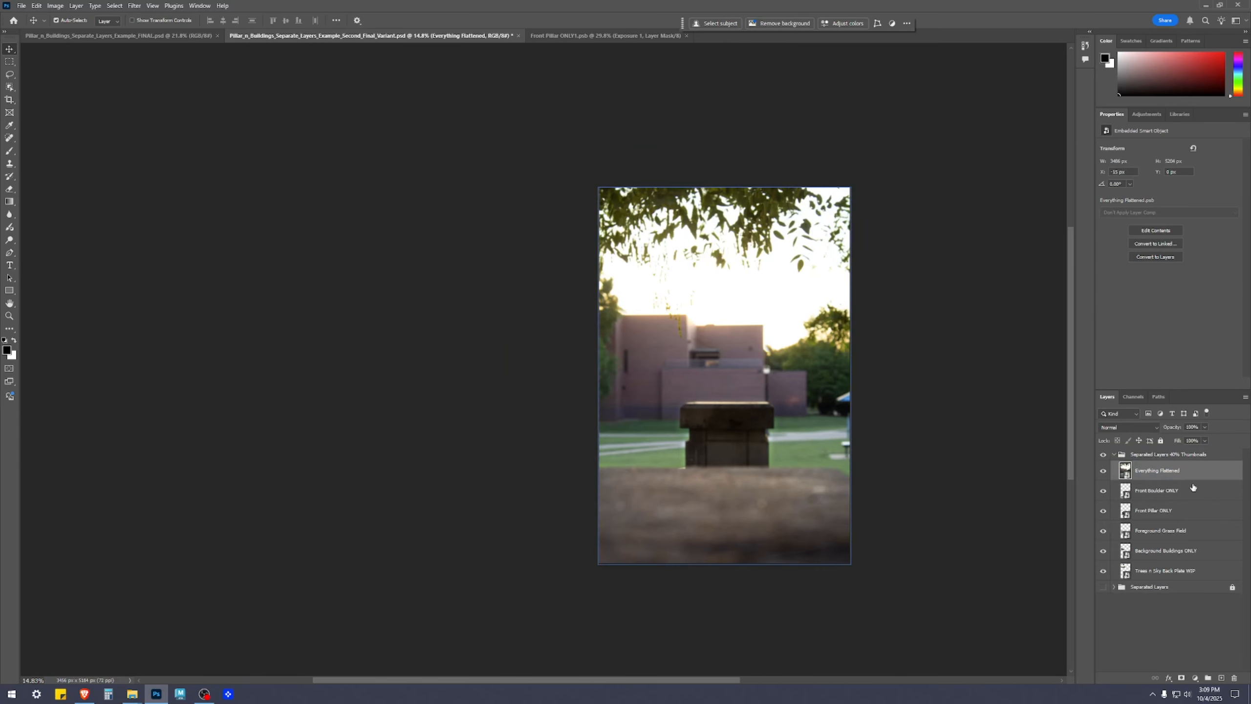
Scale the Everything Flattened layer to about 46% with Free Transform and place it in the right half of the canvas
click(1104, 471)
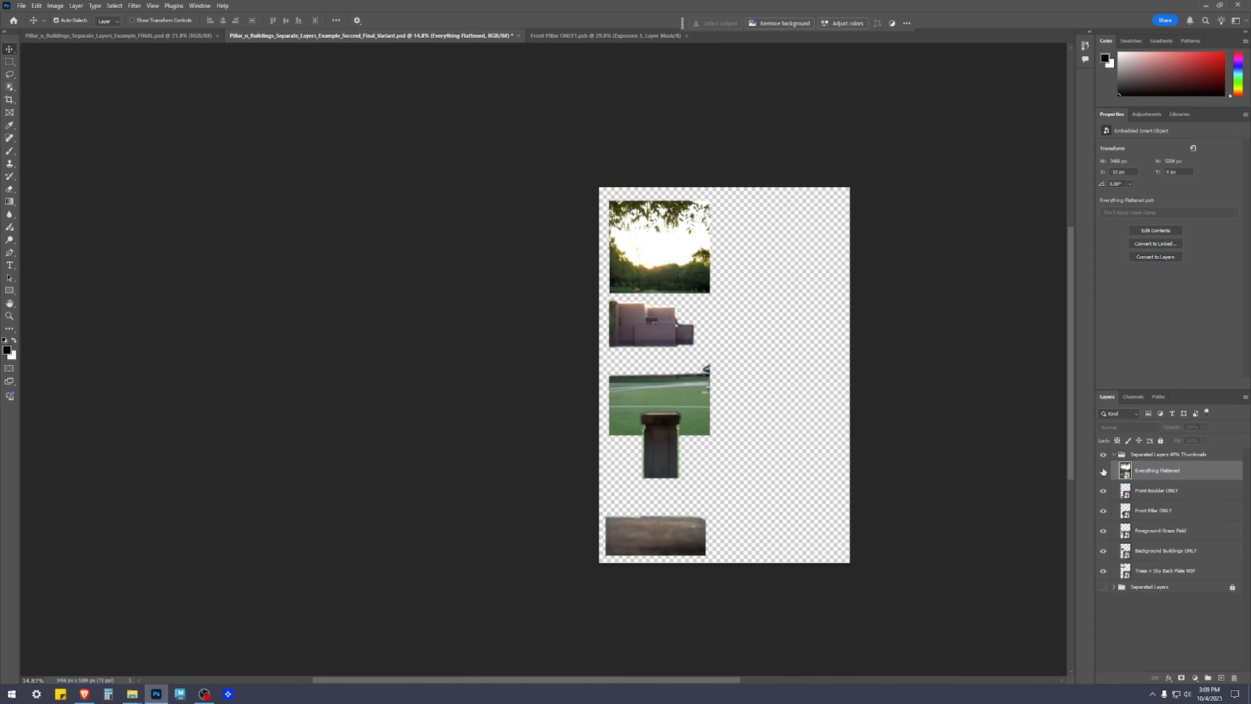
click(1103, 471)
key(ctrl+t)
drag(597, 187, 791, 354)
drag(819, 473, 812, 368)
scroll(812, 374, up, 2)
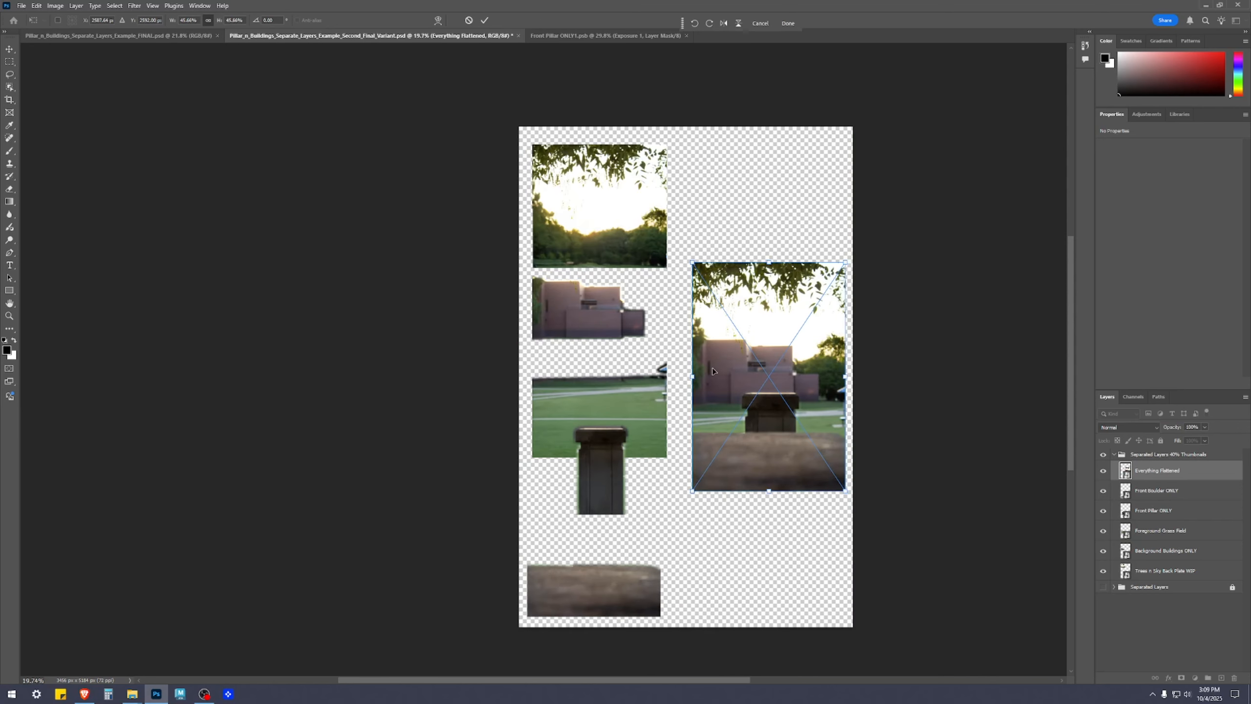
drag(818, 387, 812, 385)
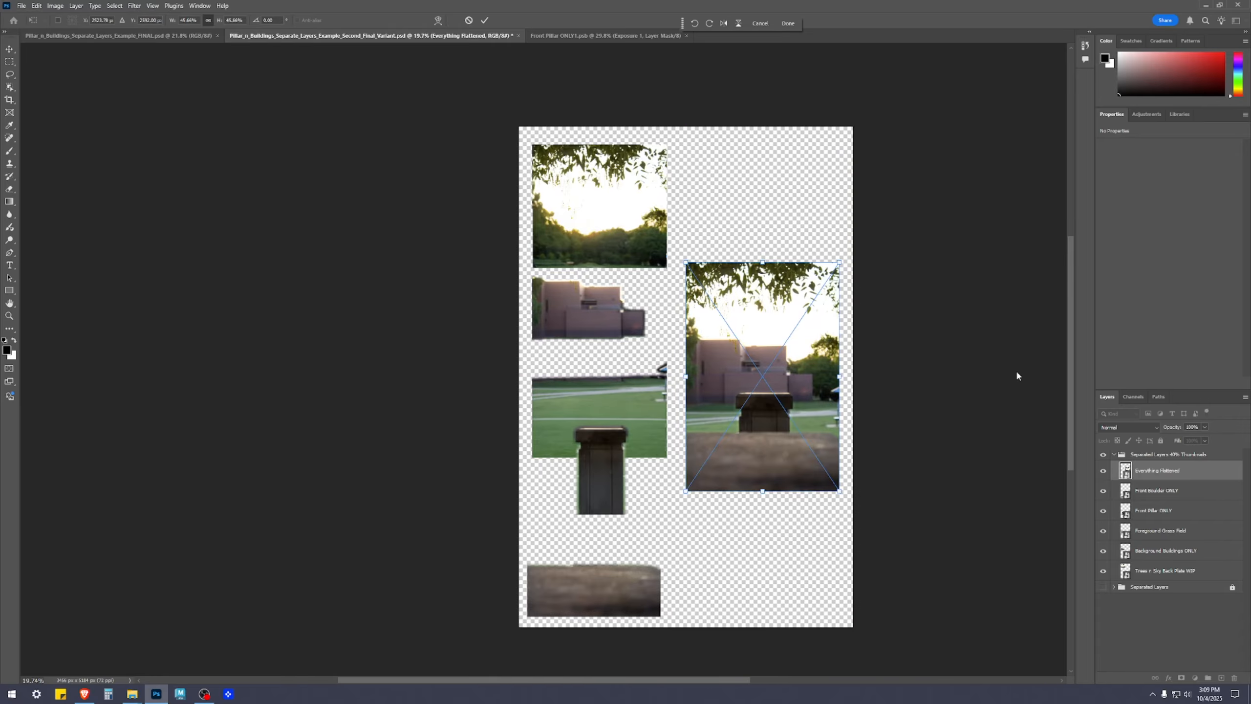
key(Return)
Re-space the buildings, grass field and boulder thumbnails in the left column, and move the pillar beneath the flattened composite
drag(955, 383, 863, 367)
mouse_move(661, 372)
mouse_down()
mouse_move(660, 396)
mouse_move(661, 385)
mouse_up()
click(848, 369)
drag(476, 292, 476, 311)
drag(517, 389, 517, 400)
drag(517, 466, 512, 491)
drag(487, 574, 487, 570)
drag(487, 499, 613, 556)
Open the Front Pillar ONLY smart object and select a tall strip along the canvas's left edge with the Rectangular Marquee
scroll(570, 450, up, 3)
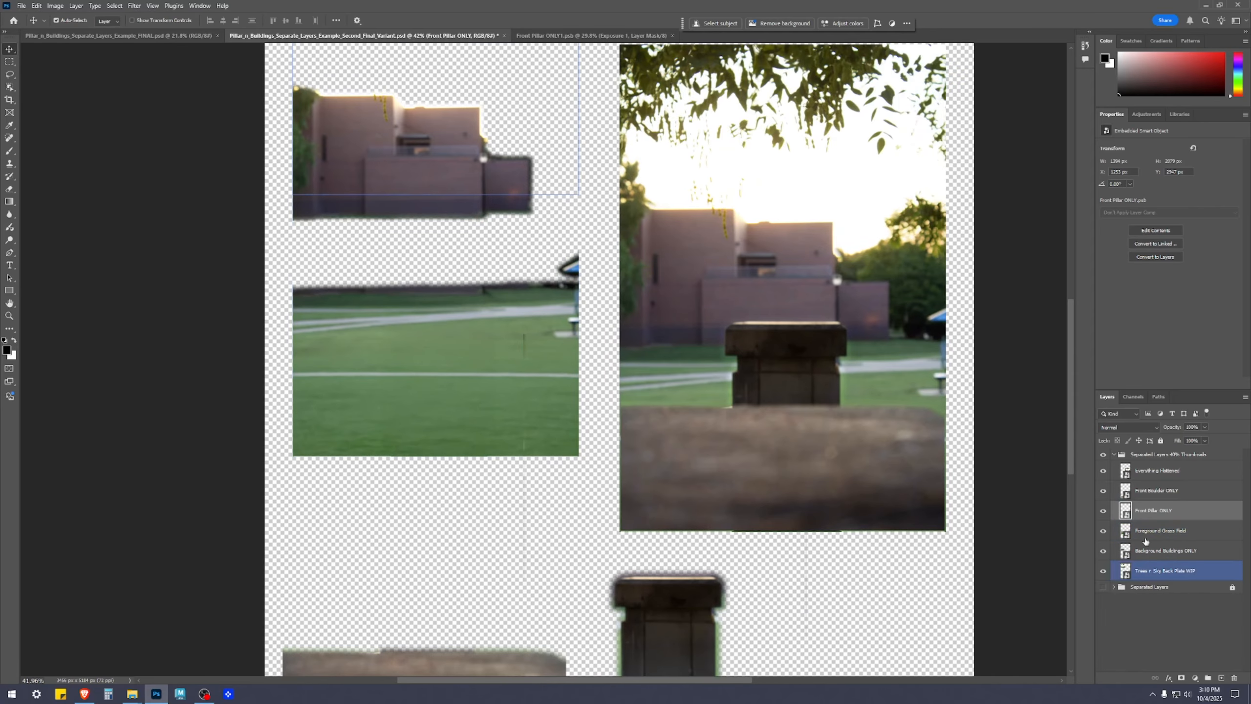
double_click(1130, 516)
scroll(878, 370, down, 4)
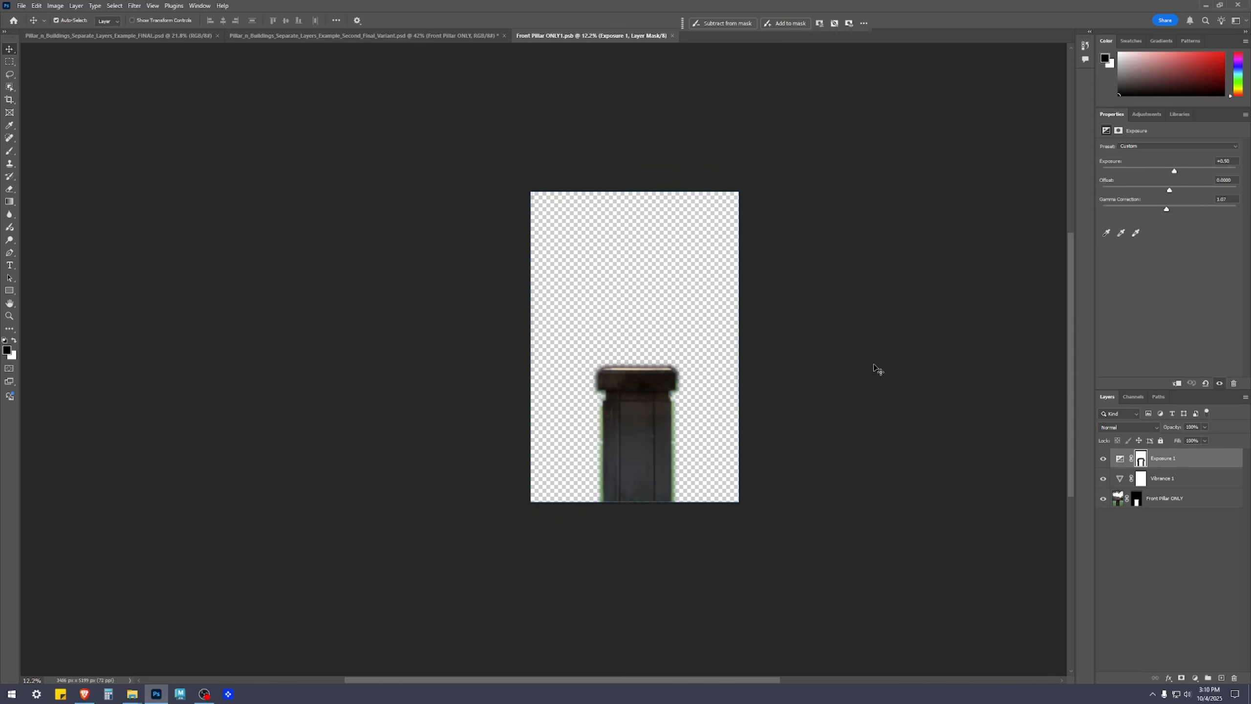
key(m)
drag(449, 168, 561, 589)
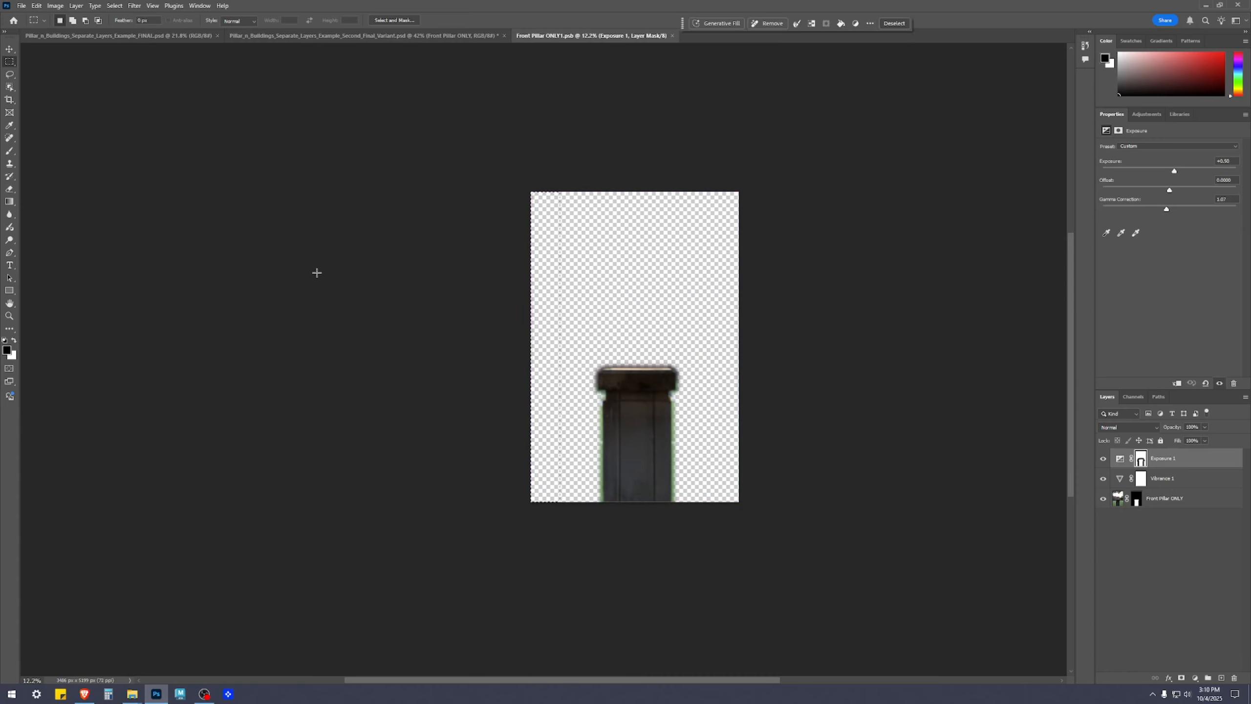
Enlarge the brush, paint black over the selected strip on the Exposure 1 layer's mask, and deselect
key(b)
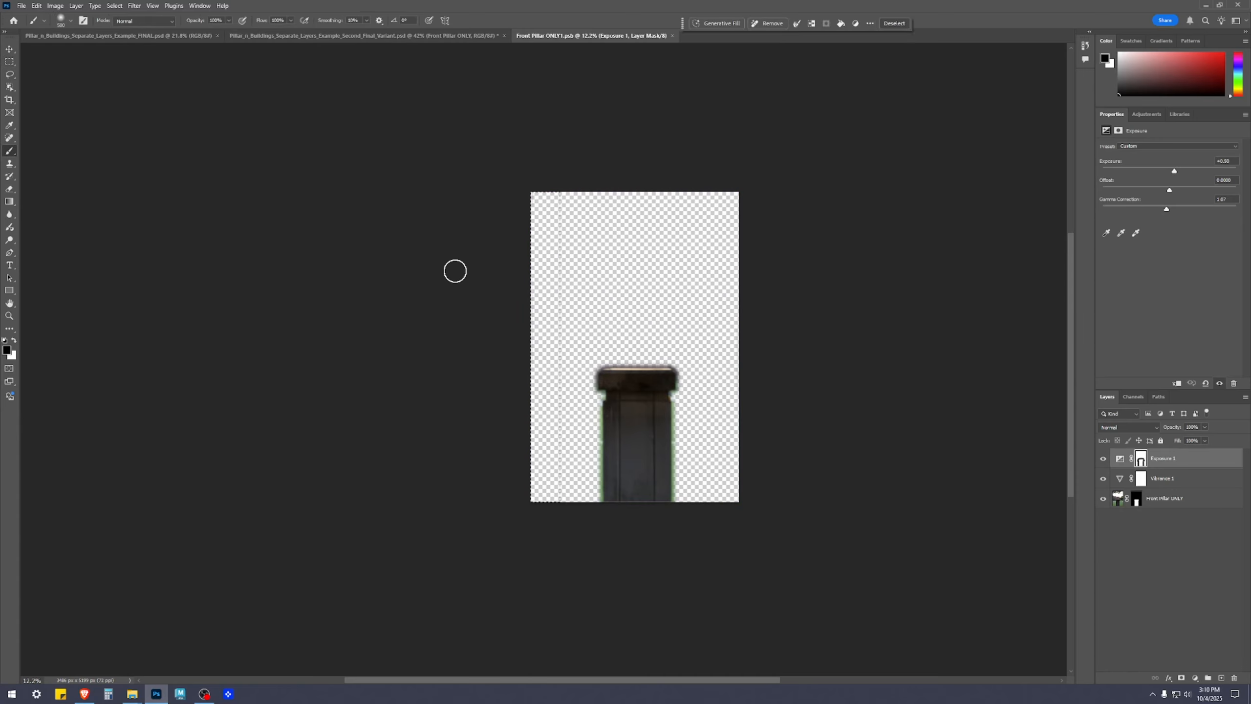
key(bracketright)
key(bracketright)
key(bracketright)
key(bracketright)
key(bracketright)
key(bracketright)
key(bracketright)
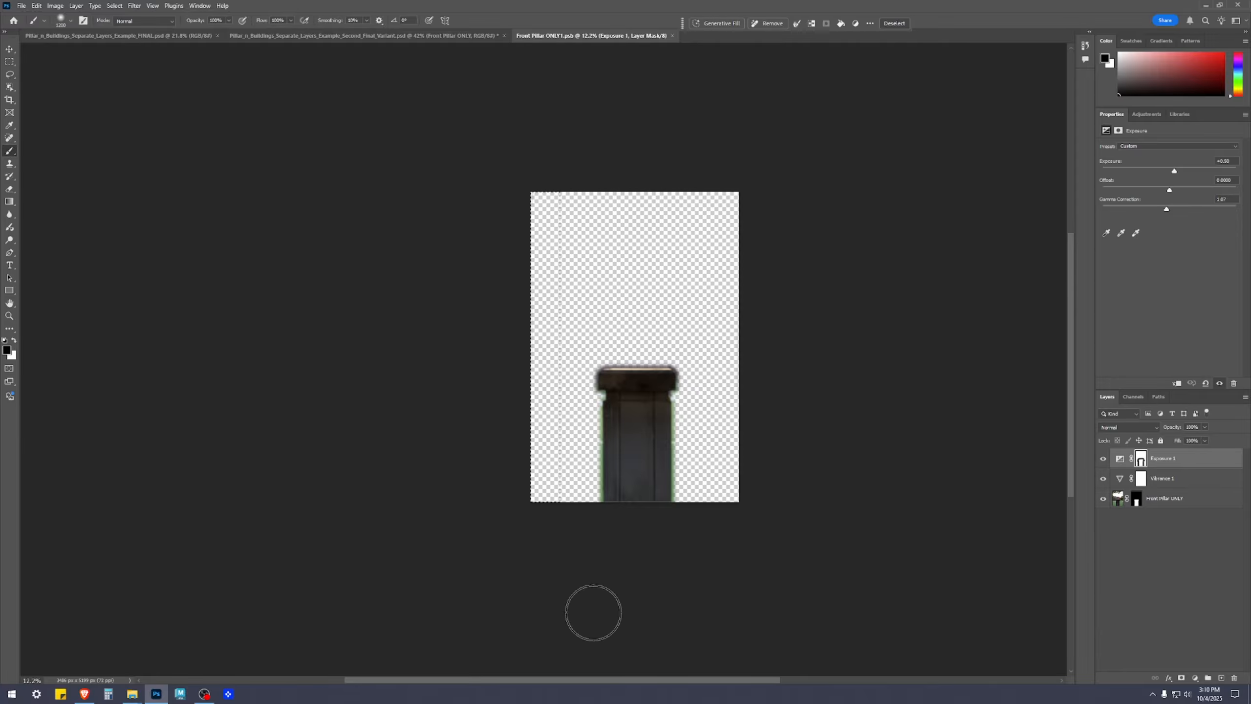
mouse_move(555, 582)
mouse_down()
mouse_move(560, 247)
mouse_move(592, 140)
mouse_move(594, 416)
mouse_up()
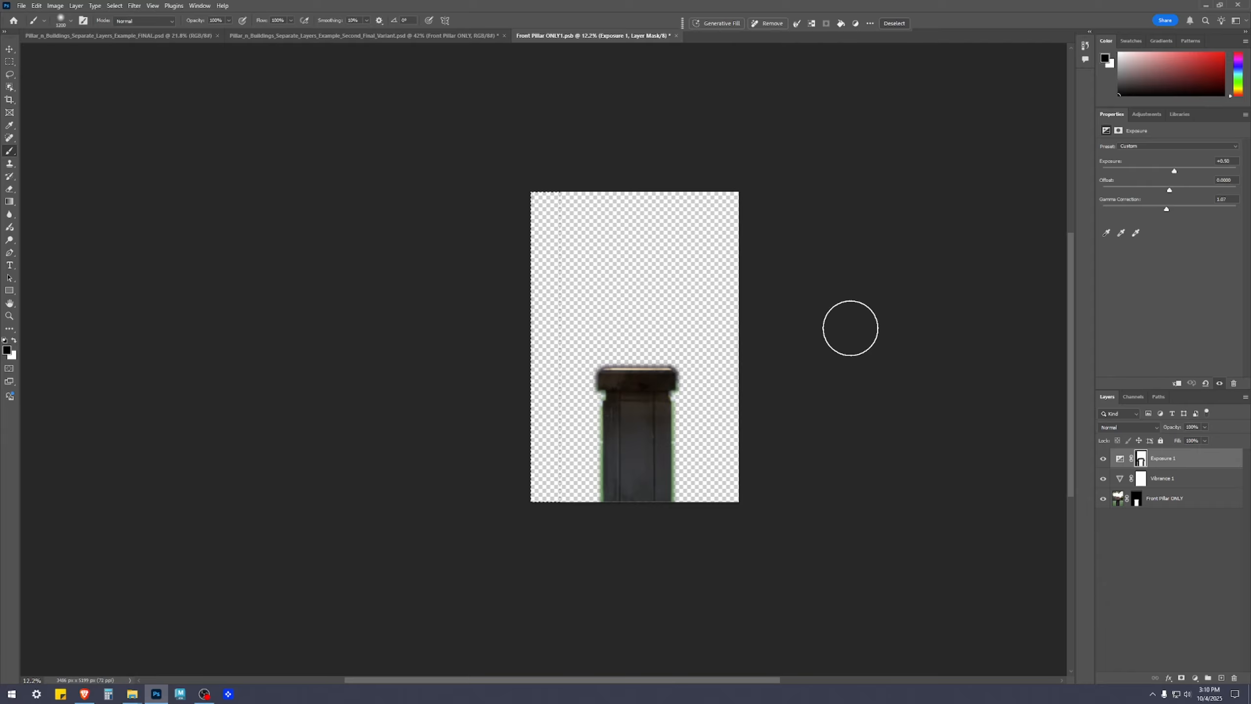
key(m)
click(836, 345)
key(b)
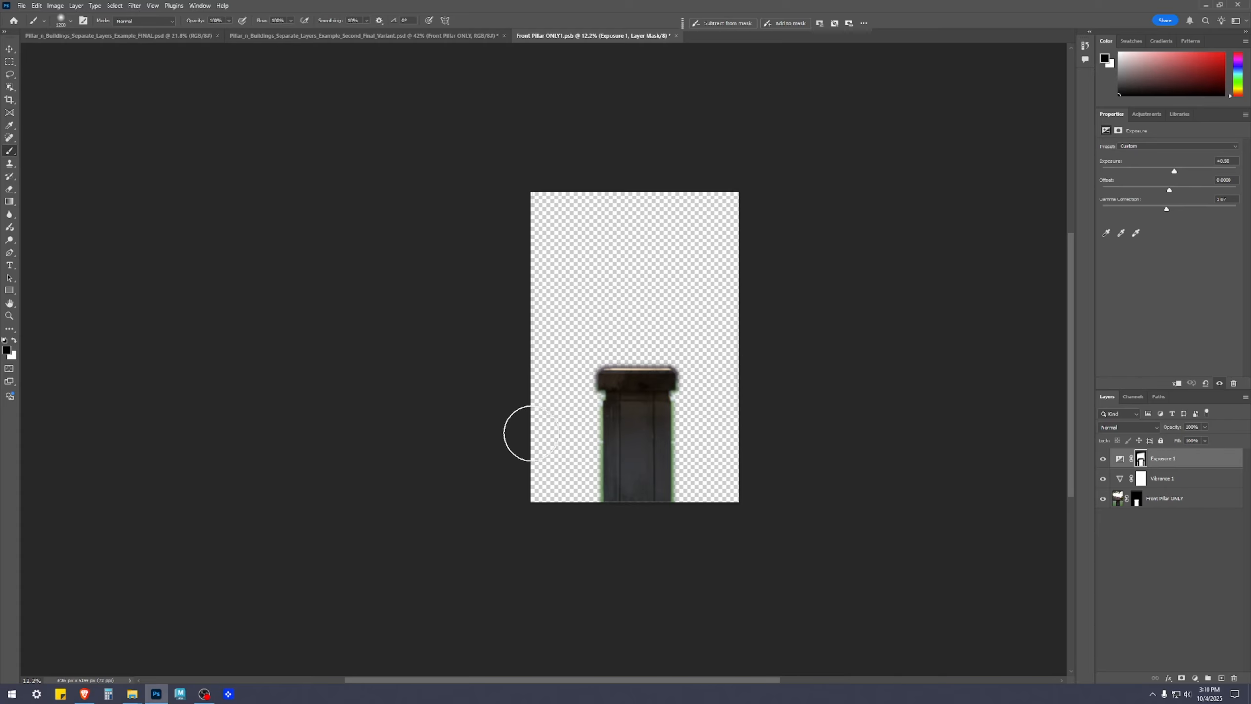
Save and close the Front Pillar ONLY smart object
key(v)
key(ctrl+s)
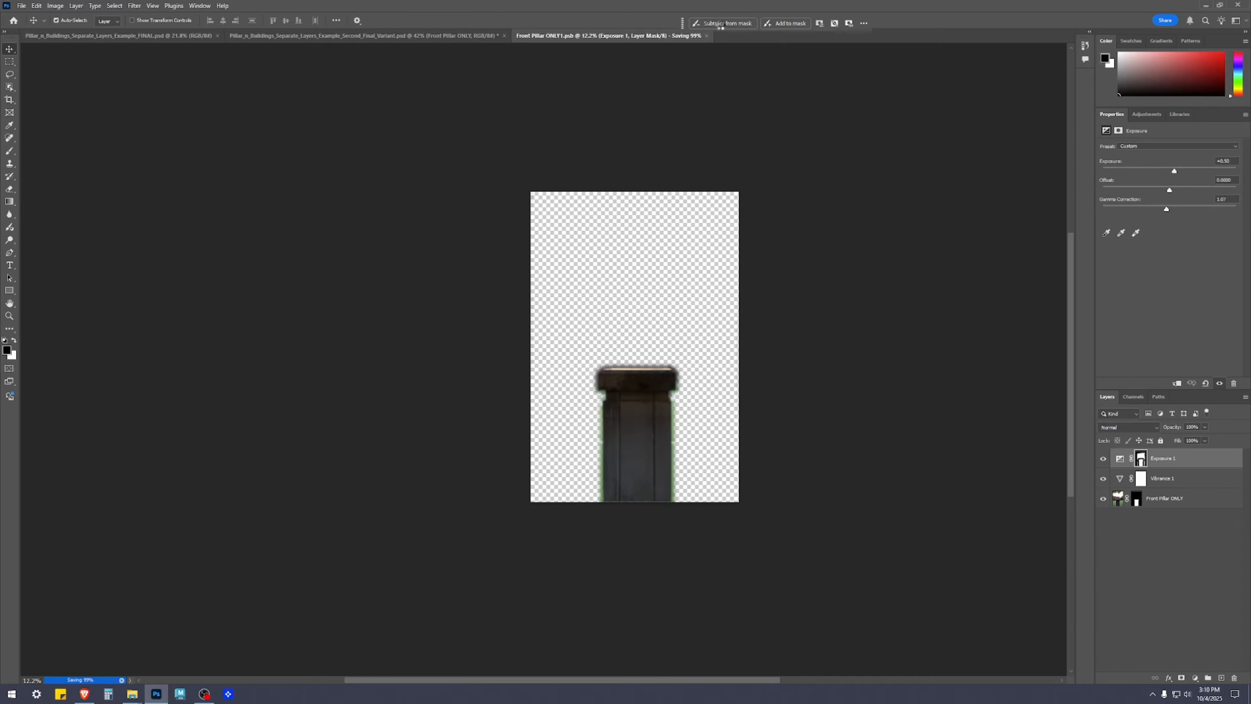
click(673, 36)
Reopen the Front Pillar ONLY smart object and target the layer mask of its Front Pillar ONLY layer
scroll(858, 498, down, 3)
scroll(655, 549, up, 5)
drag(785, 477, 449, 290)
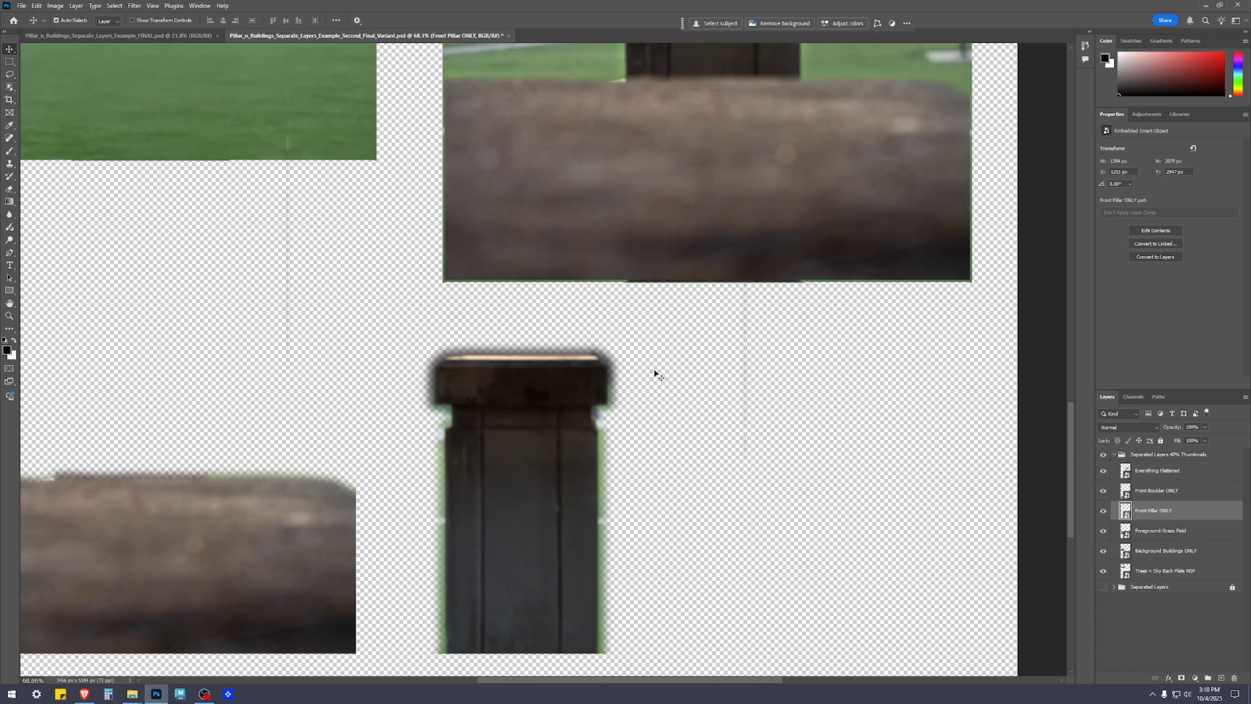
double_click(1126, 514)
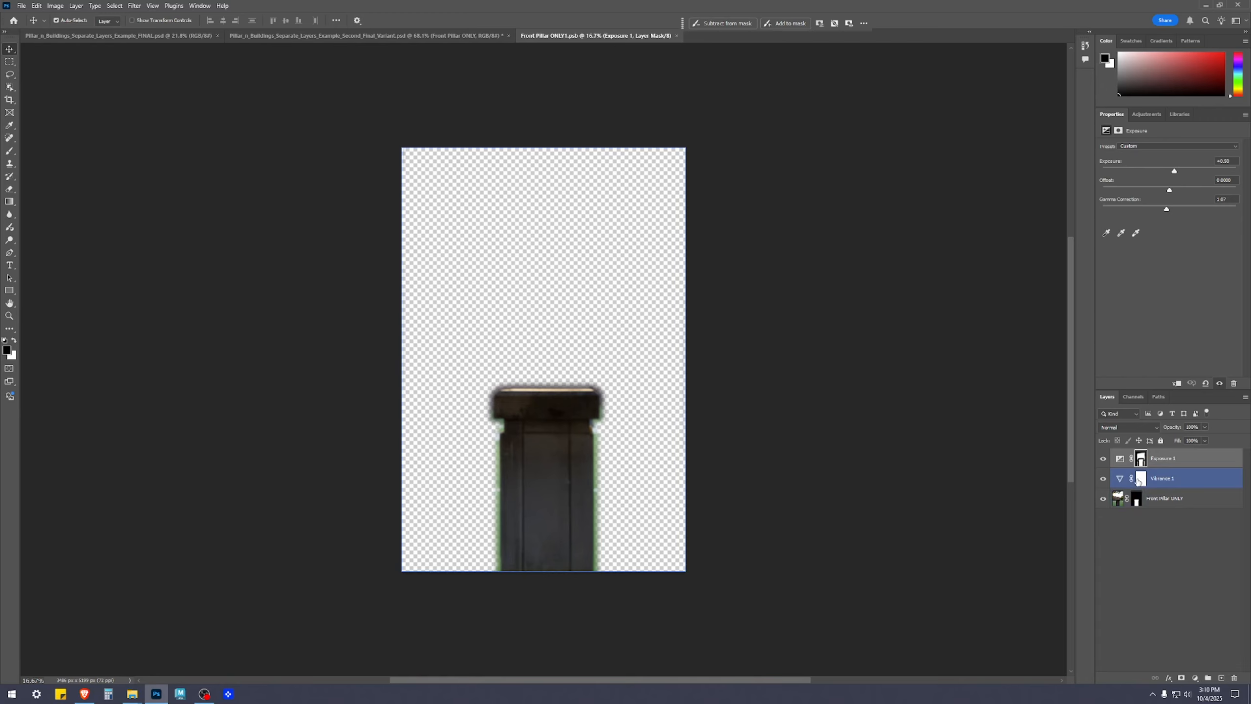
click(1138, 502)
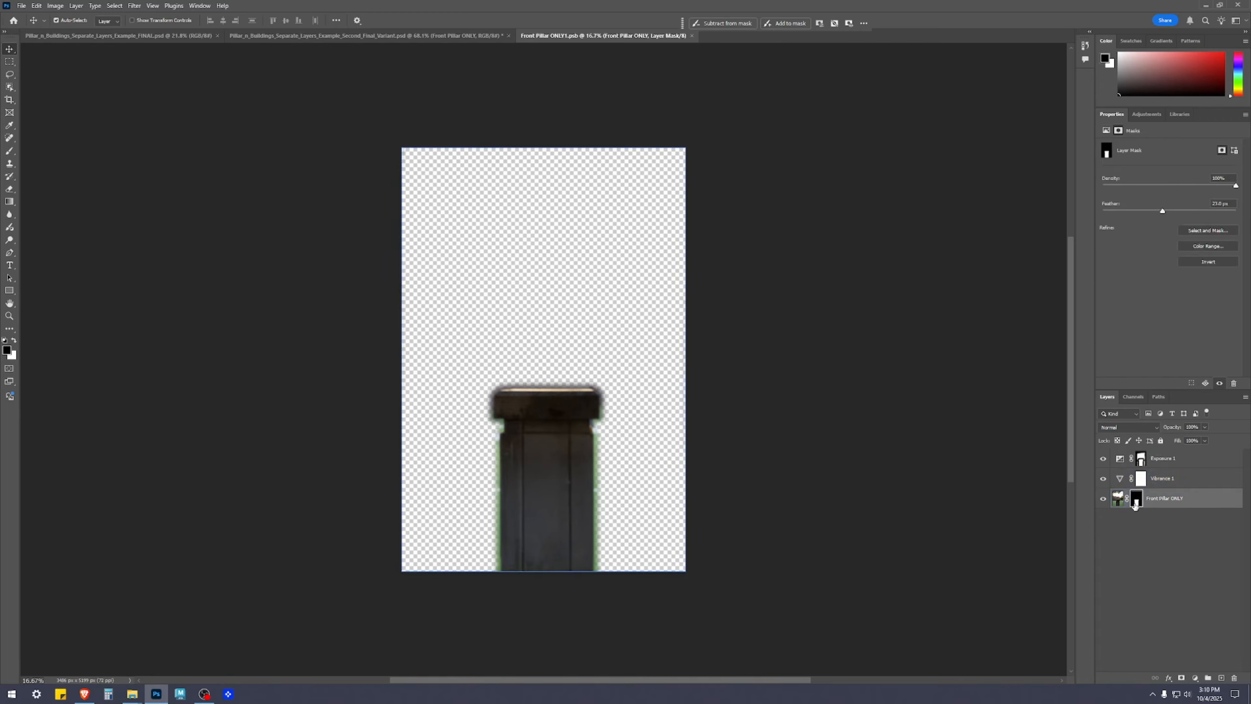
Select a tall strip along the canvas's left edge and paint it black on the Front Pillar ONLY layer's mask
key(m)
mouse_move(402, 148)
mouse_down()
mouse_move(403, 513)
mouse_move(442, 587)
mouse_move(471, 599)
mouse_up()
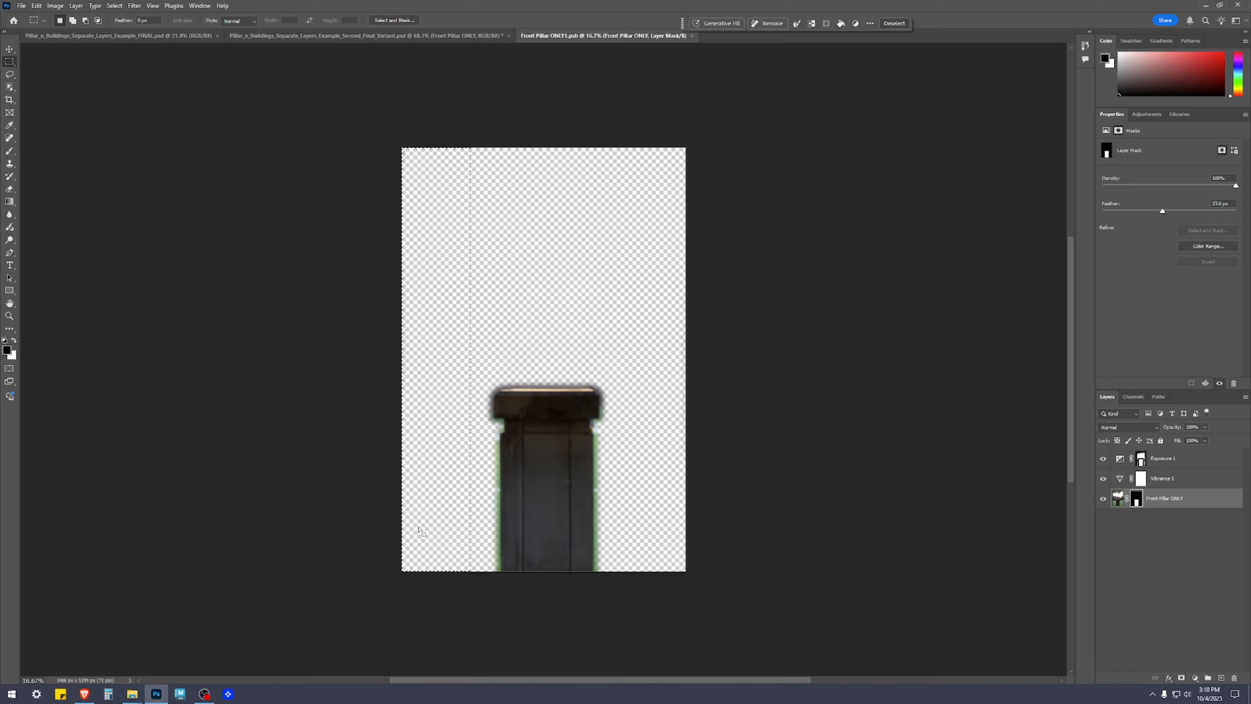
key(b)
mouse_move(400, 536)
mouse_down()
mouse_move(444, 615)
mouse_move(402, 424)
mouse_move(725, 143)
mouse_up()
Mask out a tall strip along the canvas's right edge in black, deselect, and save and close the smart object
key(m)
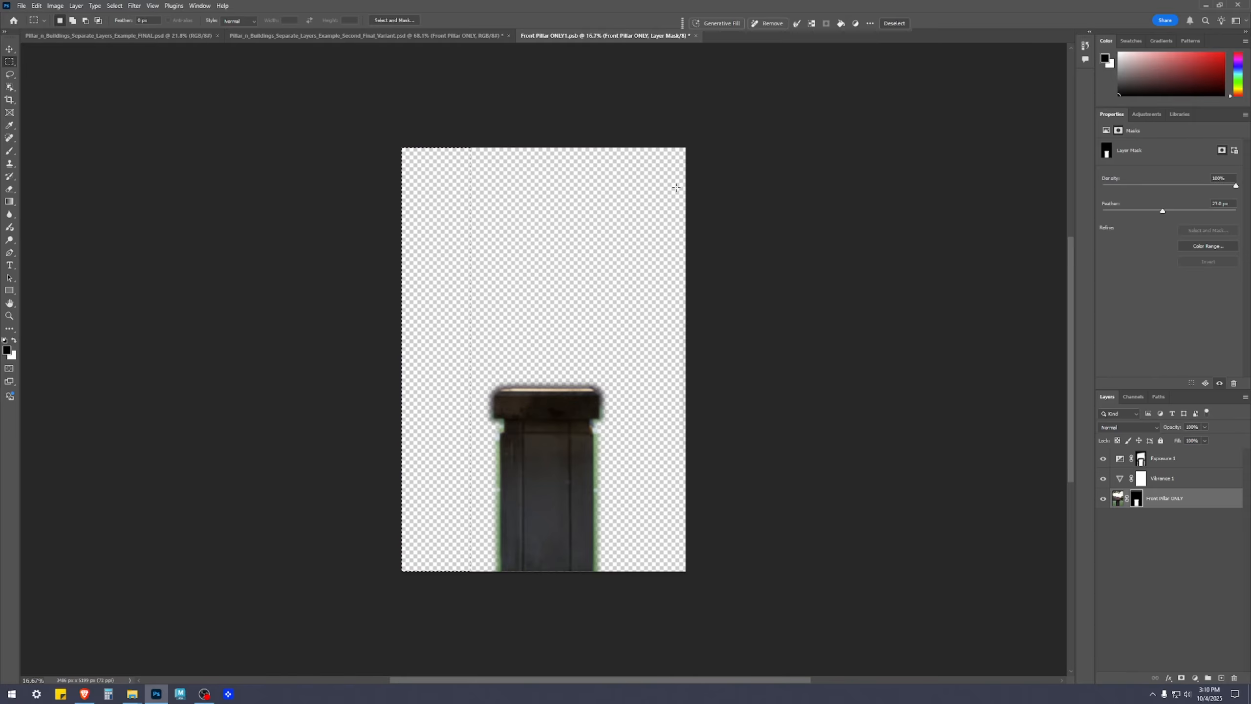
mouse_move(636, 123)
mouse_down()
mouse_move(810, 468)
mouse_move(930, 595)
mouse_move(958, 646)
mouse_up()
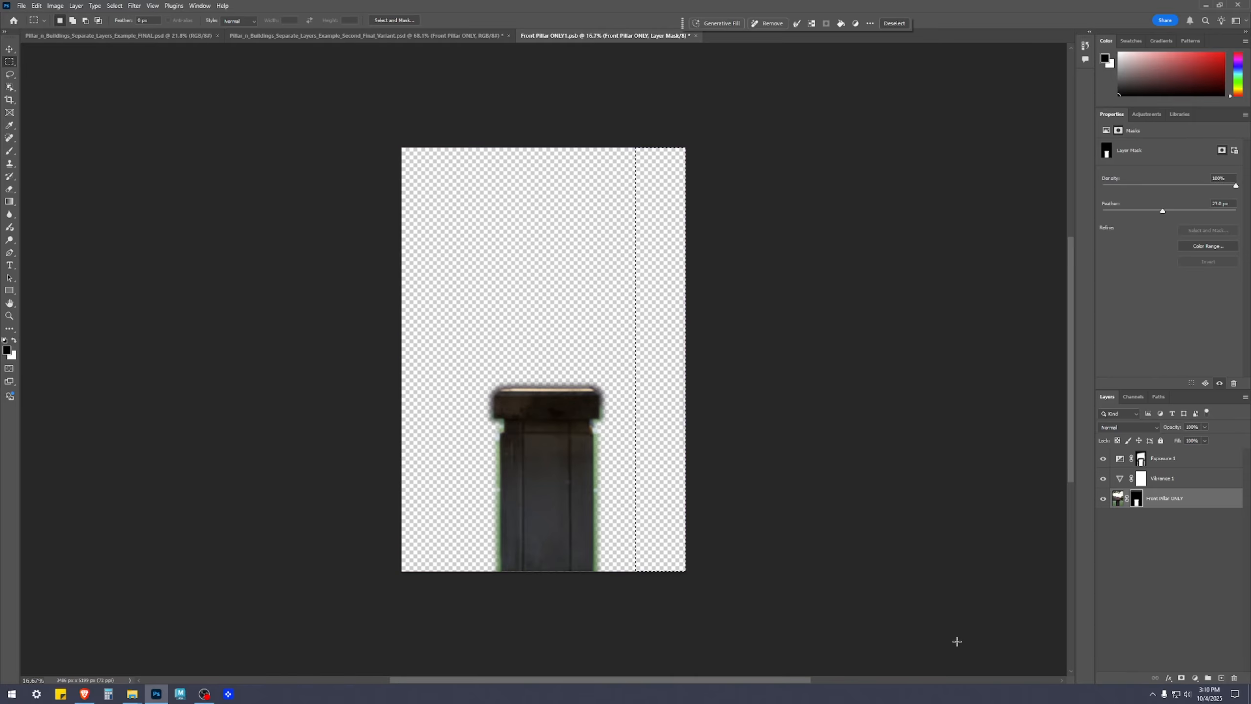
key(b)
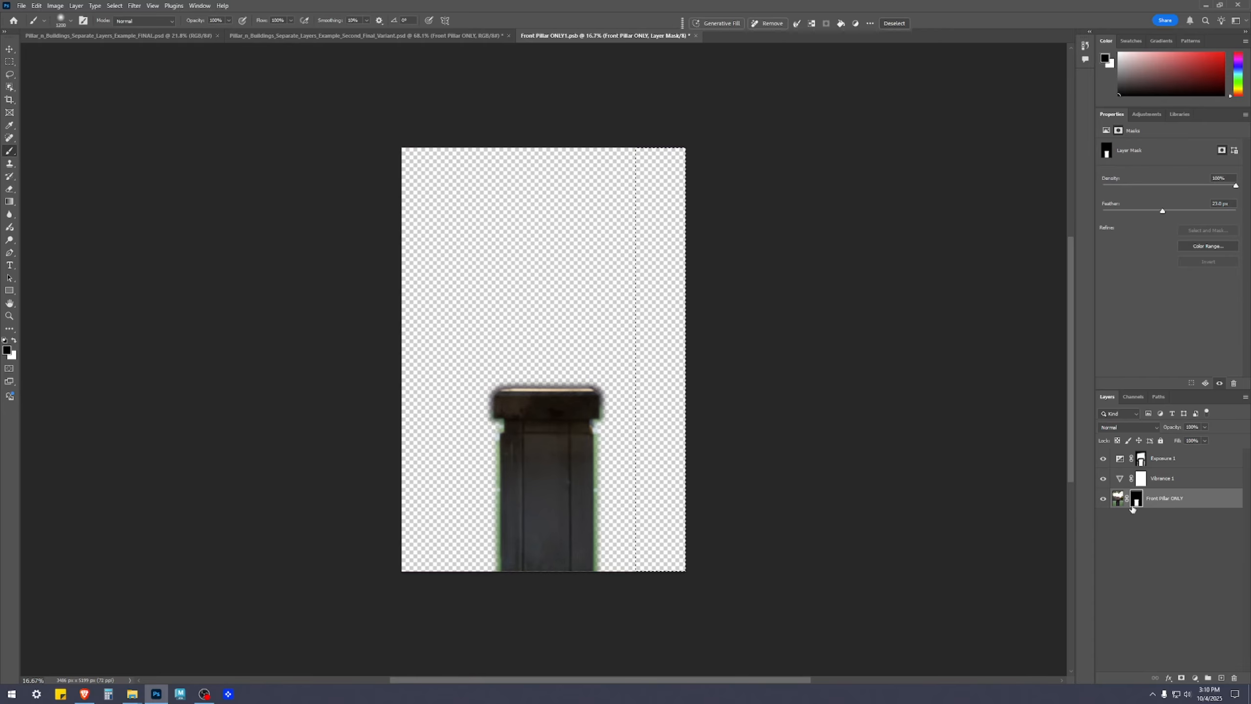
click(1158, 574)
key(m)
key(ctrl+d)
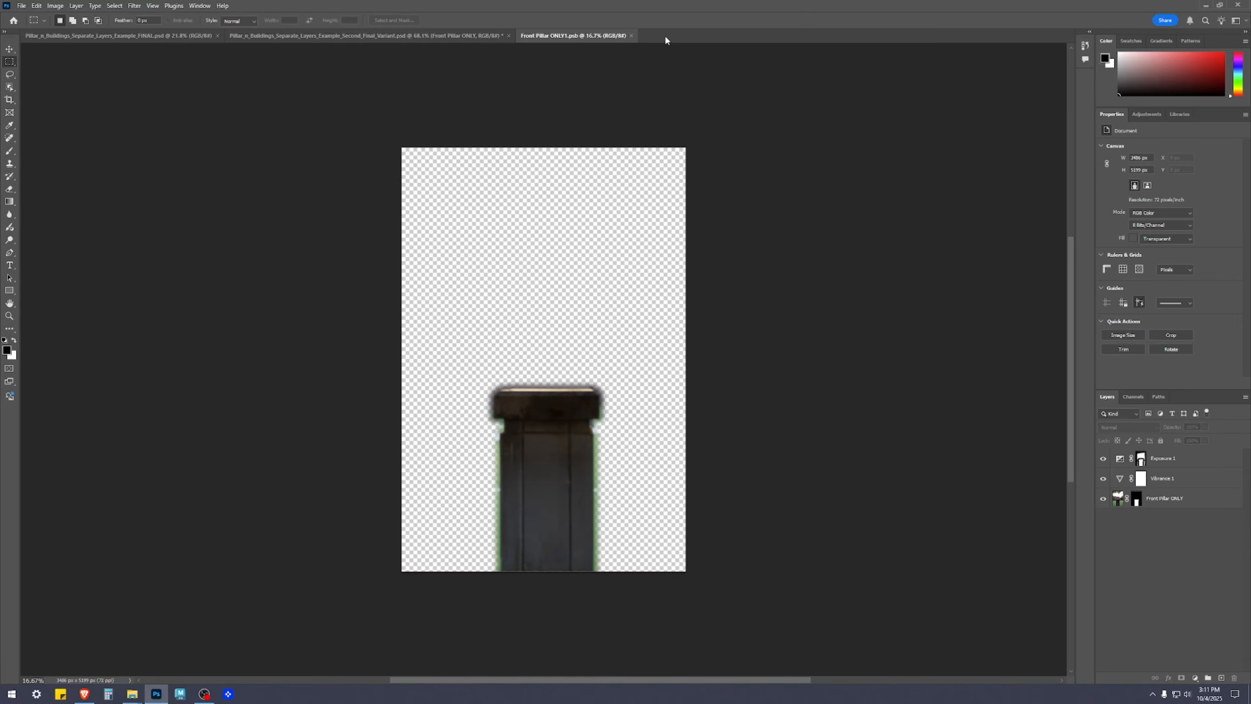
click(631, 36)
Move the pillar thumbnail into the left column between the grass field and the boulder
scroll(775, 485, down, 3)
key(v)
drag(675, 533, 418, 395)
scroll(426, 413, down, 1)
drag(445, 508, 484, 493)
Adjust the vertical spacing of the trees, buildings, grass field and pillar thumbnails in the left column
scroll(596, 460, down, 2)
drag(479, 404, 477, 392)
drag(472, 481, 464, 479)
drag(479, 143, 479, 138)
click(651, 162)
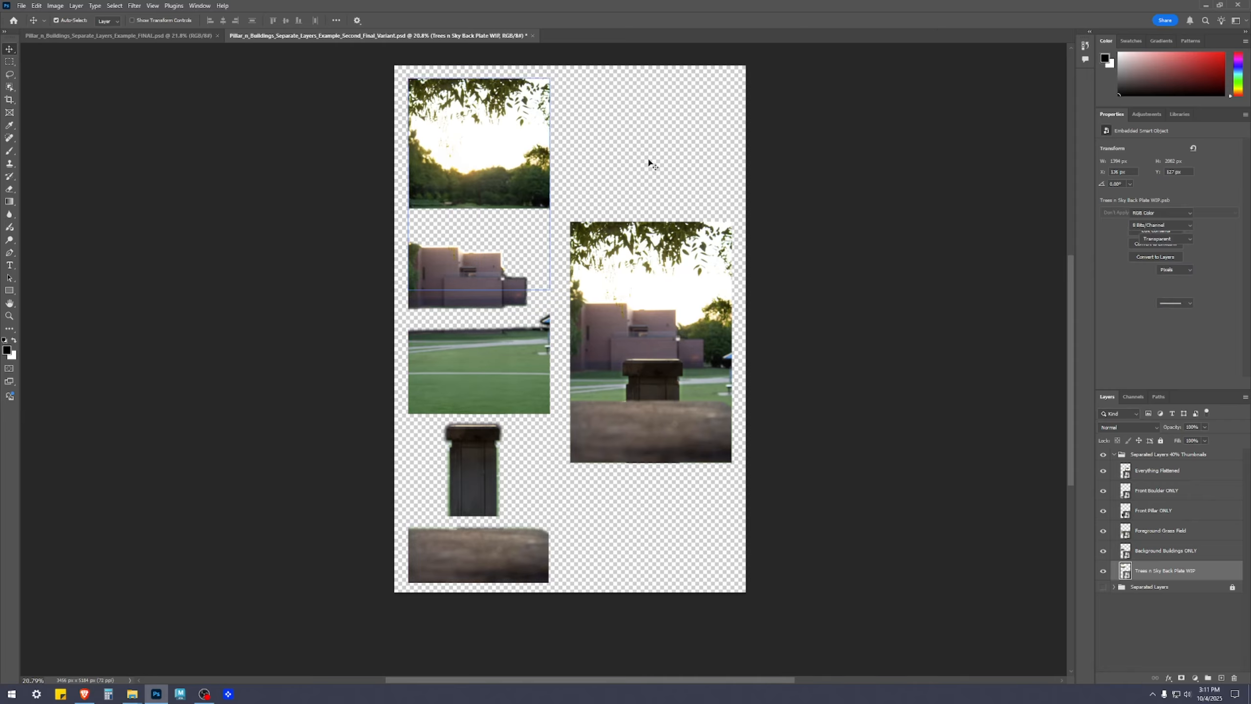
drag(455, 276, 455, 270)
drag(518, 393, 518, 389)
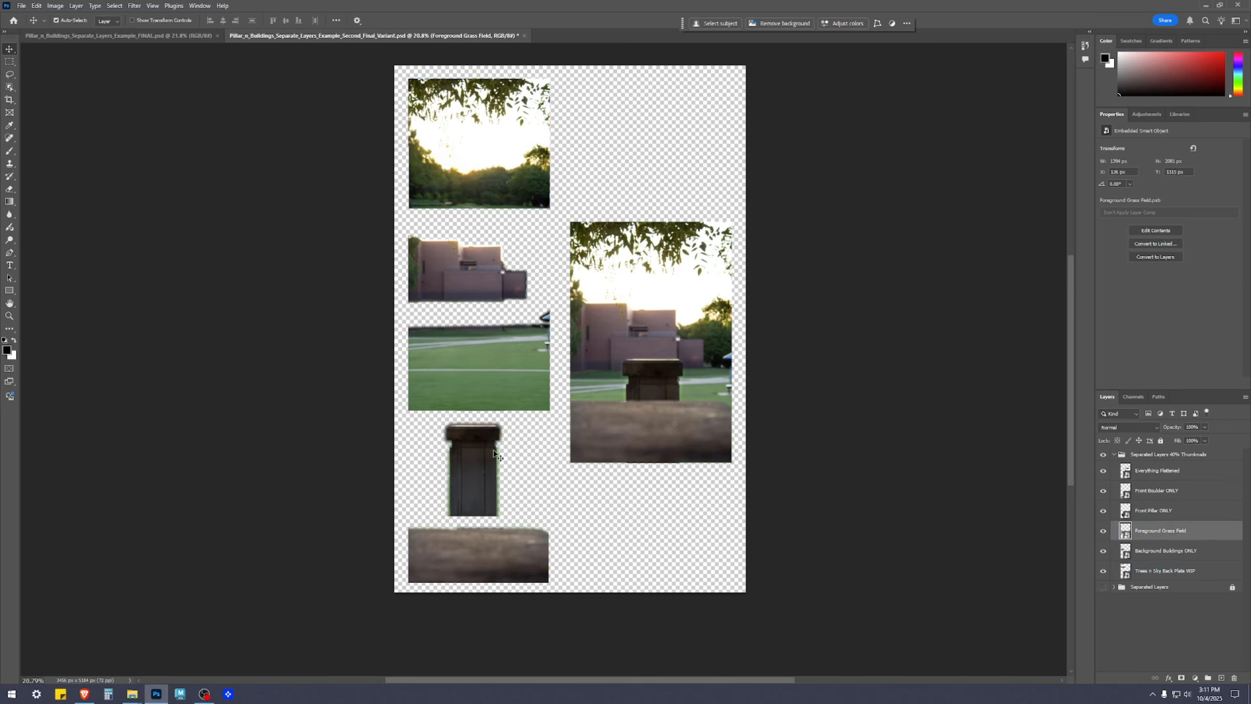
click(470, 474)
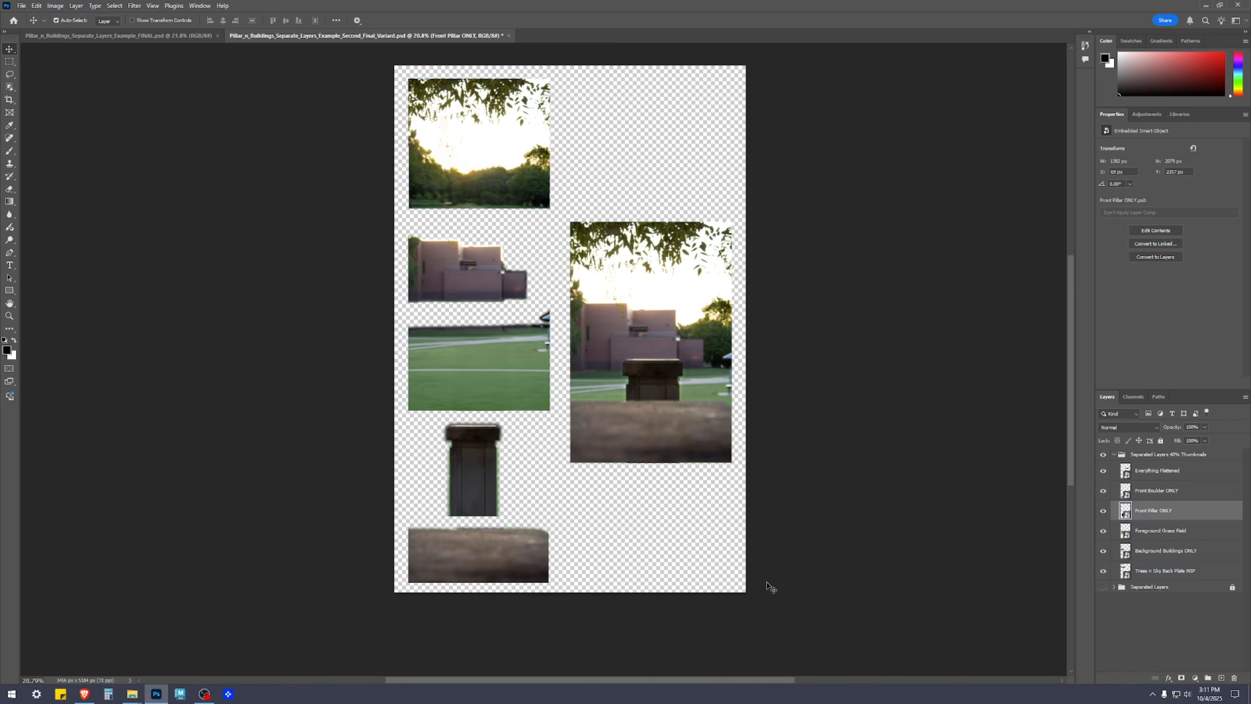
click(803, 578)
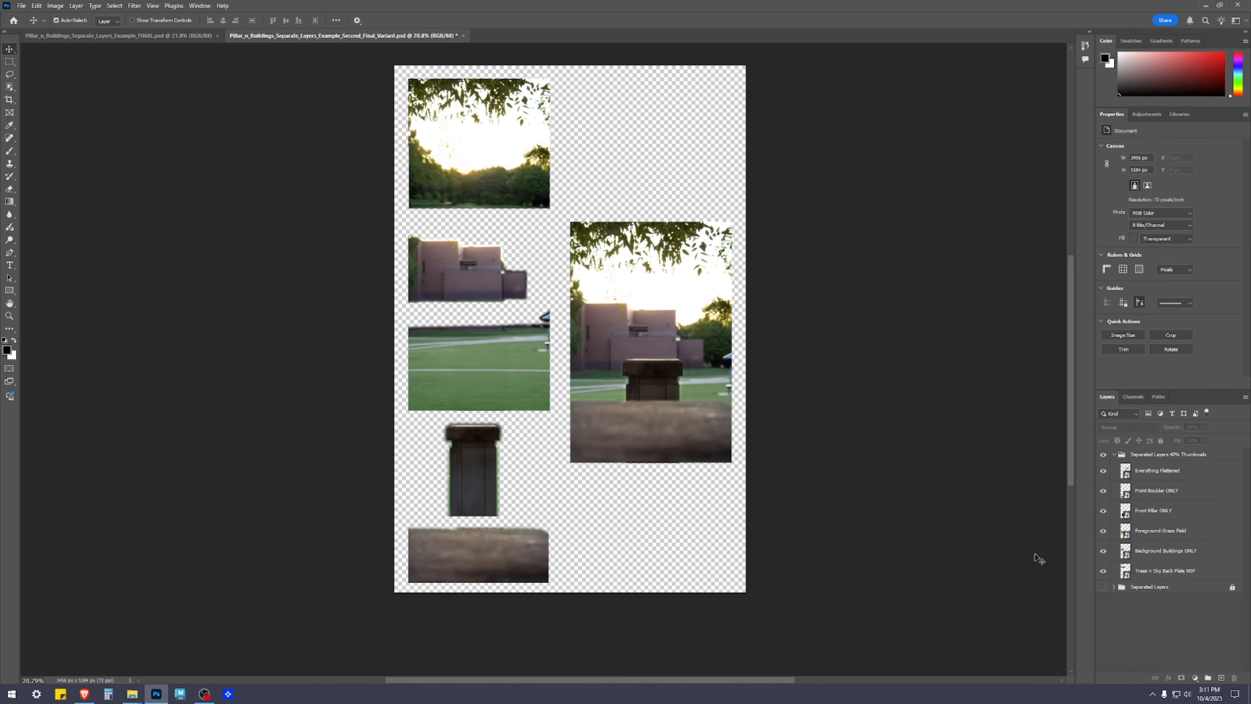
Examine the layout of the separated layer thumbnails beside the flattened composite
click(1121, 575)
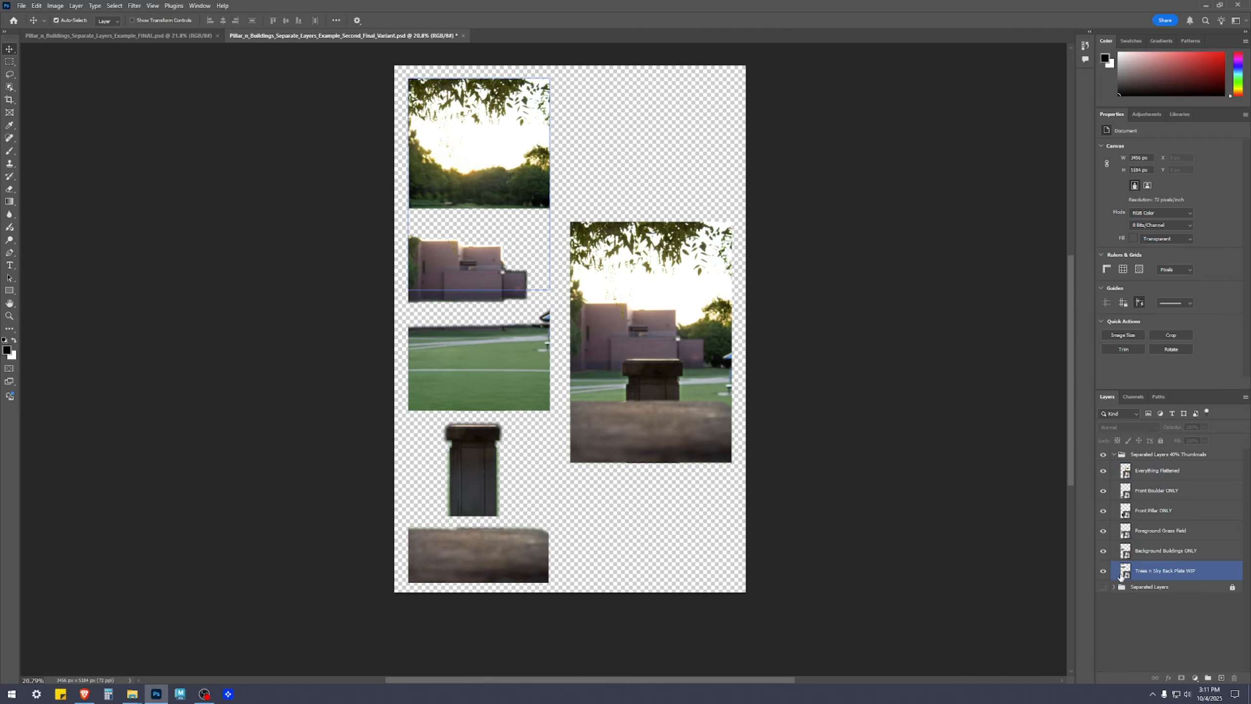
click(964, 574)
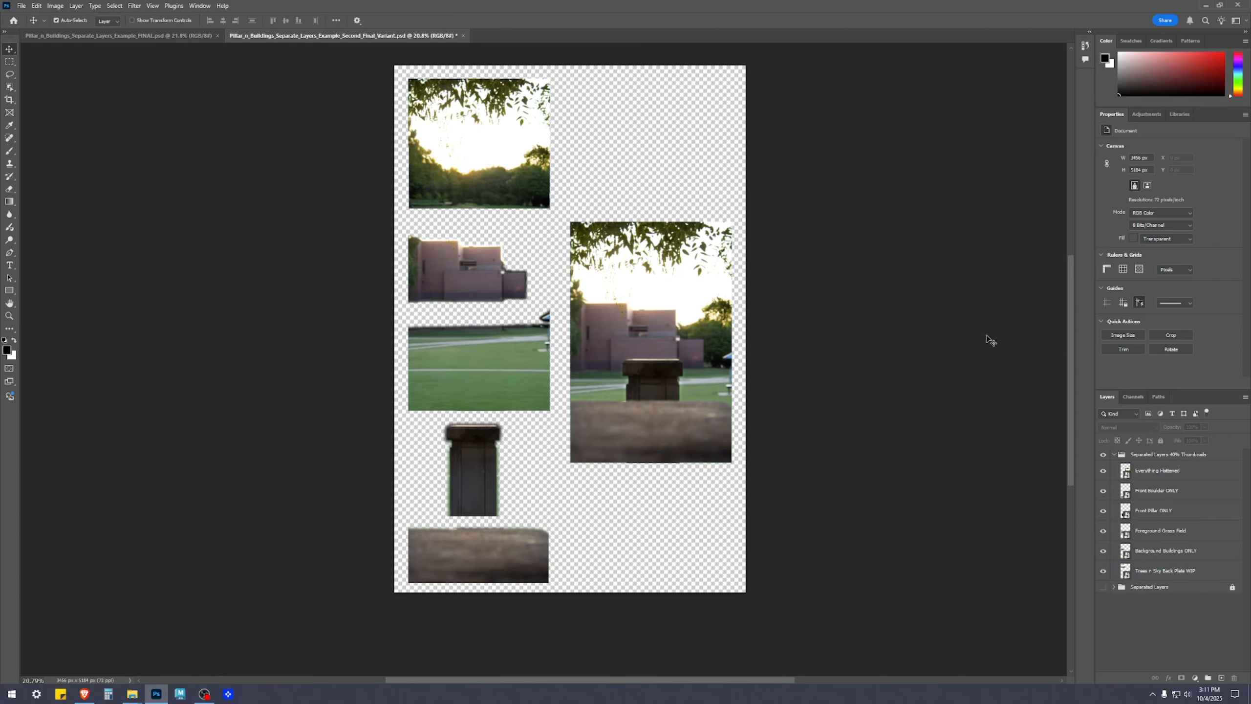
click(670, 290)
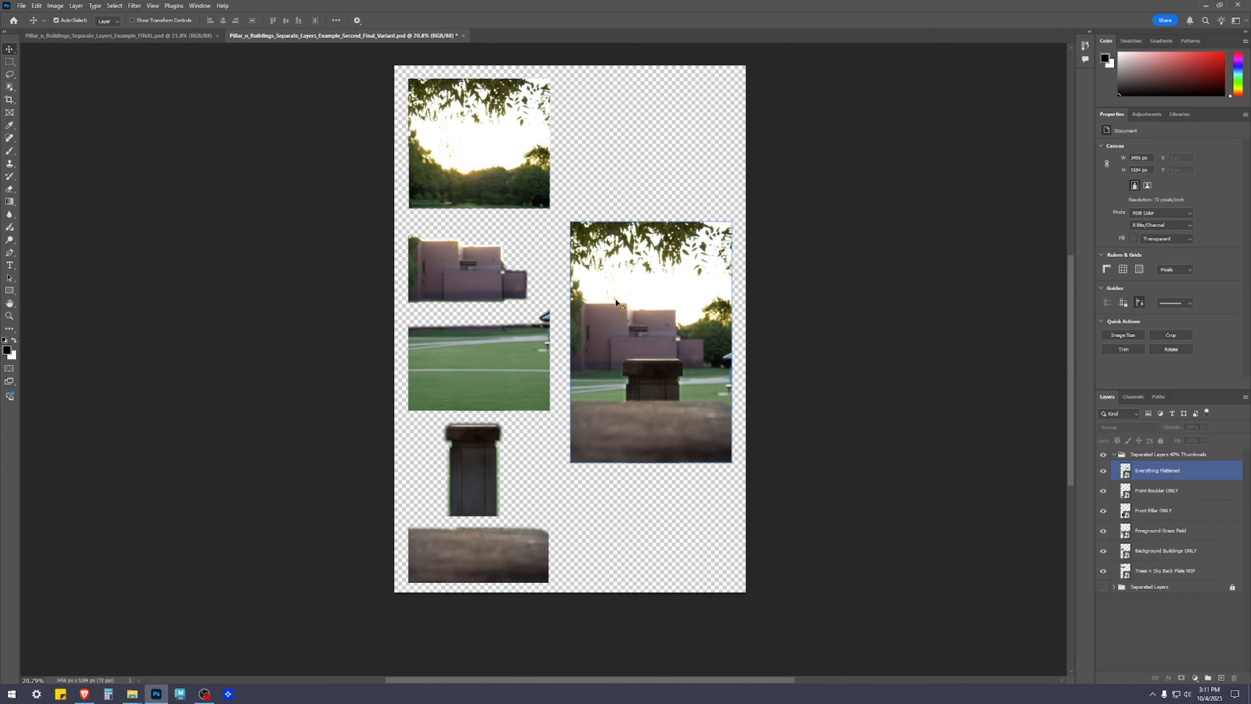
scroll(548, 575, up, 1)
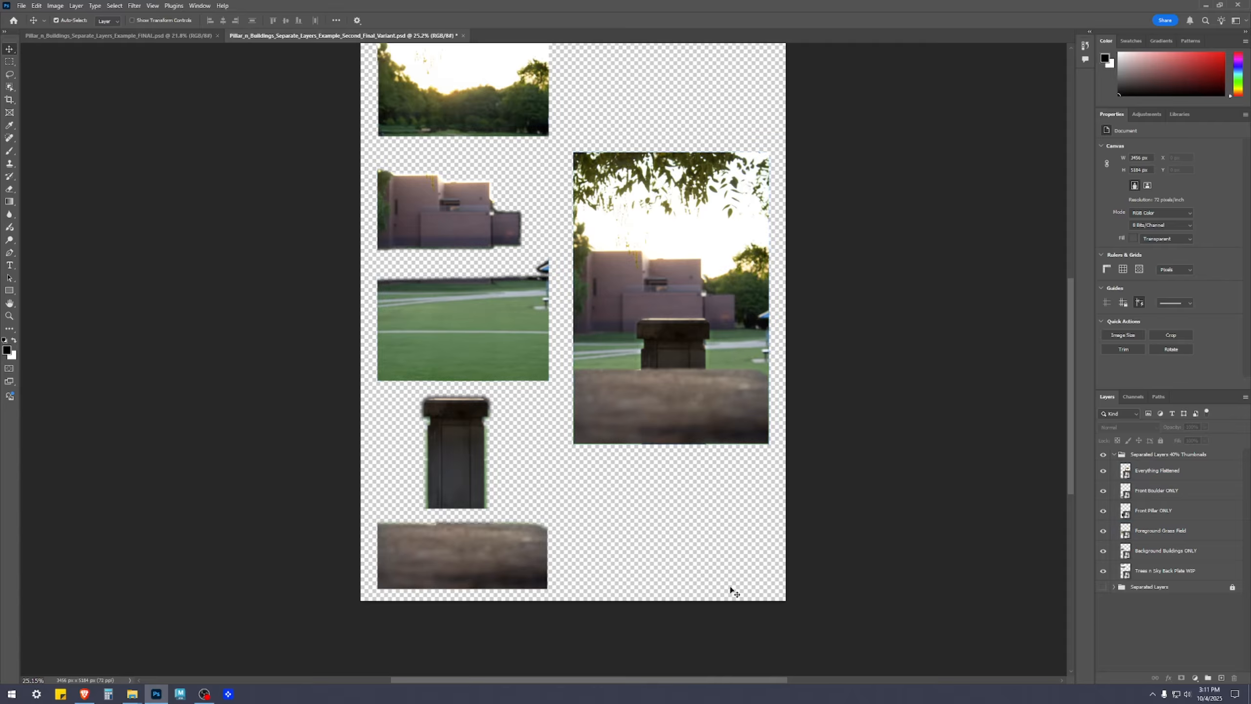
click(399, 343)
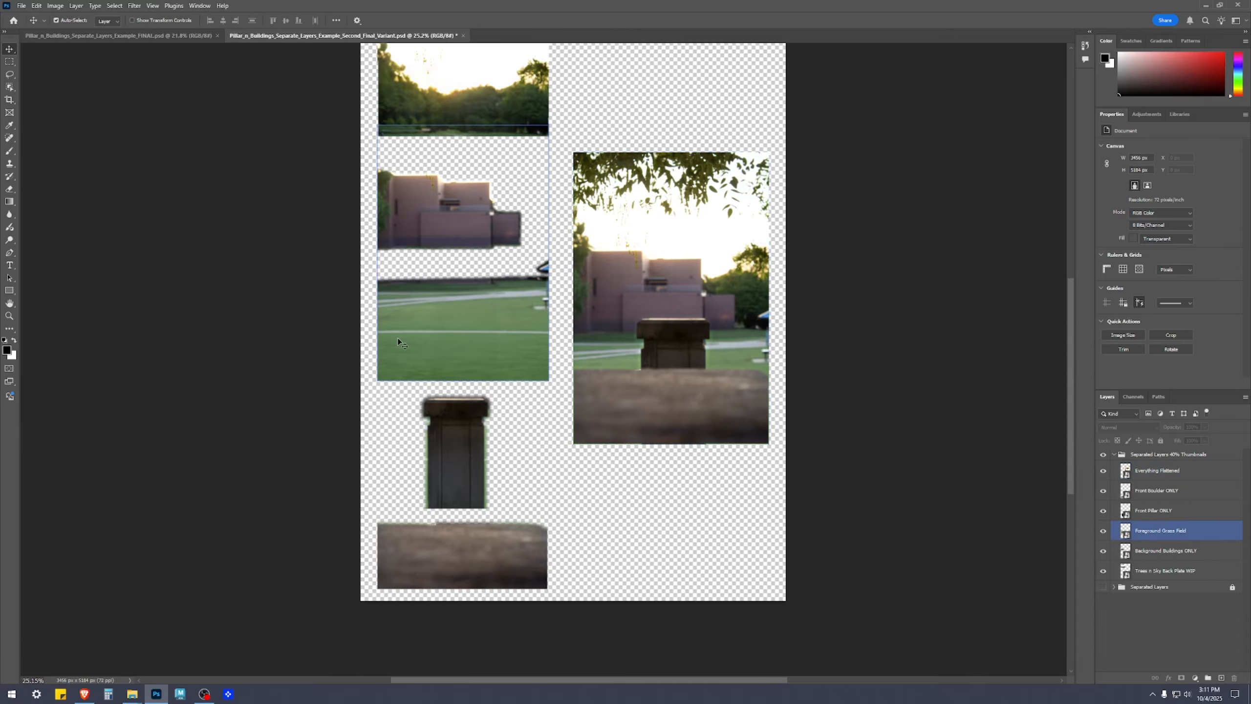
scroll(446, 300, up, 2)
click(445, 327)
click(694, 410)
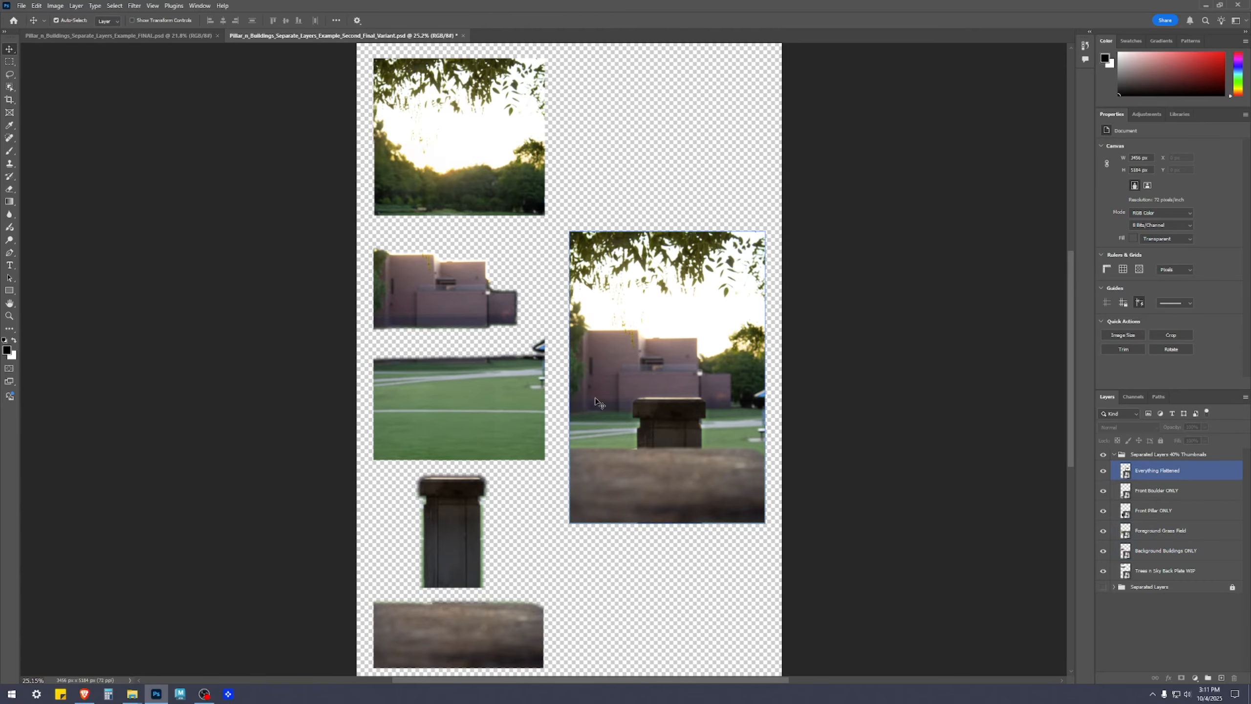
drag(473, 249, 448, 304)
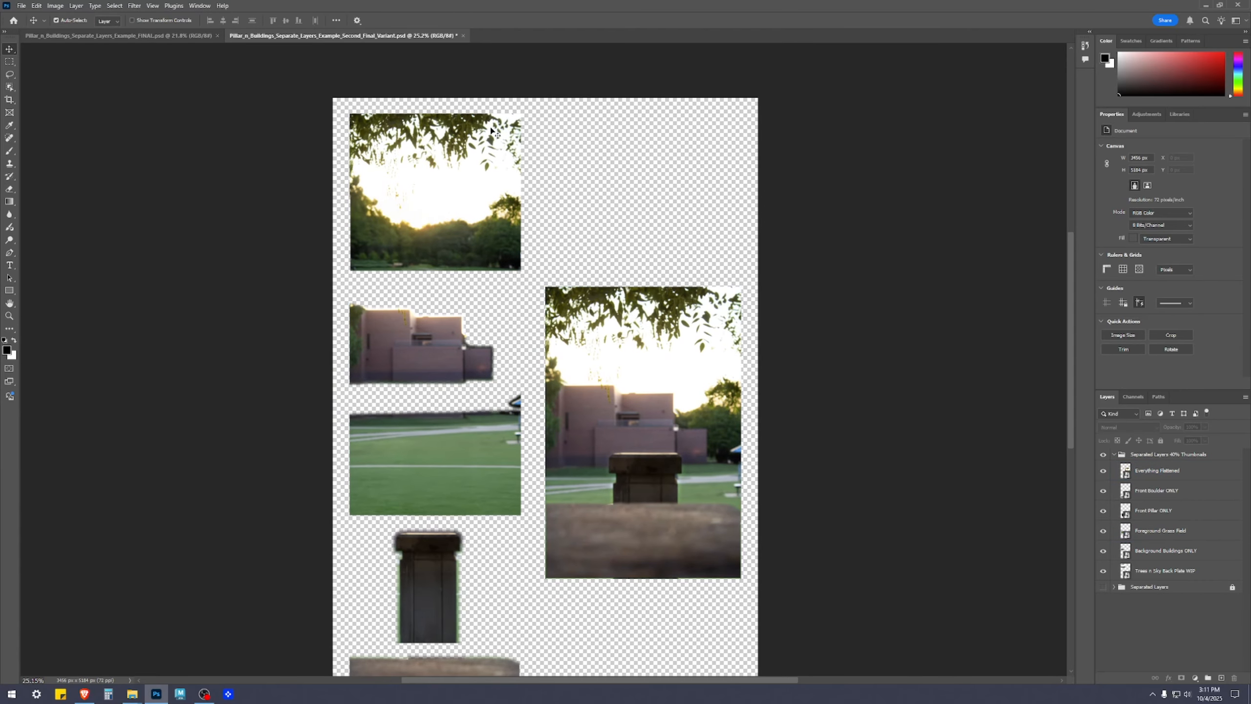
click(729, 426)
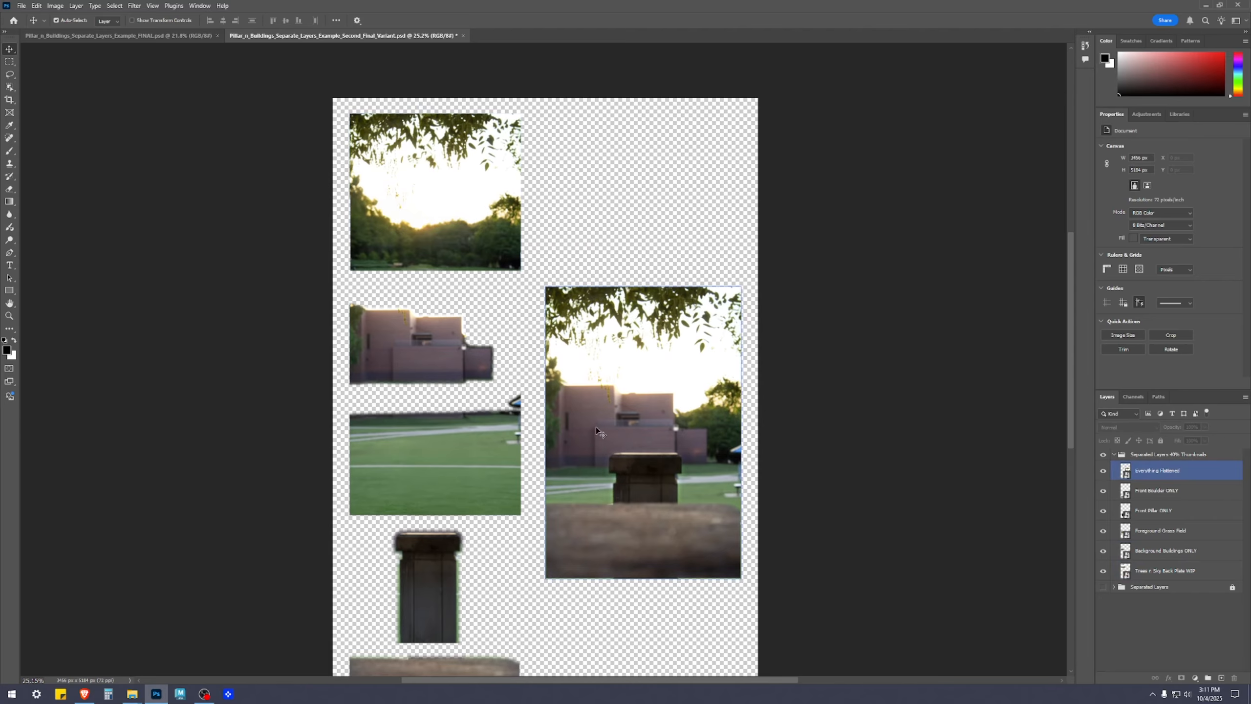
Shift the Everything Flattened composite slightly down and to the left in the right half of the layout, and deselect it
scroll(909, 525, down, 4)
drag(611, 406, 580, 426)
key(shift+Left)
key(shift+Left)
key(shift+Left)
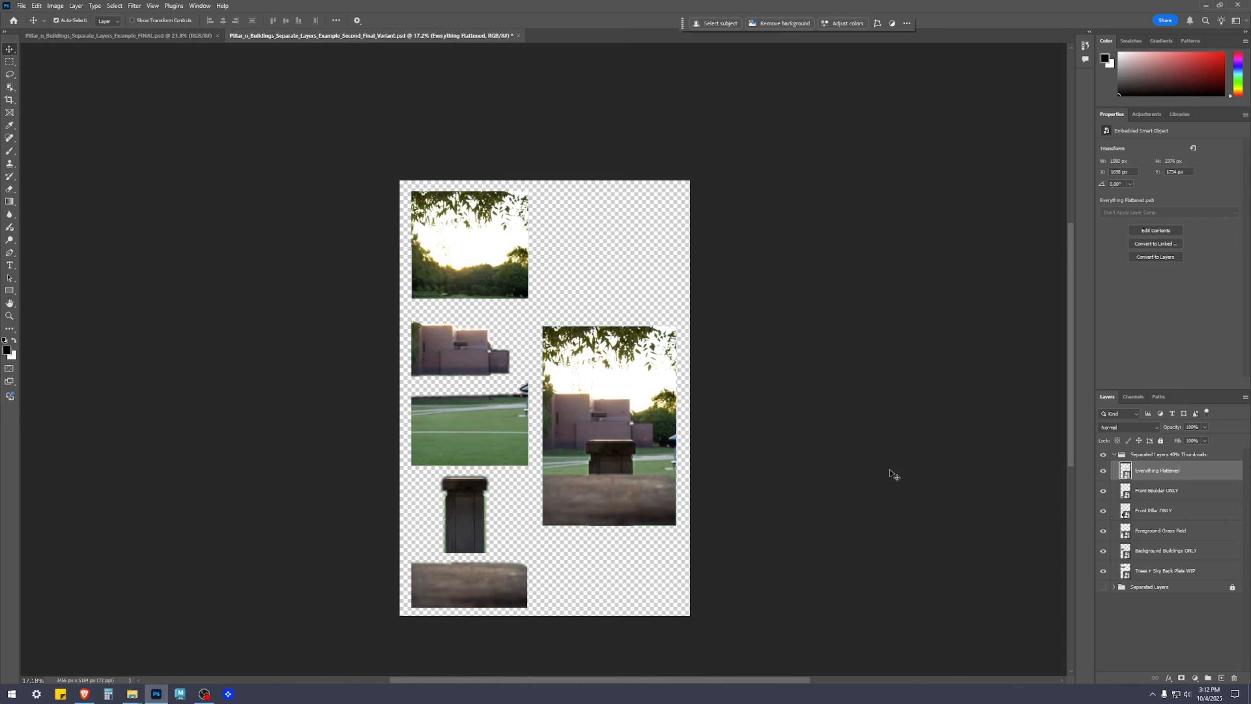
scroll(893, 425, left, 3)
scroll(897, 461, up, 2)
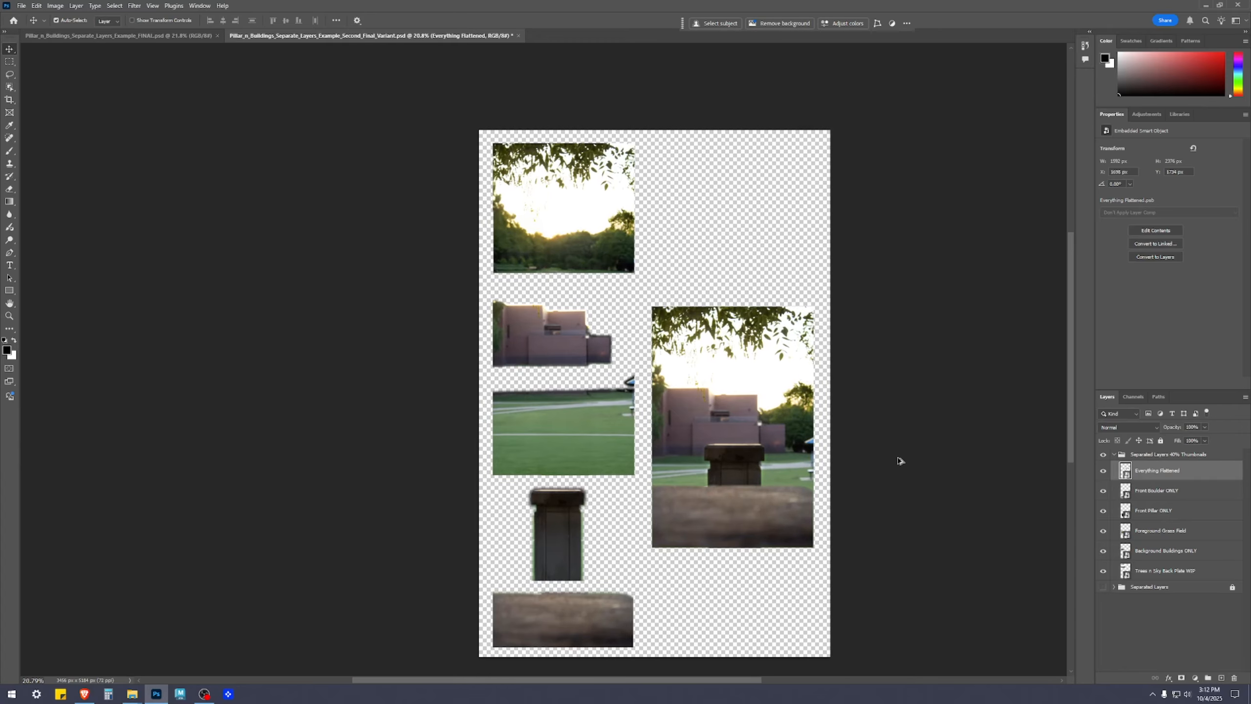
scroll(901, 449, right, 2)
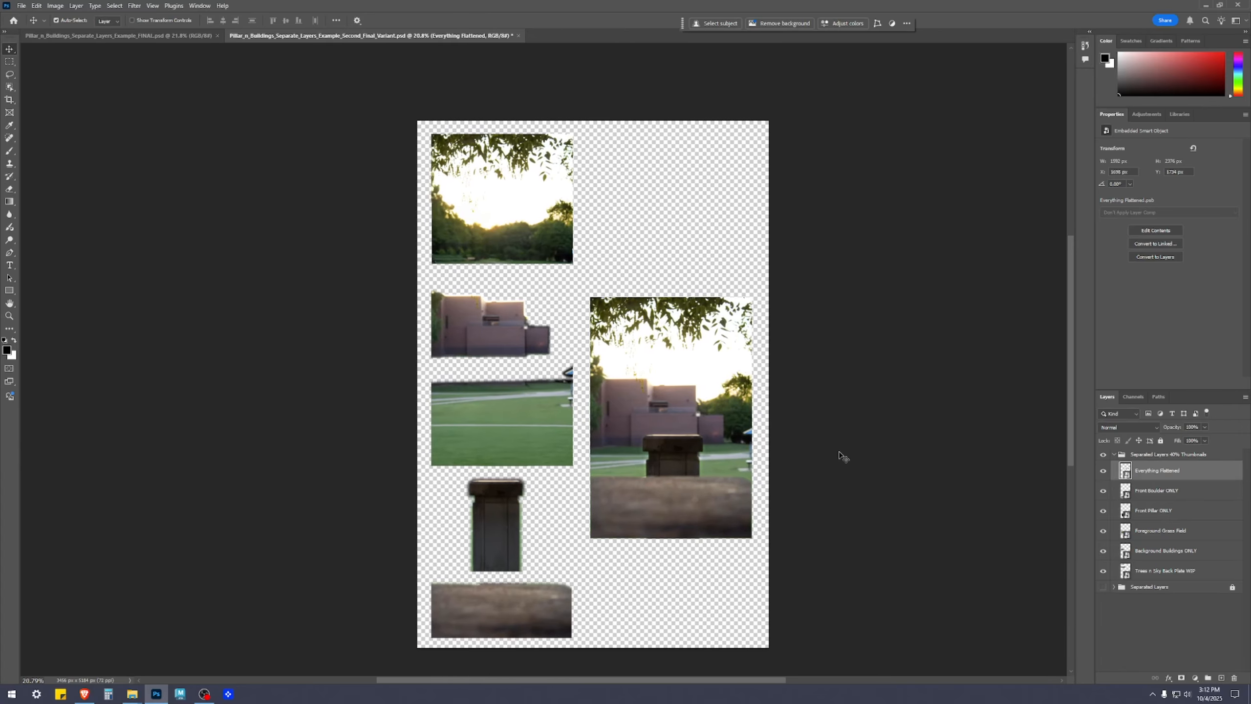
click(907, 493)
scroll(910, 492, down, 2)
scroll(919, 513, up, 1)
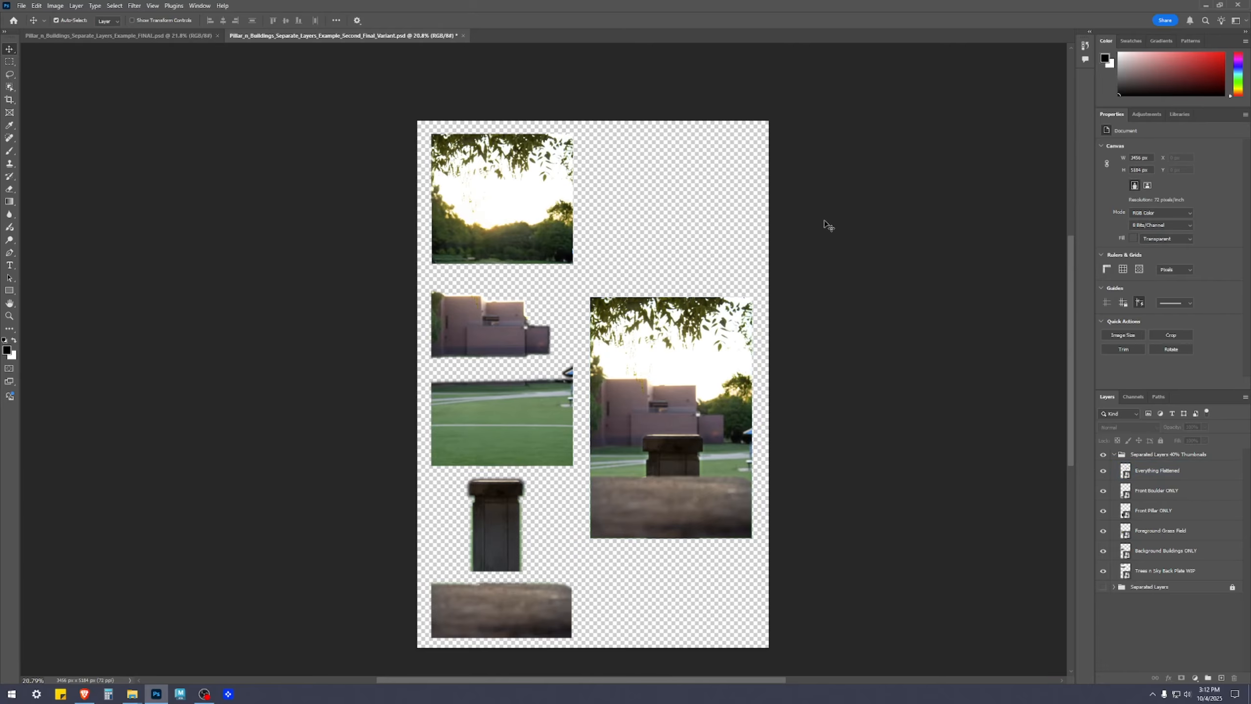
click(1142, 490)
click(1133, 454)
click(1113, 454)
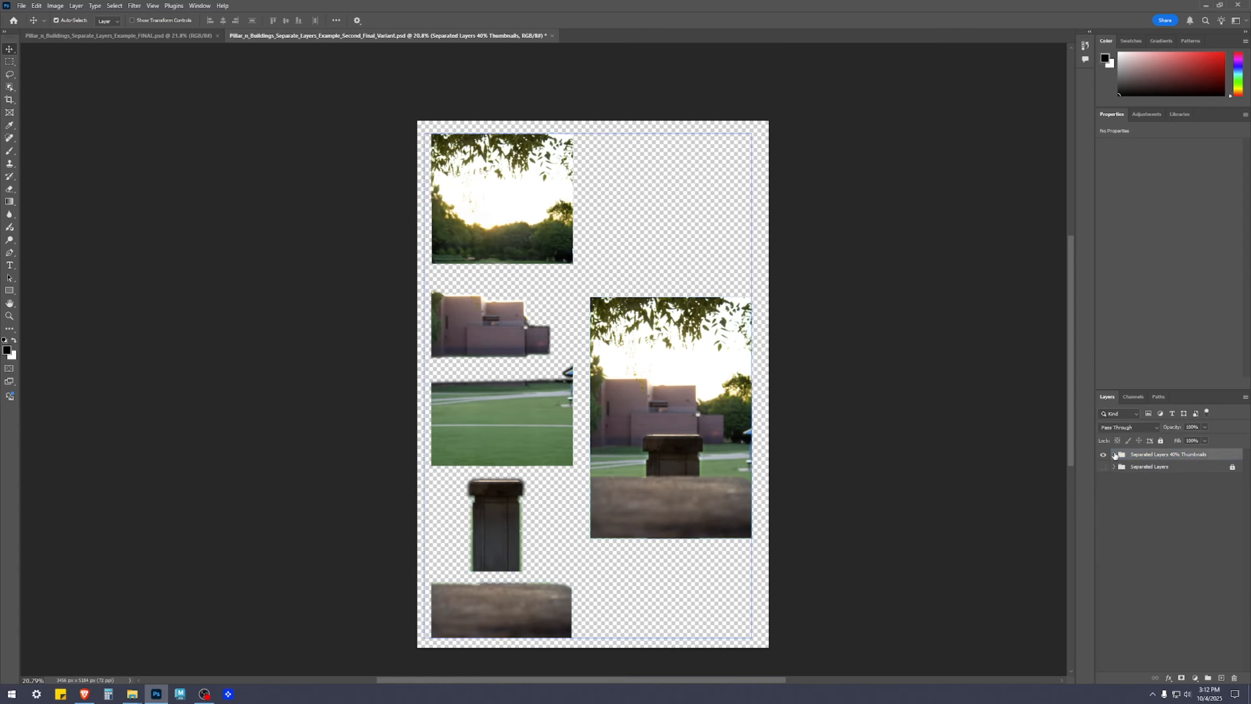
click(1114, 455)
click(1131, 551)
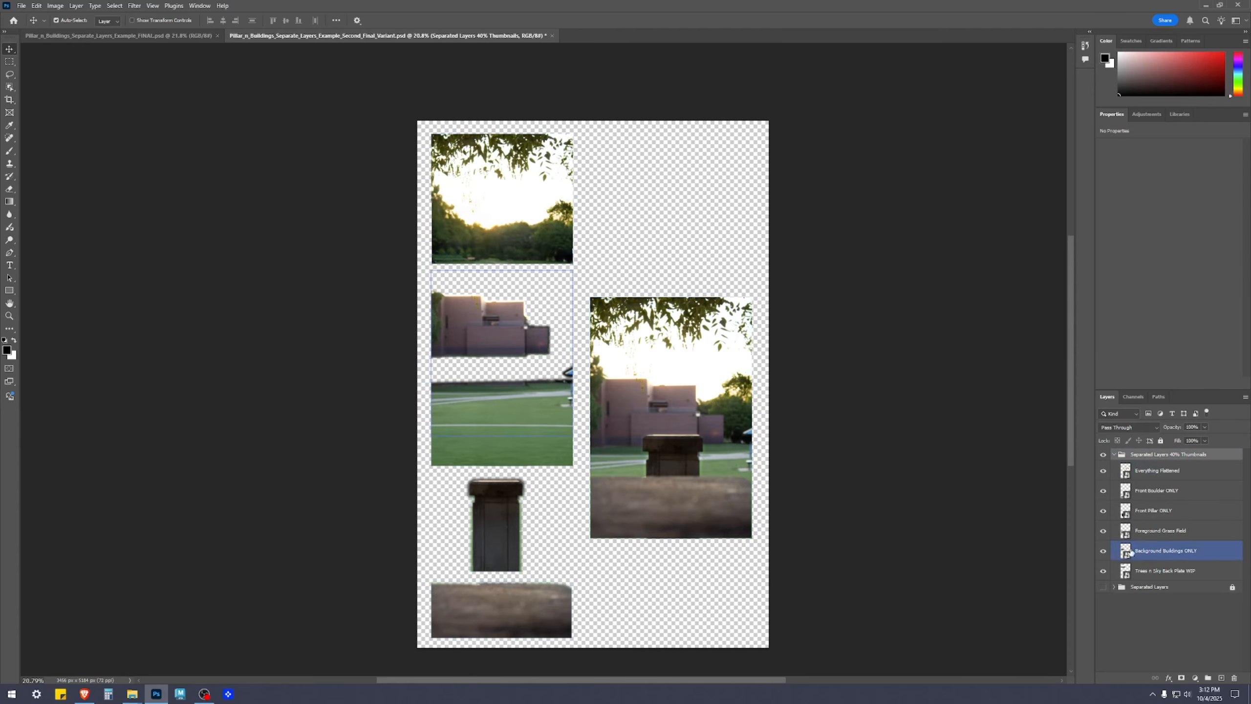
click(1164, 658)
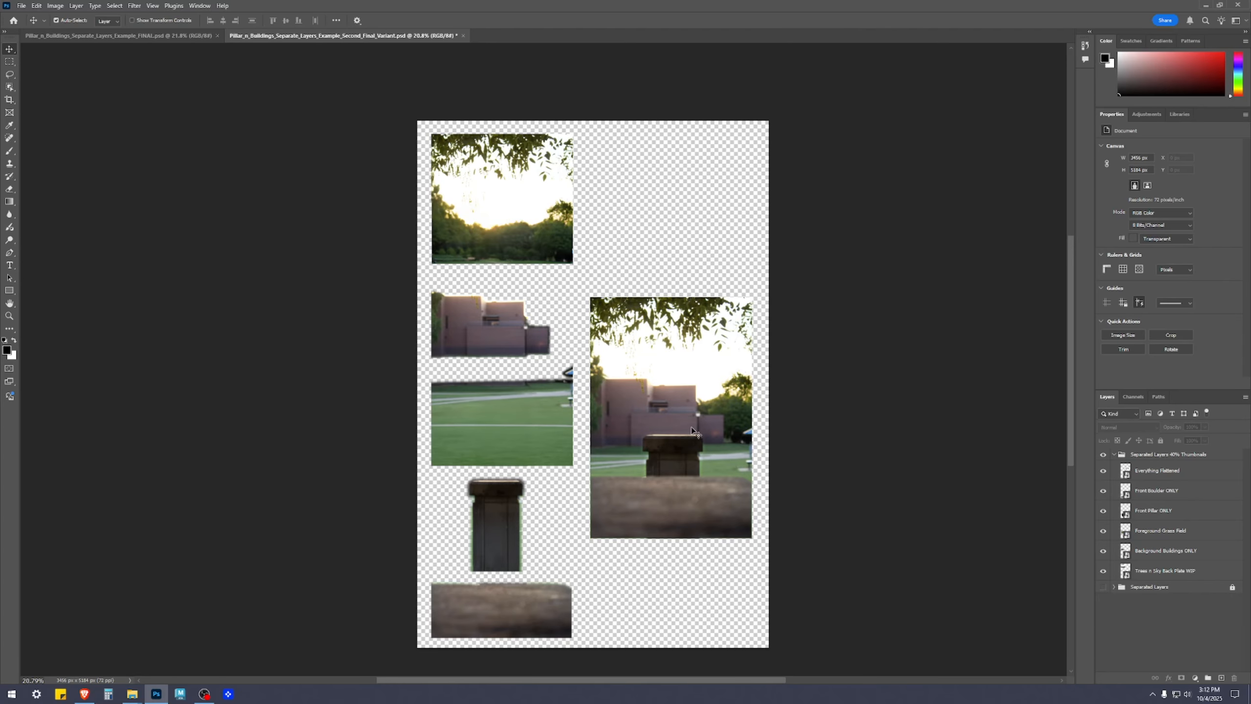
Nudge the Everything Flattened composite slightly to the right, to X 1728 px
drag(692, 429, 694, 428)
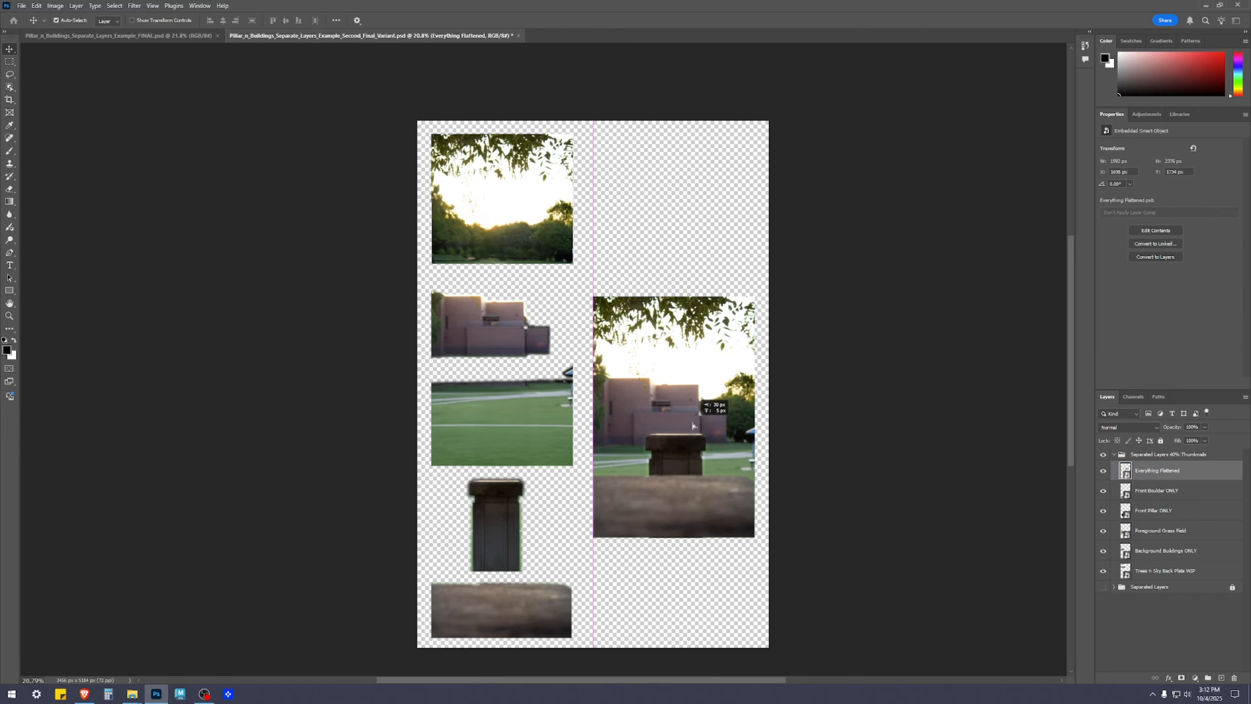
click(21, 5)
click(56, 147)
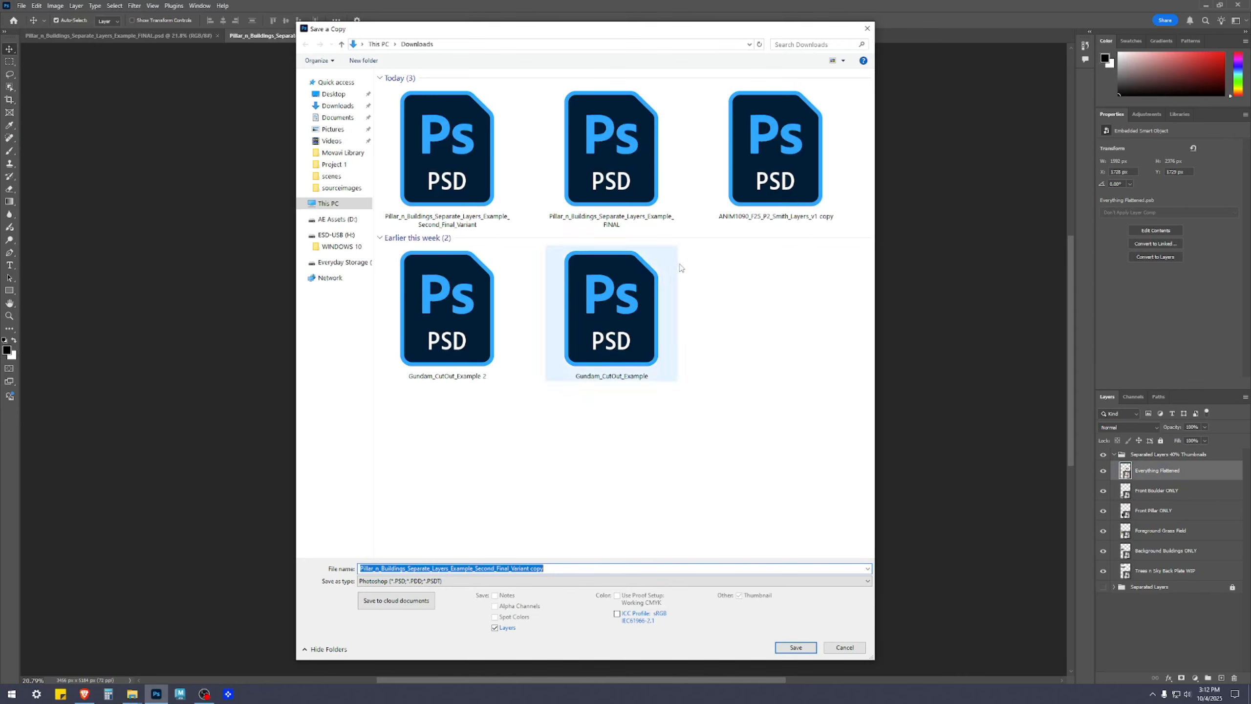
click(520, 580)
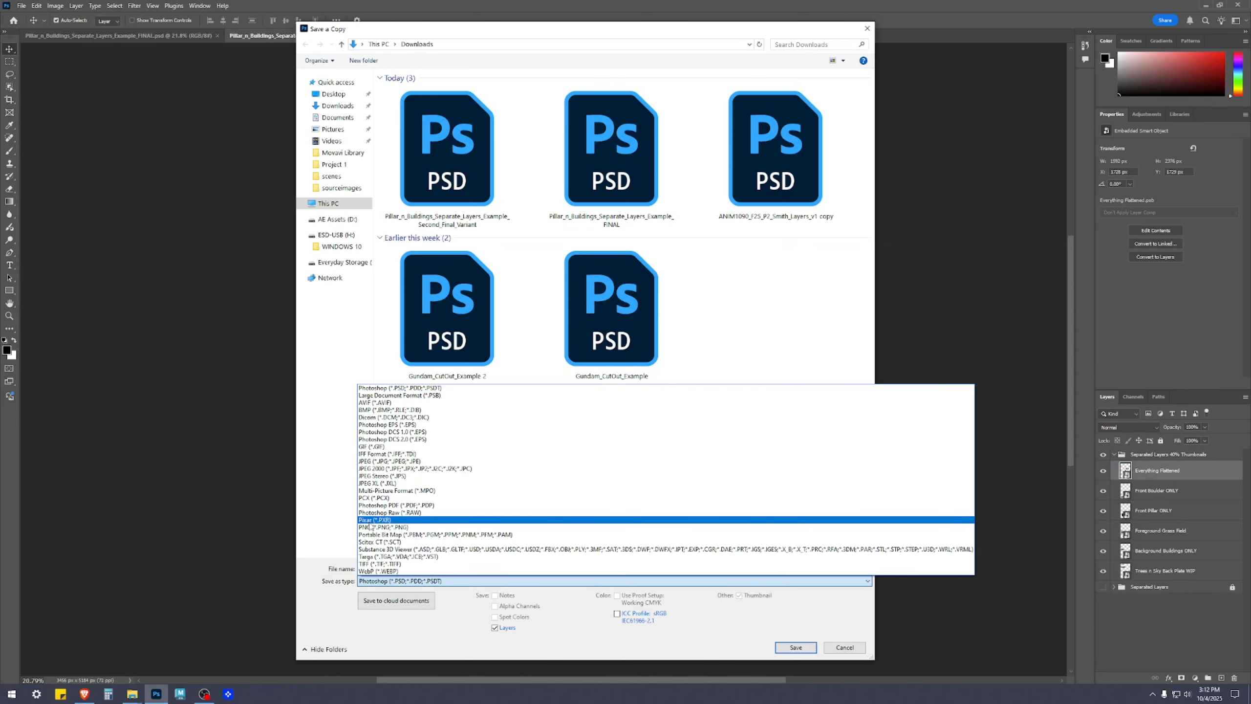
click(374, 527)
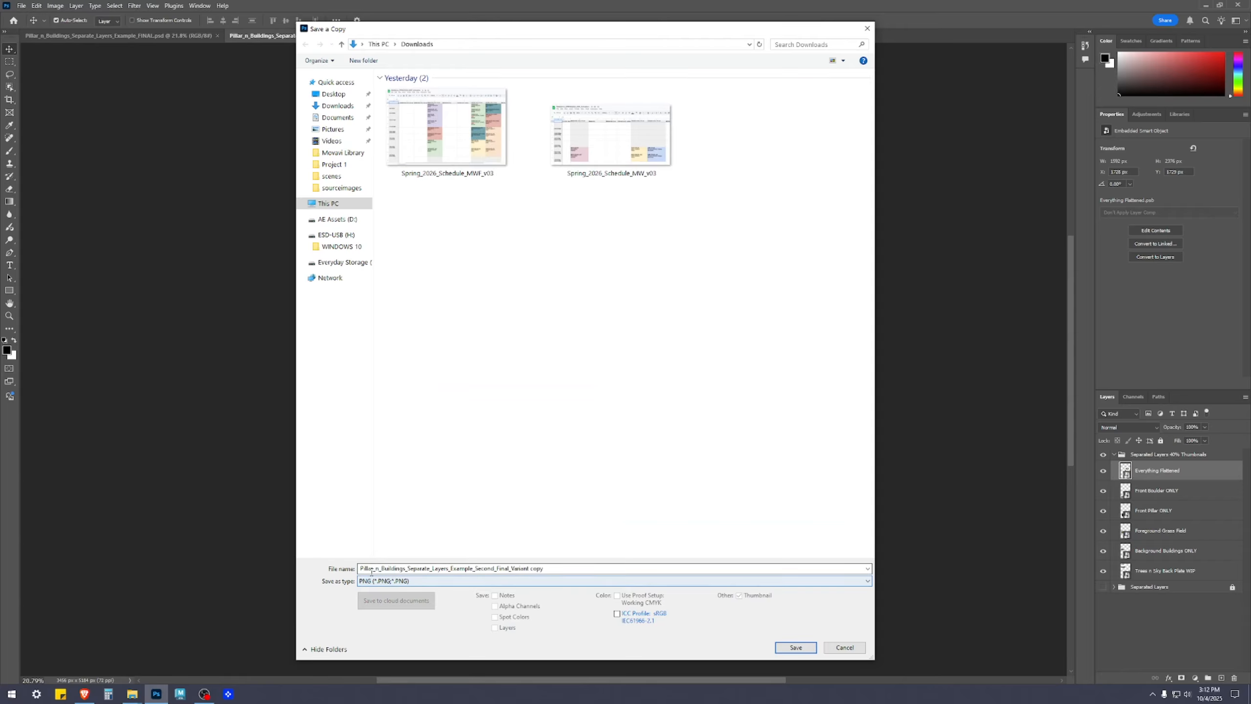
click(843, 648)
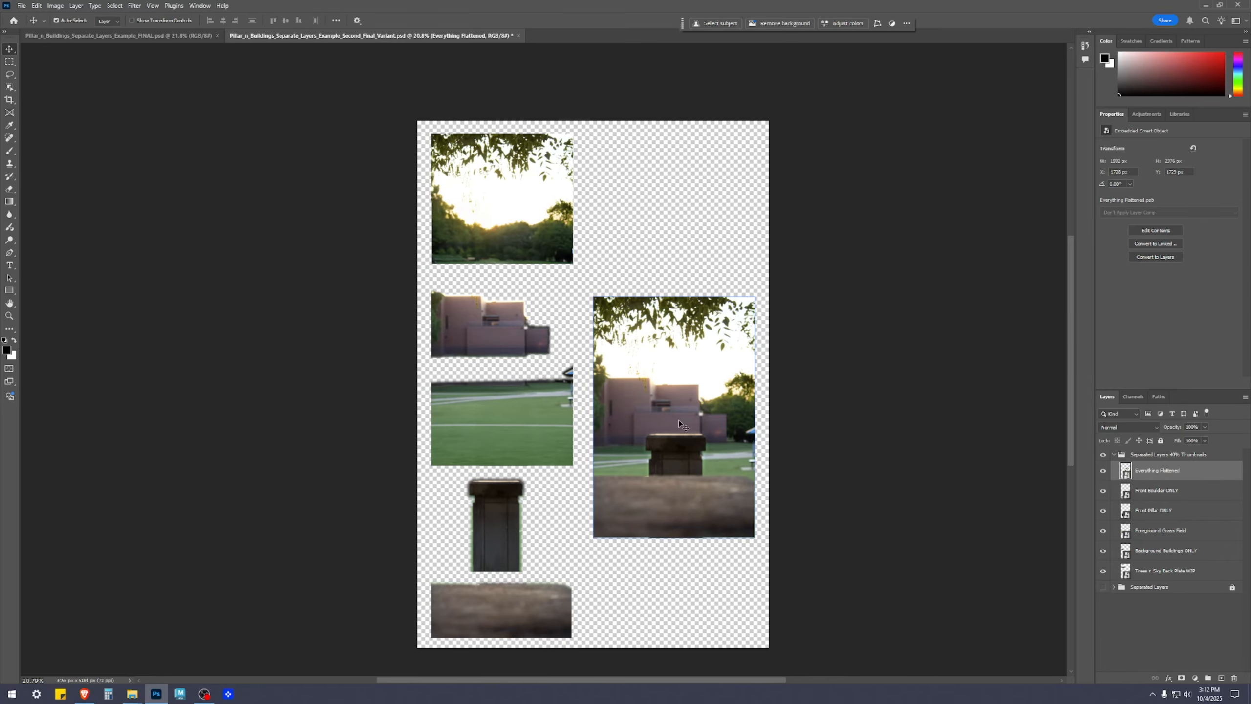
Collapse and hide the Separated Layers 40% Thumbnails group, and show the Separated Layers group
click(1113, 455)
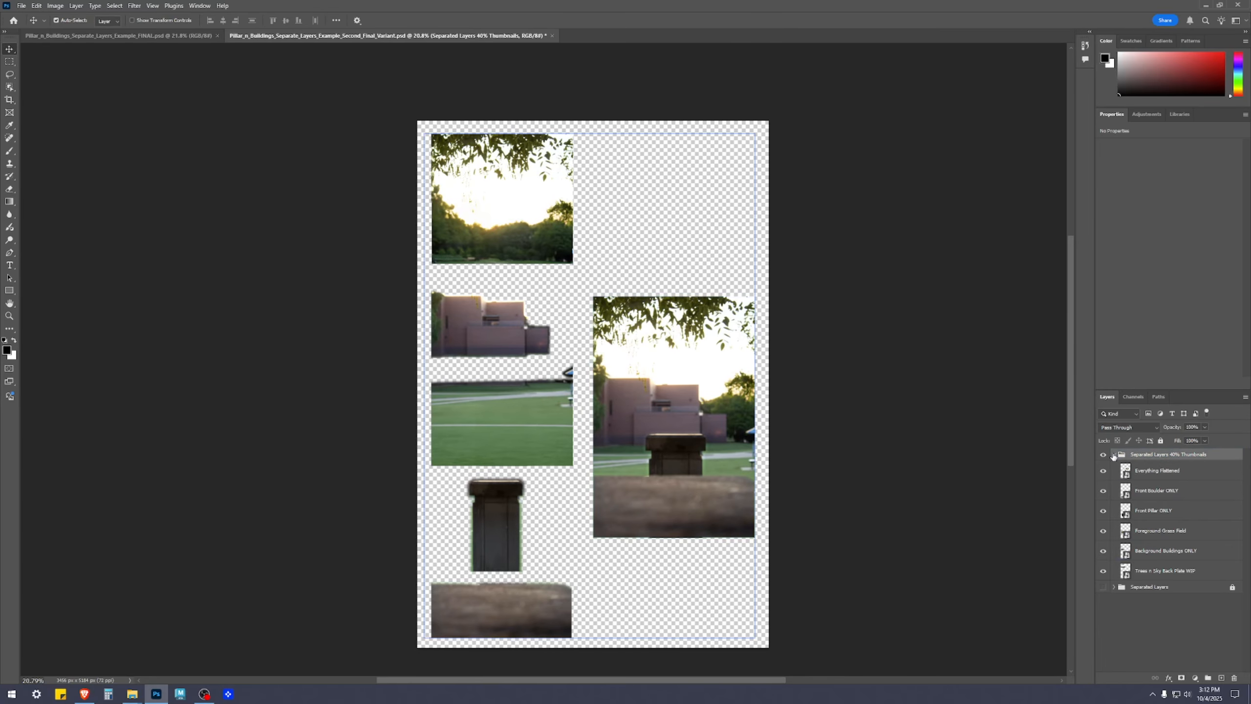
click(1113, 454)
click(1102, 455)
click(1102, 466)
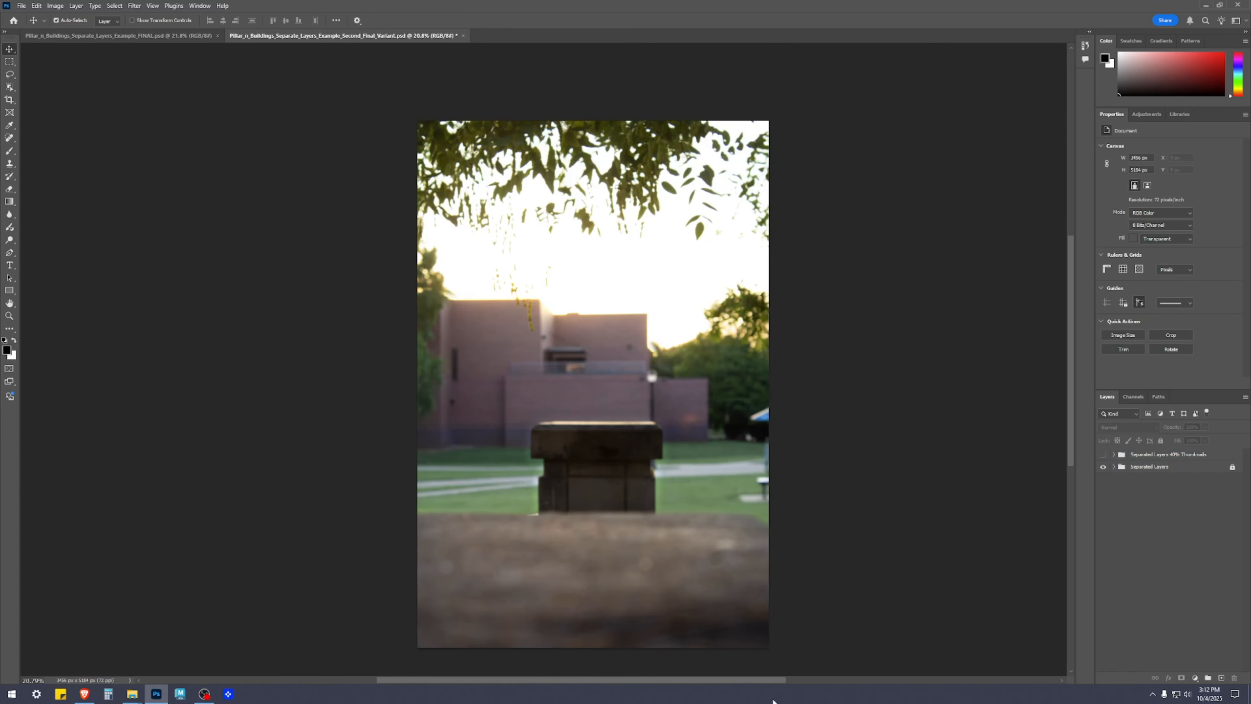